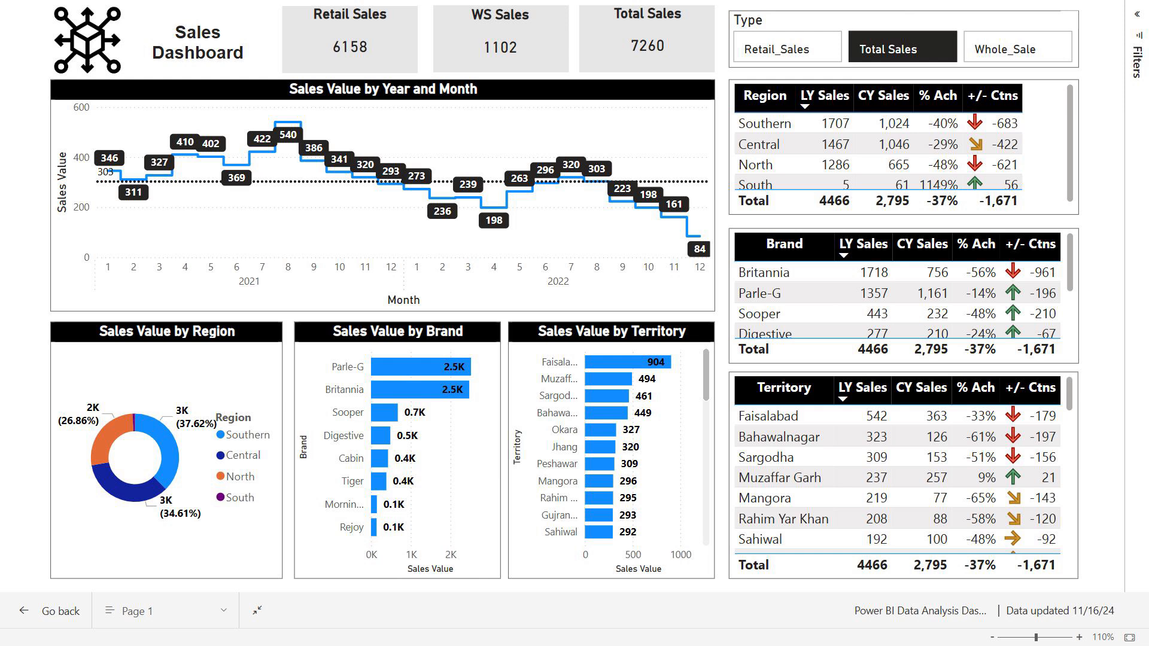
# View the dashboard for the Retail_Sales and Whole_Sale types, and return the Type slicer to Total Sales
pyautogui.click(798, 55)
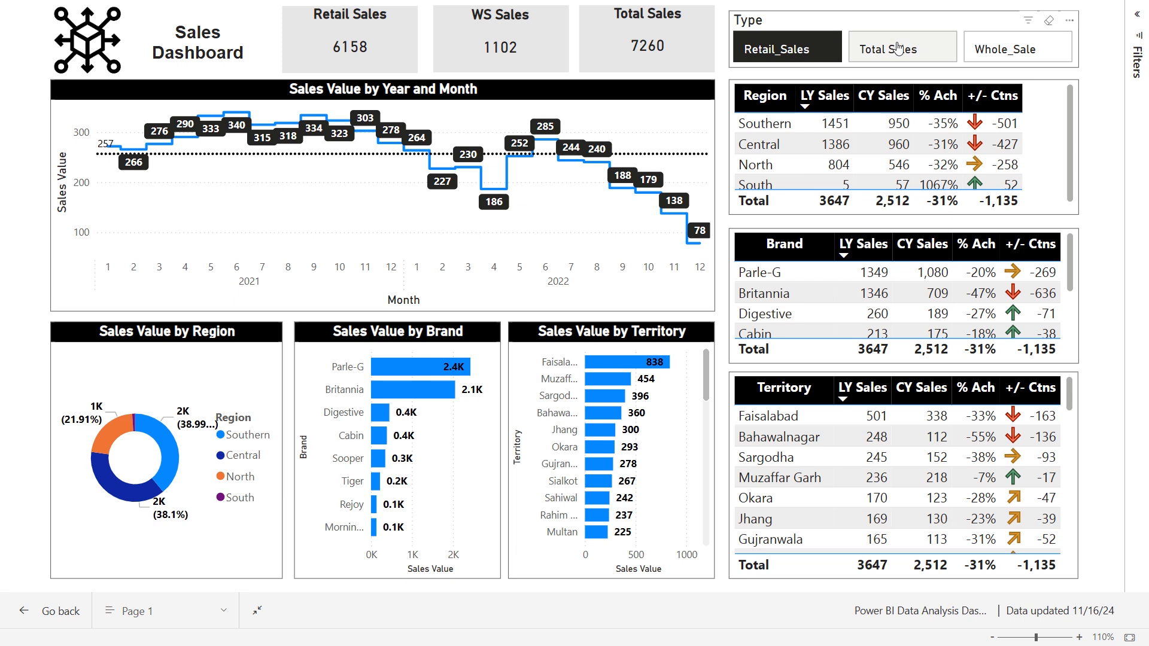
pyautogui.click(1011, 47)
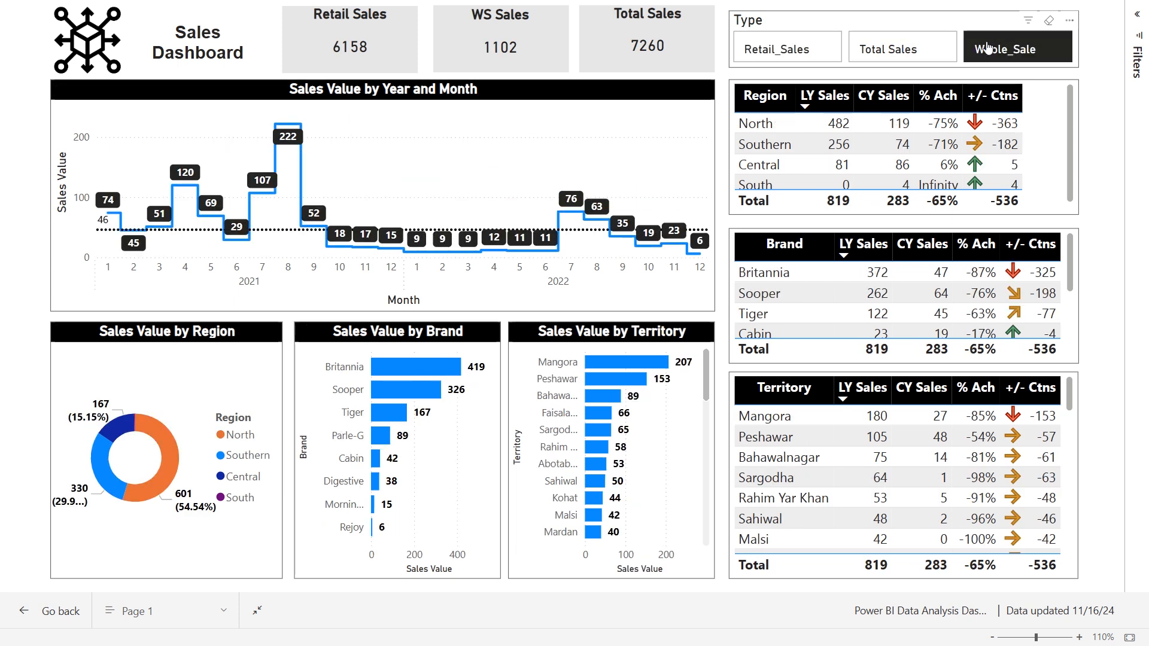
pyautogui.click(887, 52)
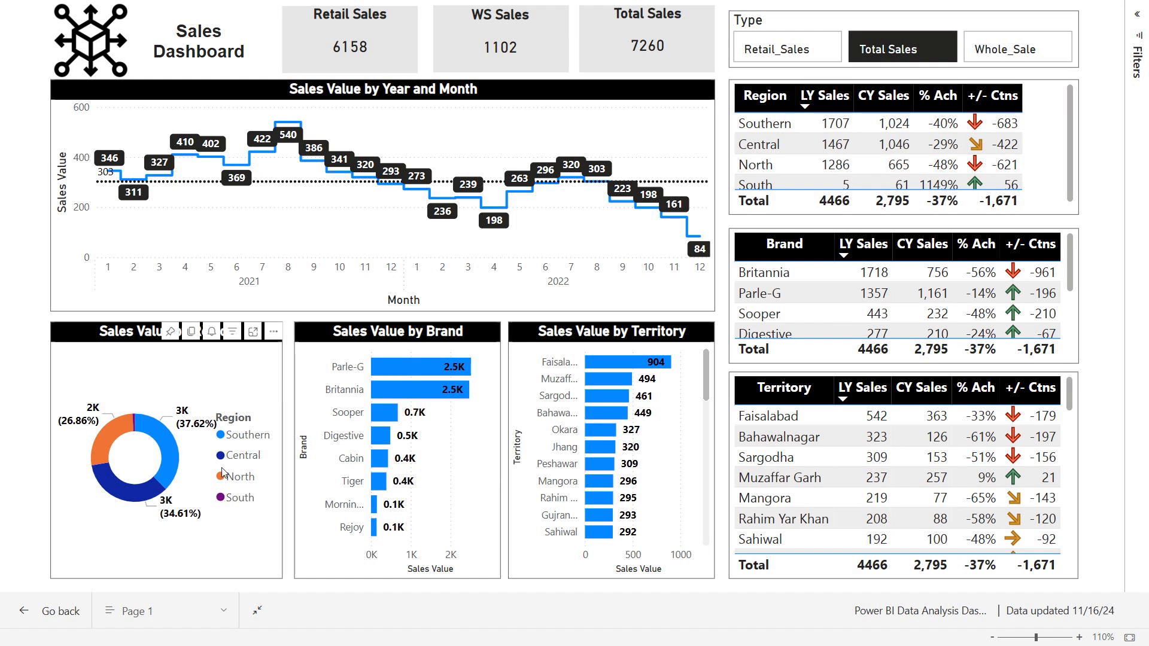
# Cross-filter the dashboard by the Southern and Central slices of the region donut chart and clear the selection
pyautogui.click(171, 451)
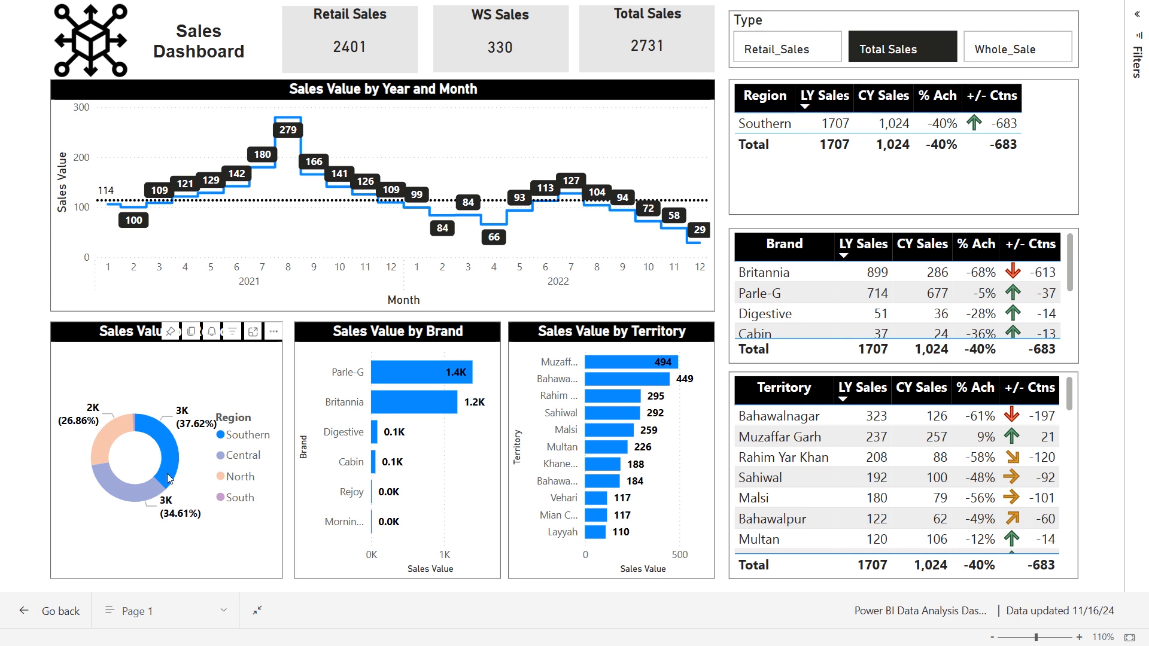
pyautogui.click(143, 494)
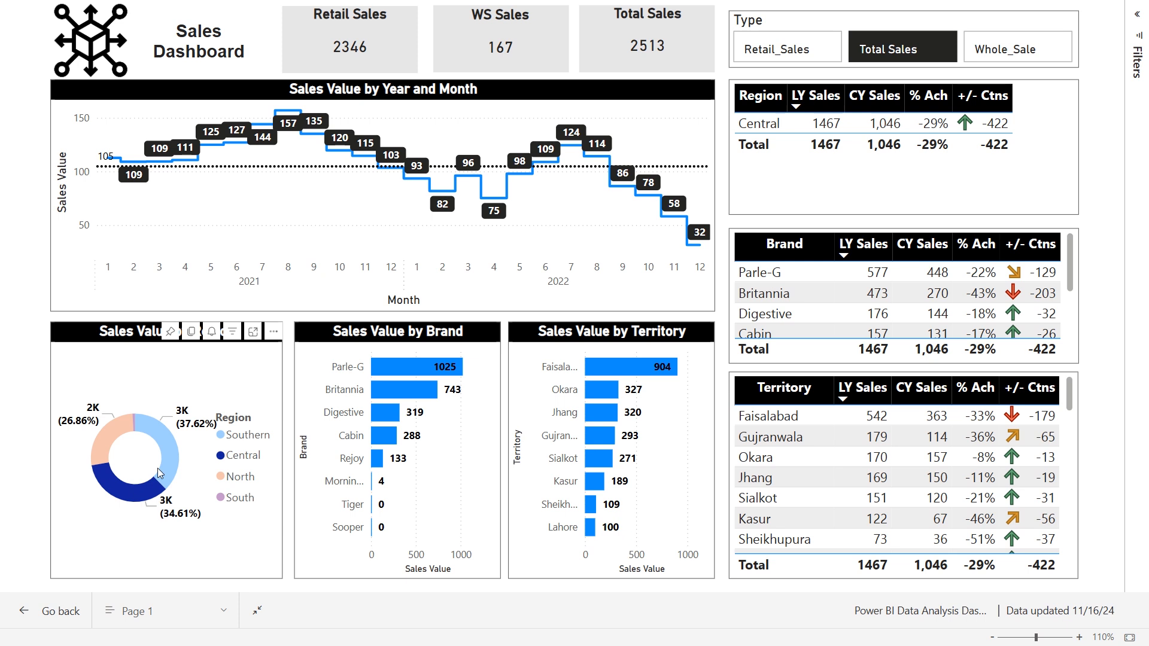
pyautogui.click(157, 468)
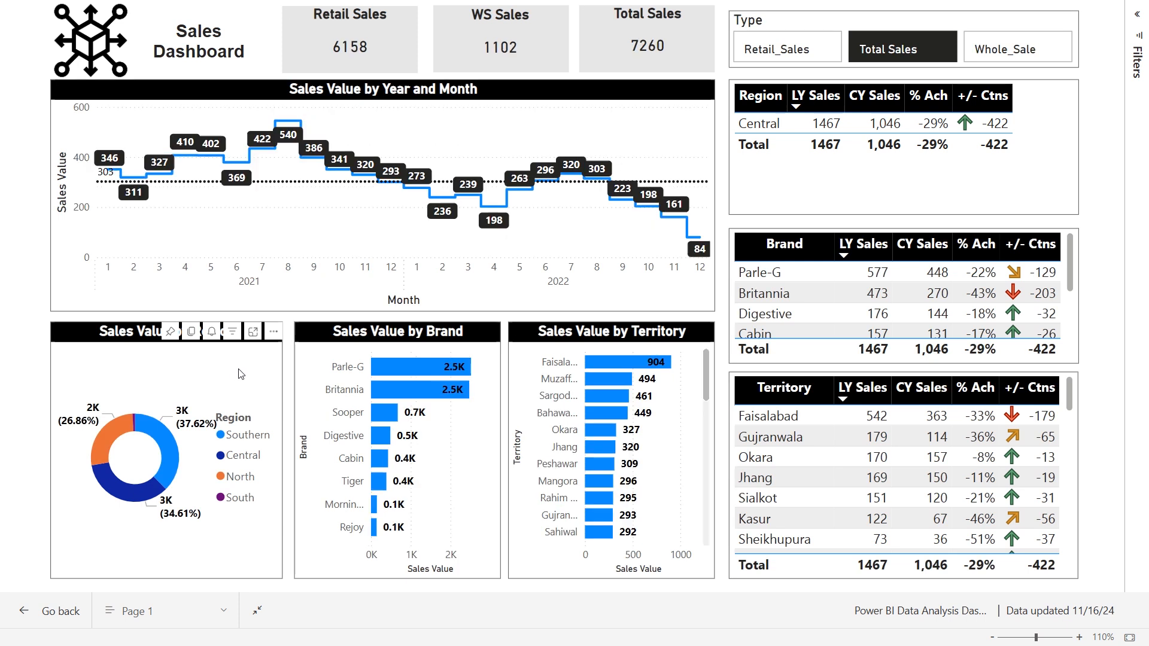
# Cross-filter the dashboard by the Faisalabad territory bar and by the Parle-G brand bar, clearing each selection
pyautogui.click(594, 361)
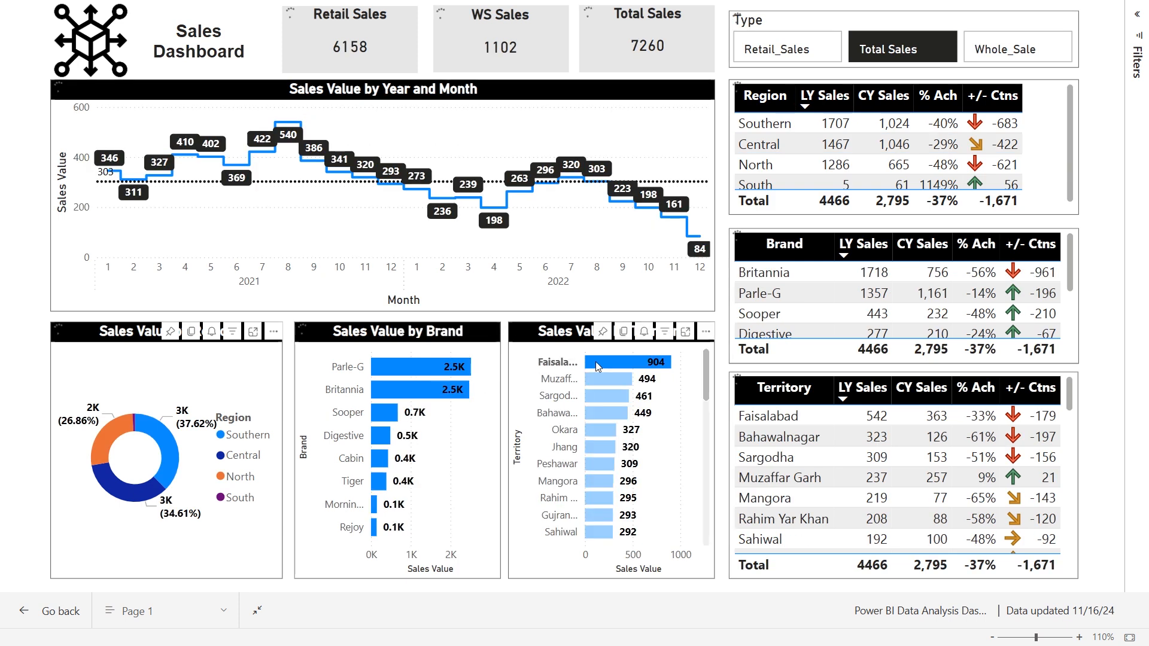
pyautogui.click(595, 362)
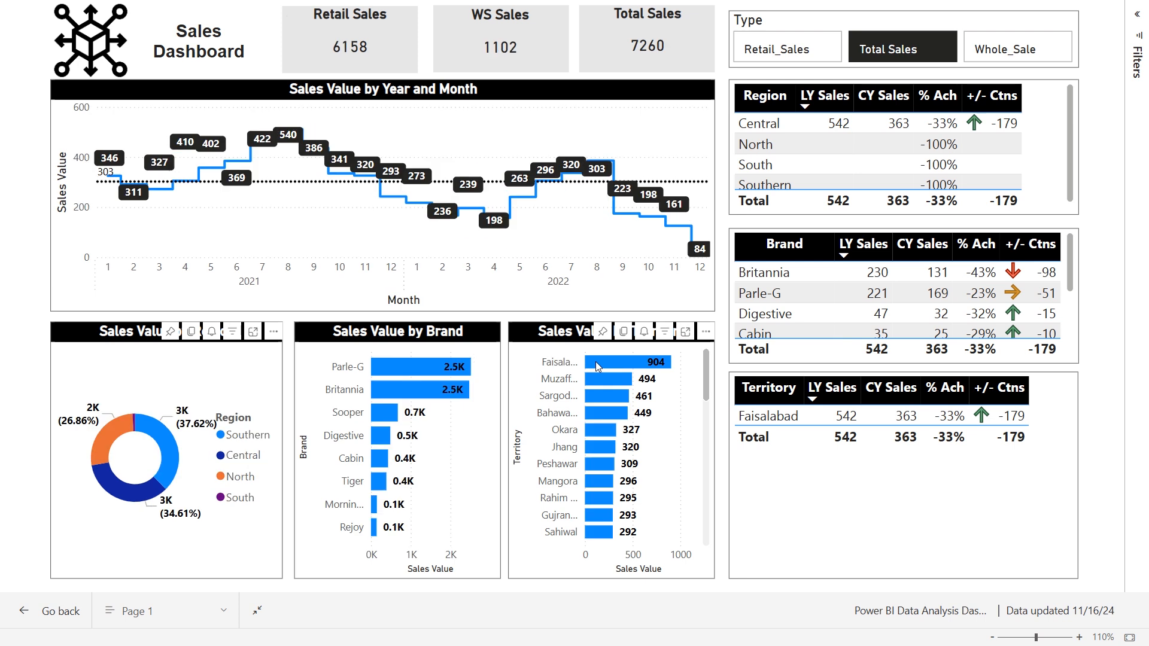
pyautogui.click(418, 364)
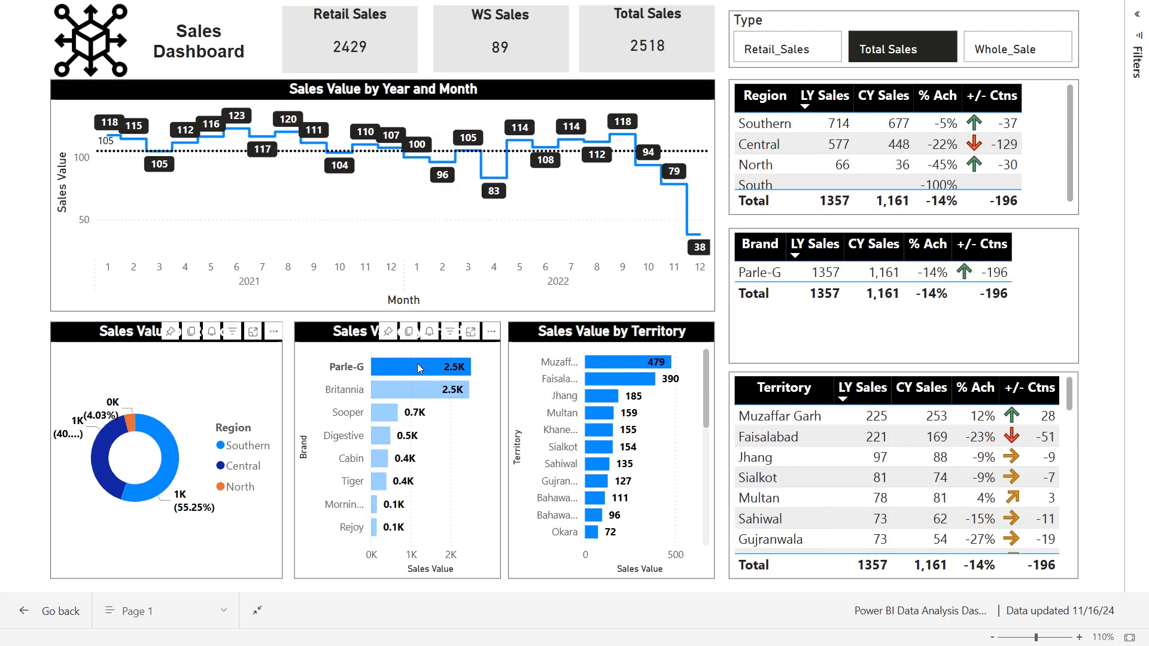
pyautogui.click(417, 364)
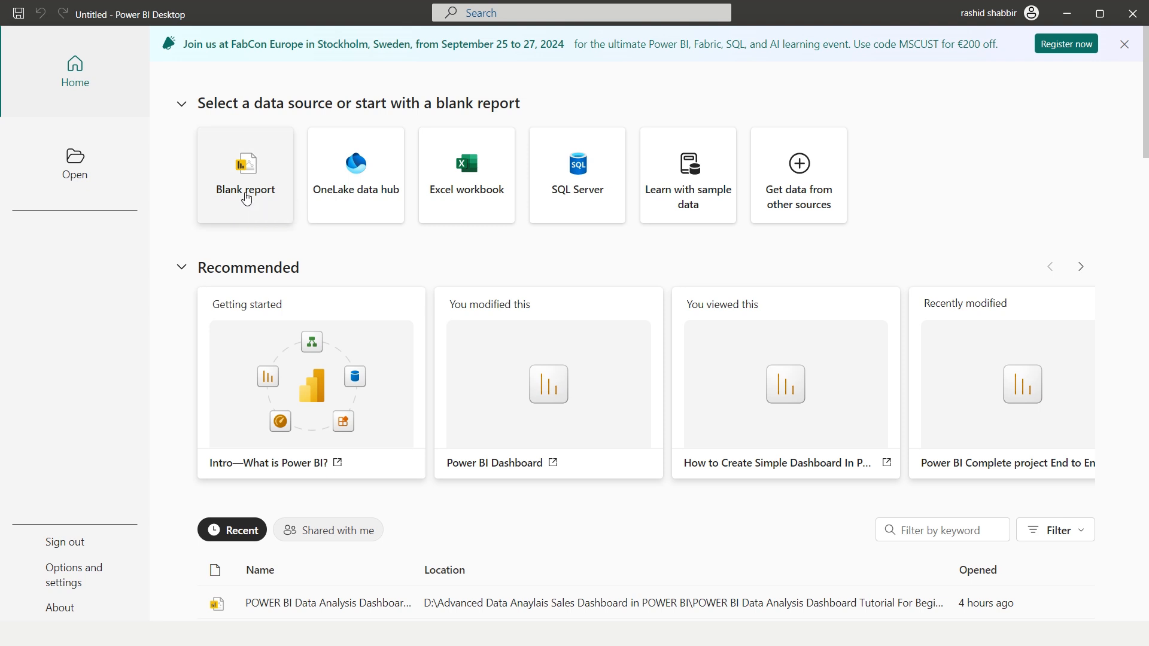
# Create a blank Power BI Desktop report and save it on this device as Power BI Data Analysis Dashboard 2
pyautogui.click(246, 197)
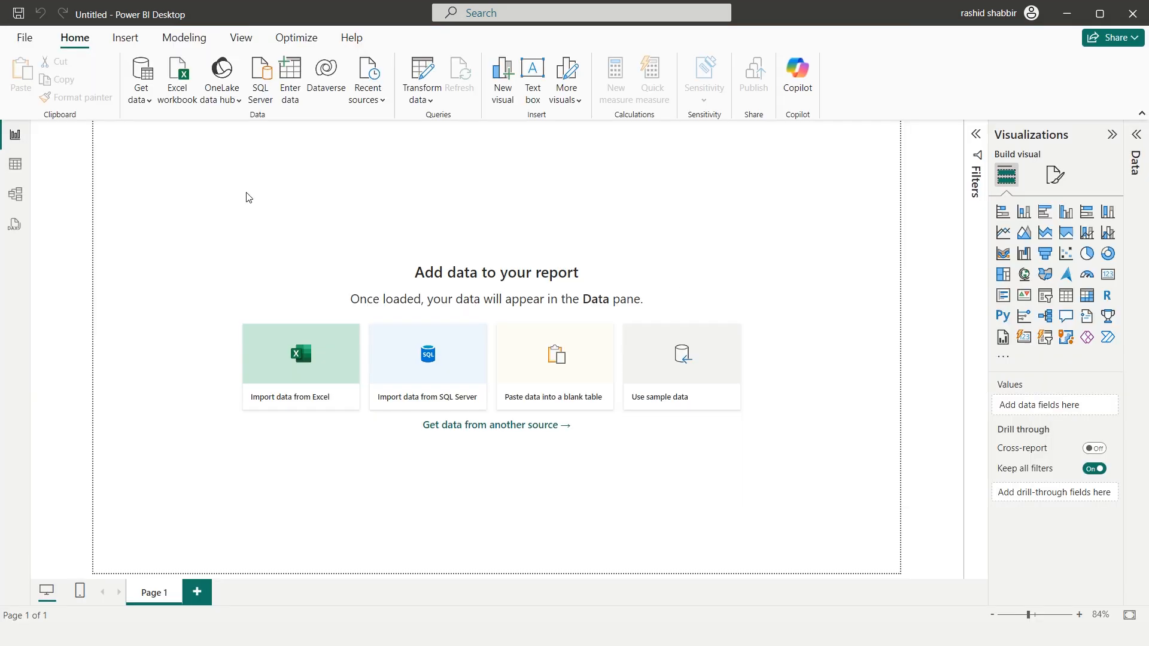
pyautogui.click(27, 39)
pyautogui.click(76, 183)
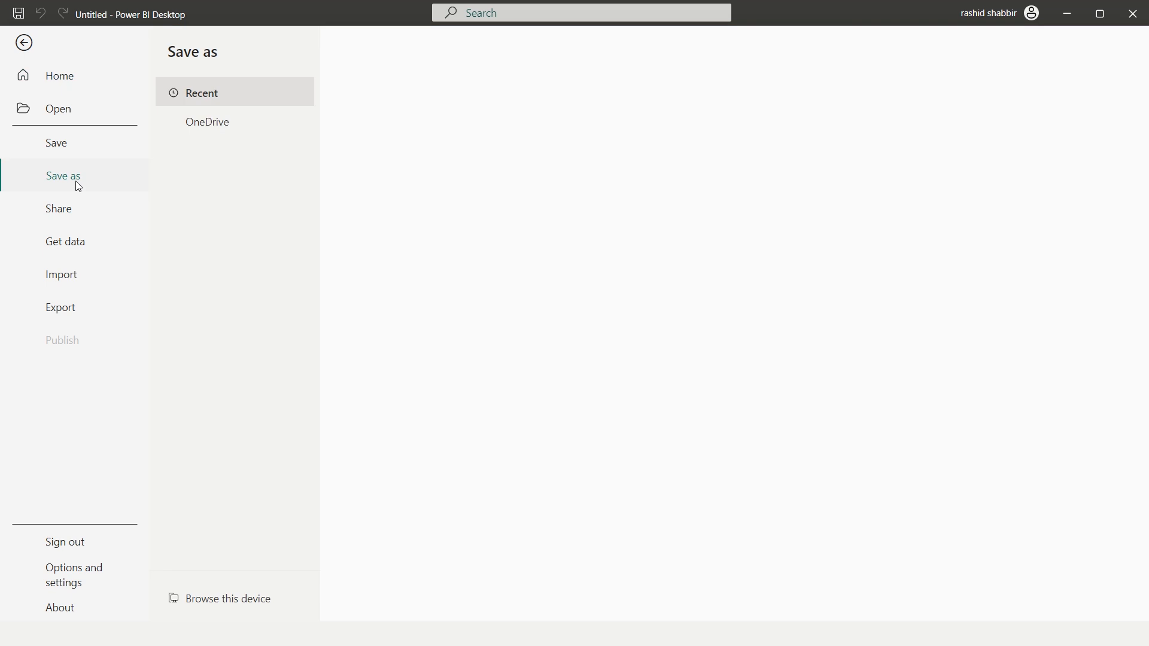
pyautogui.click(236, 610)
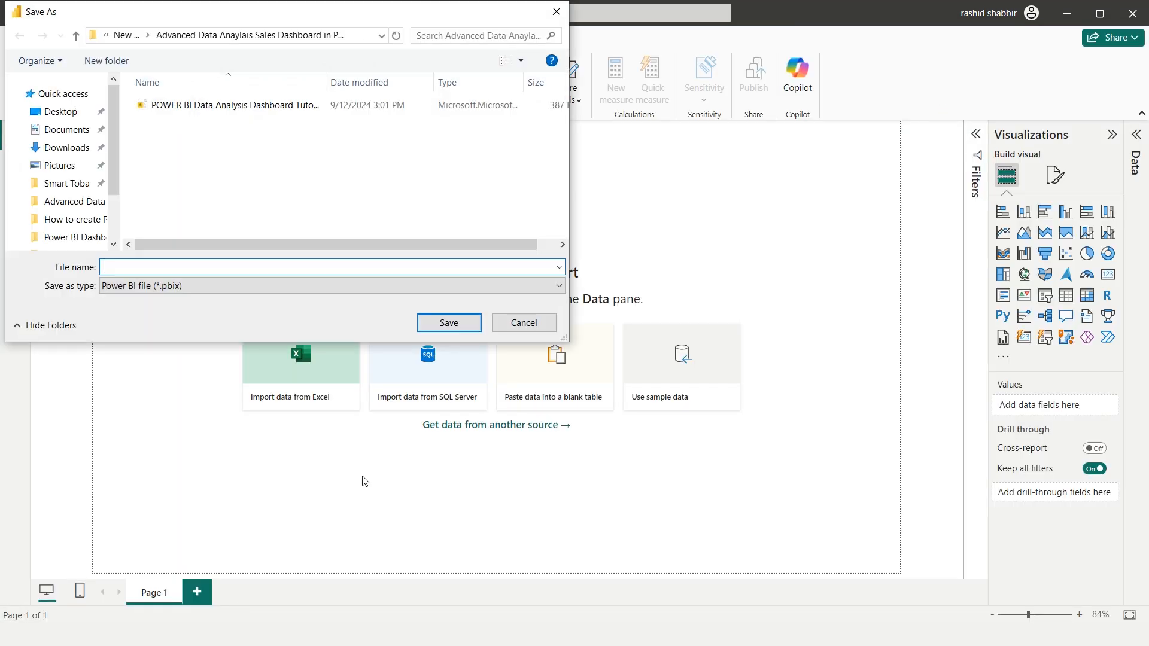
pyautogui.write('Power ')
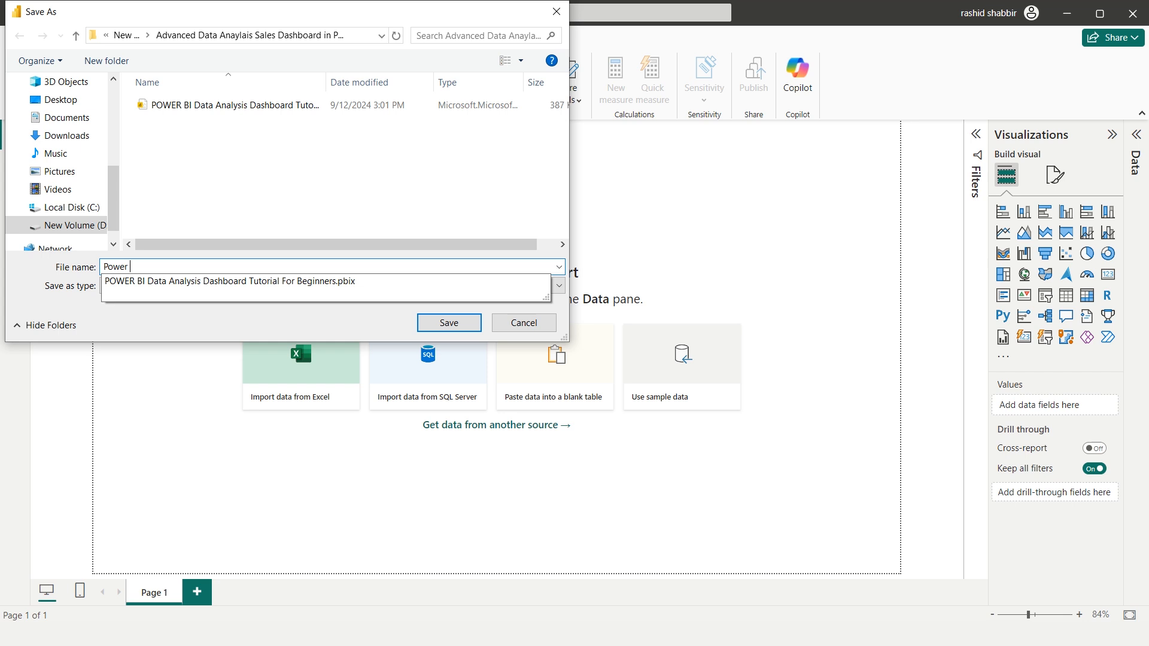
pyautogui.write('BI Data Analysis Dashboard 2')
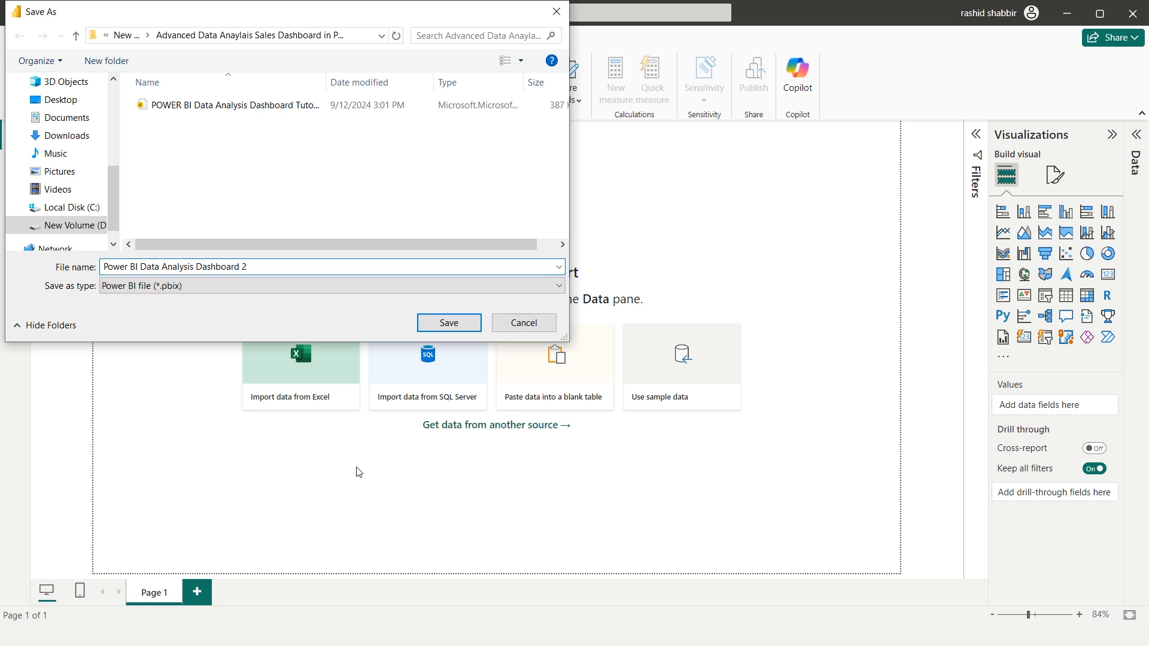
pyautogui.click(450, 323)
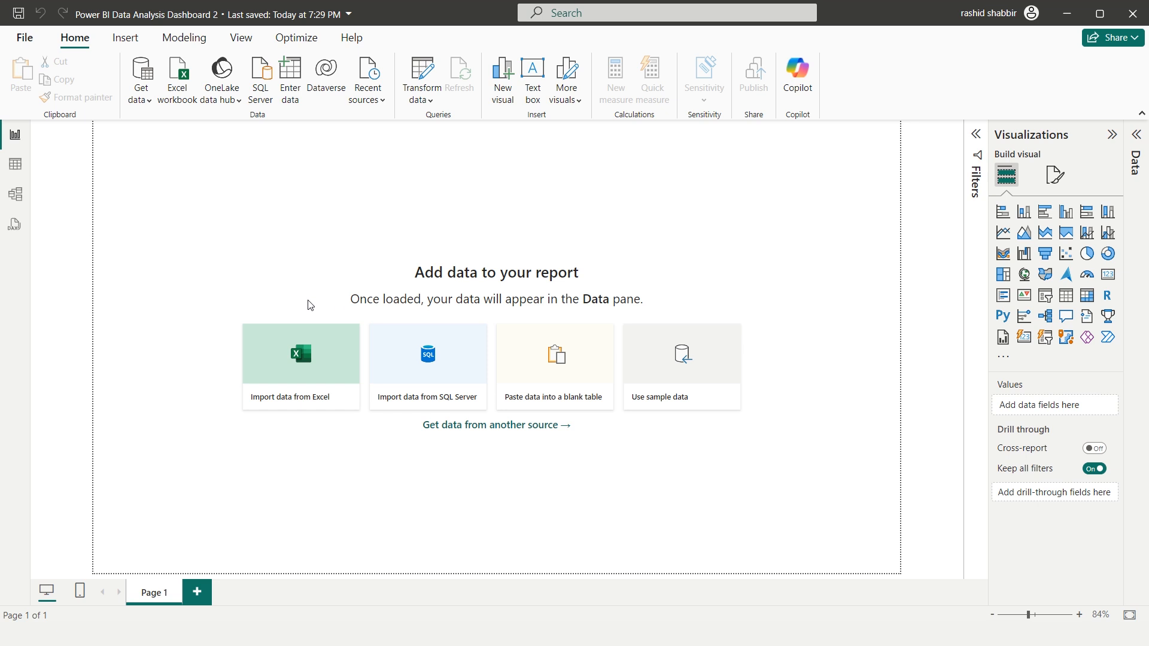
# Import data from the Sales Excel workbook into the report
pyautogui.click(307, 362)
pyautogui.click(198, 107)
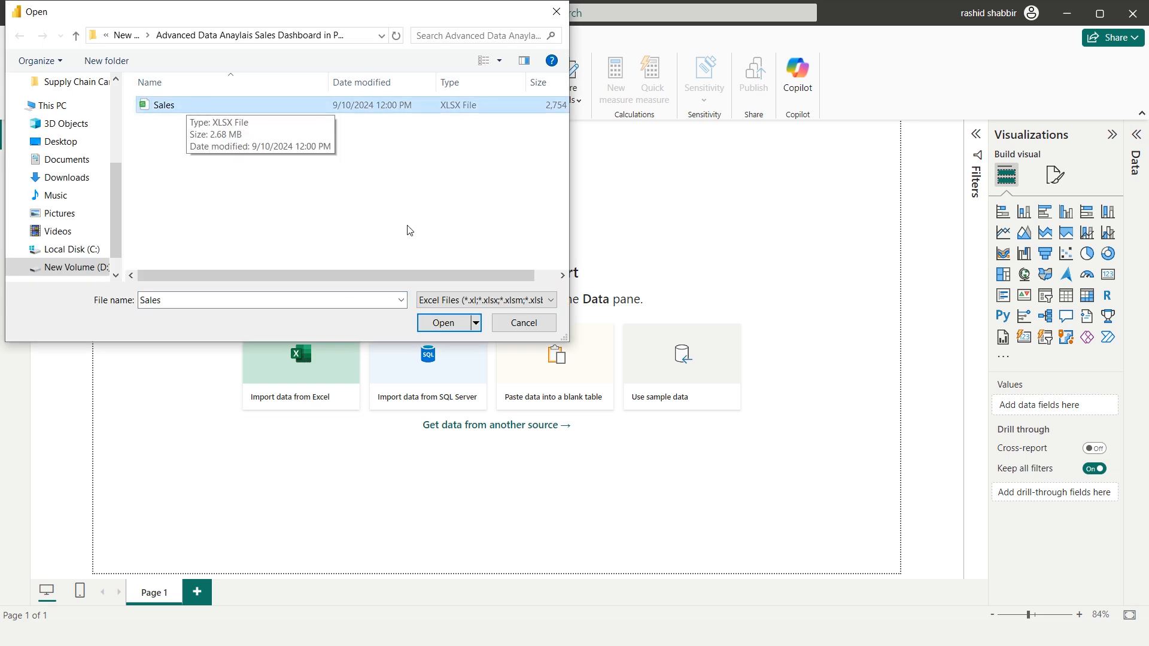
pyautogui.click(443, 324)
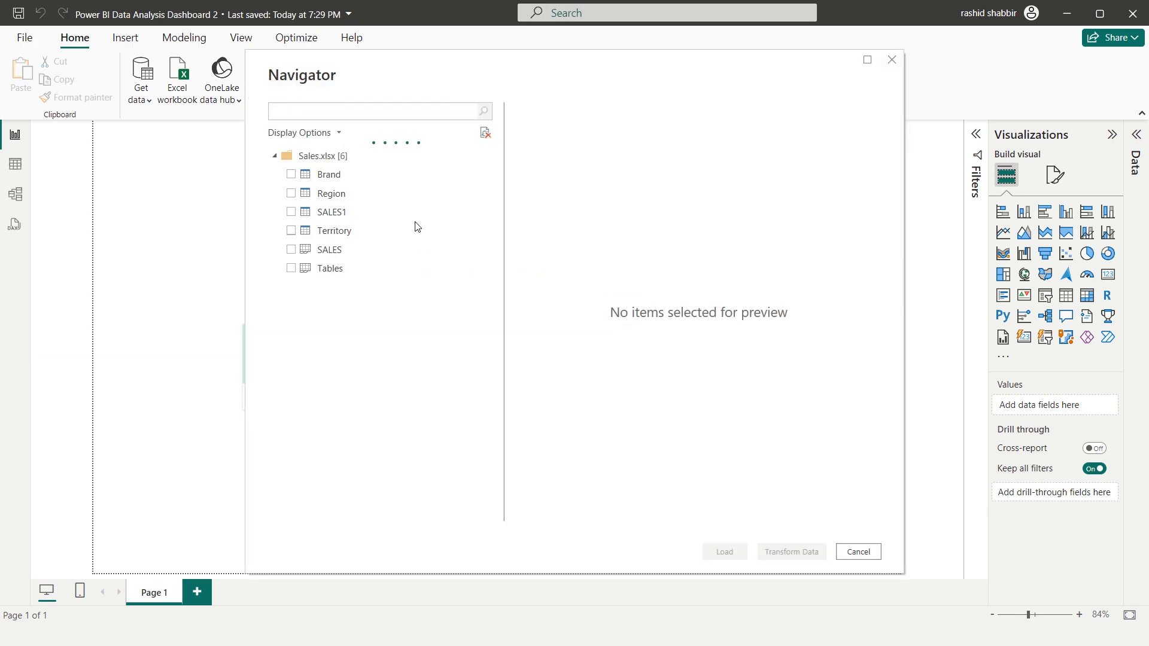
# Choose the Brand, Region, SALES1 and Territory tables and open them for transformation in Power Query
pyautogui.click(291, 174)
pyautogui.click(292, 193)
pyautogui.click(290, 212)
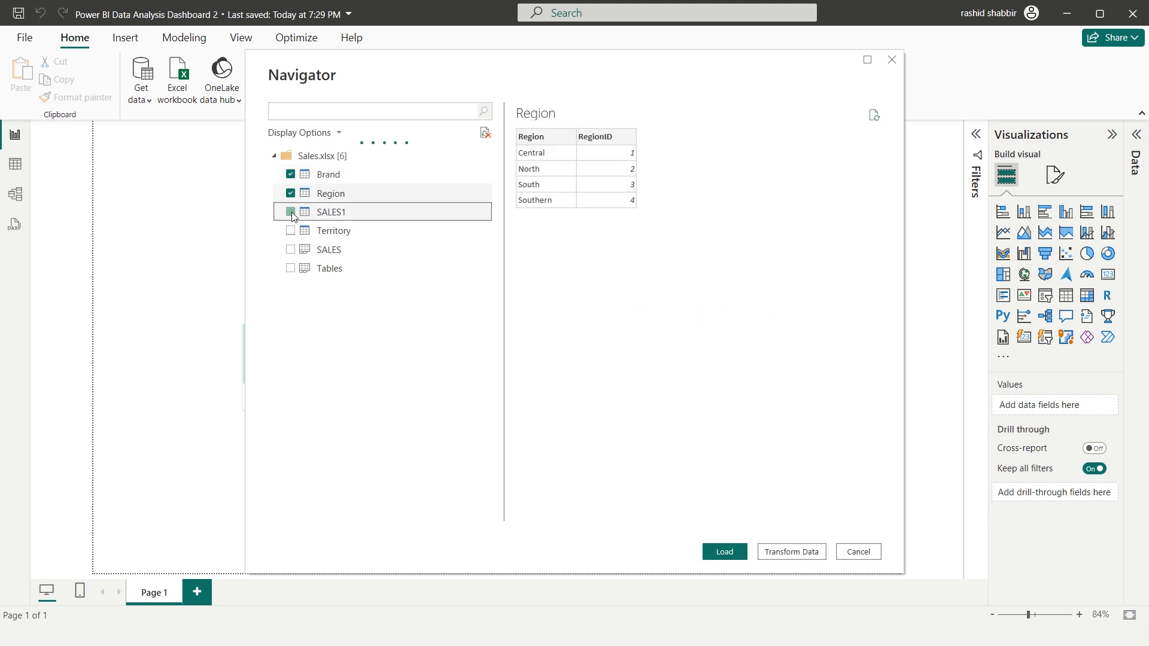
pyautogui.click(290, 231)
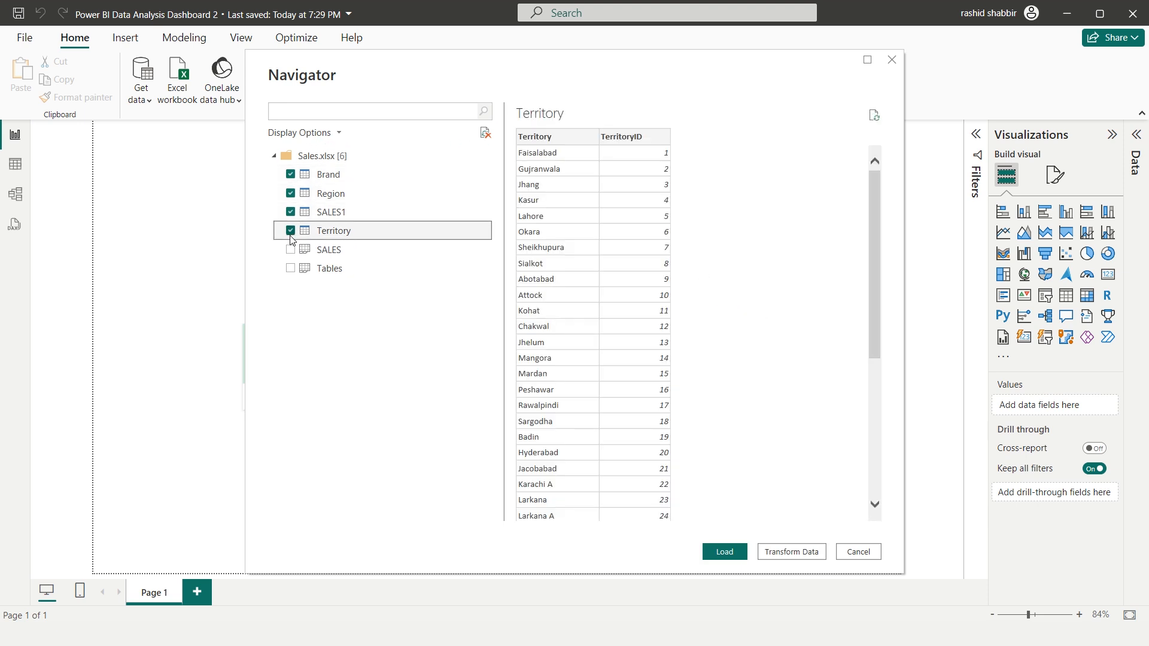
pyautogui.click(788, 561)
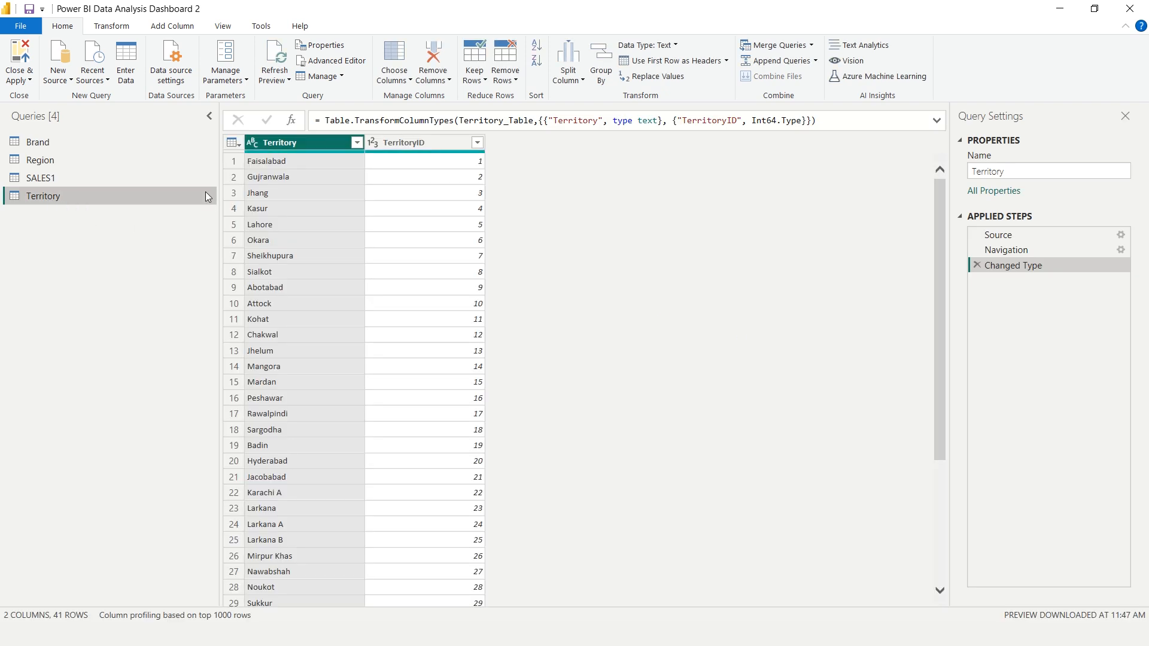
# Open the SALES1 query and examine its Actual Date, Retail_Sales and Whole_Sale columns
pyautogui.click(51, 182)
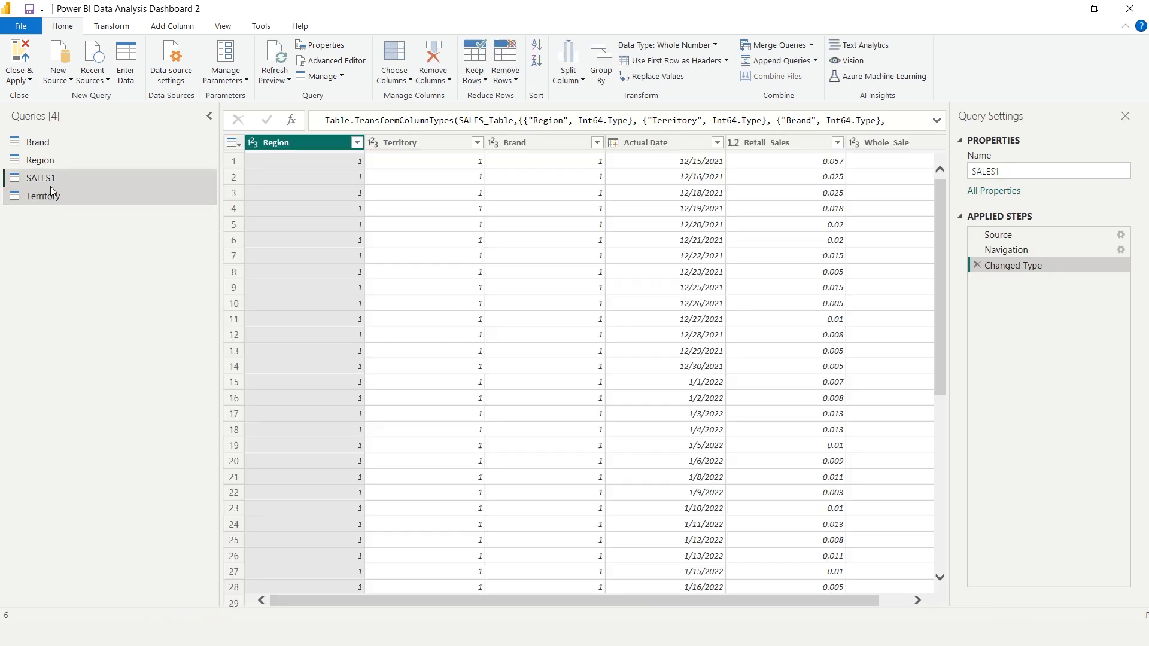
pyautogui.moveTo(592, 600); pyautogui.dragTo(666, 604)
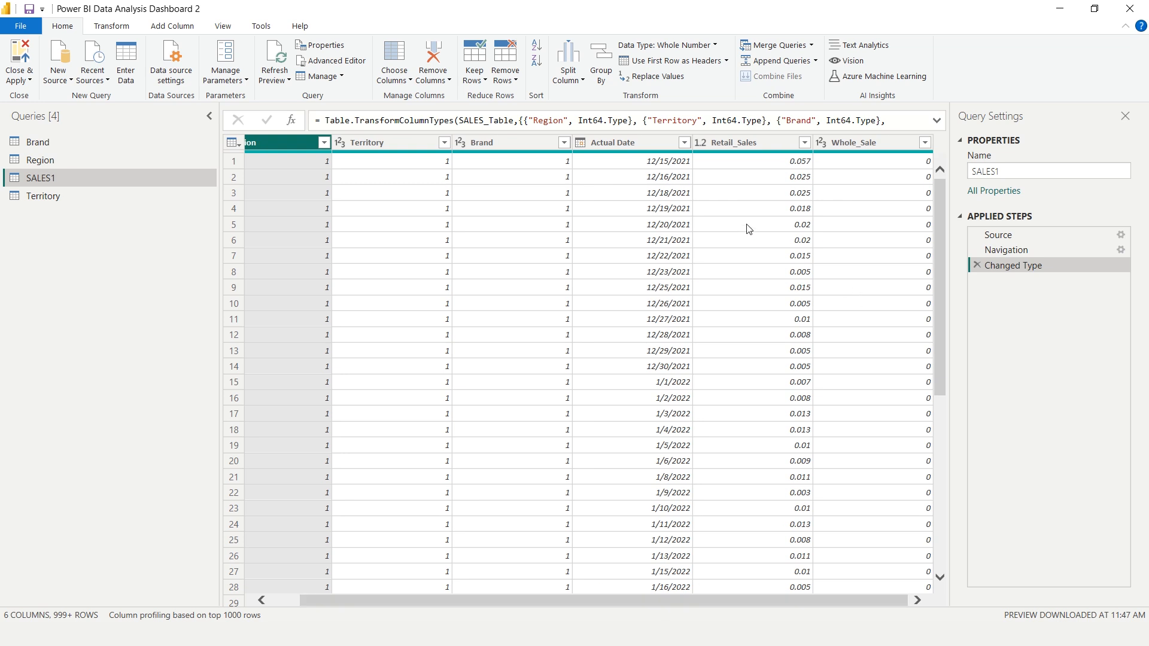
pyautogui.click(627, 148)
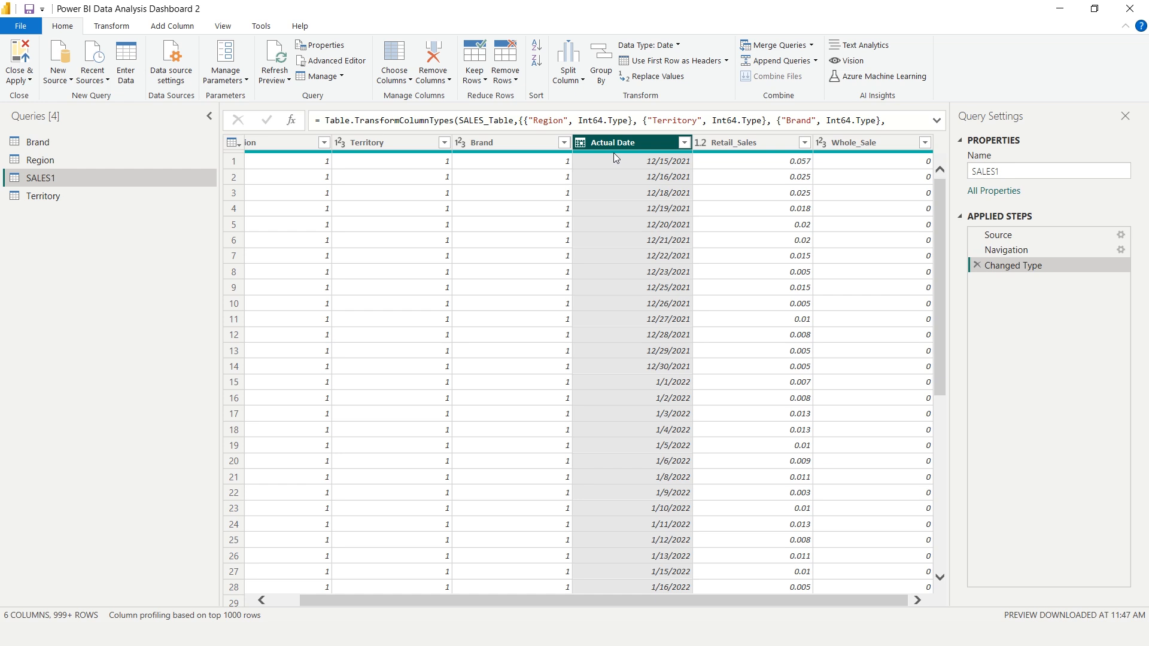
pyautogui.moveTo(613, 153)
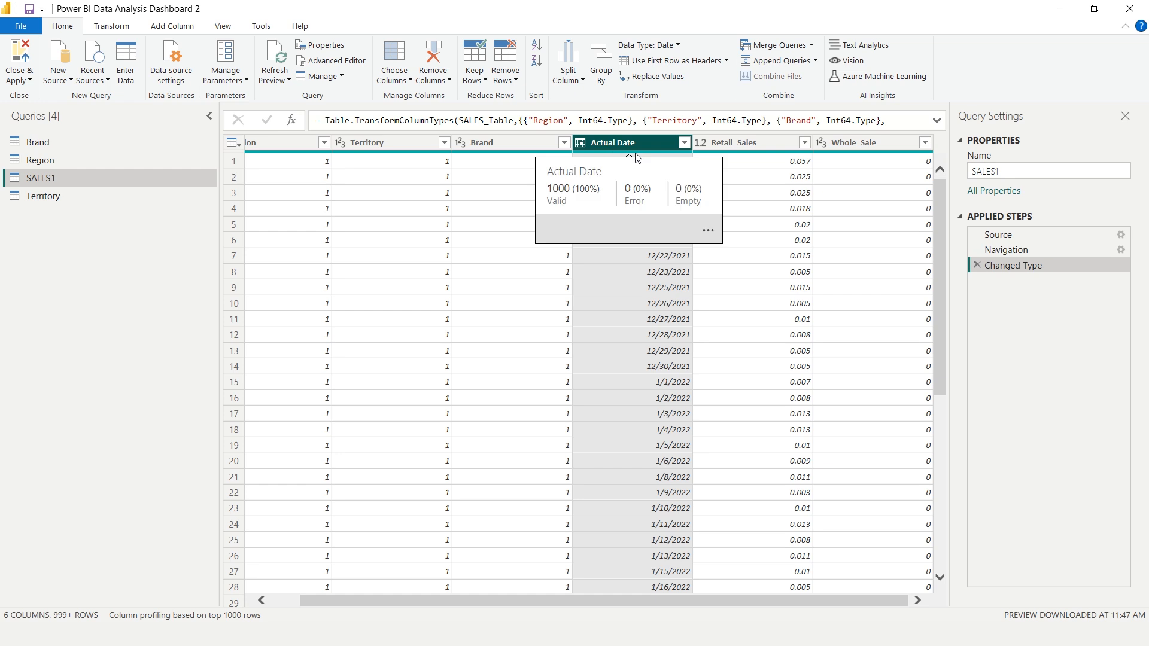
pyautogui.click(745, 147)
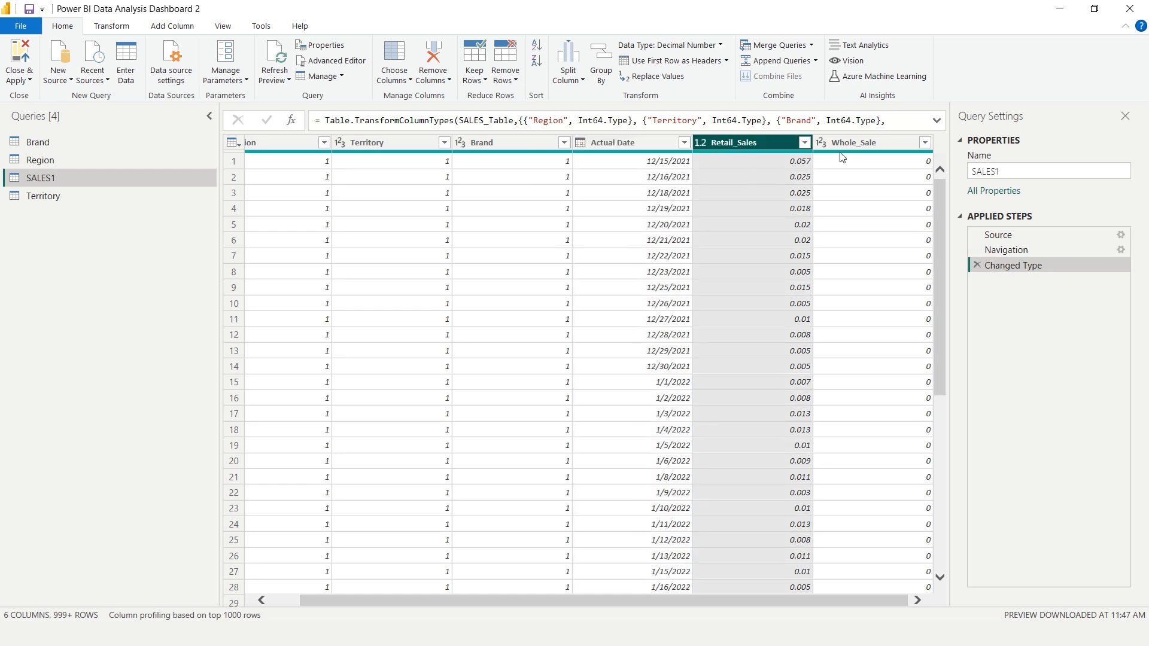
pyautogui.click(854, 144)
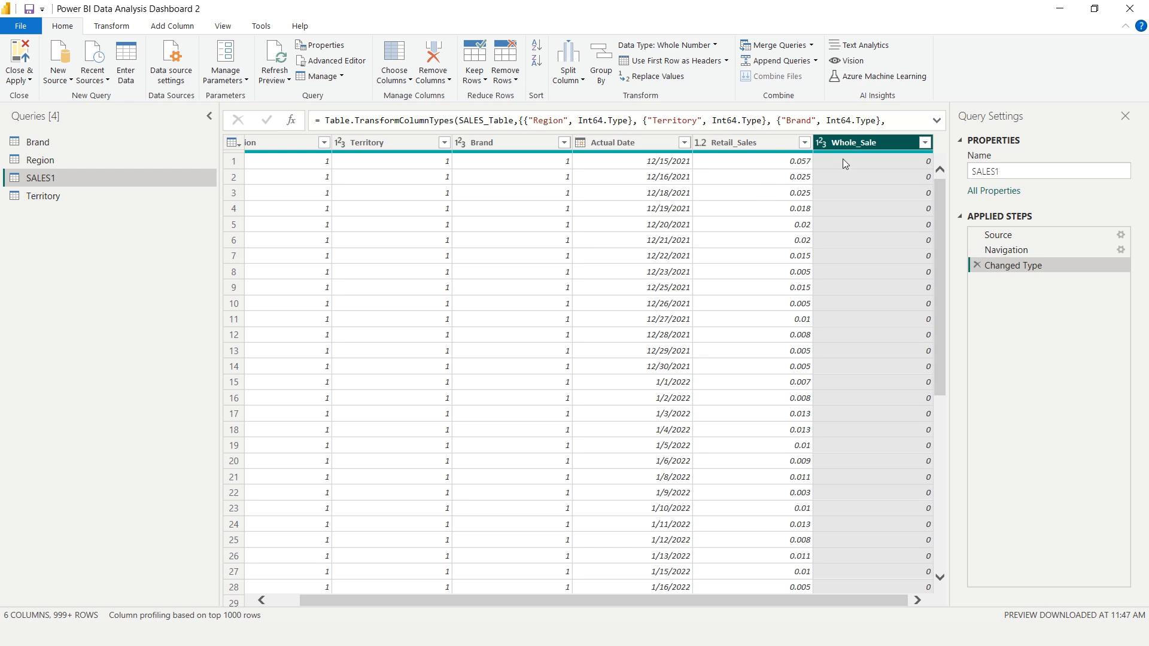
# Add a custom column named Total Sales to the SALES1 query with the formula [Retail_Sales] + [Whole_Sale]
pyautogui.click(170, 27)
pyautogui.click(70, 76)
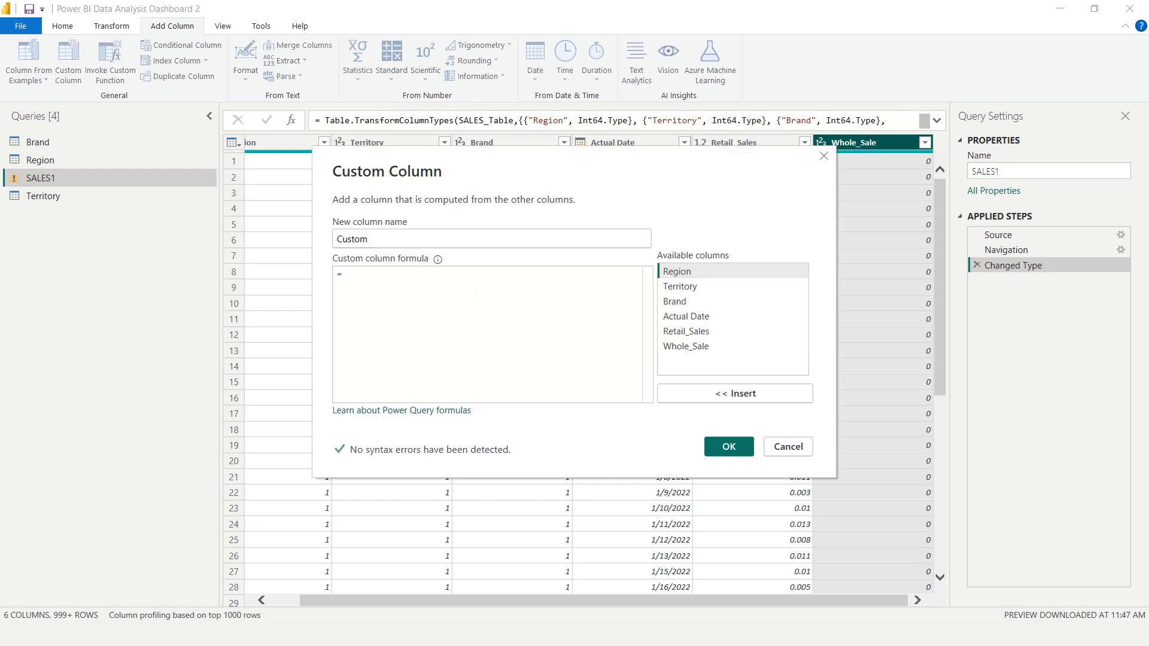
pyautogui.press('BackSpace')
pyautogui.write('Total Sales')
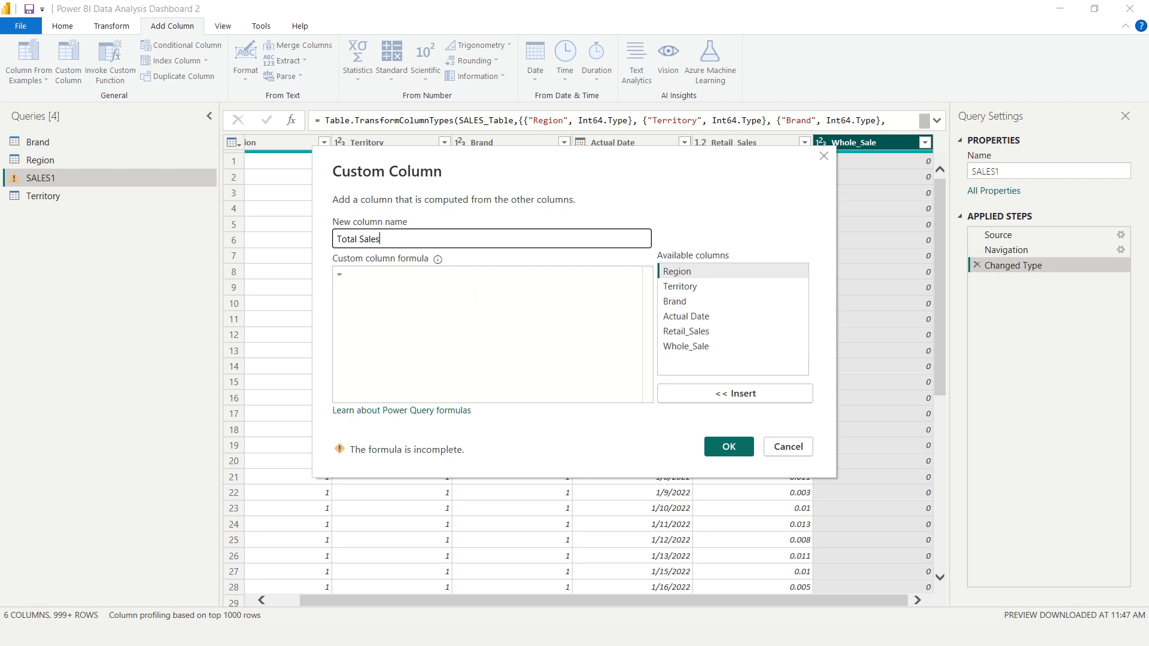
pyautogui.click(475, 295)
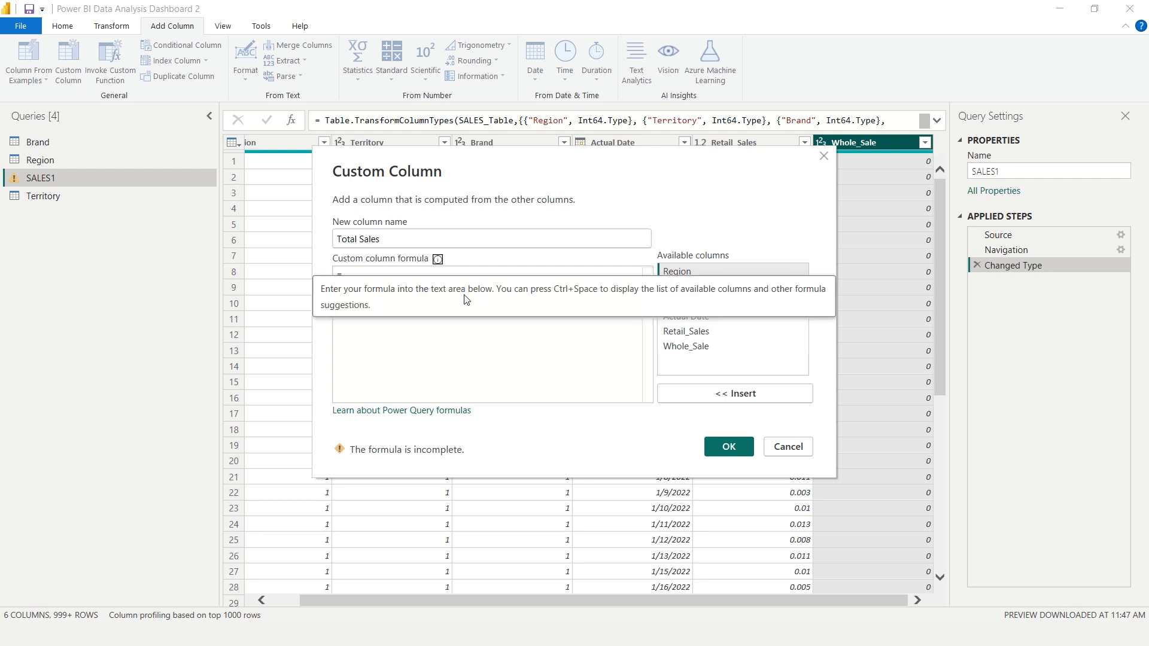
pyautogui.click(689, 333)
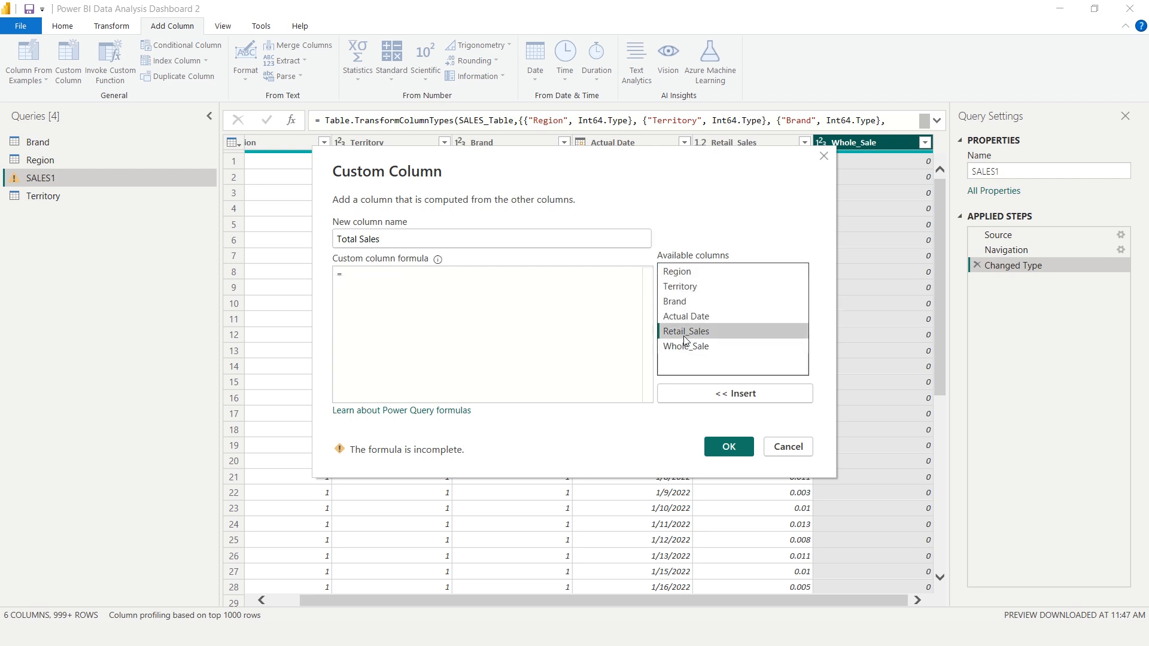
pyautogui.click(748, 395)
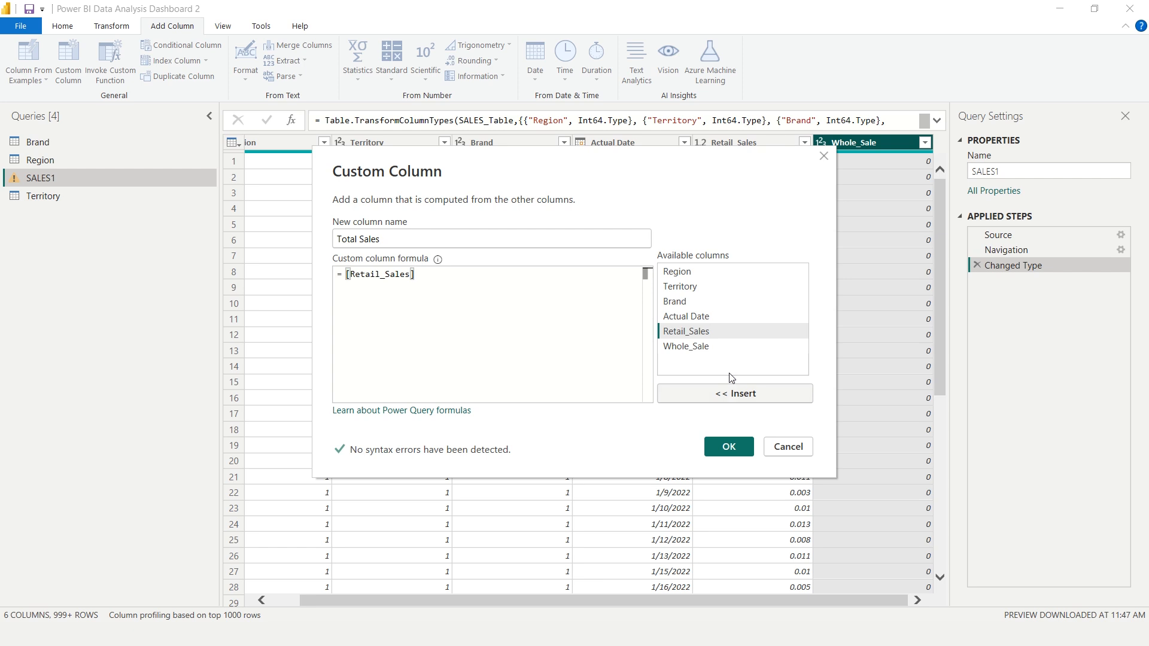
pyautogui.write('+')
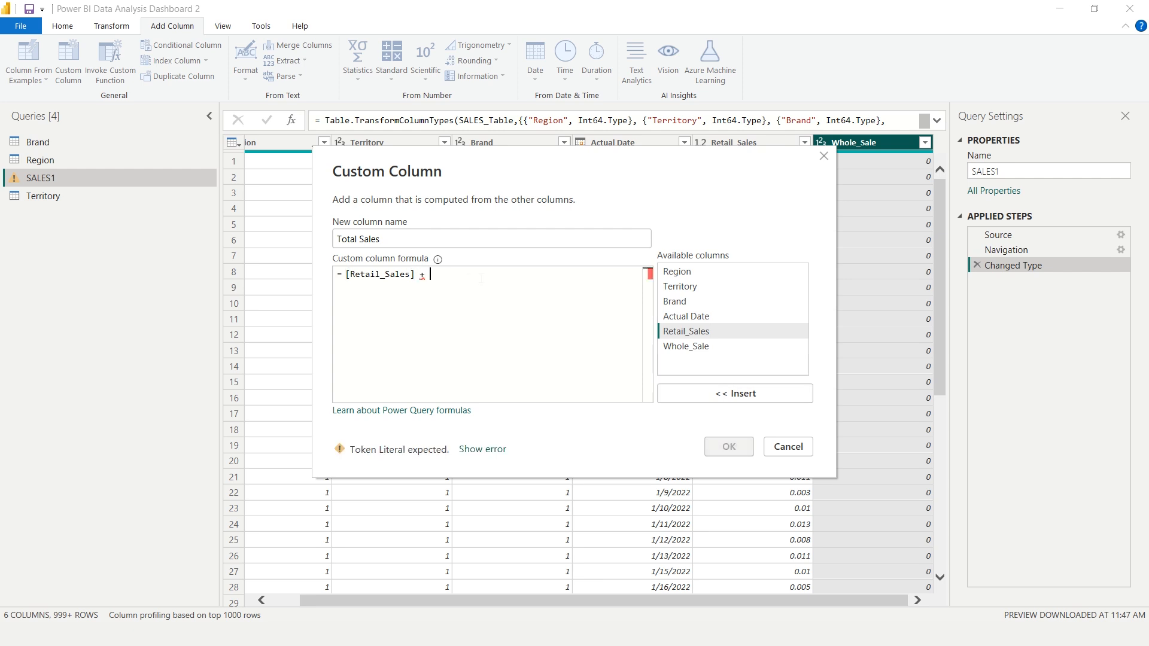
pyautogui.click(688, 347)
pyautogui.click(741, 393)
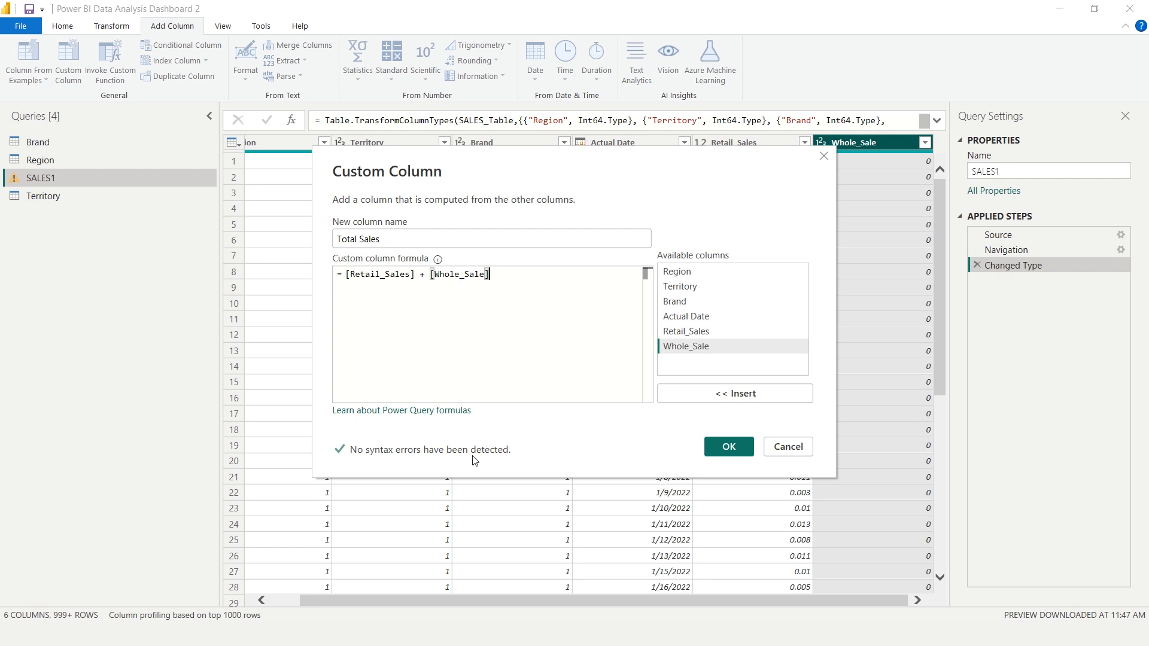
pyautogui.click(726, 448)
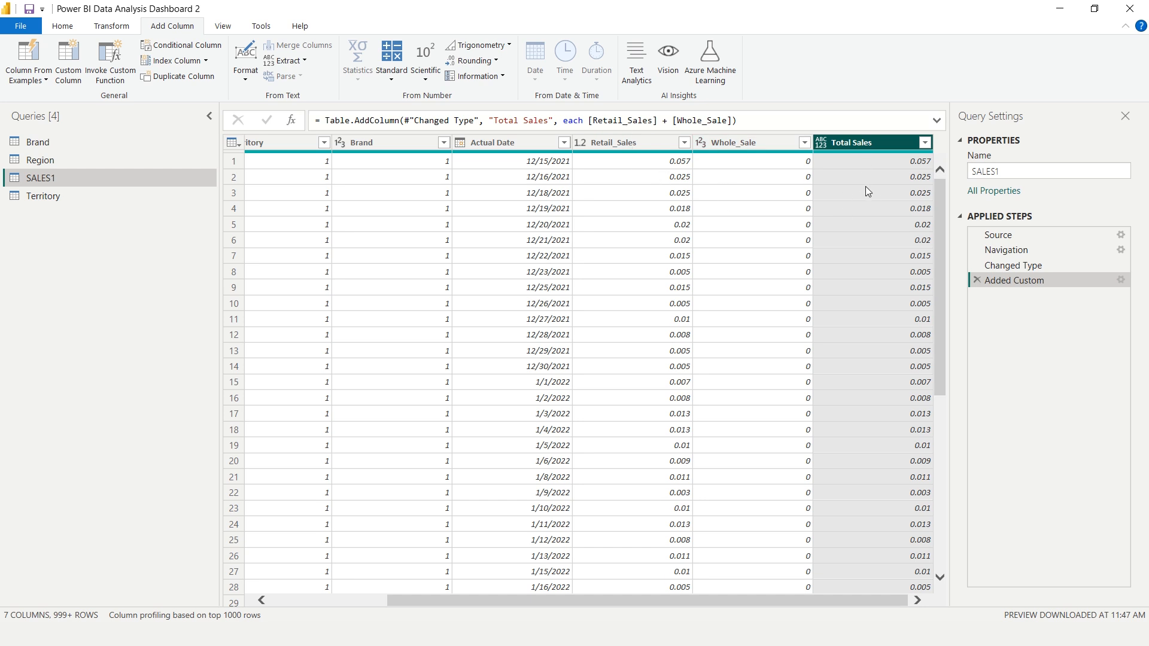
# Unpivot the Retail_Sales, Whole_Sale and Total Sales columns of the SALES1 query
pyautogui.click(633, 145)
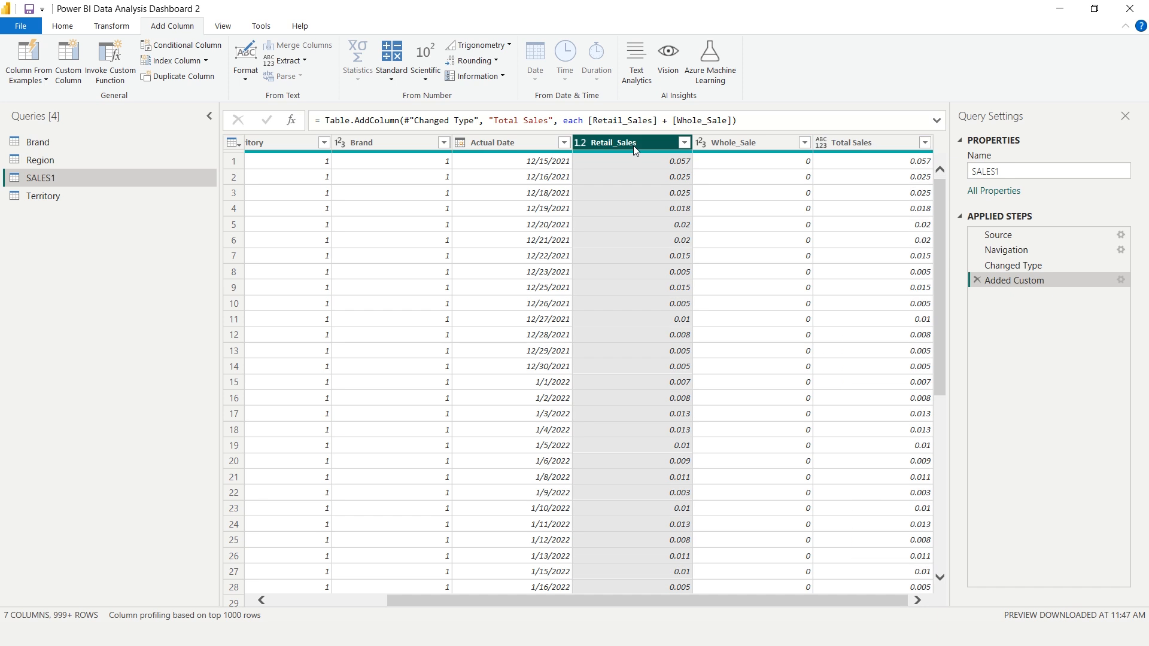
pyautogui.hotkey('shift', 'Right')
pyautogui.hotkey('shift', 'Right')
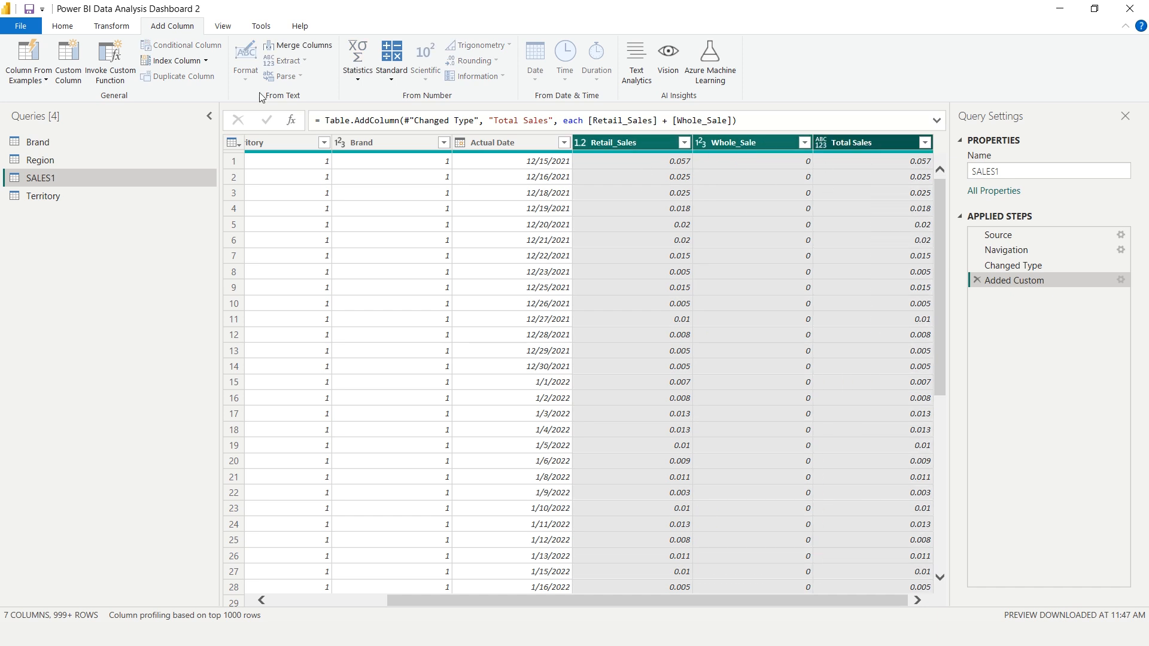
pyautogui.click(112, 28)
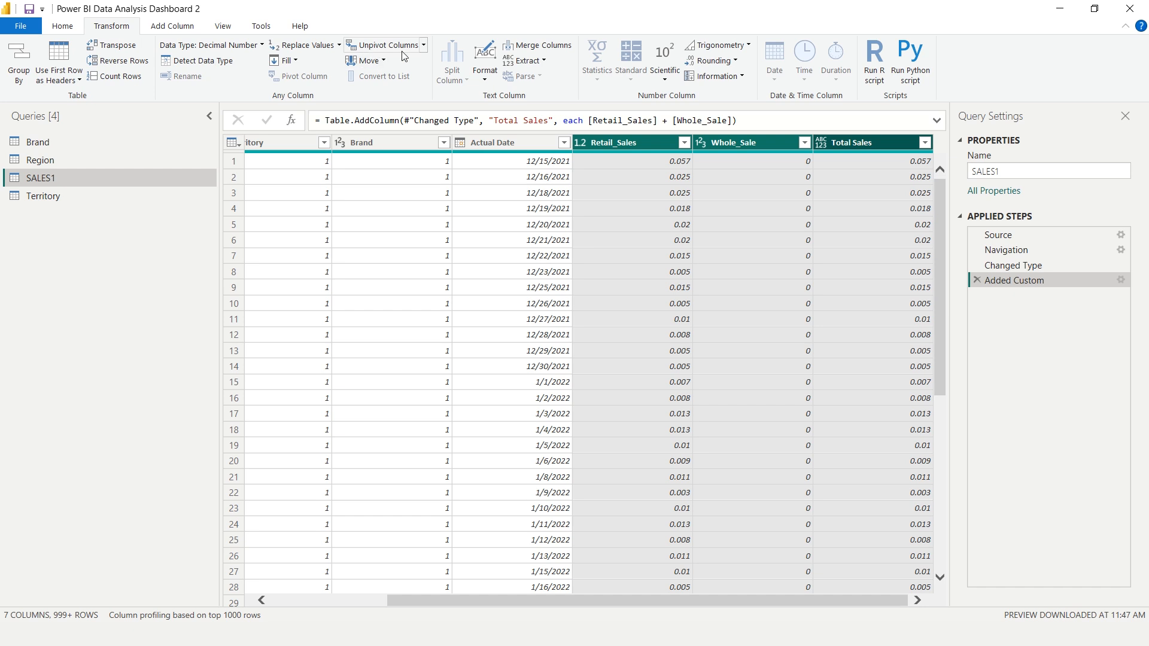
pyautogui.click(422, 46)
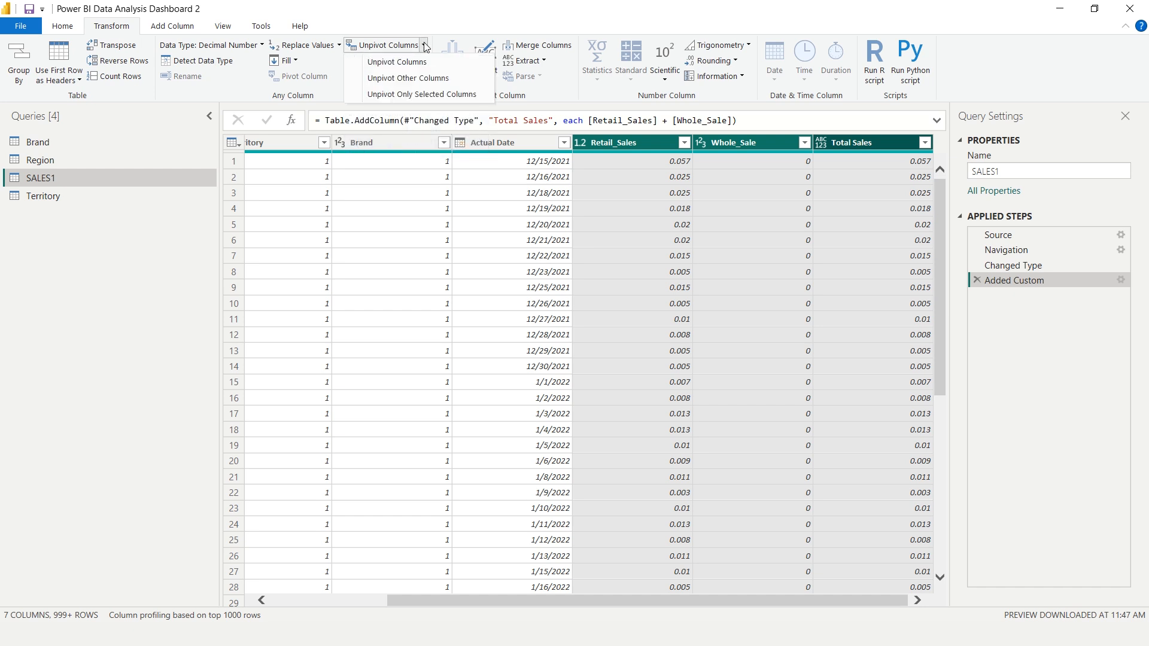
pyautogui.click(404, 67)
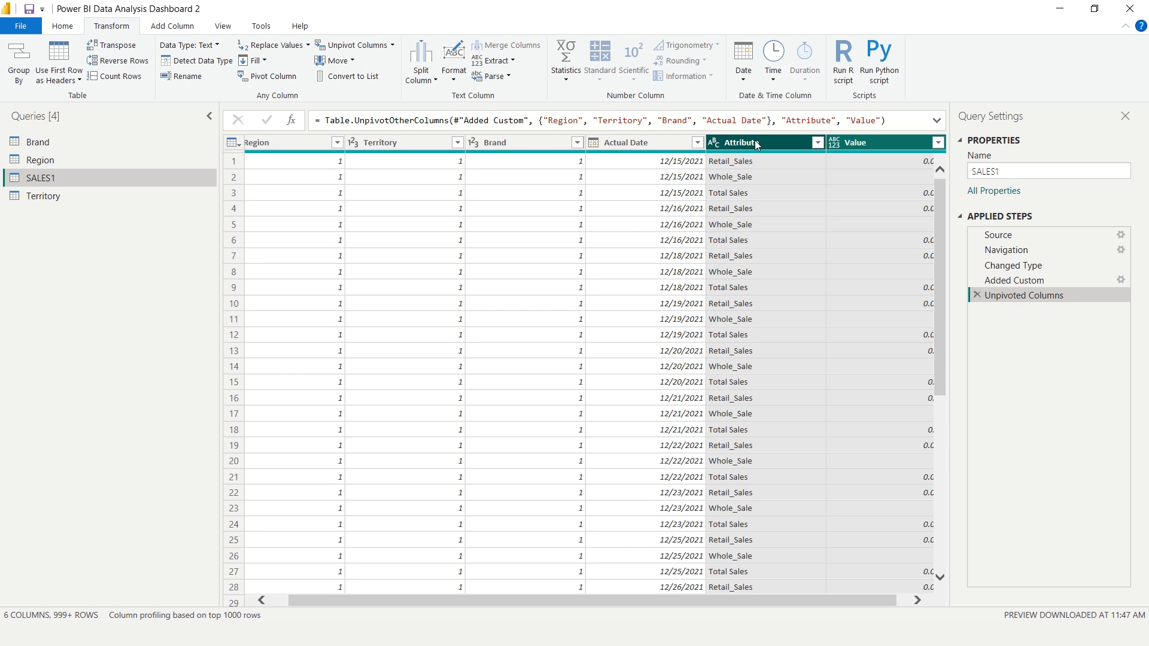
# Rename the Attribute column to Type and the Value column to Sales Value
pyautogui.write('Type')
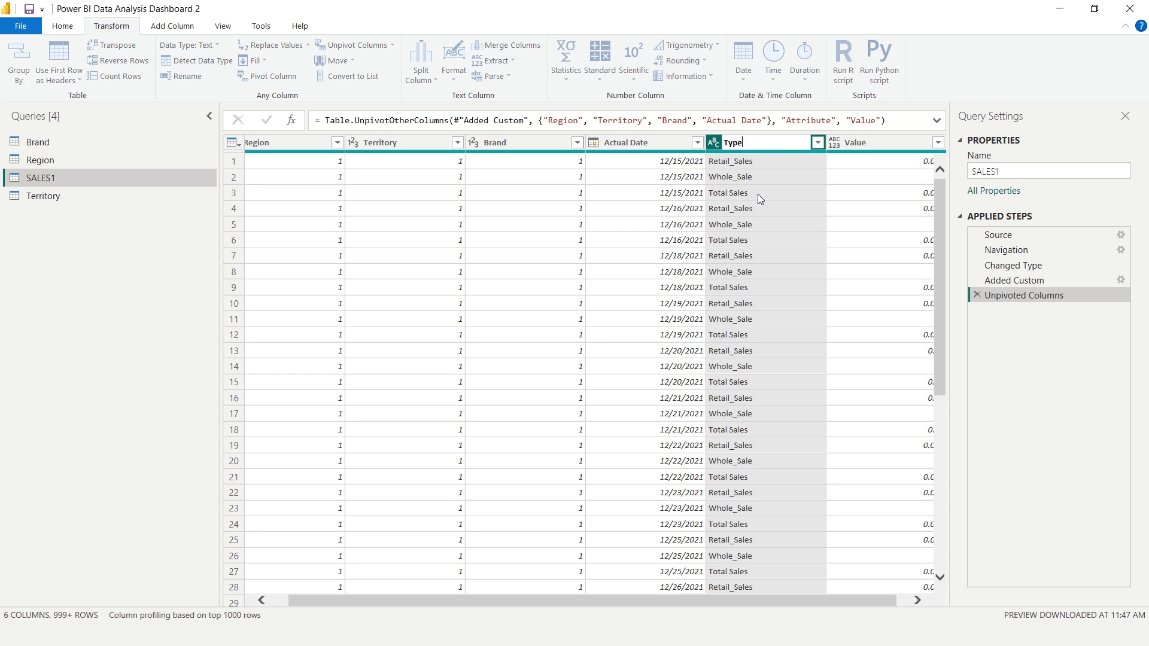
pyautogui.press('Return')
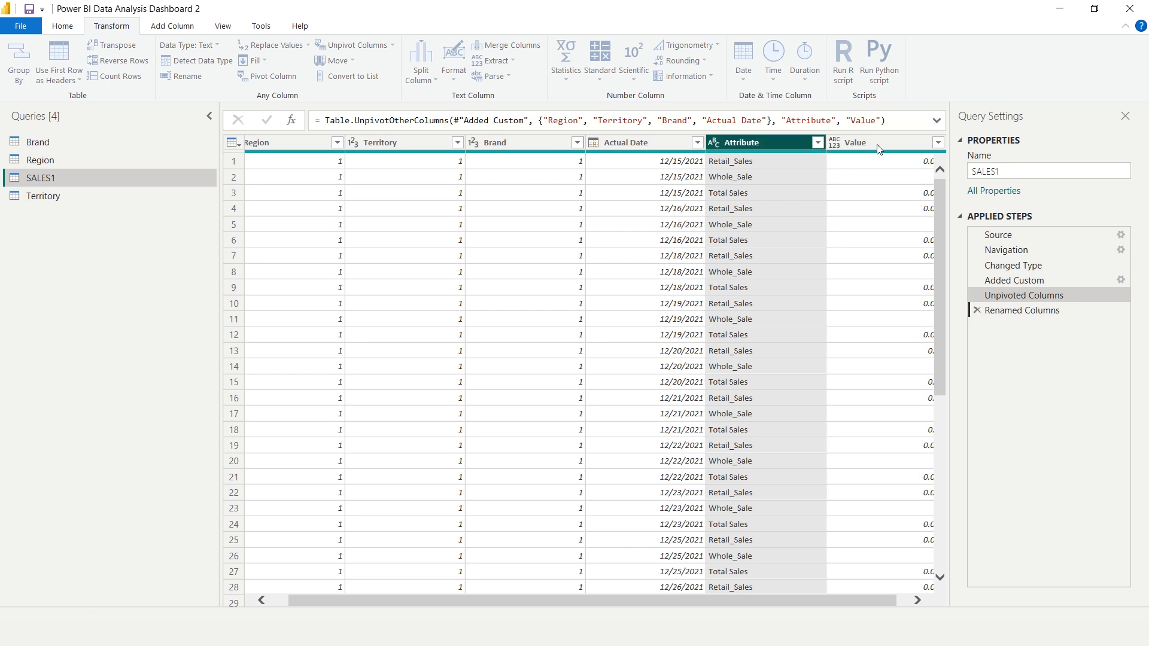
pyautogui.doubleClick(879, 147)
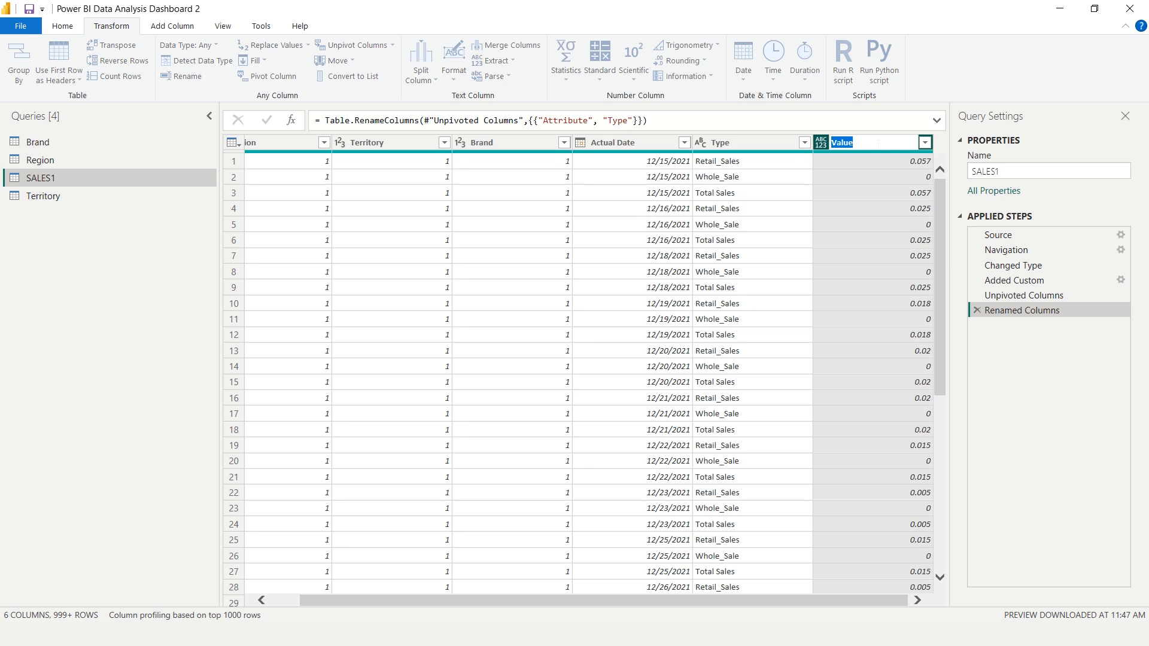
pyautogui.write('Sales Value')
pyautogui.press('Return')
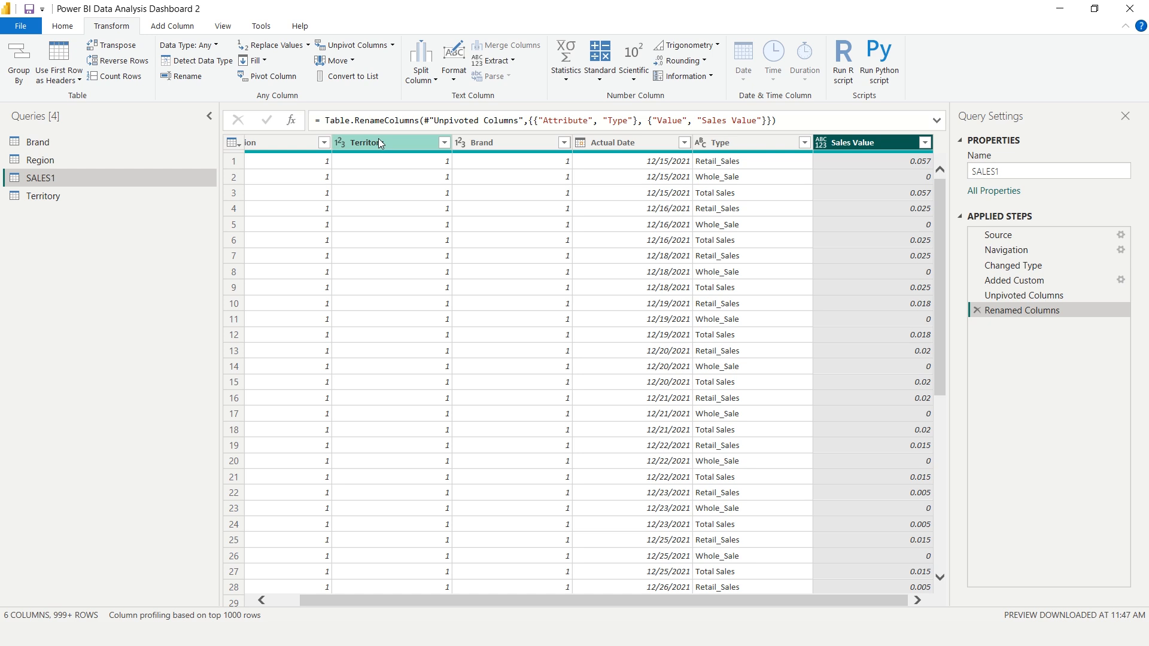
# Close Power Query and apply the query changes to the report
pyautogui.click(63, 28)
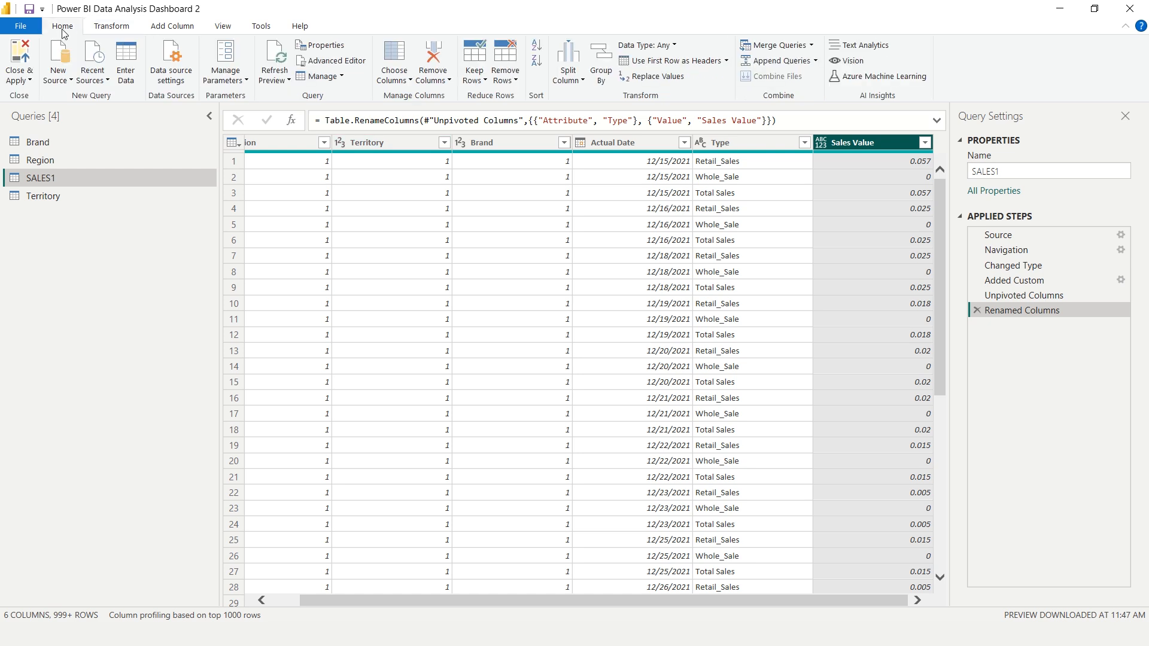
pyautogui.click(19, 77)
pyautogui.click(43, 102)
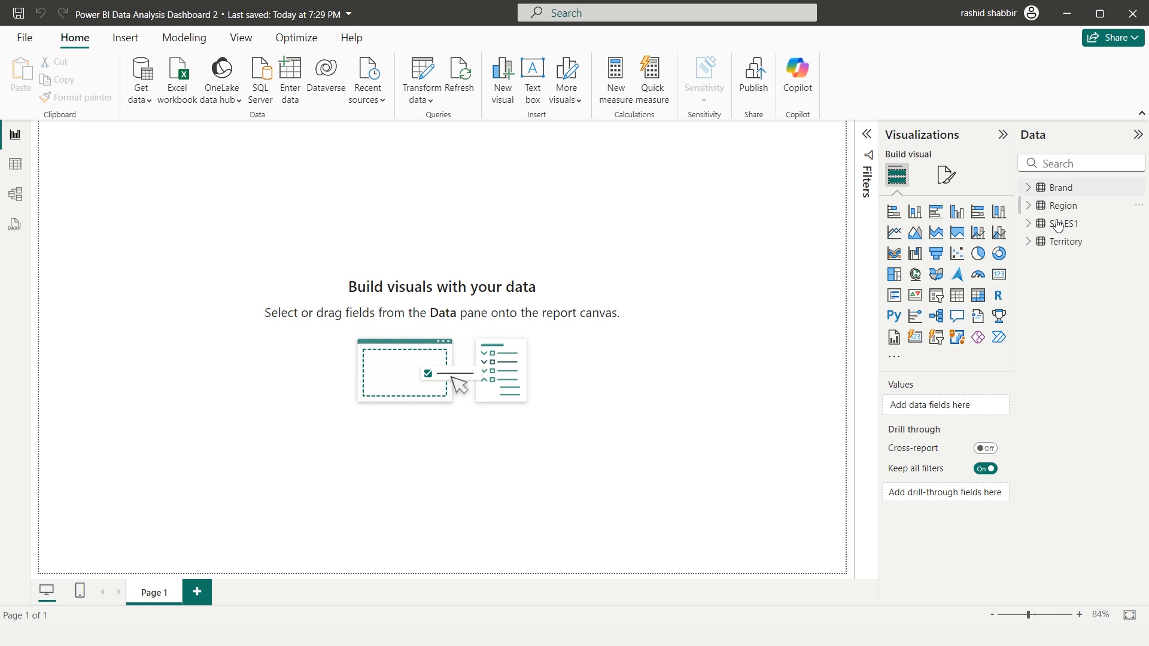
# Create a calculated table in the table view with the formula Calendar = CALENDARAUTO()
pyautogui.click(18, 172)
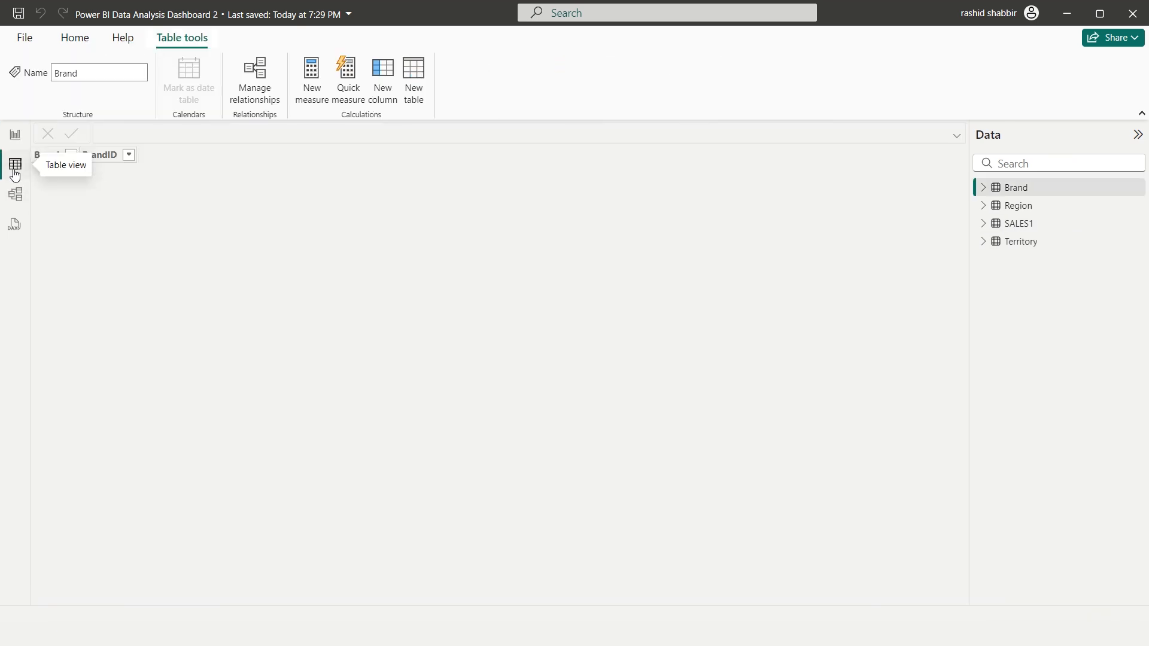
pyautogui.click(414, 77)
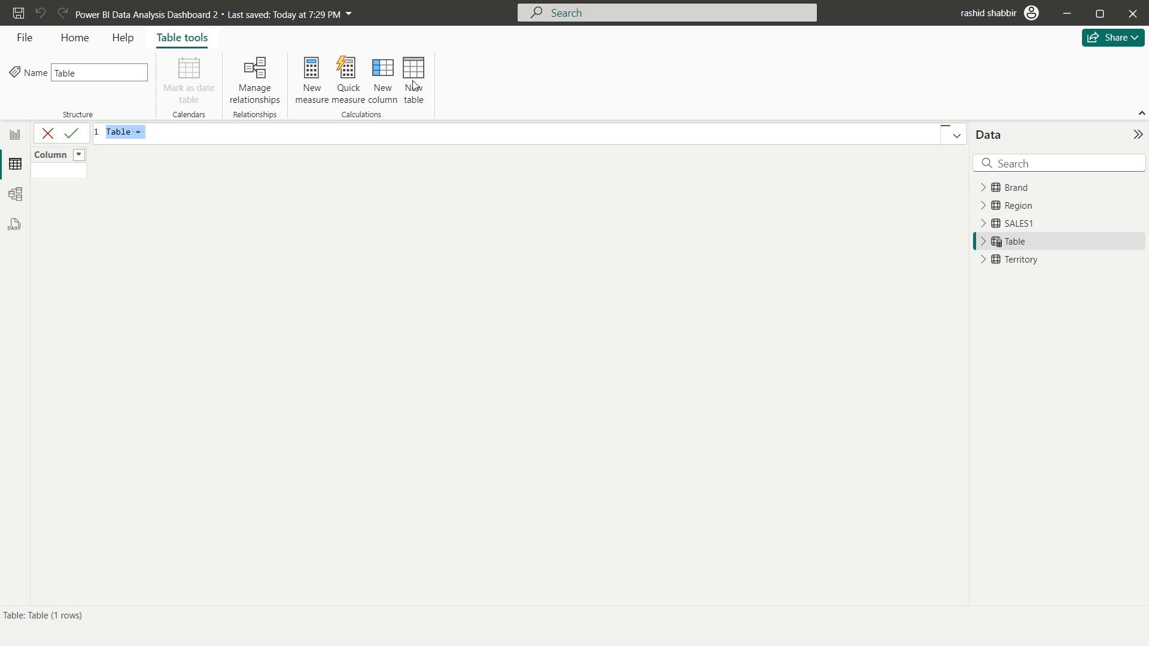
pyautogui.write('Calendar = calen')
pyautogui.press('Down')
pyautogui.press('Tab')
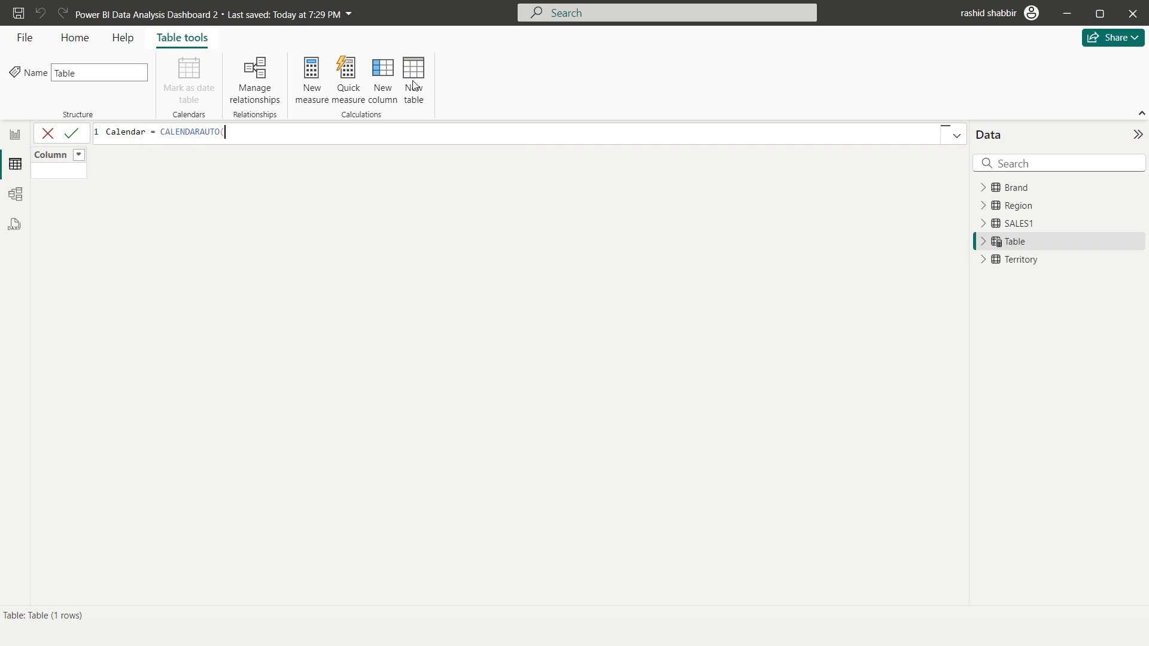
pyautogui.write(')')
pyautogui.press('Return')
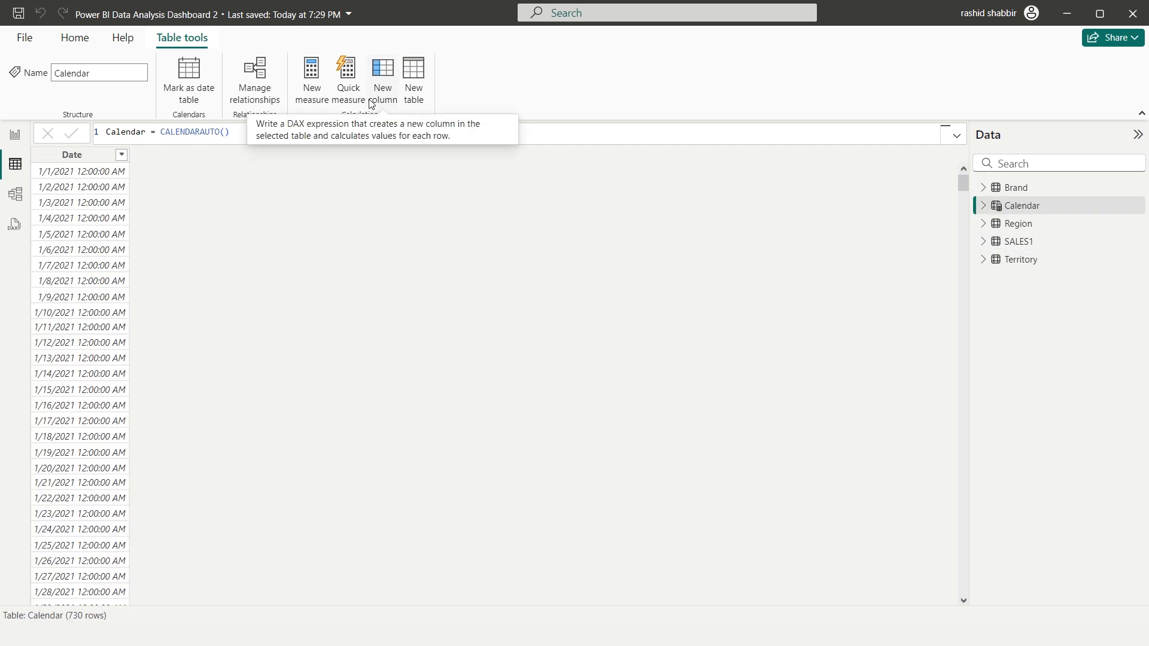
# Add a calculated column to the Calendar table with the formula Year = YEAR('Calendar'[Date].[Date])
pyautogui.click(386, 77)
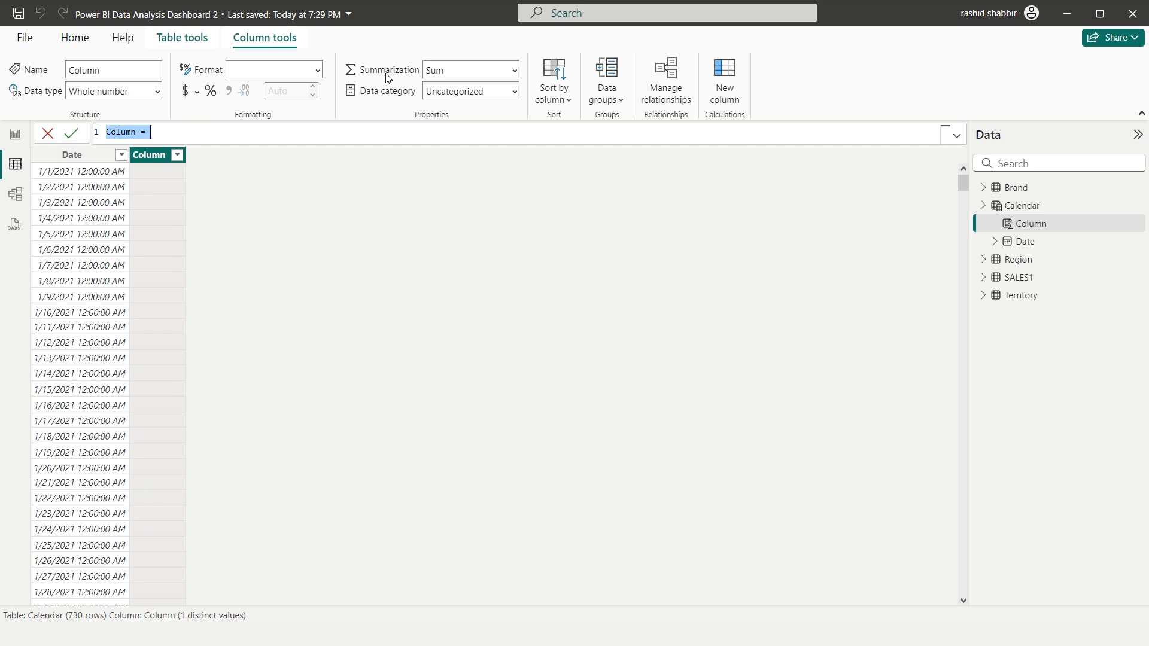
pyautogui.write('Year = ')
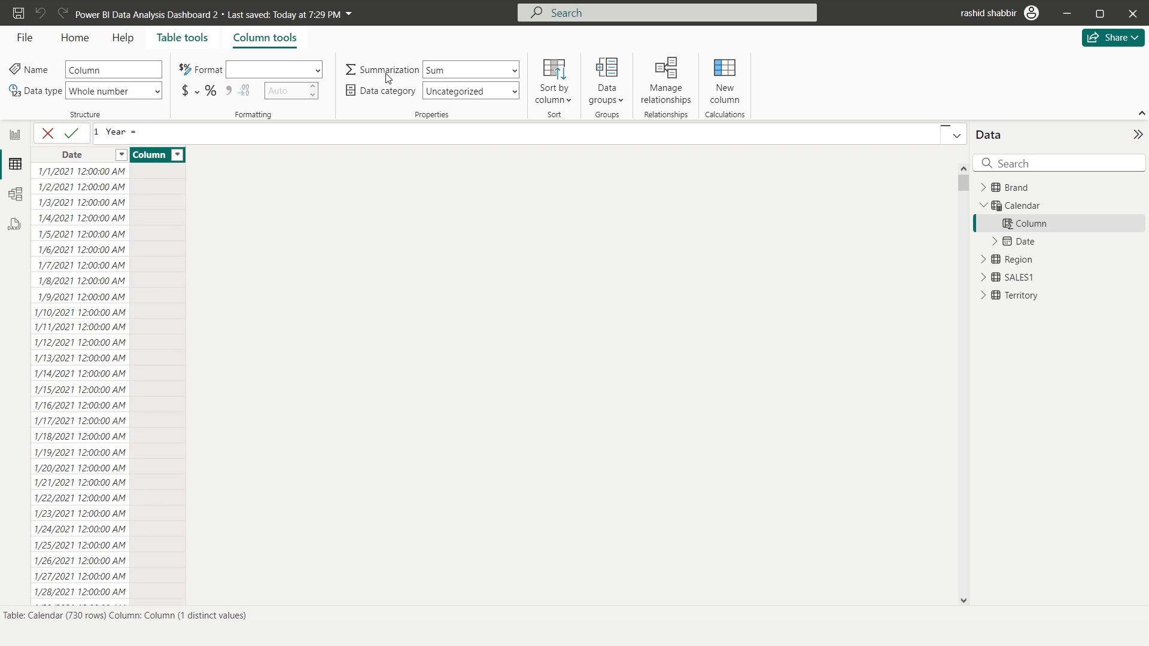
pyautogui.write('year')
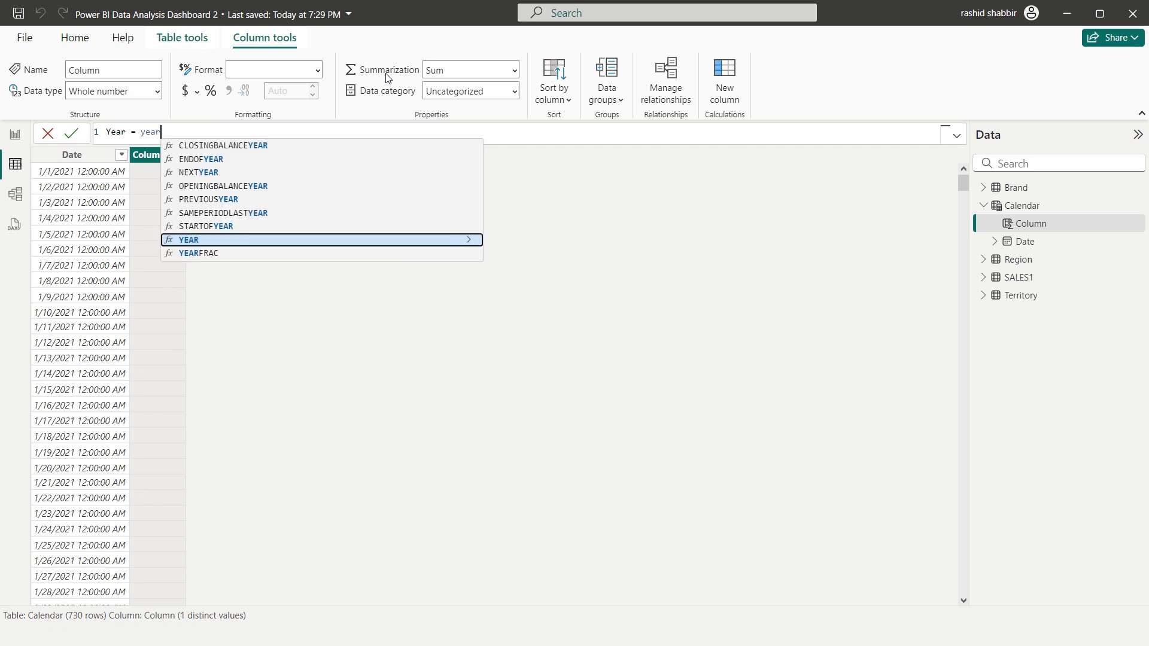
pyautogui.press('Tab')
pyautogui.write('cale')
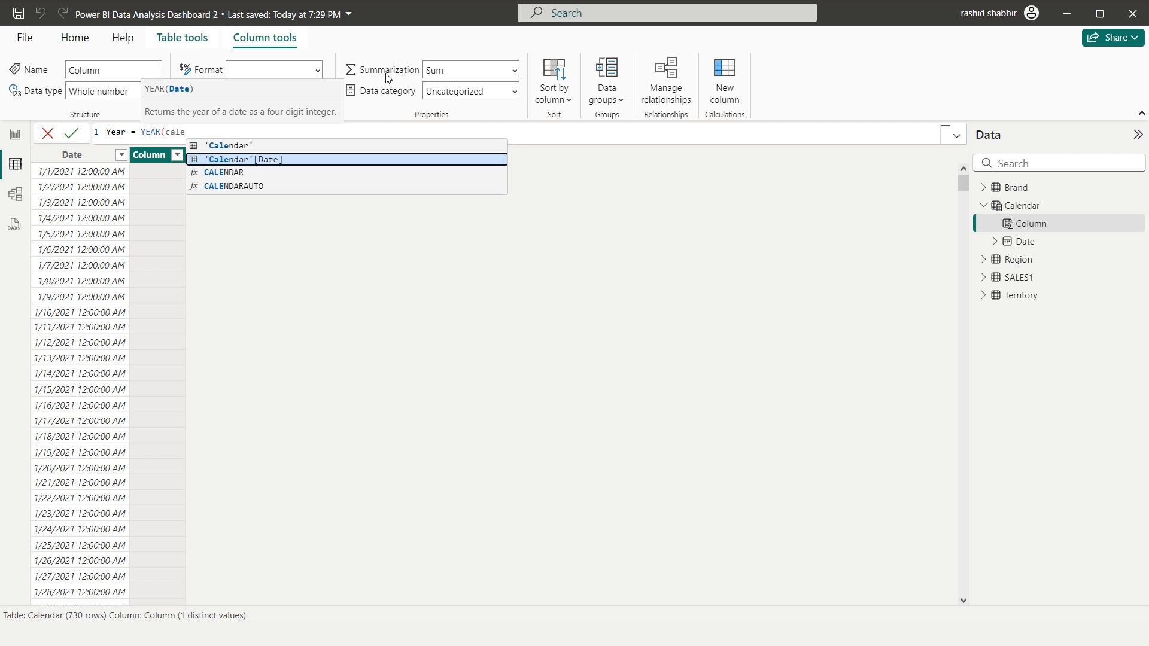
pyautogui.press('Tab')
pyautogui.write('.')
pyautogui.press('Tab')
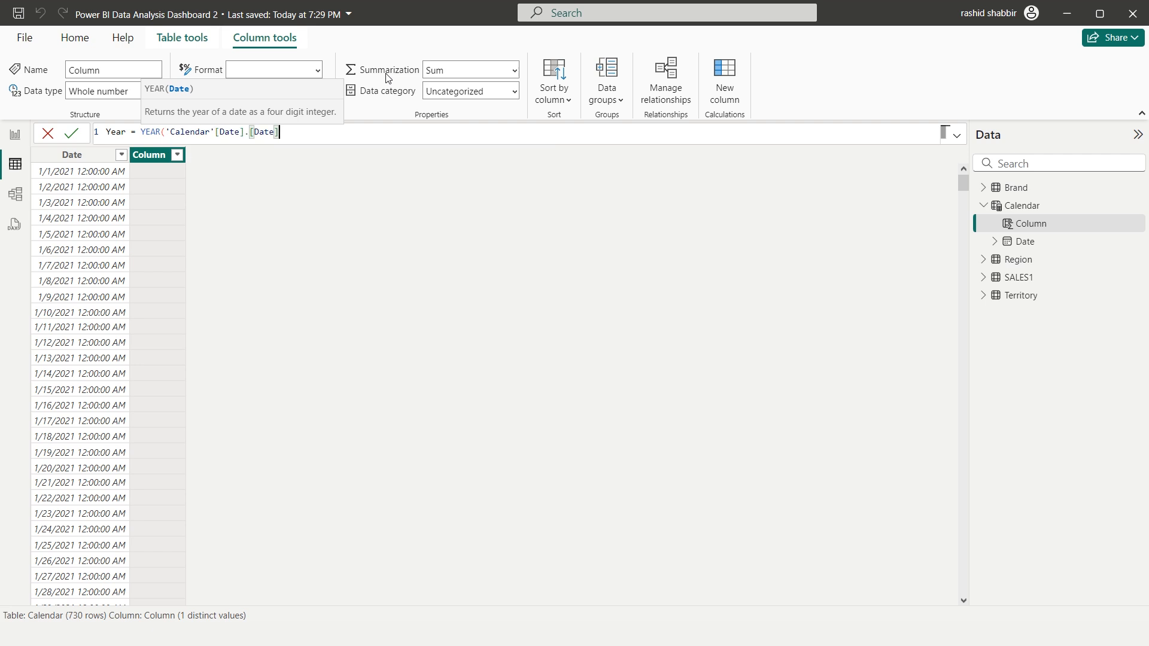
pyautogui.write(')')
pyautogui.press('Return')
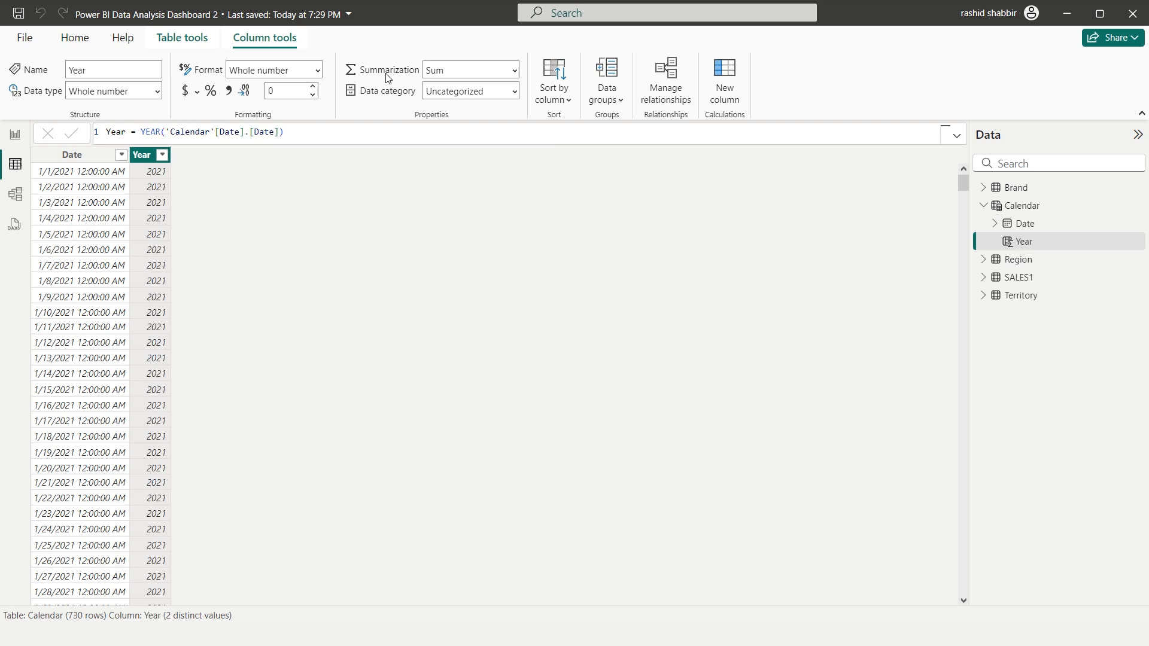
# Add a calculated column to the Calendar table with the formula Month = MONTH('Calendar'[Date].[Date])
pyautogui.click(726, 85)
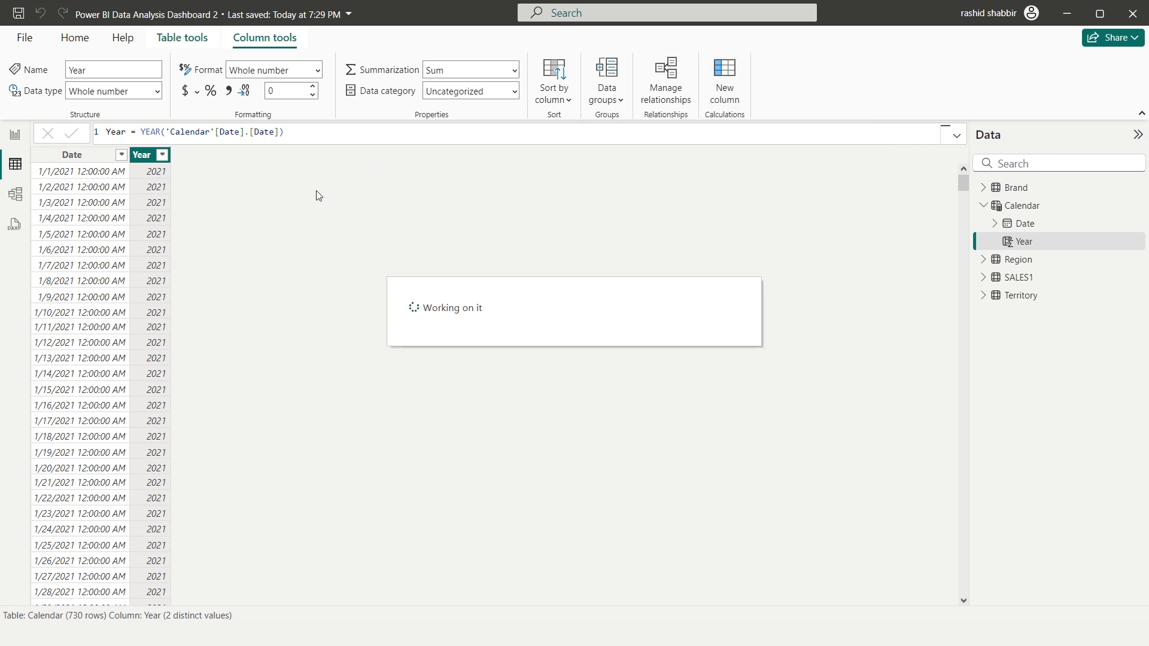
pyautogui.write('M')
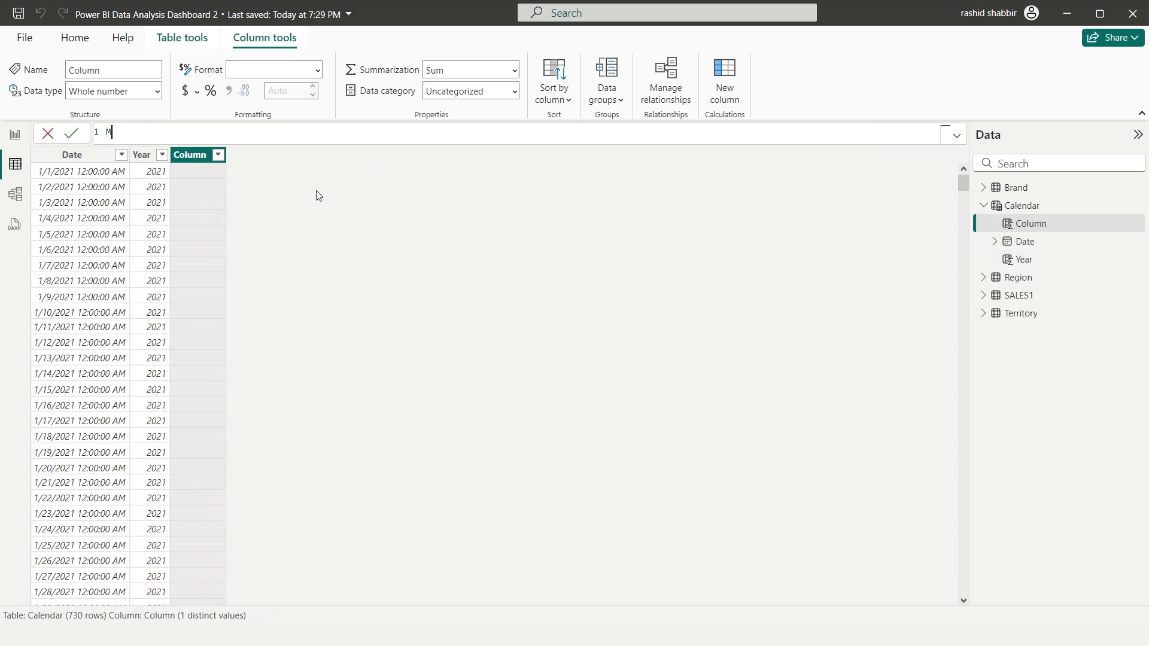
pyautogui.write('onth = month')
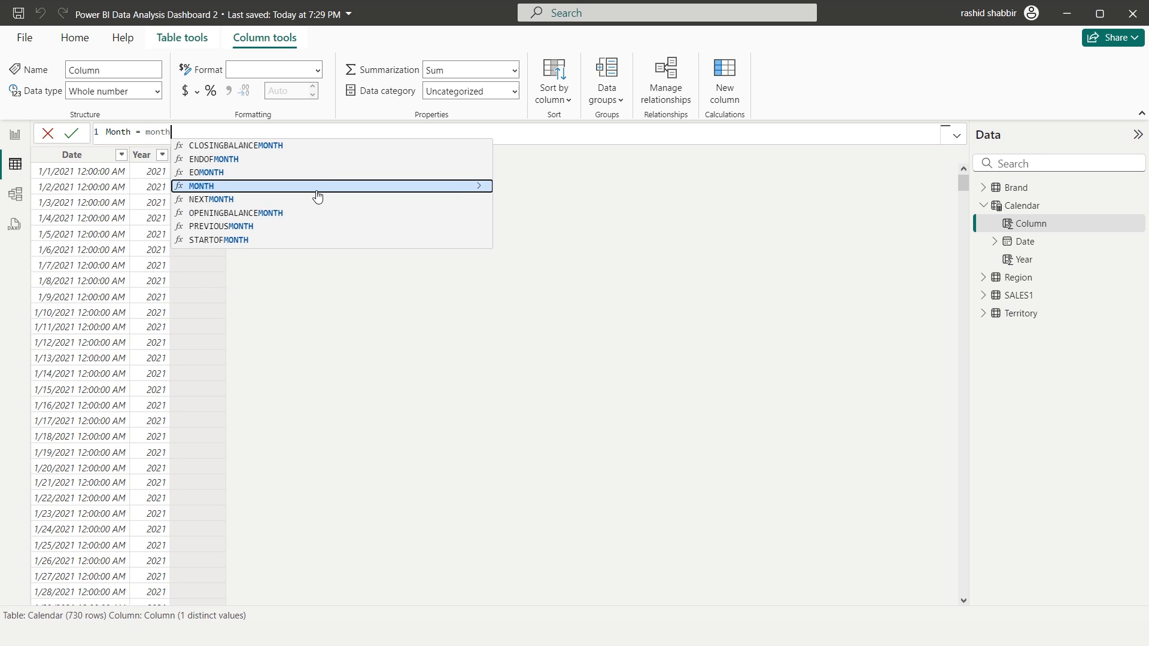
pyautogui.press('Tab')
pyautogui.write('calen')
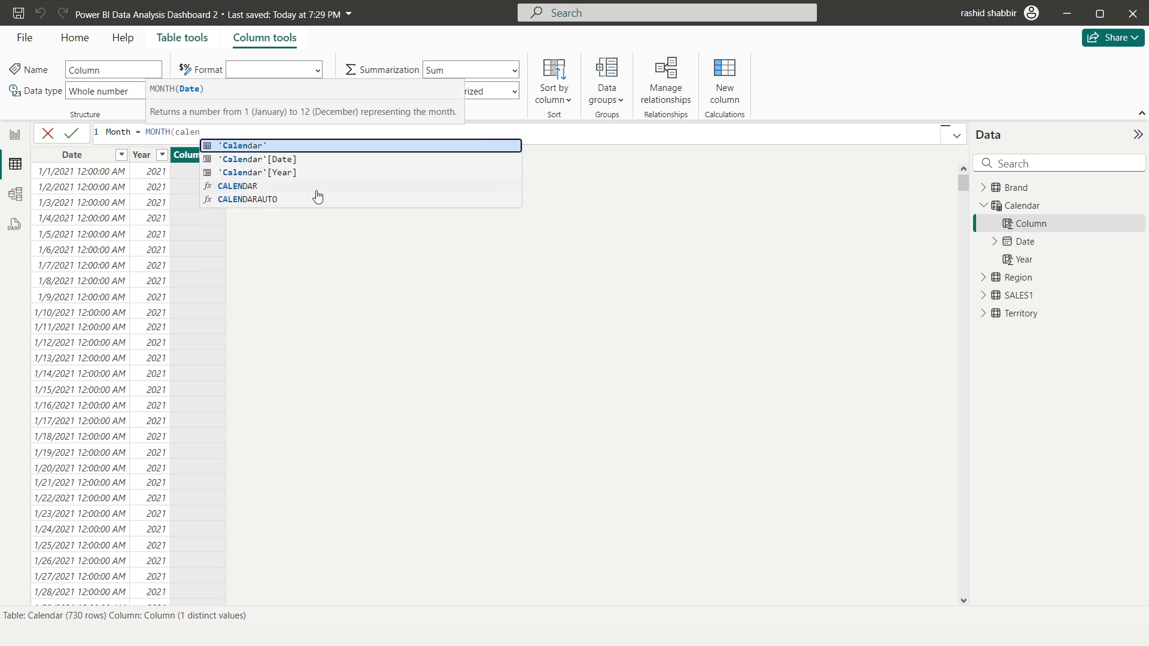
pyautogui.press('Down')
pyautogui.press('Tab')
pyautogui.write('.')
pyautogui.press('Tab')
pyautogui.write(')')
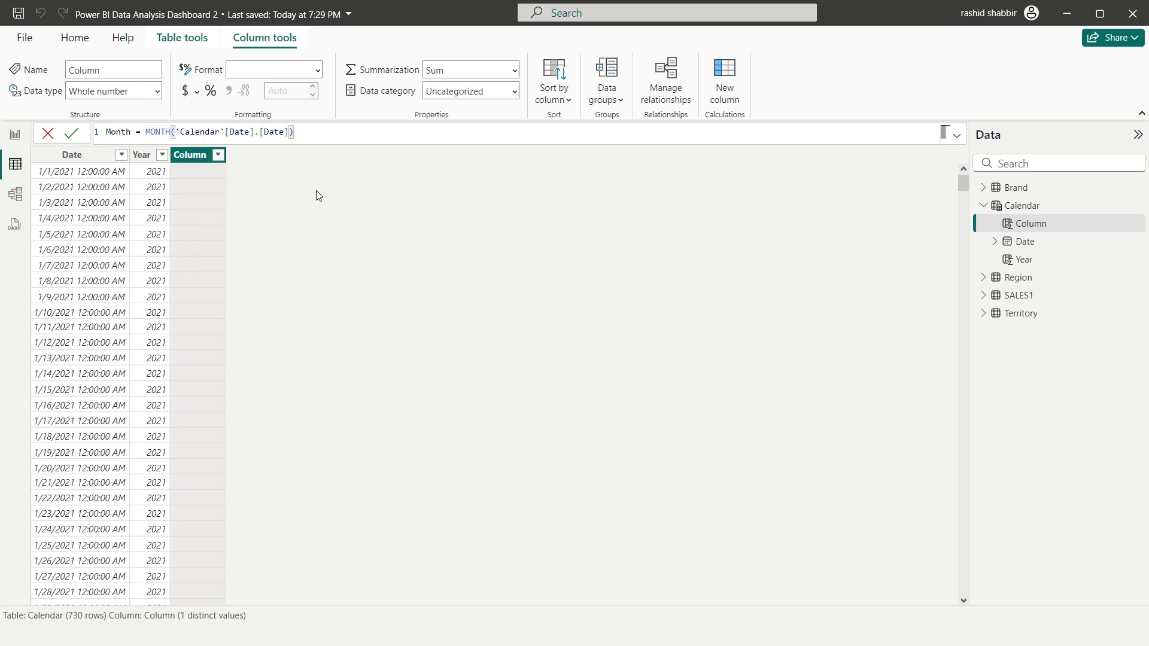
pyautogui.press('Return')
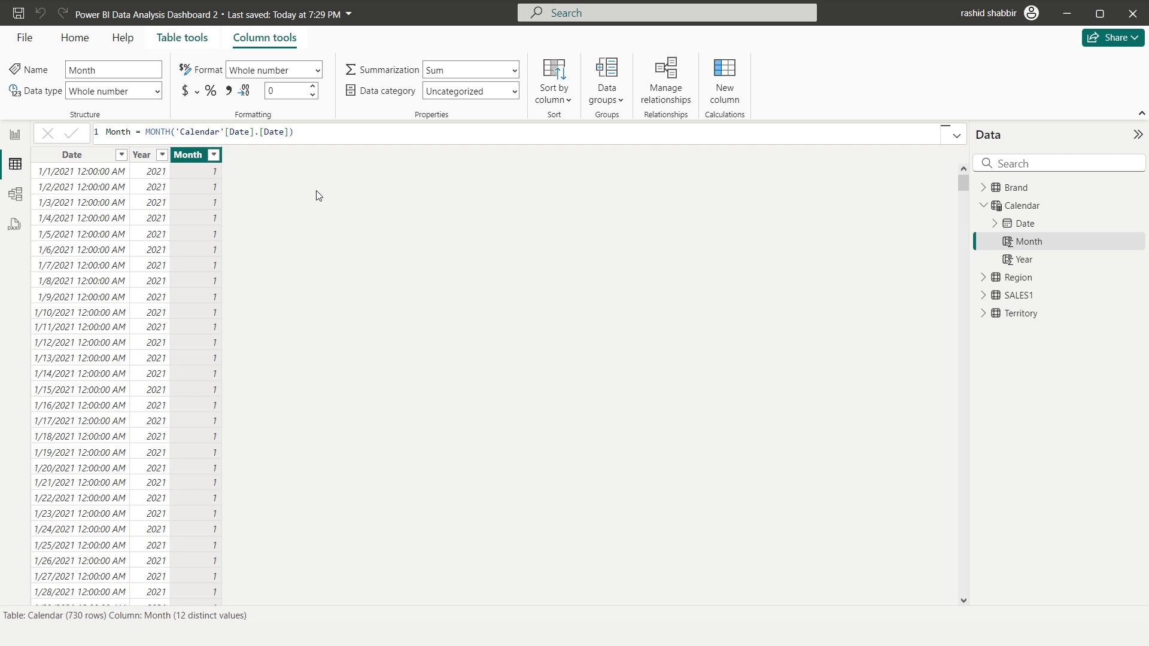
# In the model view, arrange Region, Brand and Territory in a row above SALES1, with Calendar beside SALES1
pyautogui.click(15, 195)
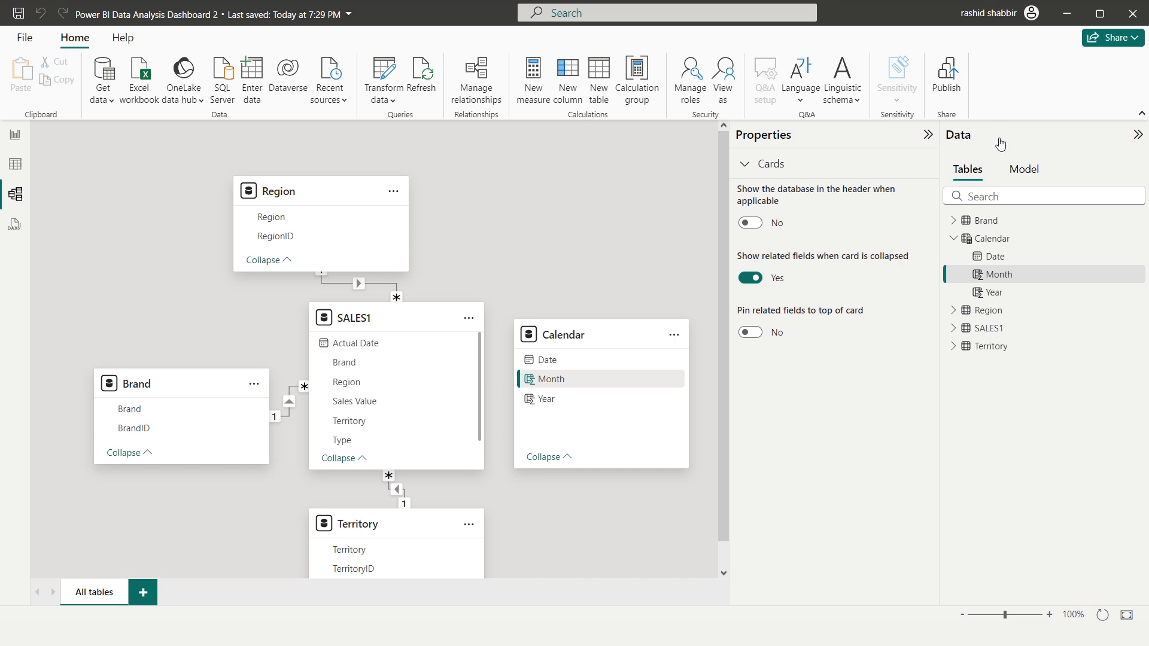
pyautogui.click(1138, 134)
pyautogui.moveTo(277, 179); pyautogui.dragTo(131, 179)
pyautogui.moveTo(151, 377); pyautogui.dragTo(347, 182)
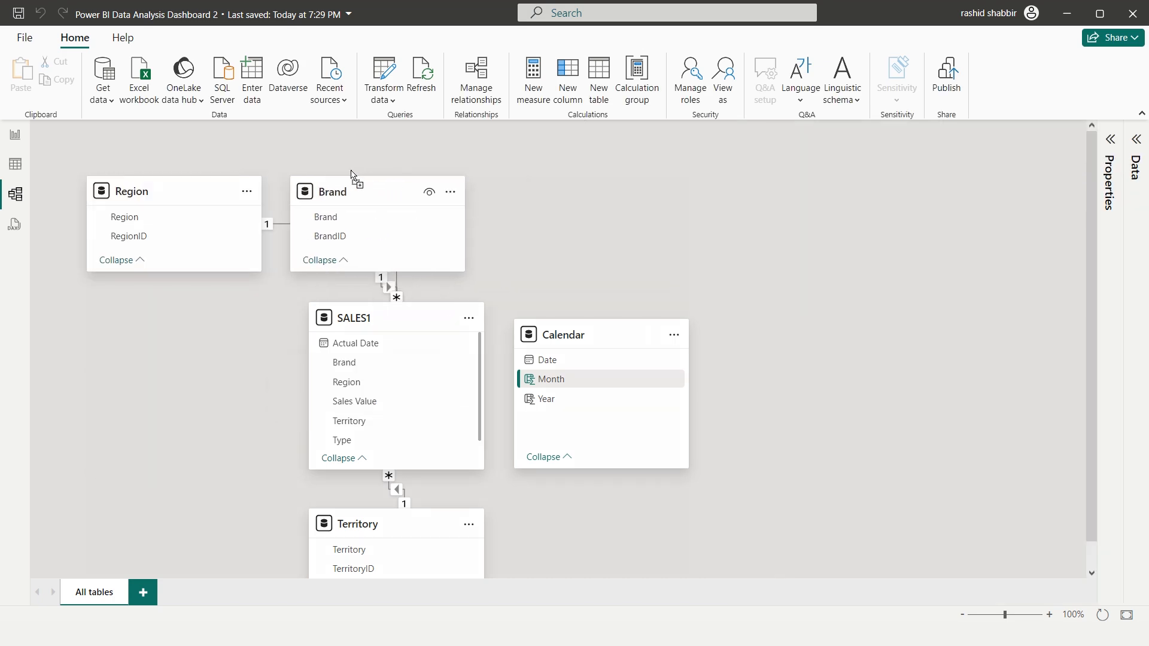
pyautogui.moveTo(389, 525); pyautogui.dragTo(599, 193)
pyautogui.moveTo(623, 339); pyautogui.dragTo(723, 384)
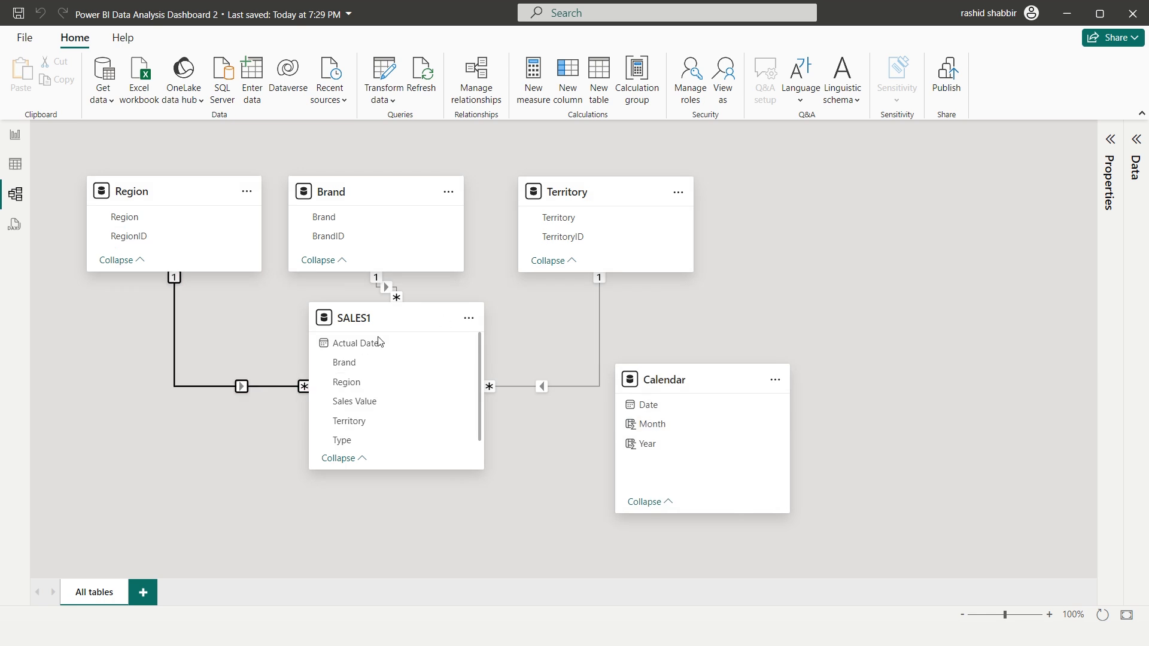
# Delete the relationships linking SALES1 to the Region, Territory and Brand tables
pyautogui.click(242, 386)
pyautogui.press('Delete')
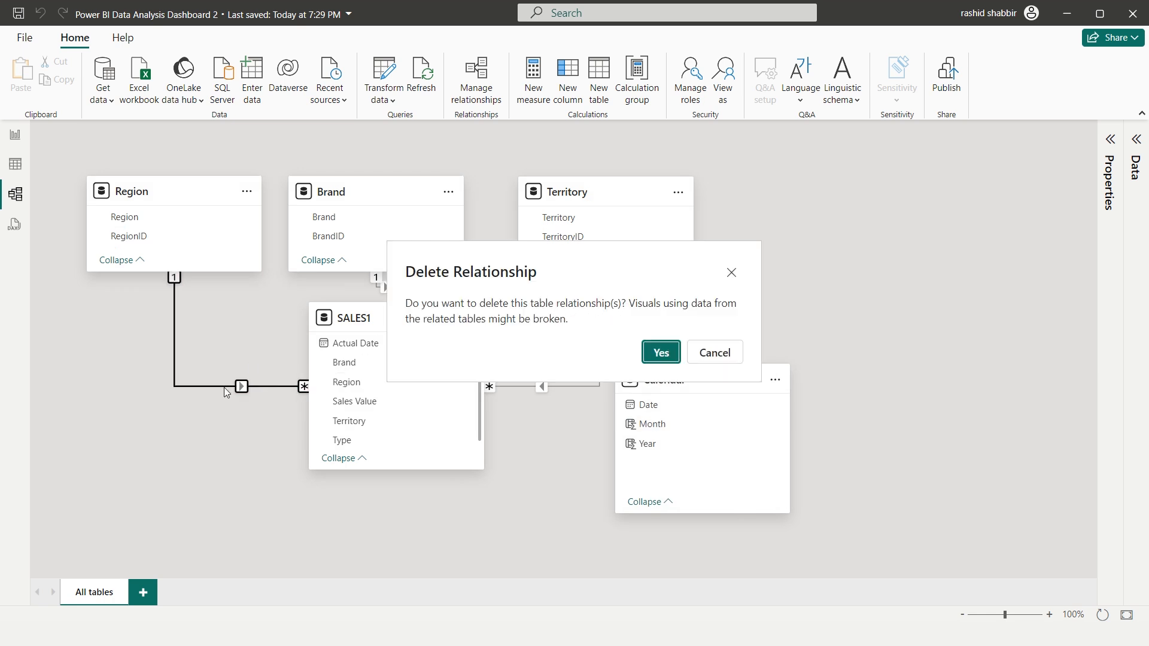
pyautogui.click(662, 354)
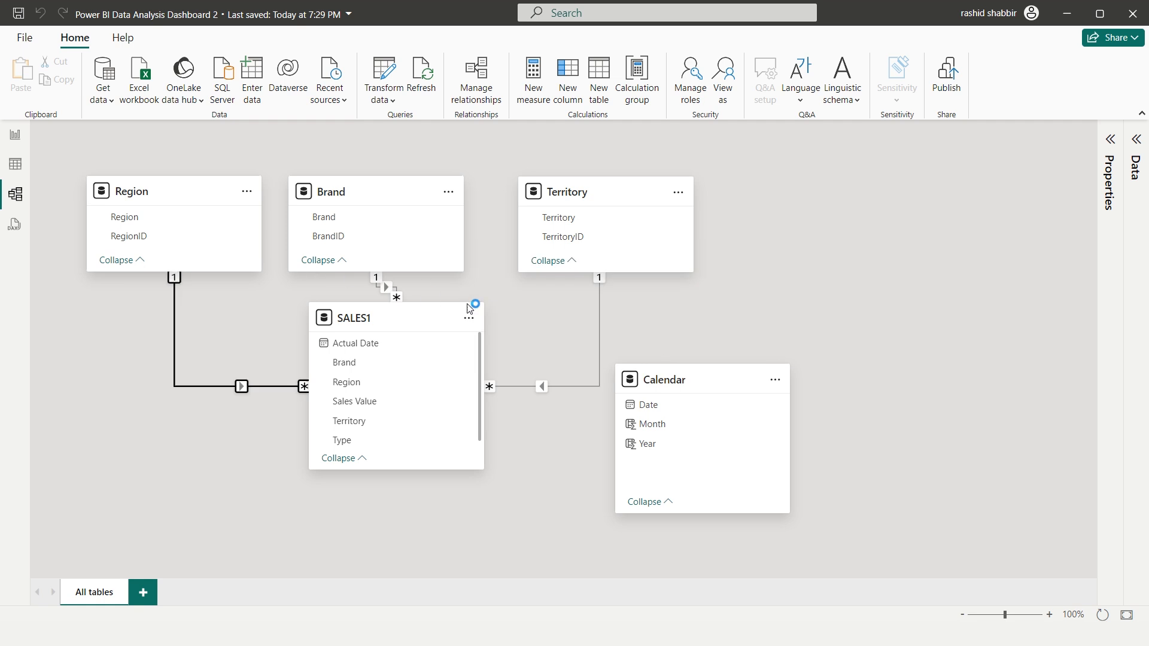
pyautogui.click(598, 327)
pyautogui.click(389, 288)
pyautogui.press('Delete')
pyautogui.click(606, 333)
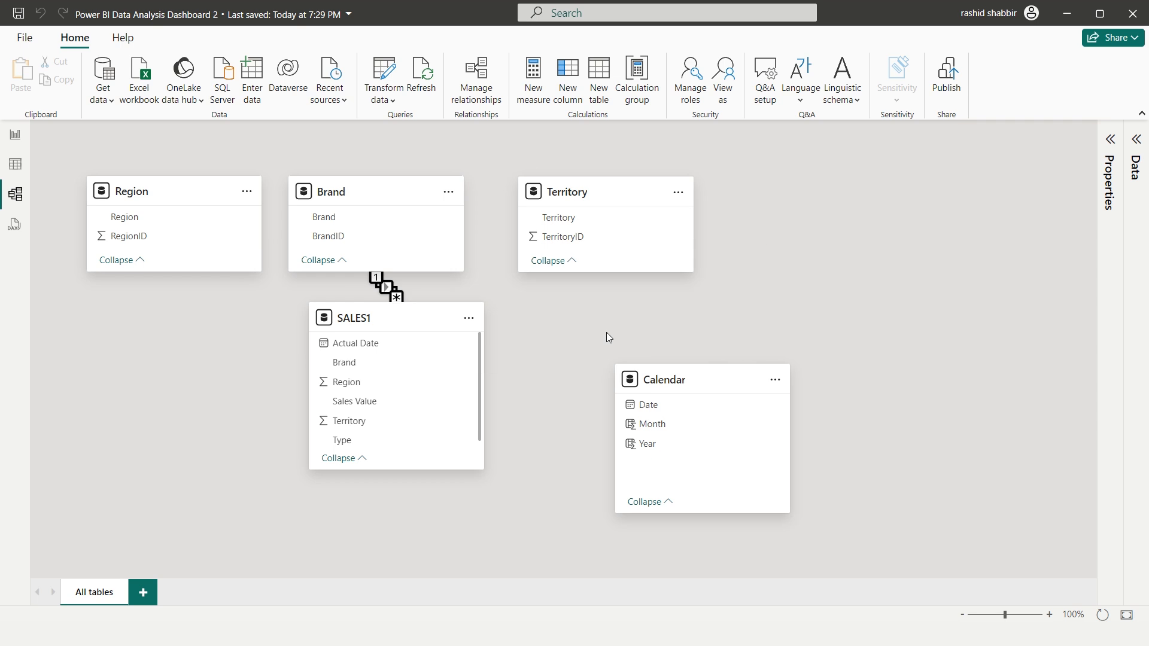
# Tidy the model layout by moving Territory closer to Brand and placing SALES1 and Calendar side by side below
pyautogui.moveTo(360, 321); pyautogui.dragTo(269, 333)
pyautogui.moveTo(599, 192); pyautogui.dragTo(572, 192)
pyautogui.moveTo(689, 379); pyautogui.dragTo(604, 336)
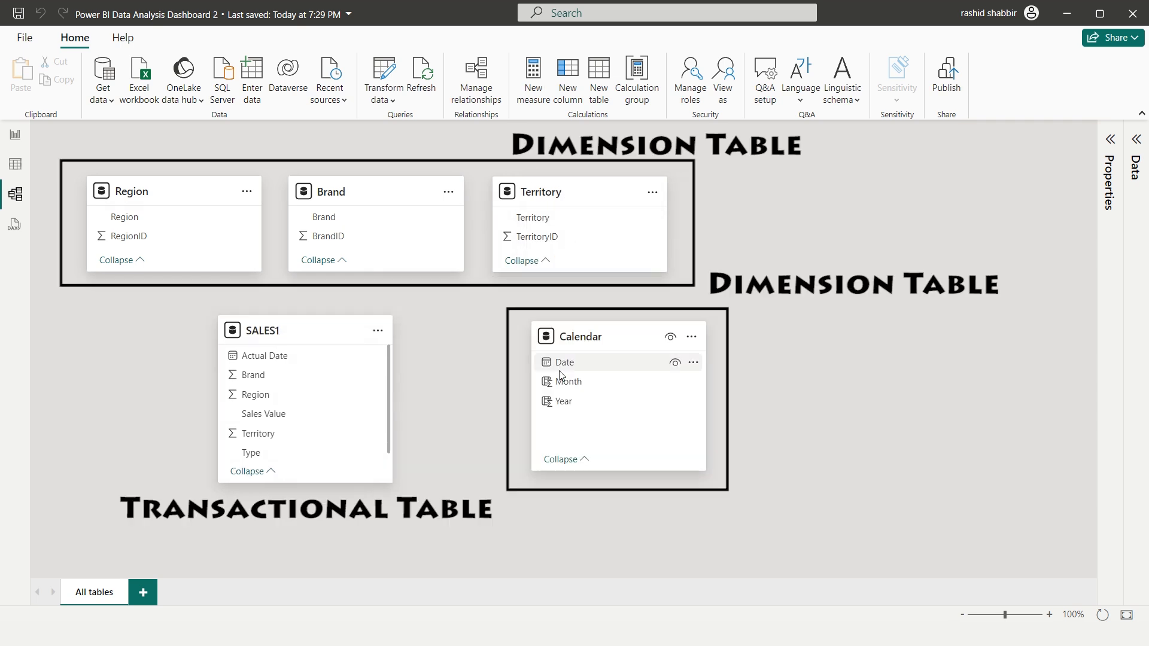
# Check the Region table's data and create a one-to-many, single-direction relationship from its RegionID to Region in SALES1
pyautogui.click(15, 166)
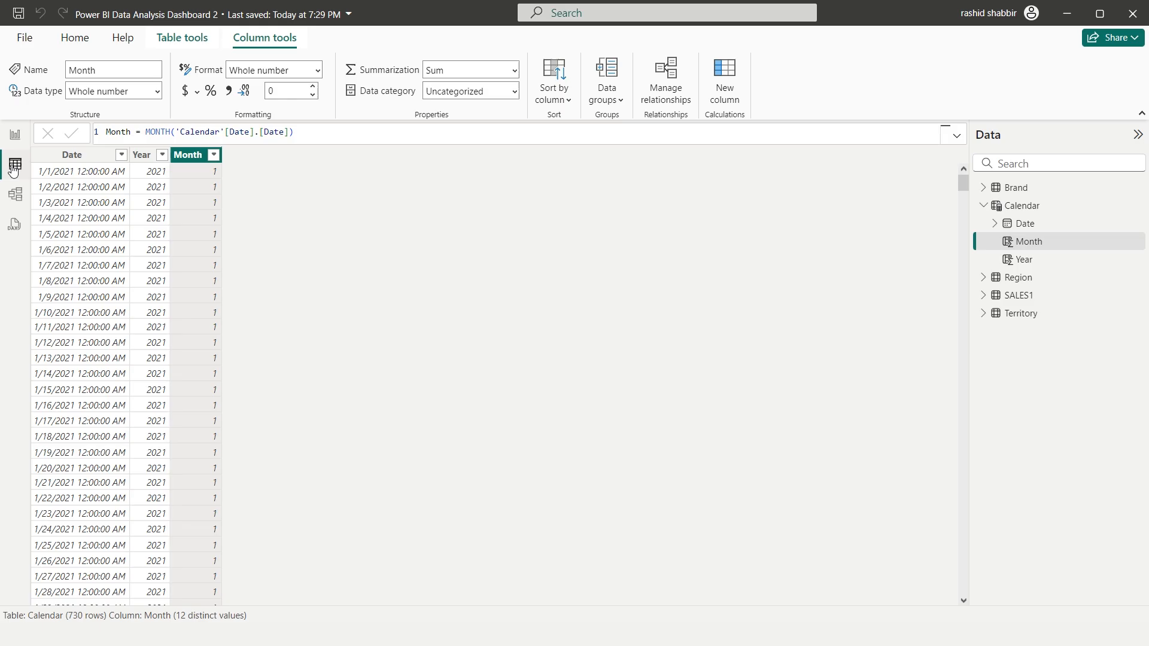
pyautogui.click(1013, 281)
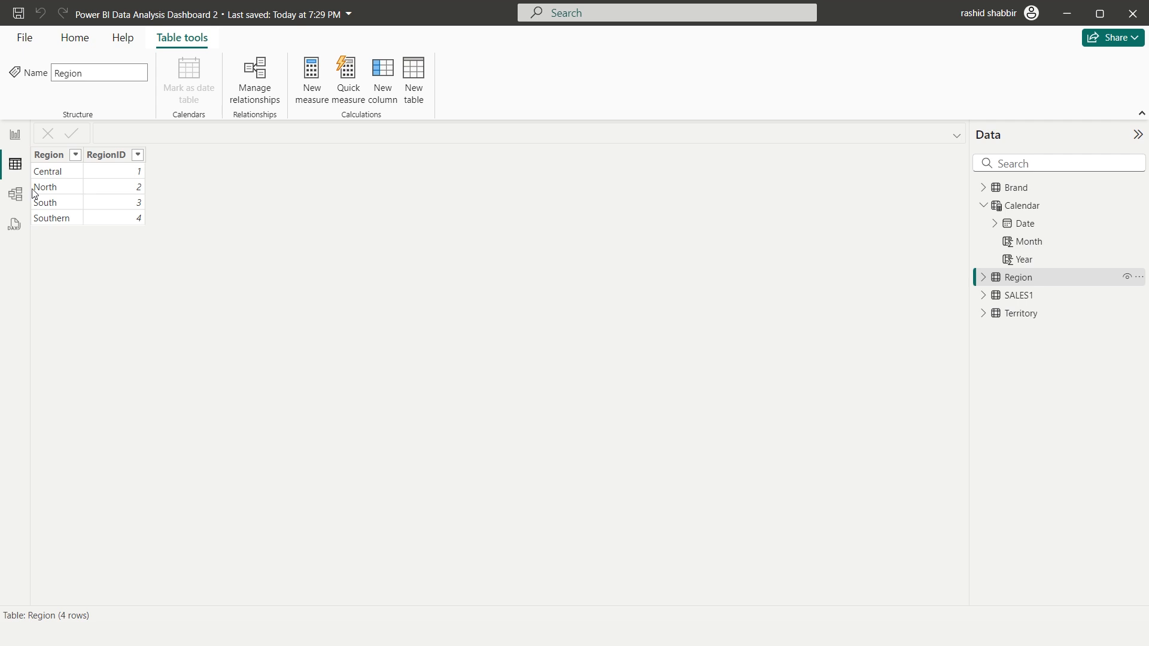
pyautogui.click(15, 194)
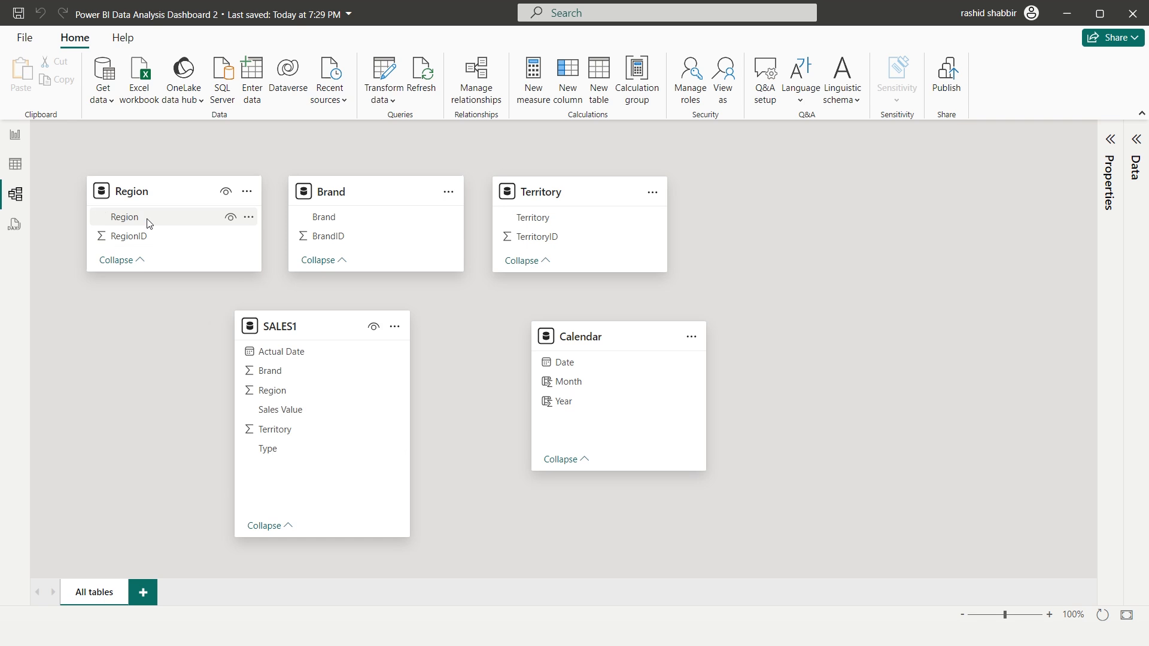
pyautogui.click(138, 239)
pyautogui.moveTo(138, 240); pyautogui.dragTo(284, 398)
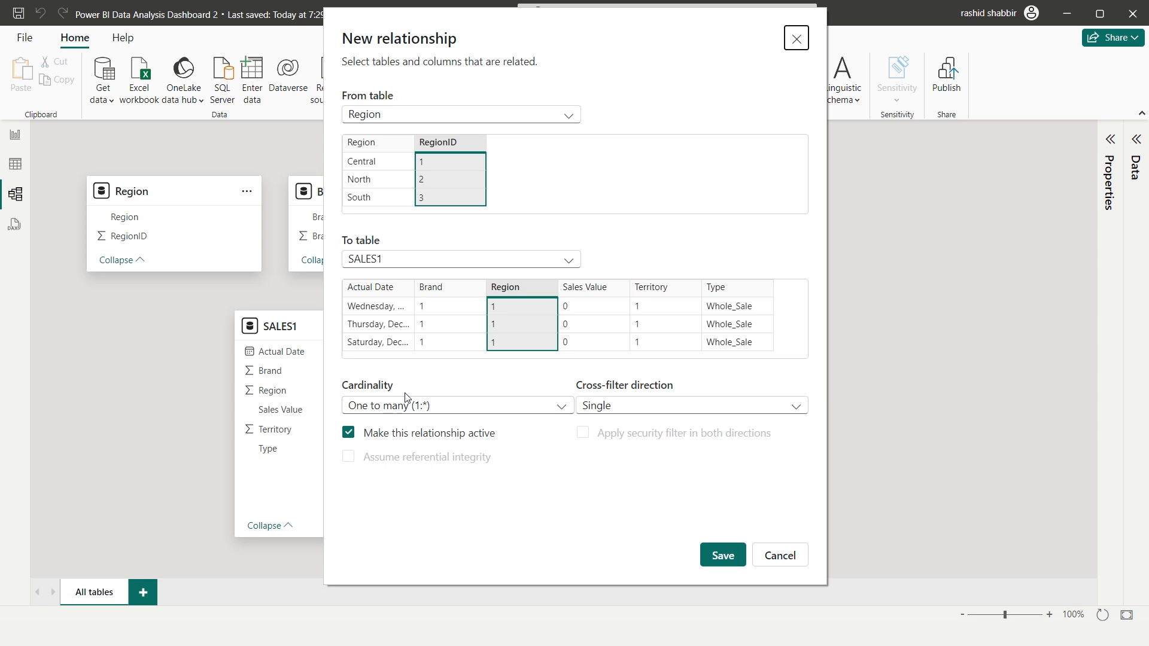
pyautogui.click(724, 555)
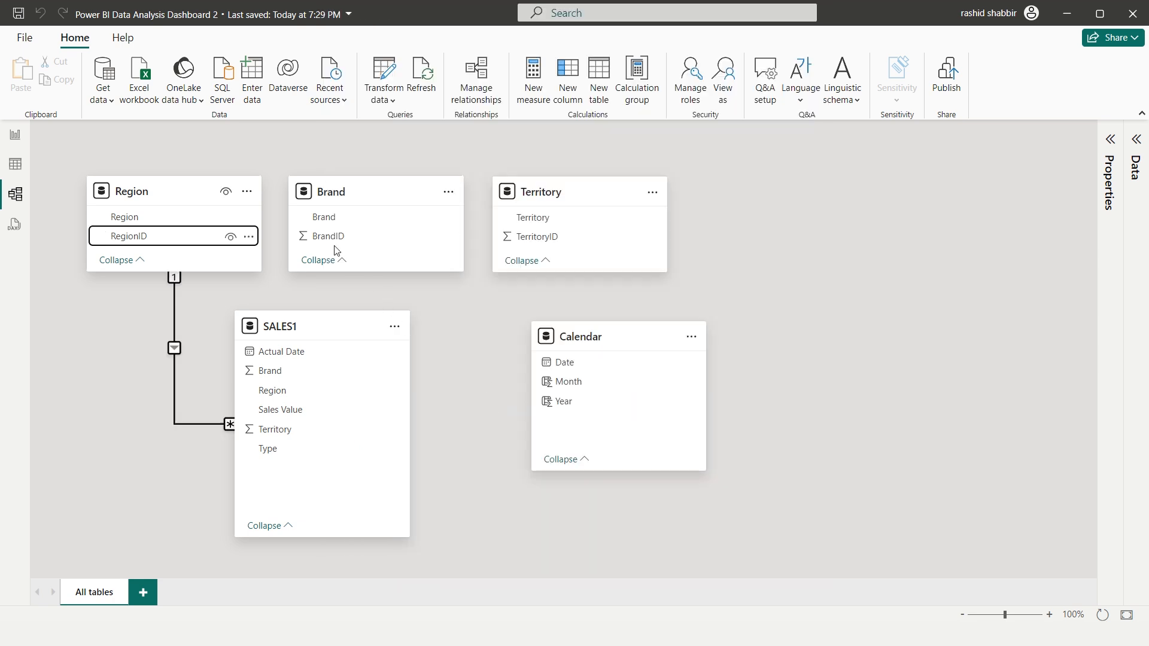
# Create one-to-many relationships from BrandID to Brand in SALES1 and from TerritoryID to Territory in SALES1
pyautogui.moveTo(335, 236); pyautogui.dragTo(299, 376)
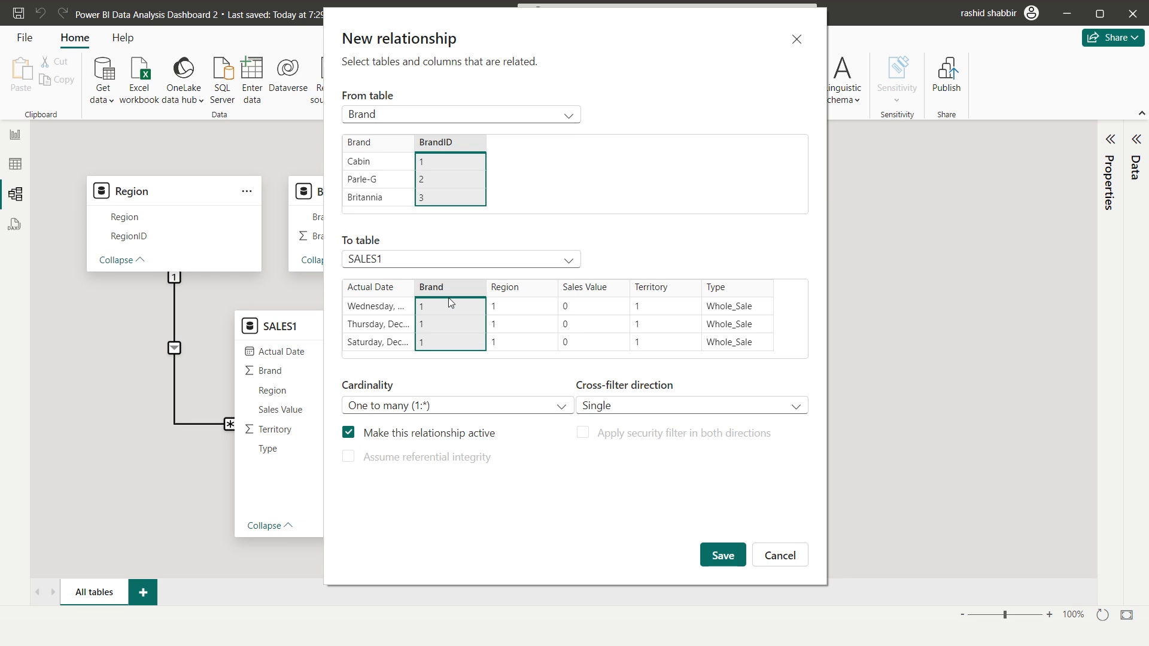
pyautogui.click(717, 556)
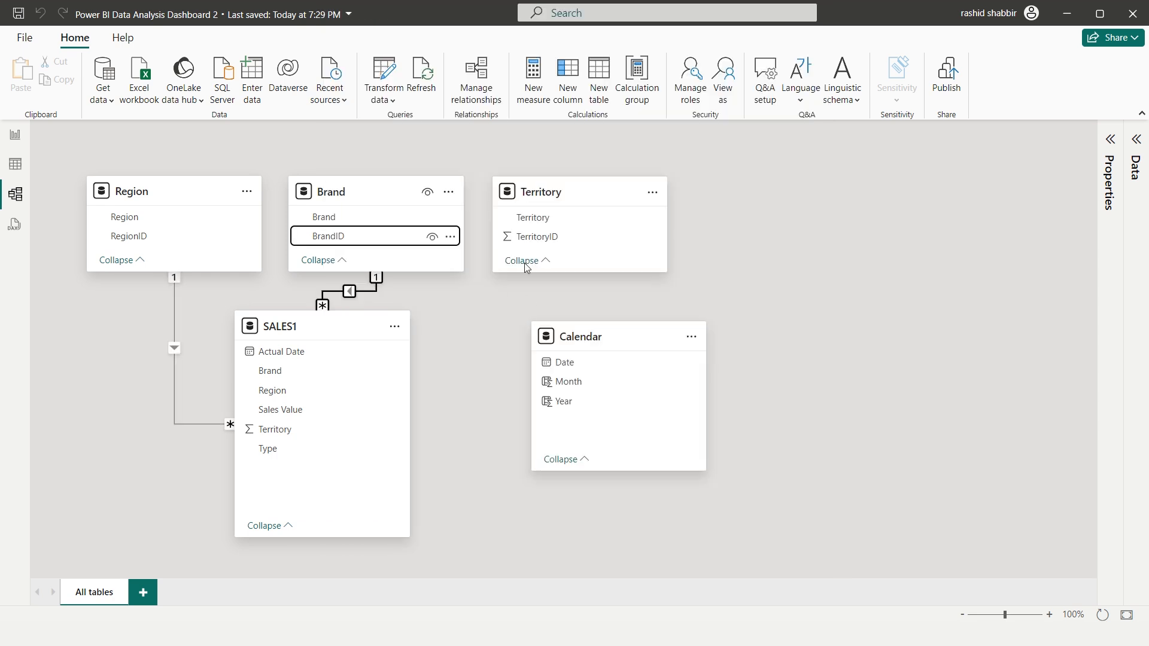
pyautogui.click(545, 239)
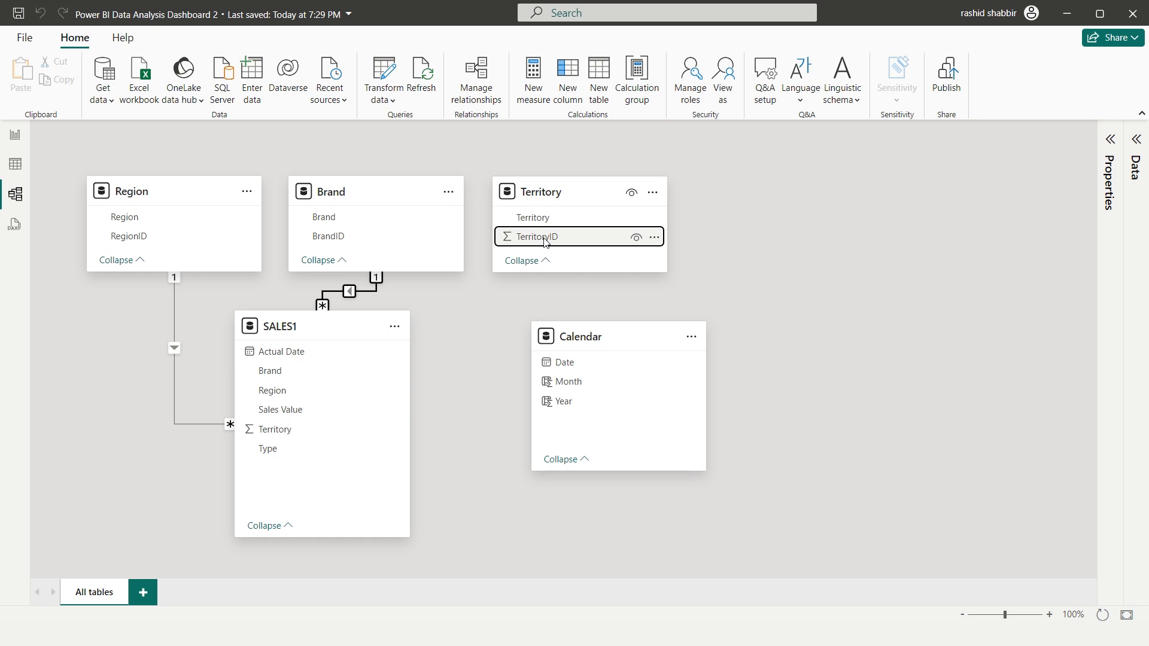
pyautogui.moveTo(545, 240); pyautogui.dragTo(308, 429)
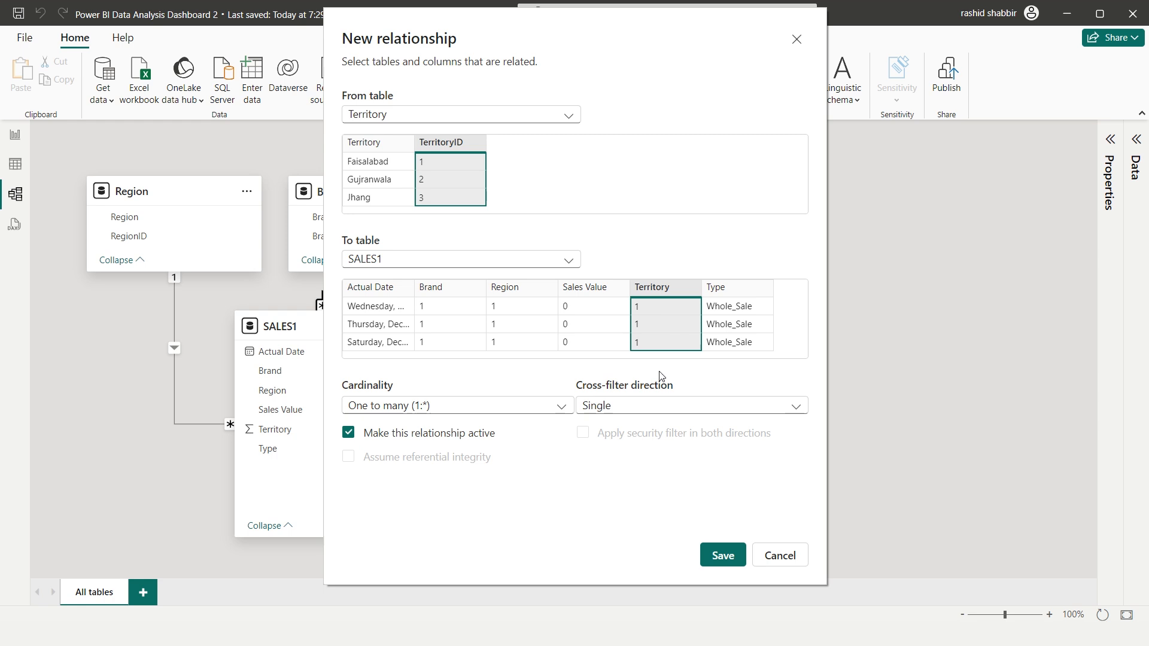
pyautogui.click(724, 556)
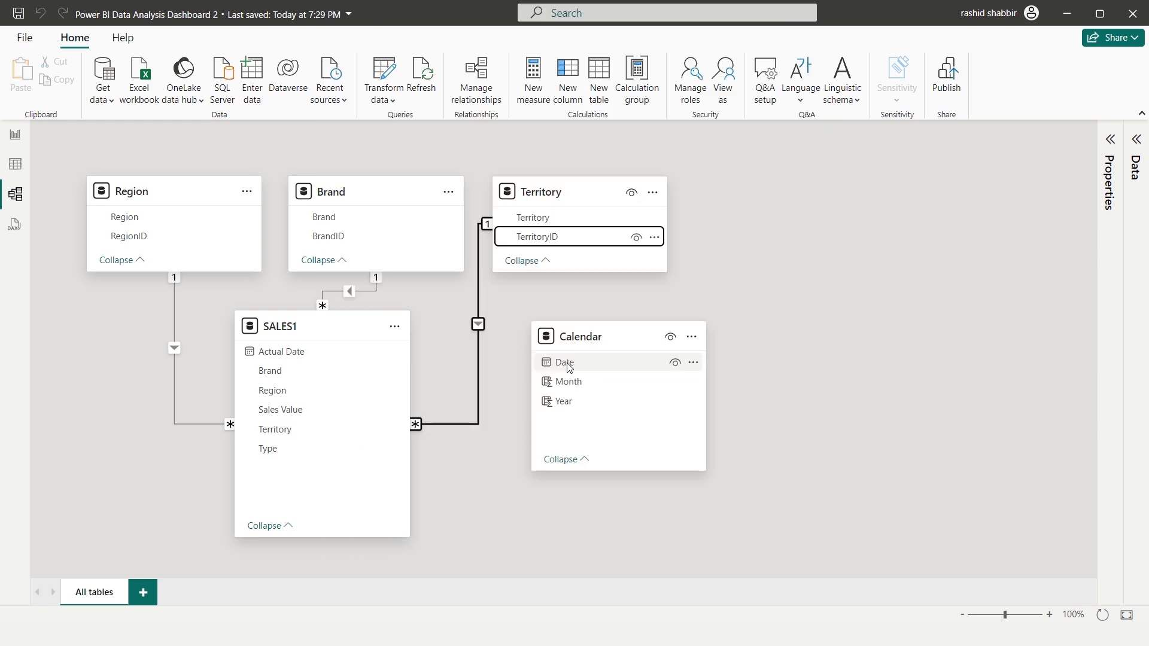
# Create a one-to-many relationship from the Calendar table's Date to Actual Date in SALES1
pyautogui.click(573, 367)
pyautogui.moveTo(574, 366); pyautogui.dragTo(313, 357)
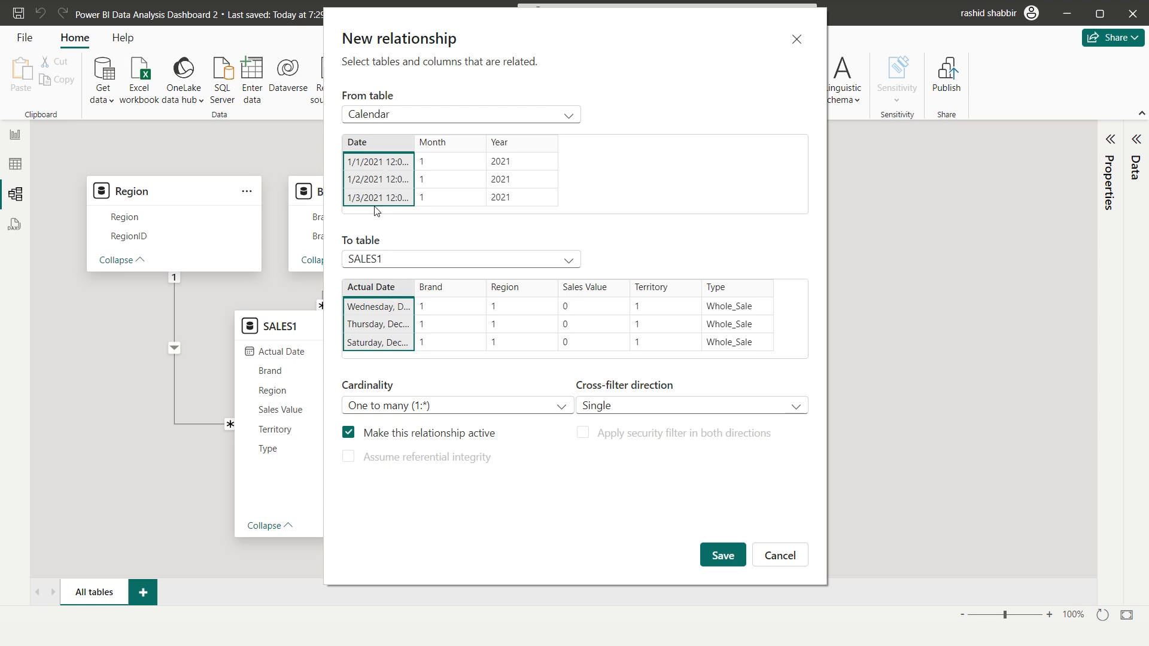
pyautogui.click(710, 565)
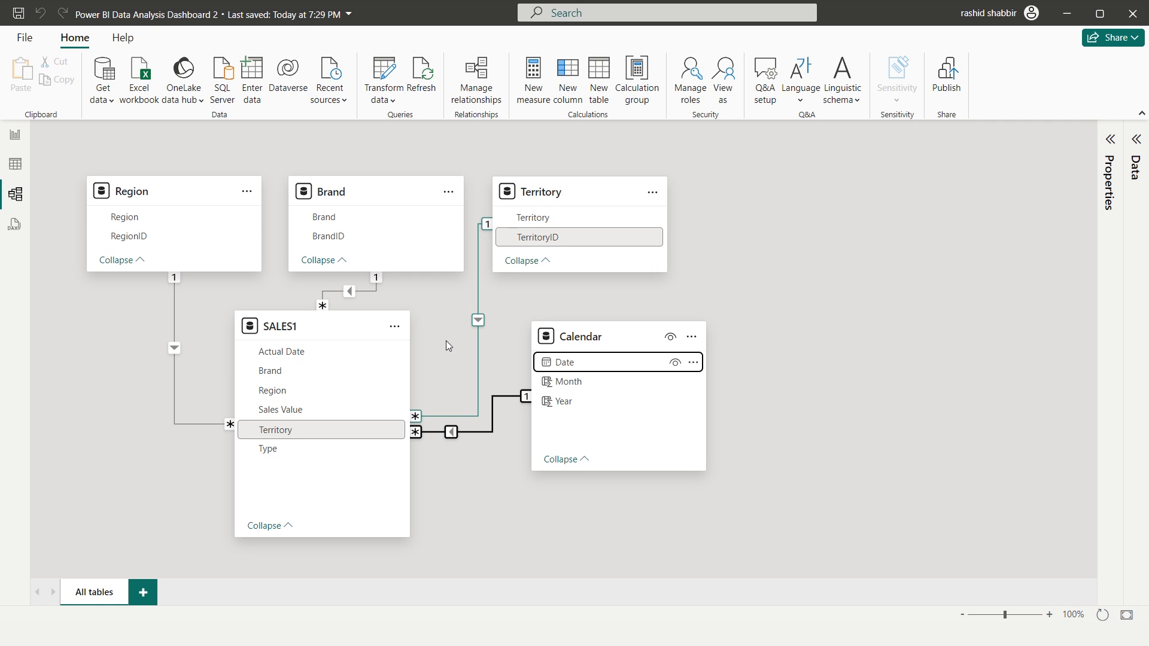
# In the report view, create and load an empty manually entered table named CalculatedMeasures
pyautogui.click(16, 138)
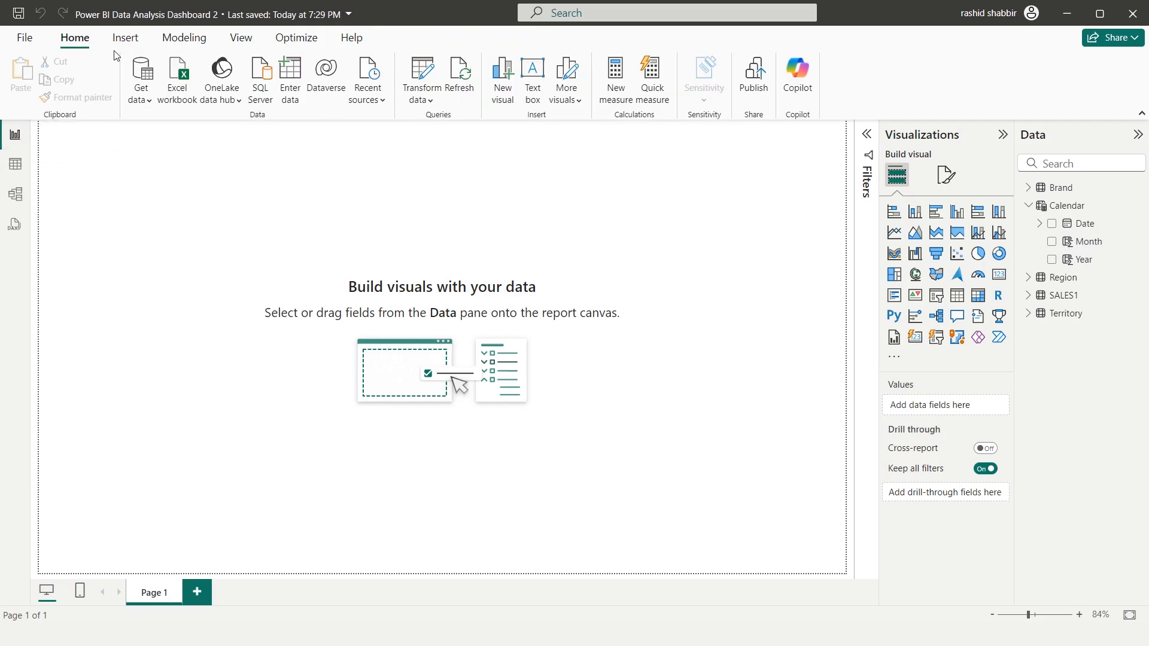
pyautogui.click(296, 92)
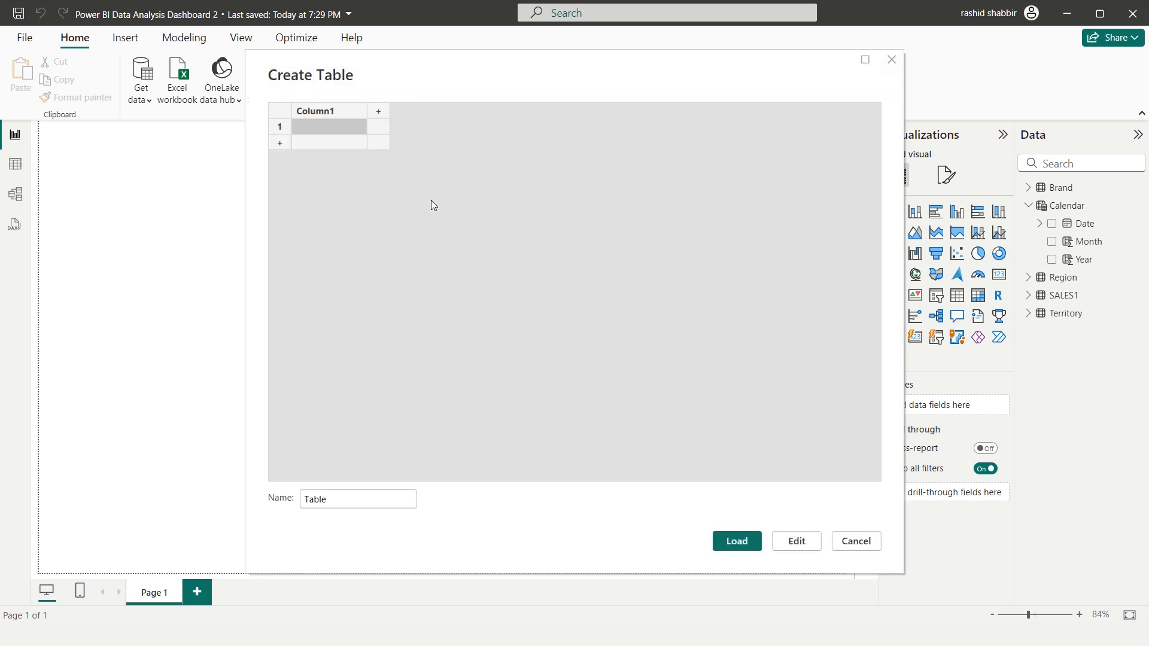
pyautogui.write('Ca')
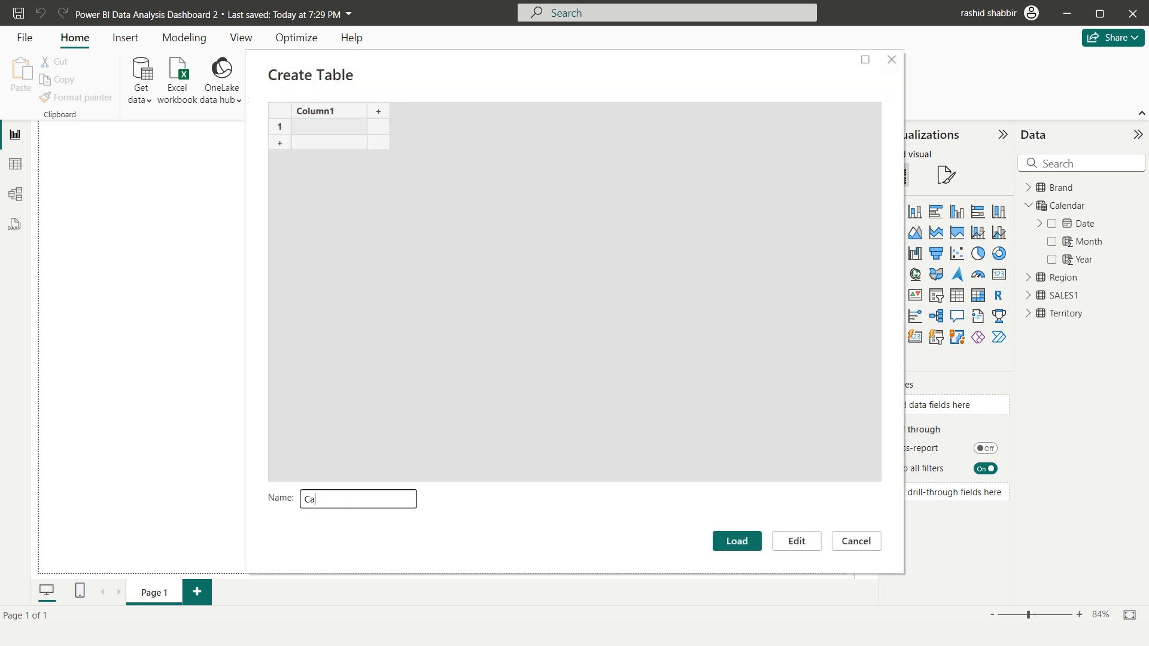
pyautogui.write('lculatedMeasures')
pyautogui.click(730, 544)
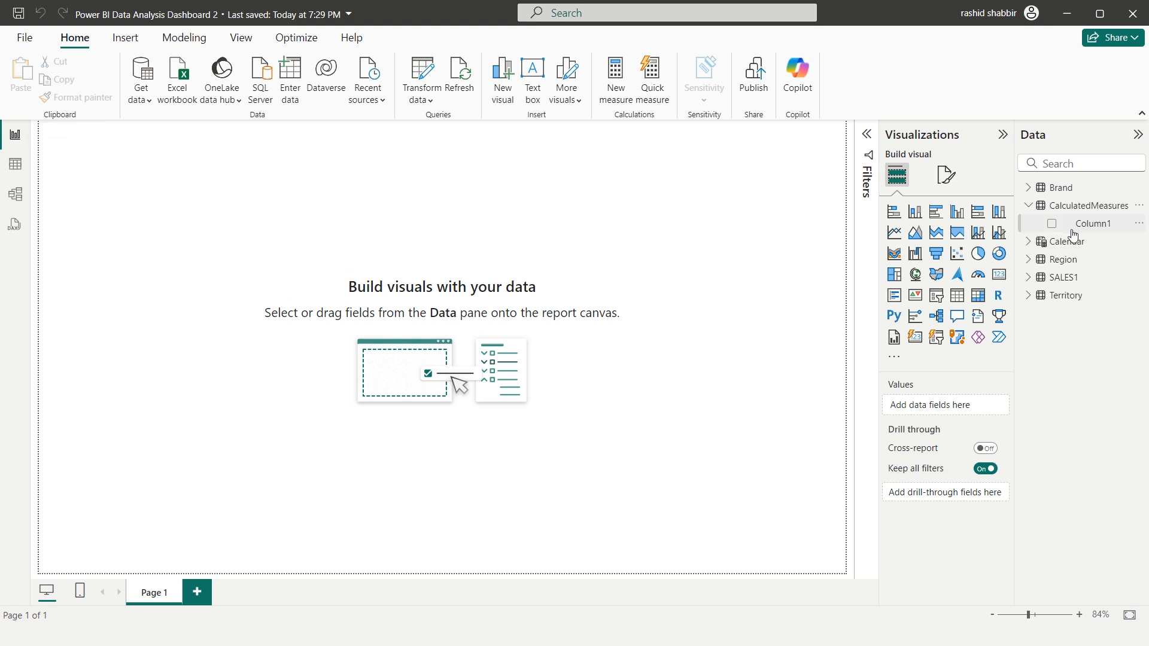
# Add a measure to the CalculatedMeasures table with the formula Sales Value = SUM(SALES1[Sales Value])
pyautogui.click(1141, 209)
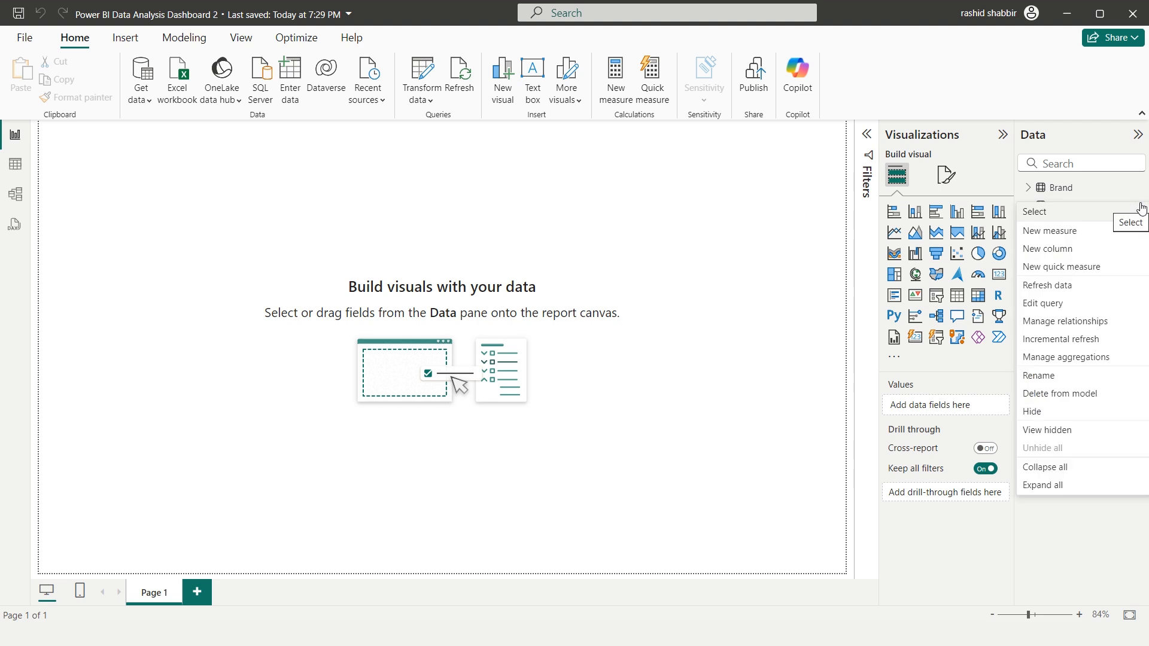
pyautogui.click(1046, 231)
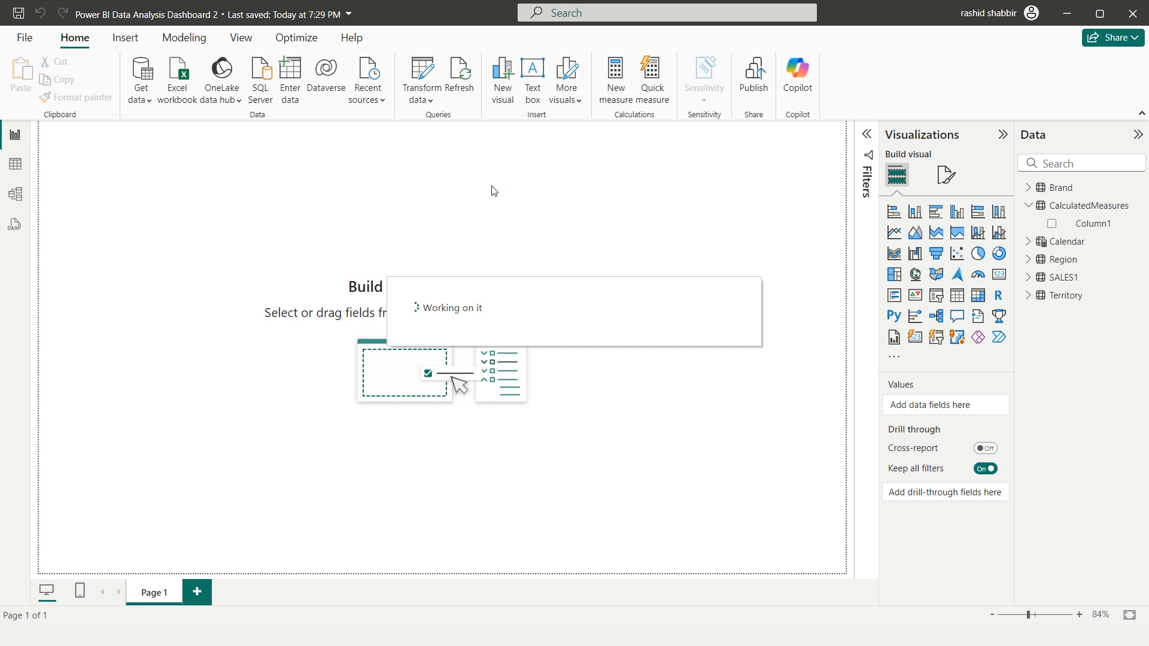
pyautogui.write('Sales Value ')
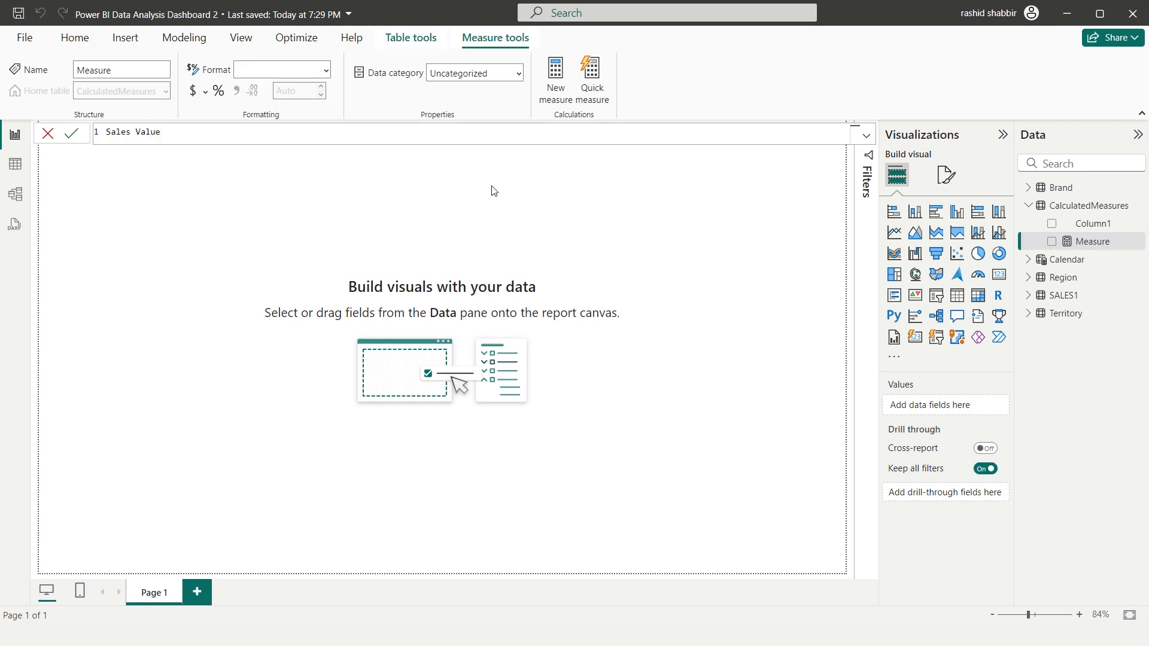
pyautogui.write('= SUM(')
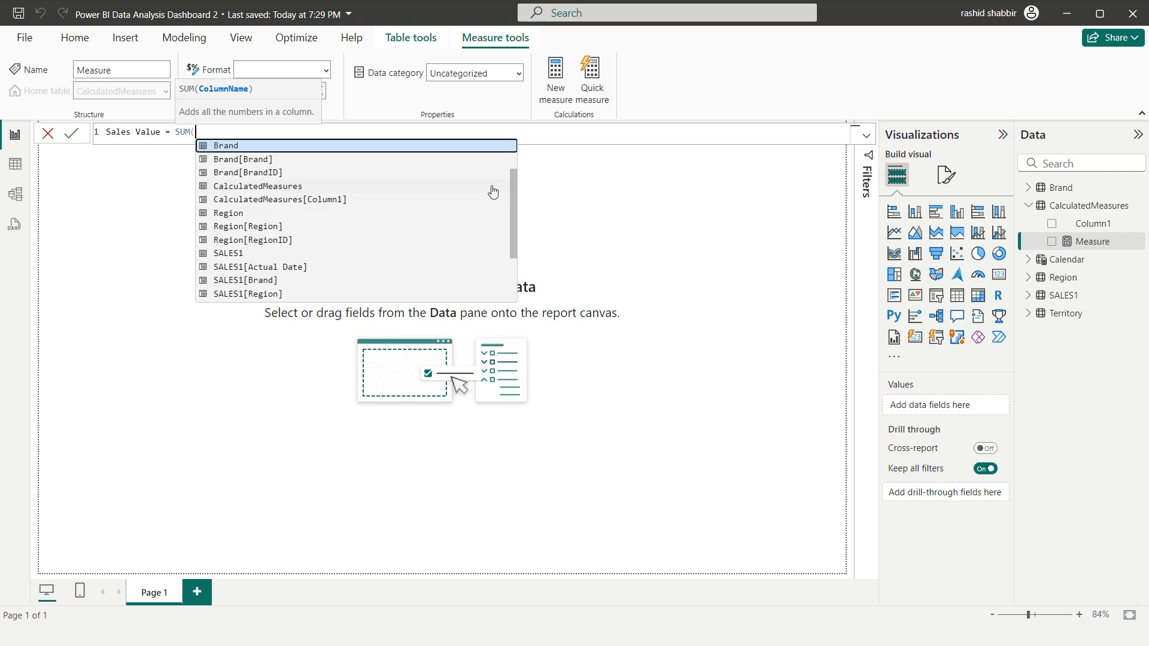
pyautogui.write('SALES1')
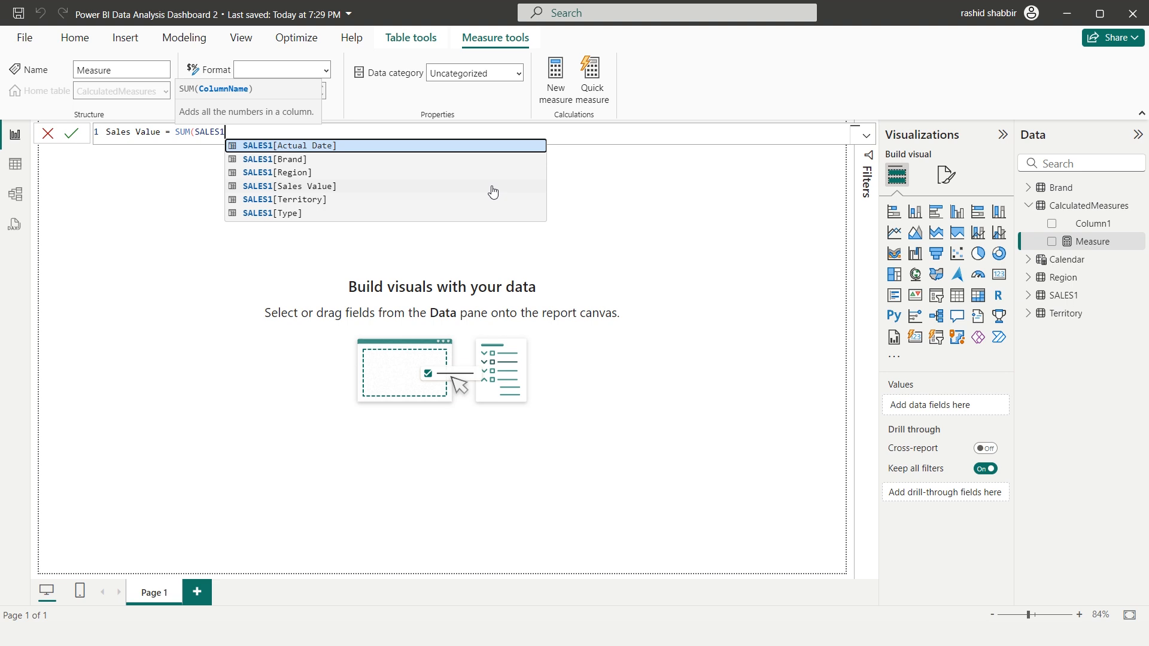
pyautogui.write('[S')
pyautogui.press('Tab')
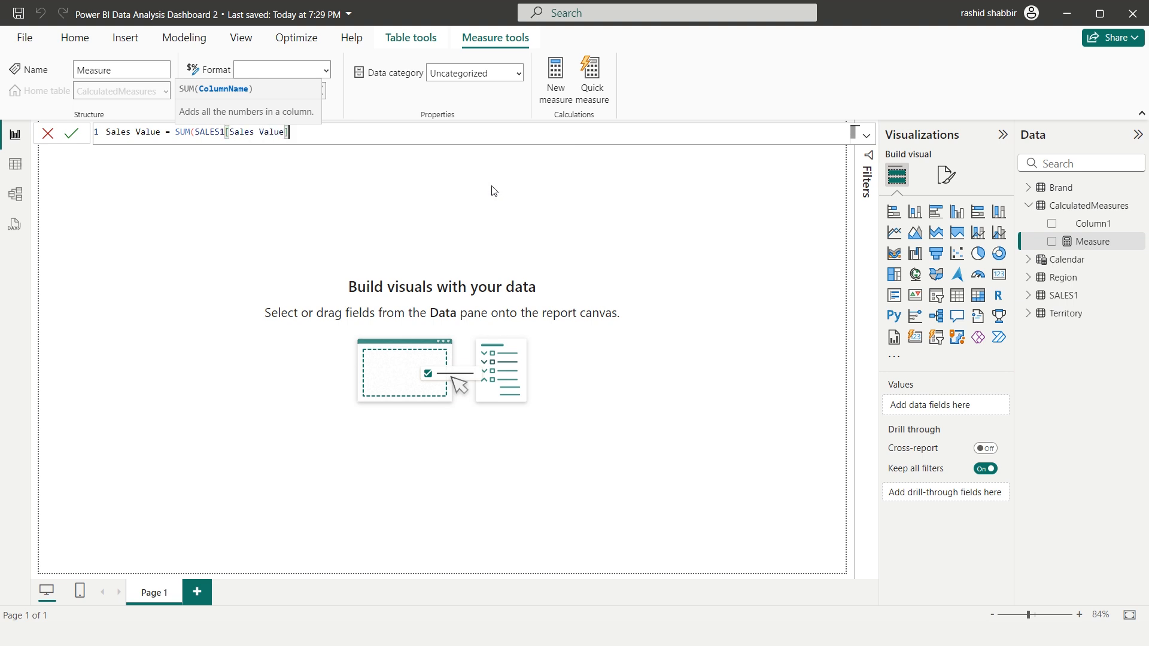
pyautogui.write(')')
pyautogui.press('Return')
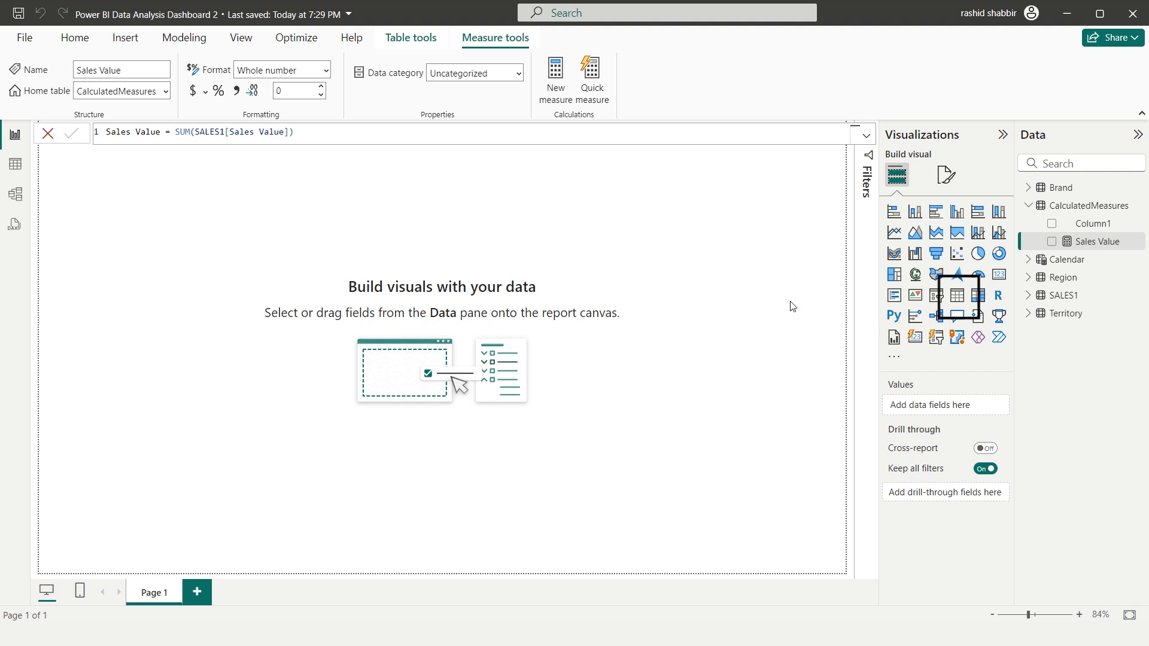
# Insert a table visual in the upper part of the report page, showing the Region field from the Region table
pyautogui.click(958, 297)
pyautogui.moveTo(115, 135); pyautogui.dragTo(505, 193)
pyautogui.click(1029, 278)
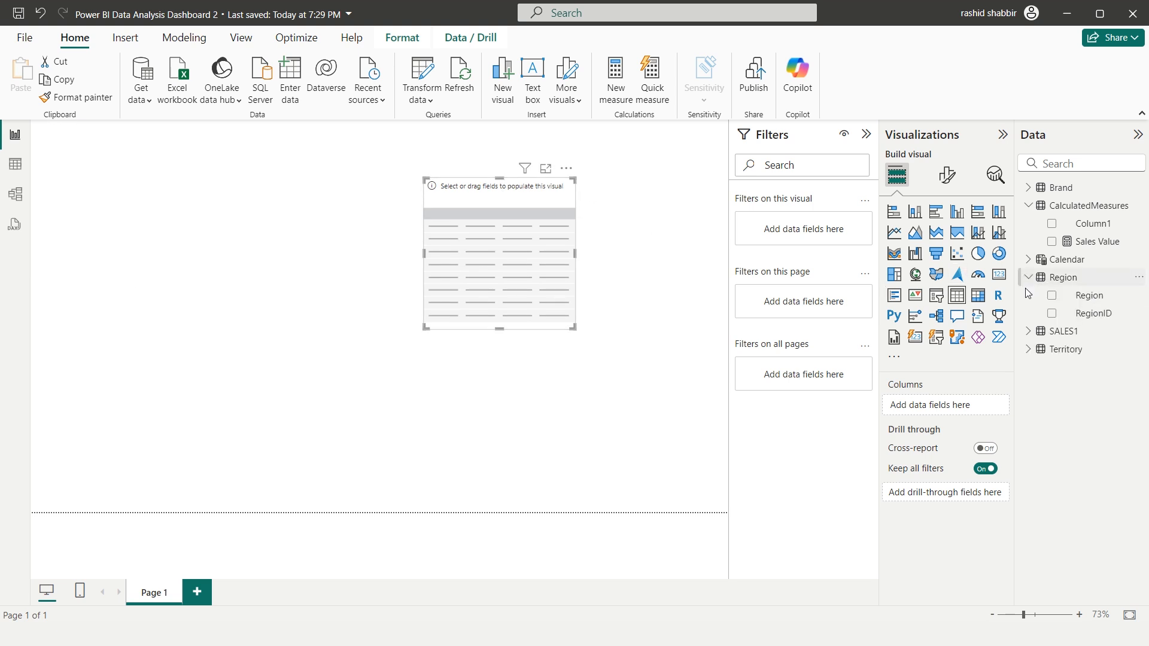
pyautogui.click(1053, 296)
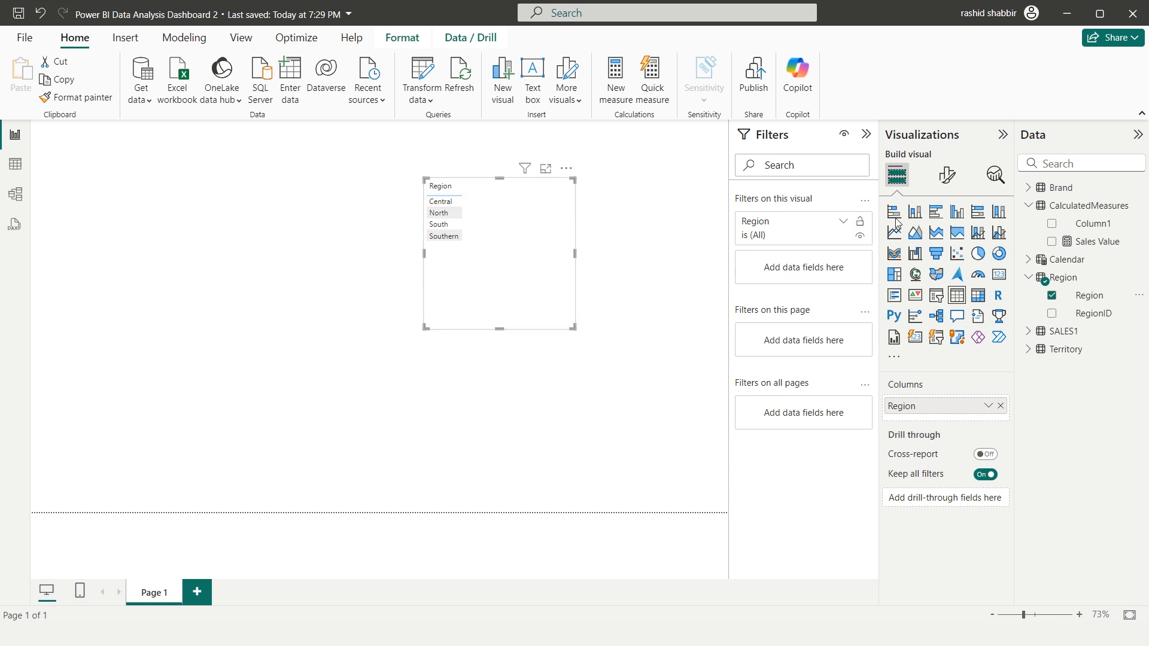
pyautogui.click(1029, 278)
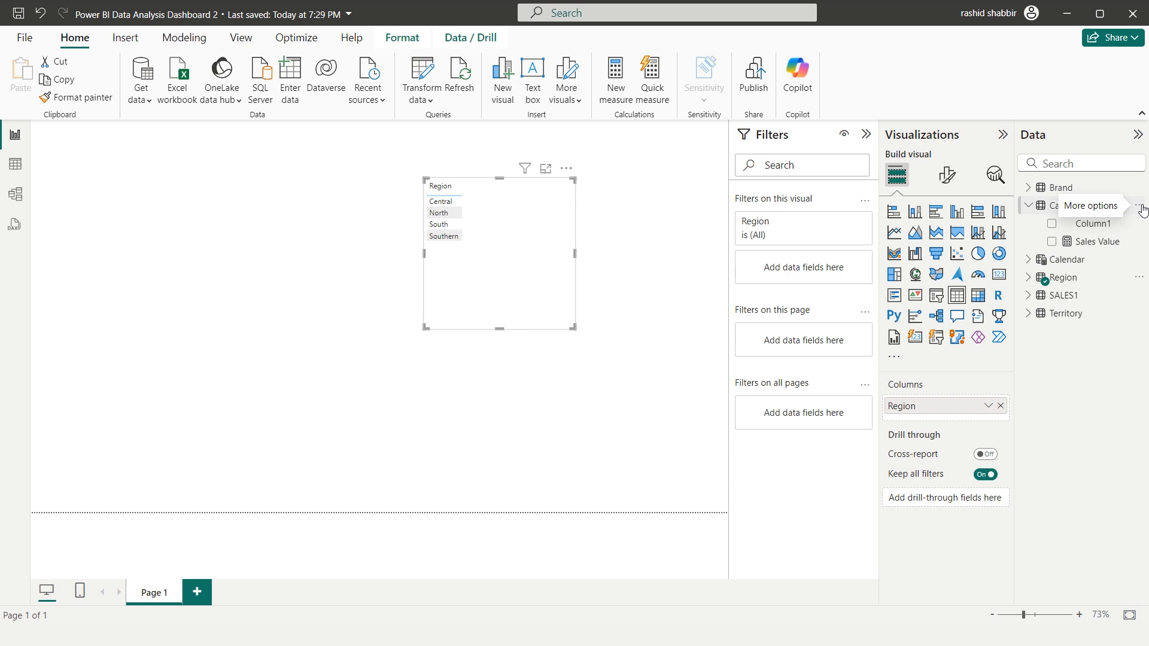
# Start a new measure named LY Sales in the CalculatedMeasures table and declare VAR LY = 2021
pyautogui.click(1139, 207)
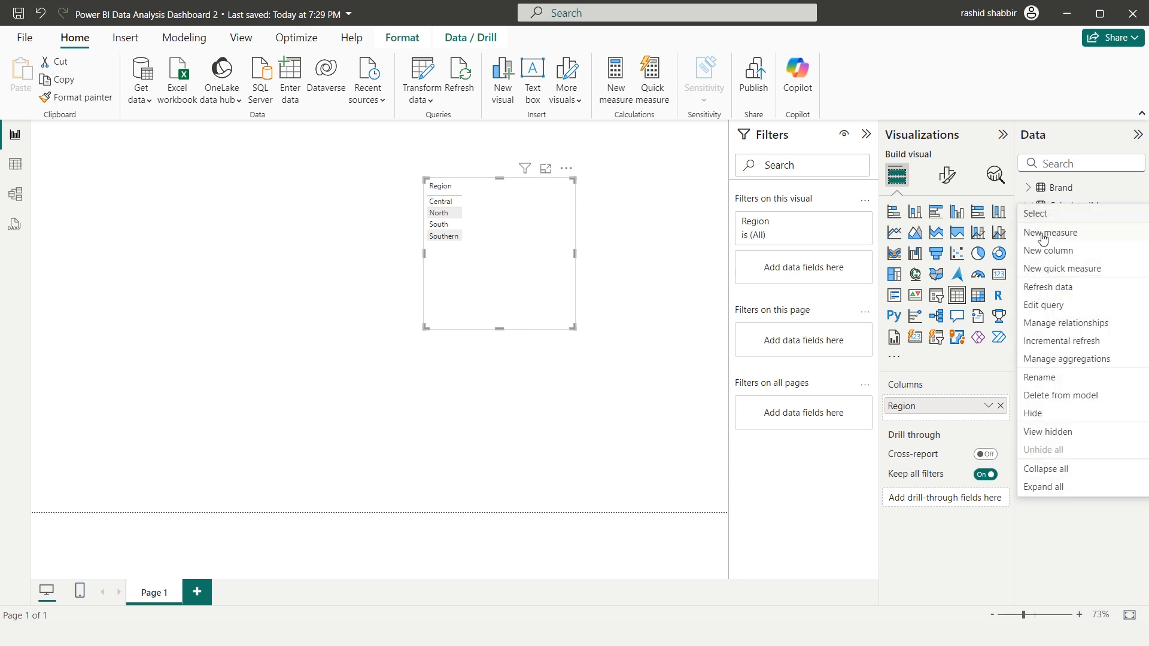
pyautogui.press('Escape')
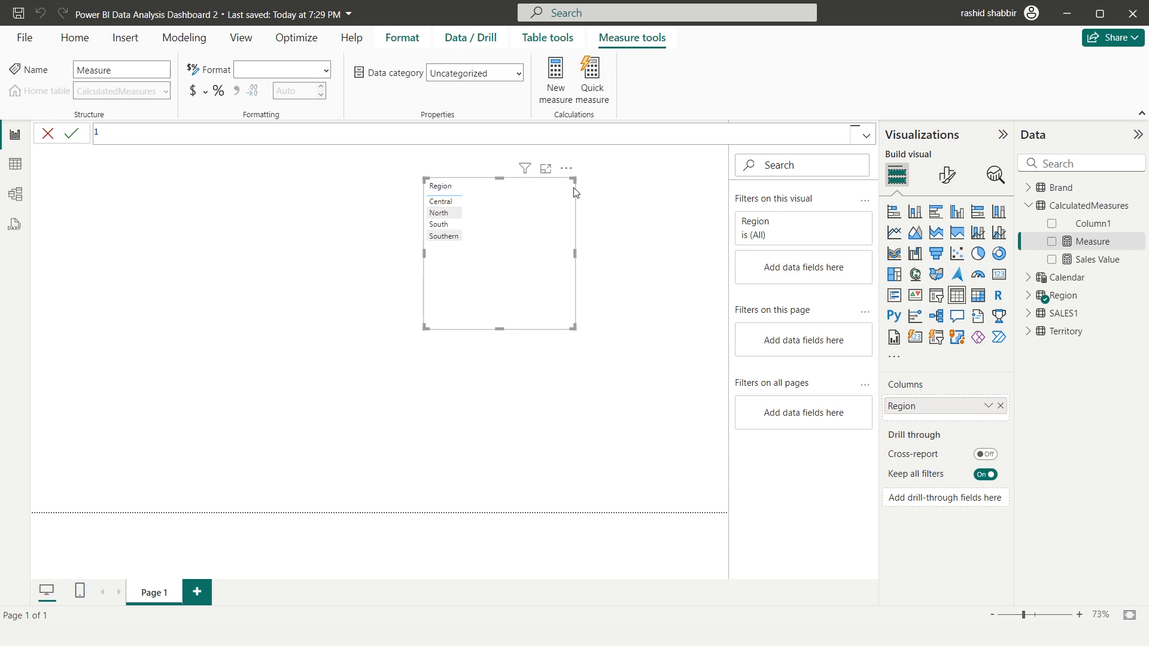
pyautogui.write('ales =')
pyautogui.hotkey('shift', 'Return')
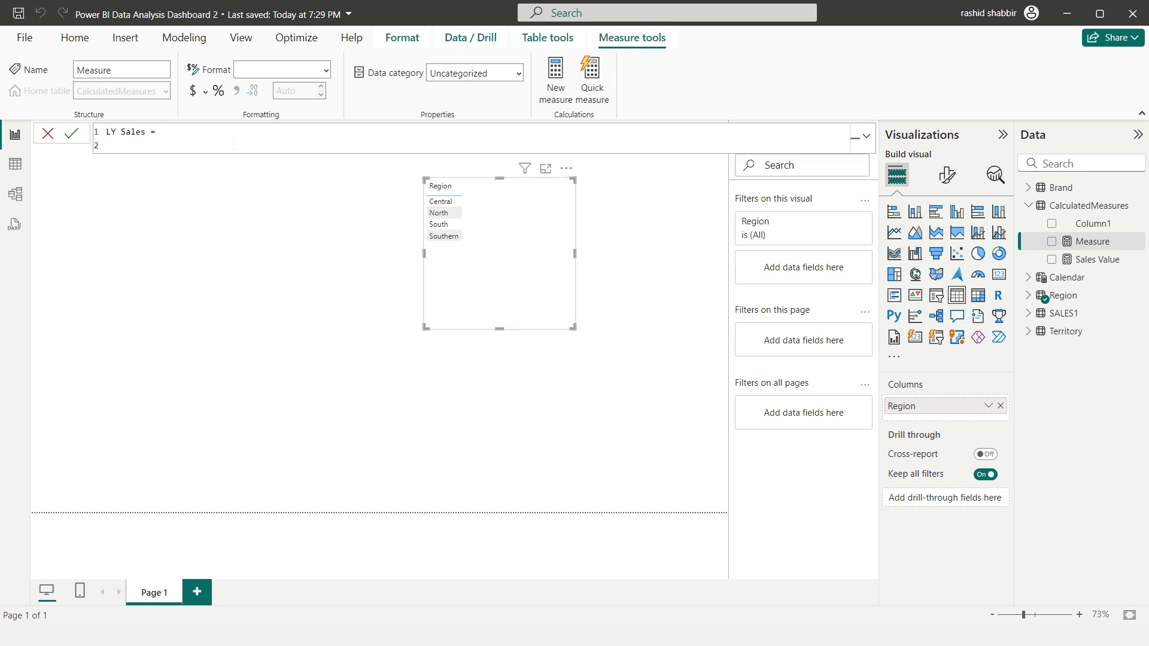
pyautogui.write('VAR LY = 2021')
pyautogui.hotkey('shift', 'Return')
# Add a RETURN clause to the LY Sales measure that starts CALCULATE with [Sales Value] as its expression
pyautogui.hotkey('shift', 'Return')
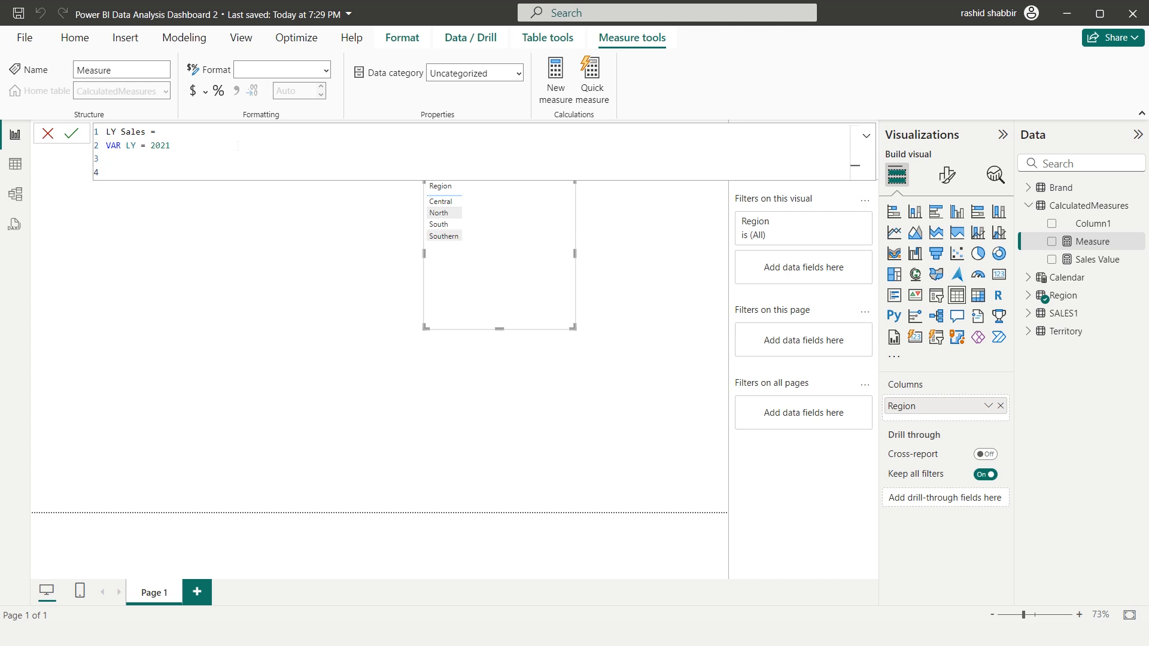
pyautogui.write('RETURN')
pyautogui.hotkey('shift', 'Return')
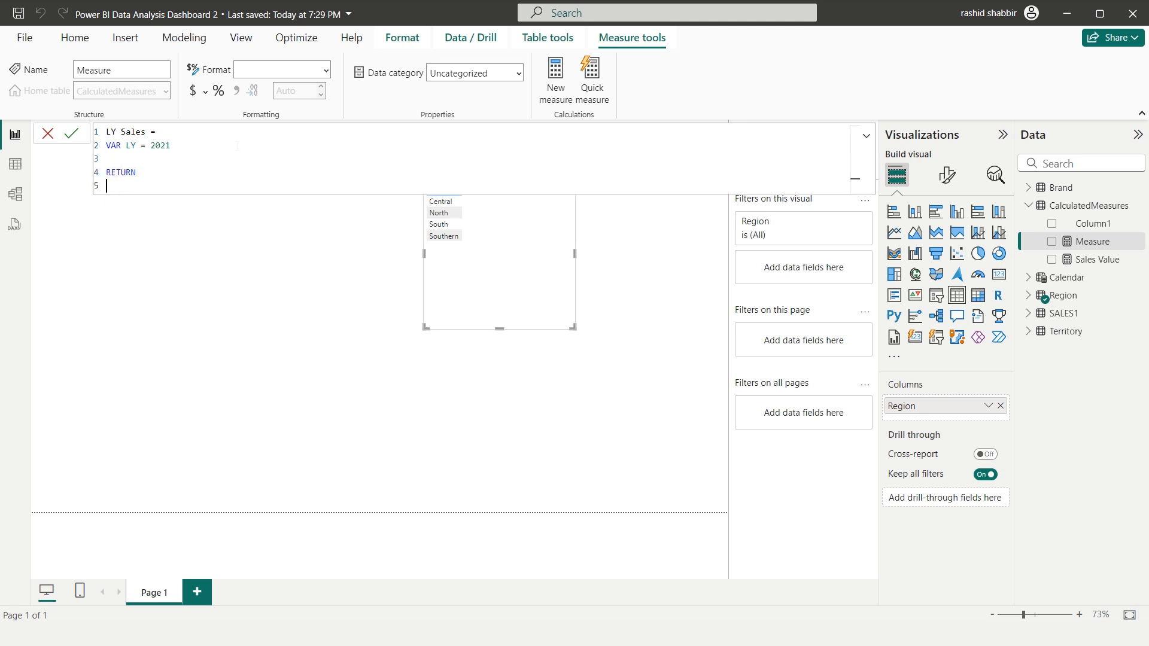
pyautogui.write('CALCULATE(')
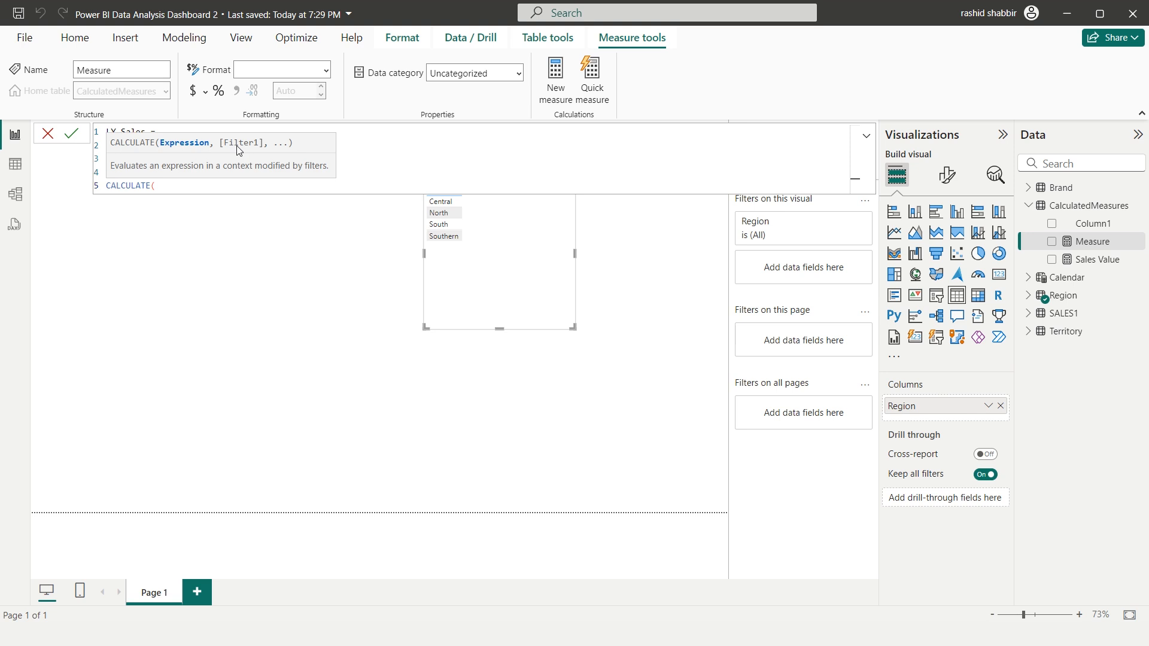
pyautogui.write('[S')
pyautogui.press('Tab')
pyautogui.write(',')
pyautogui.hotkey('shift', 'Return')
# Complete the LY Sales formula with the filter 'Calendar'[Year] = LY and commit the measure
pyautogui.write('CALEN')
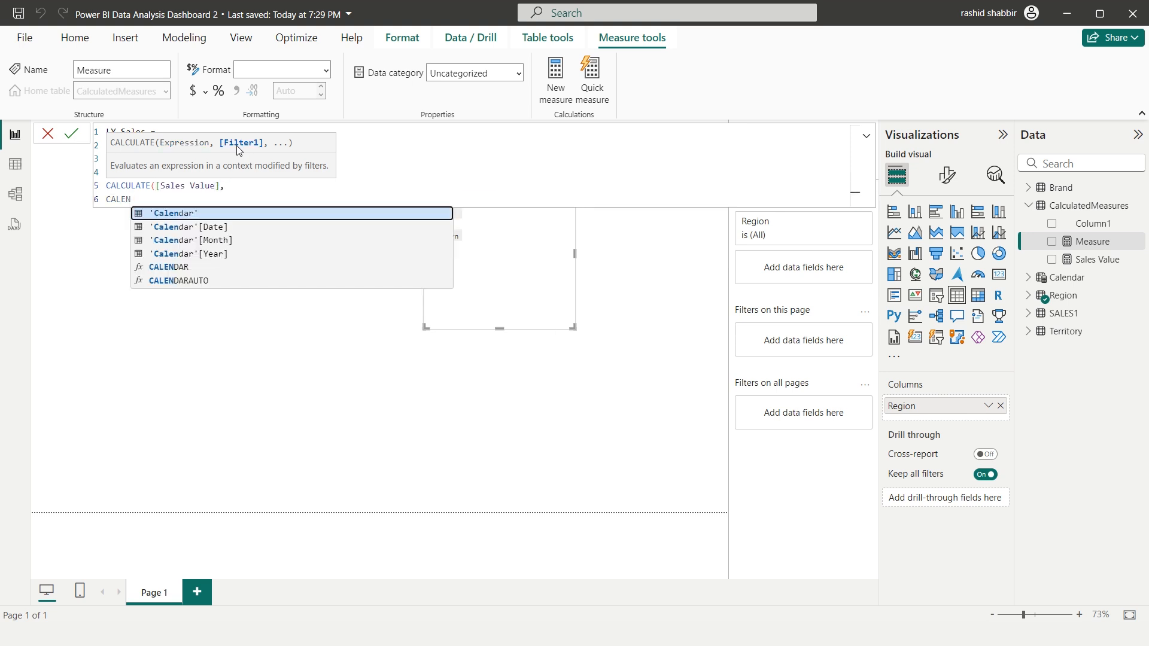
pyautogui.press('Down')
pyautogui.press('Down')
pyautogui.press('Down')
pyautogui.press('Tab')
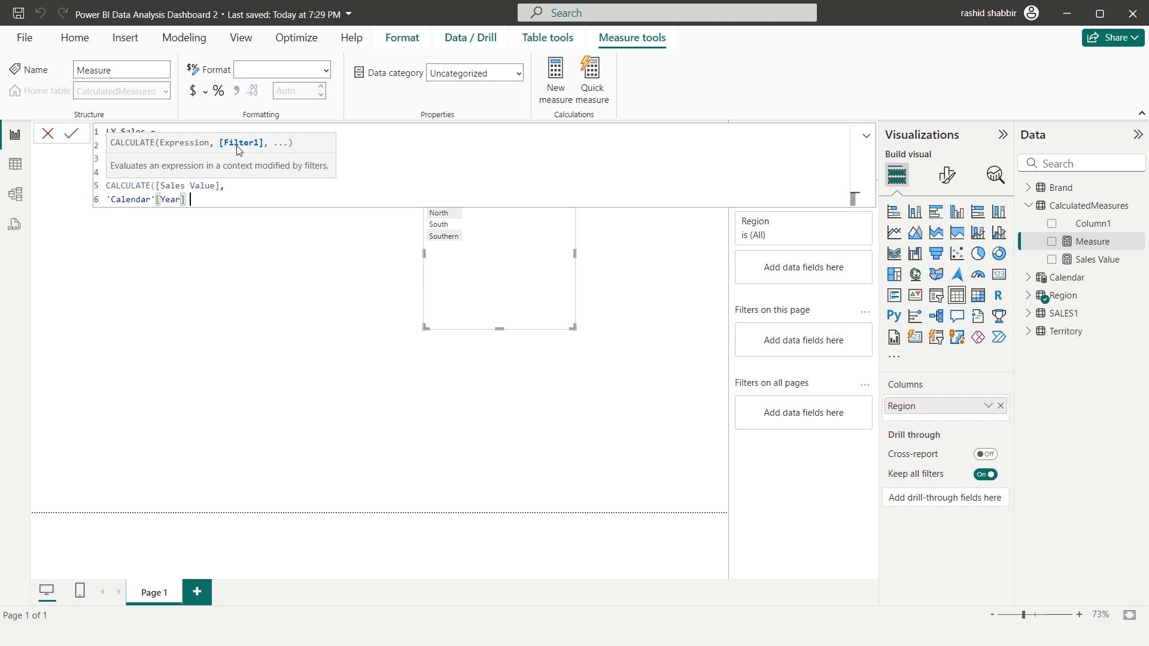
pyautogui.write('= LY')
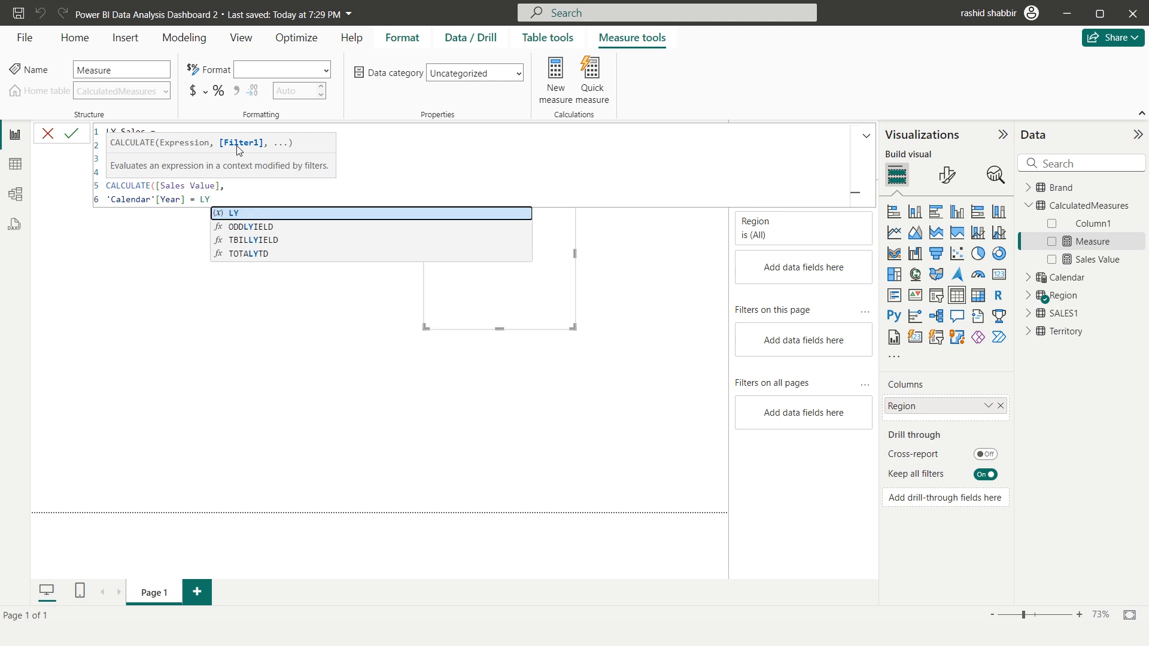
pyautogui.write(')')
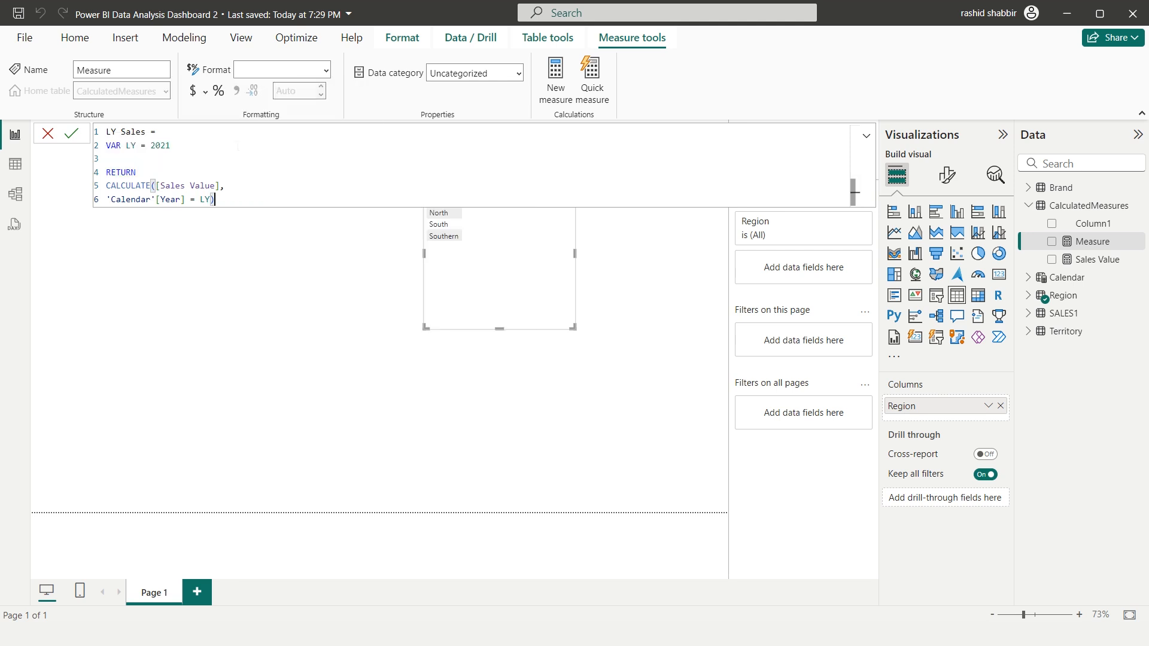
pyautogui.press('Return')
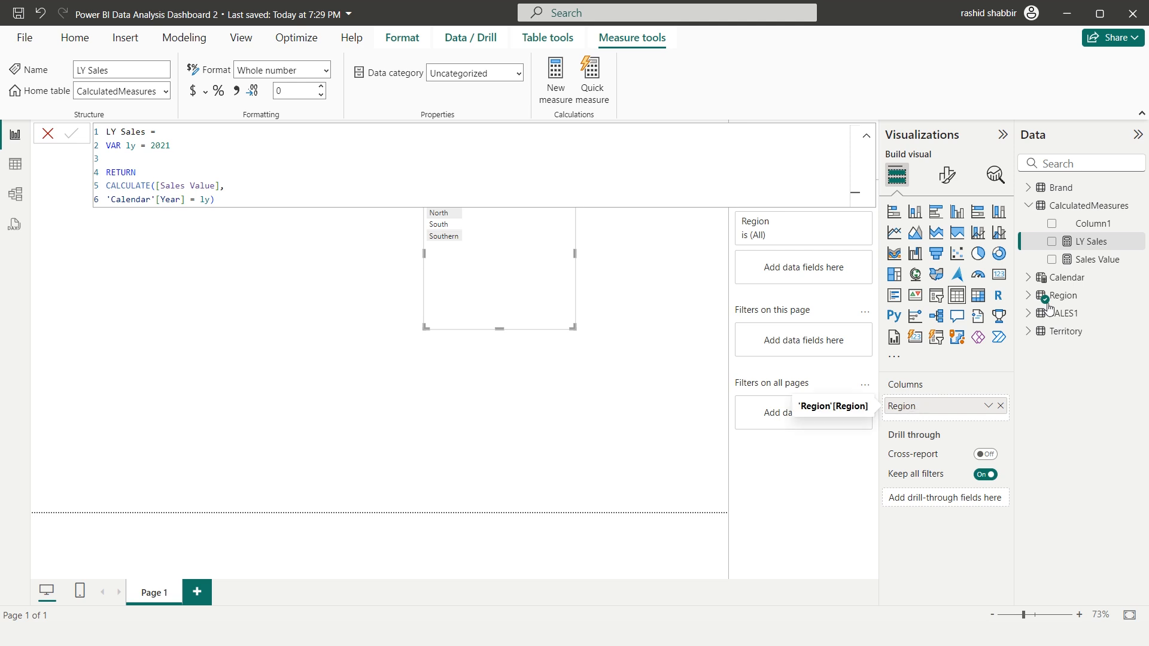
# Add the LY Sales measure to the Region table visual and move the table clear of the formula area
pyautogui.click(1052, 243)
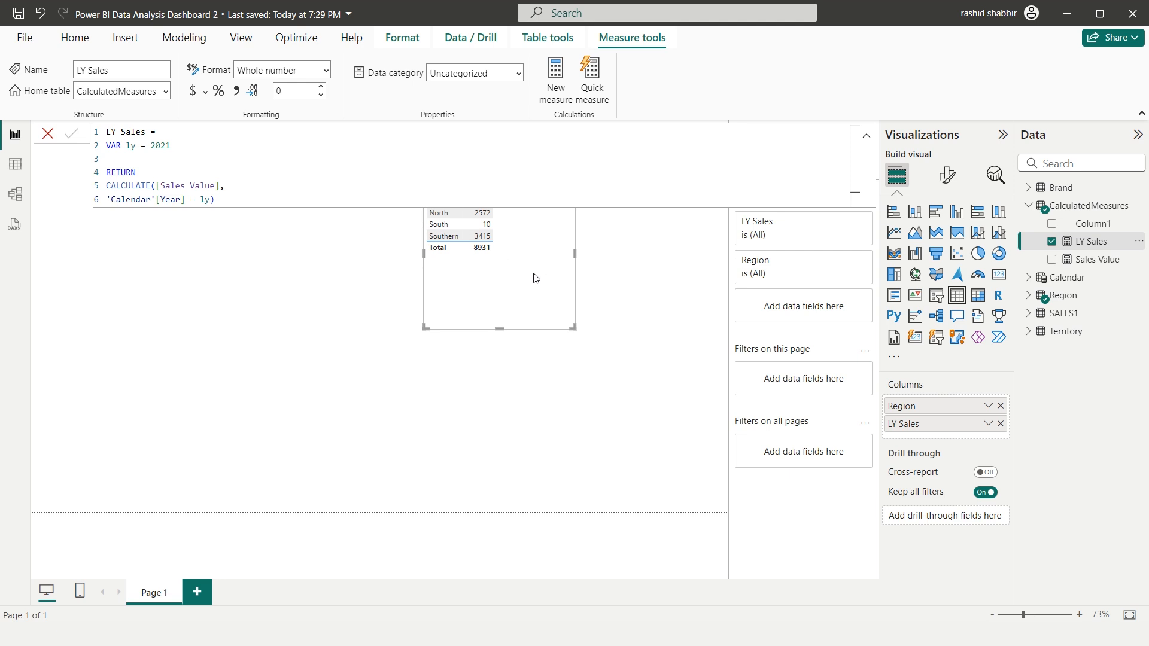
pyautogui.click(866, 135)
pyautogui.moveTo(520, 180); pyautogui.dragTo(591, 214)
pyautogui.click(546, 183)
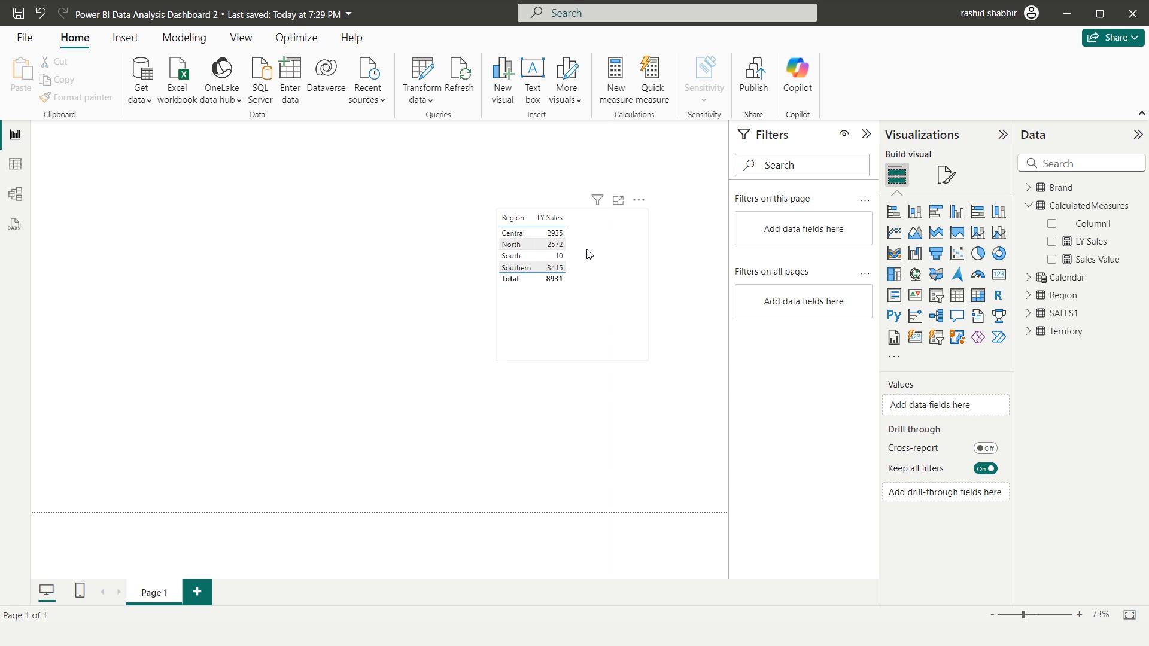
pyautogui.click(567, 243)
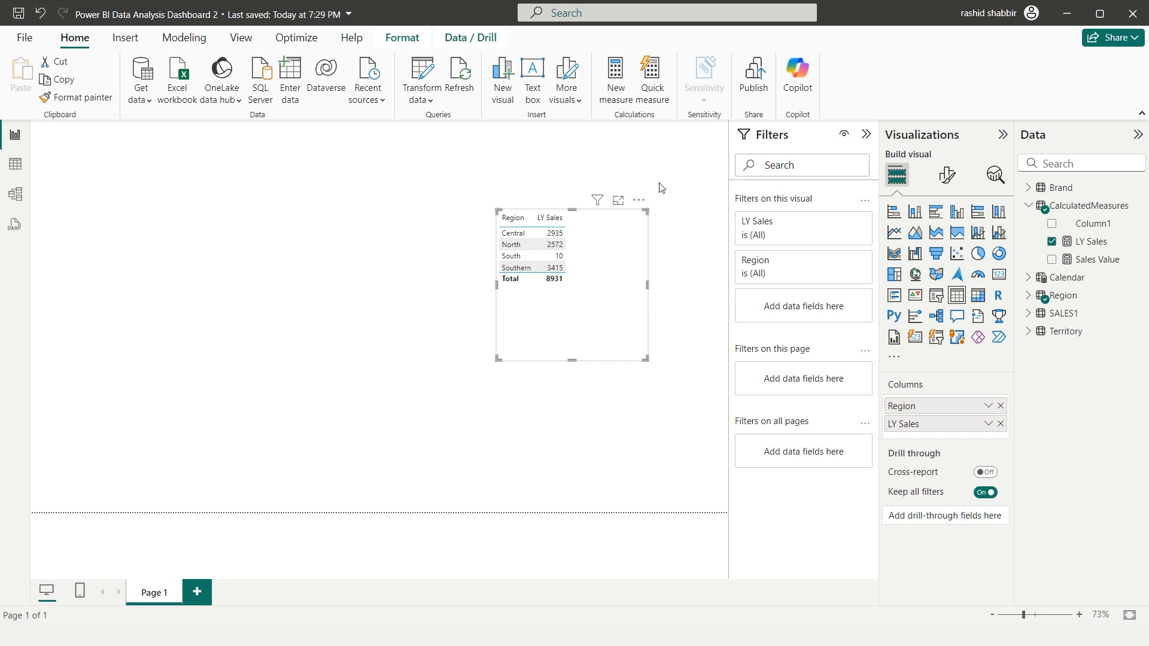
# Insert a Slicer (new) visual on the page using the Type field from the SALES1 table
pyautogui.click(937, 368)
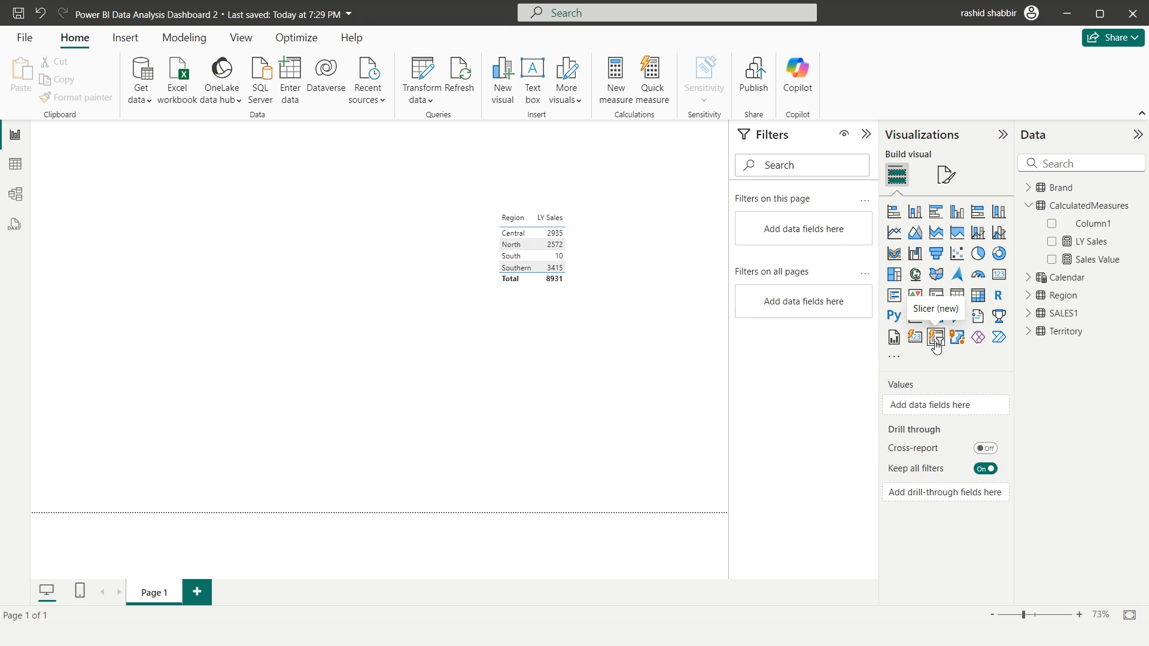
pyautogui.click(937, 342)
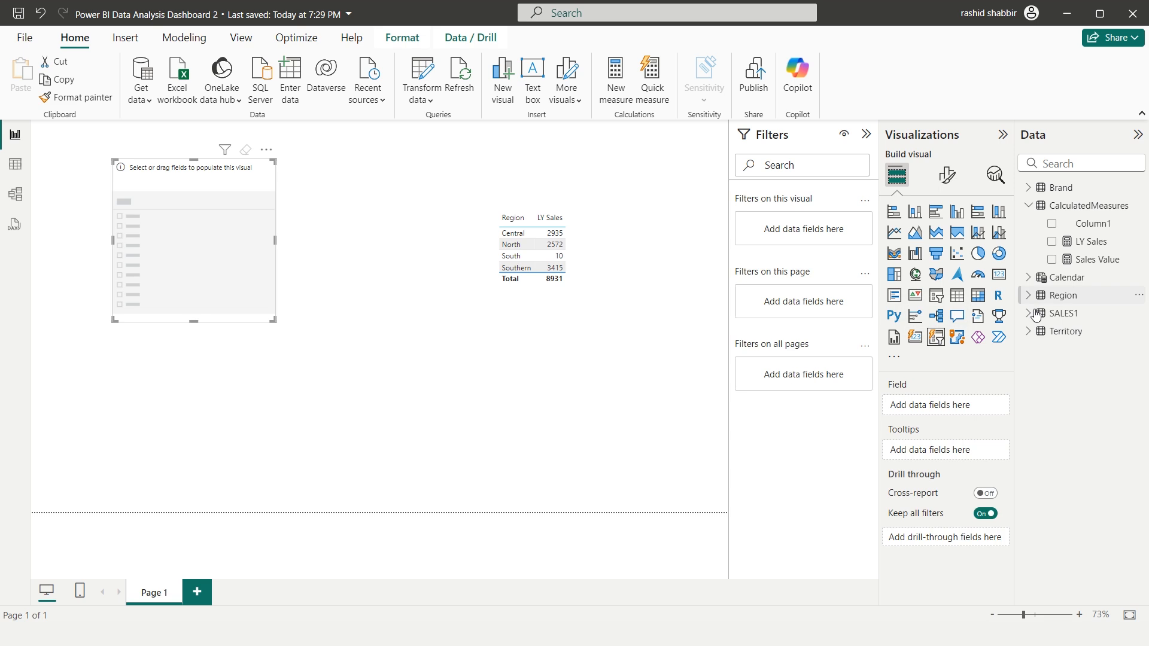
pyautogui.click(1029, 313)
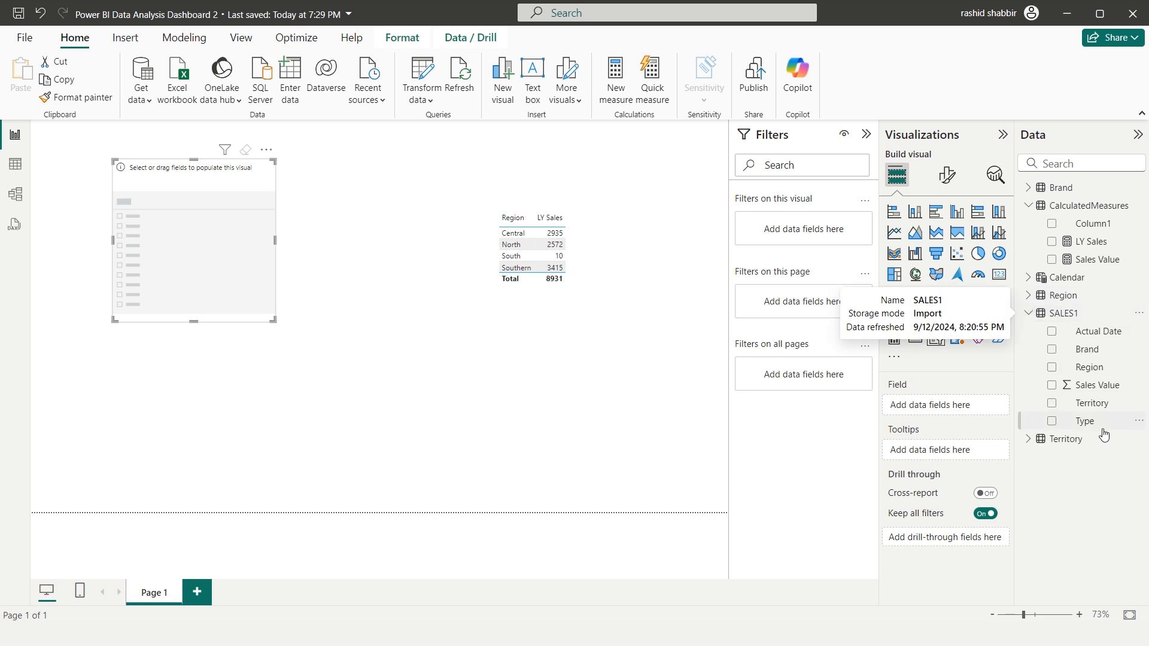
pyautogui.click(1052, 422)
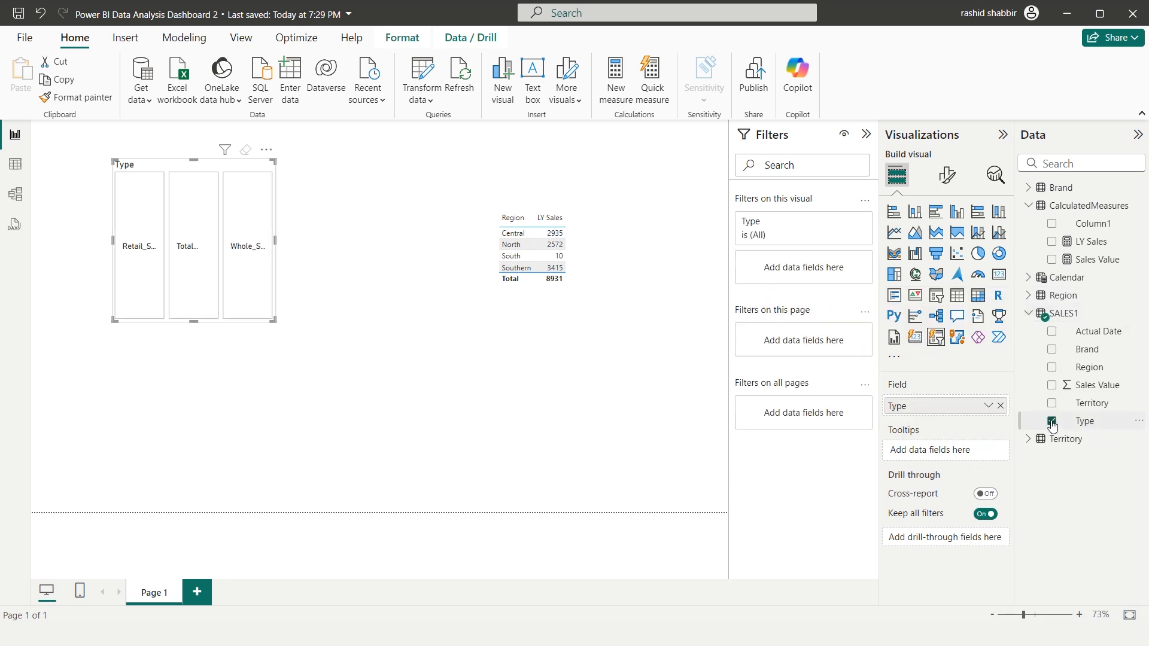
# Move the Type slicer above the Region table and resize it into a short, wide row of buttons
pyautogui.moveTo(163, 176); pyautogui.dragTo(542, 145)
pyautogui.moveTo(572, 290); pyautogui.dragTo(567, 187)
pyautogui.moveTo(653, 157); pyautogui.dragTo(708, 160)
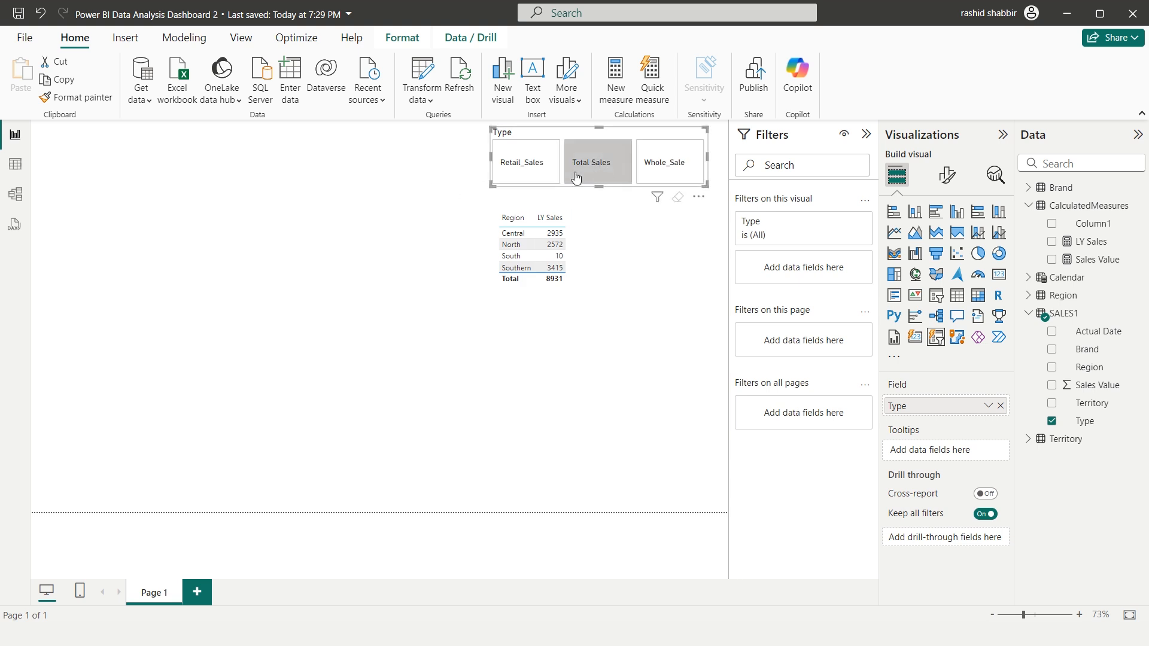
# Try the Retail_Sales and Whole_Sale options in the Type slicer, and leave the report filtered to Total Sales
pyautogui.click(599, 176)
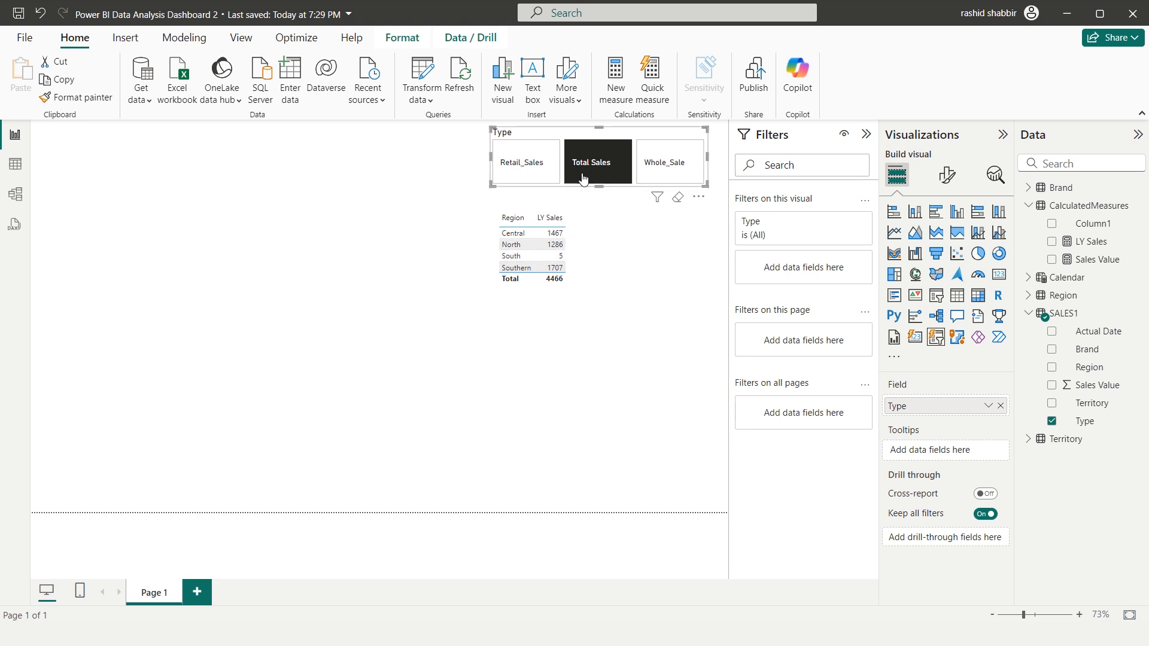
pyautogui.click(523, 174)
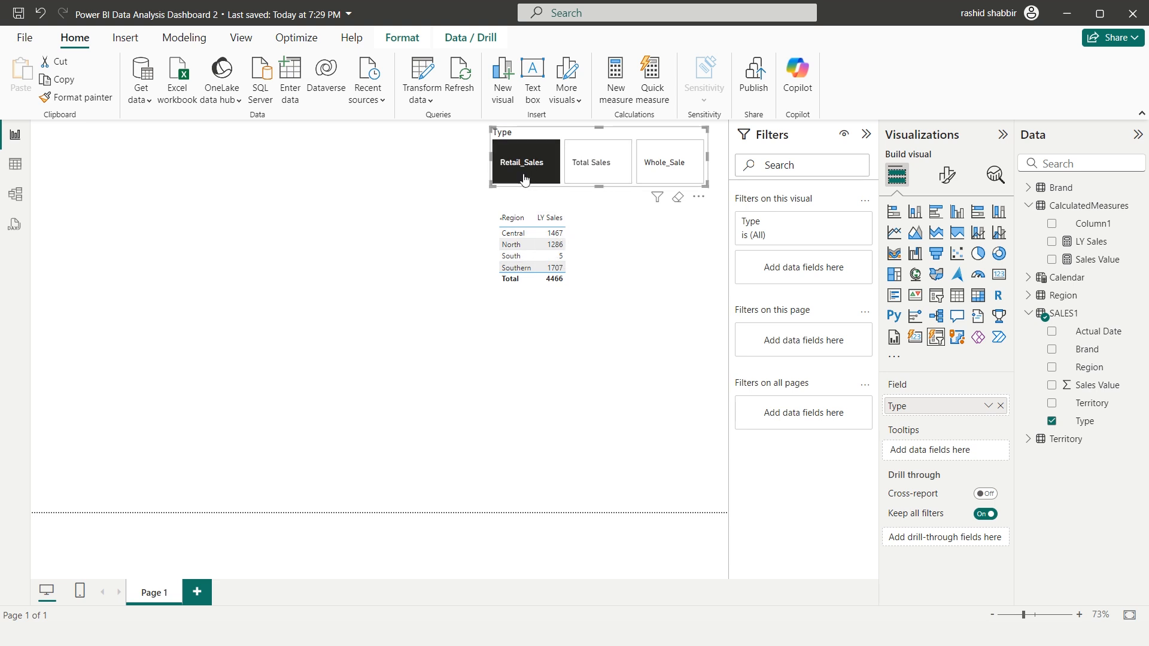
pyautogui.click(672, 174)
pyautogui.click(609, 170)
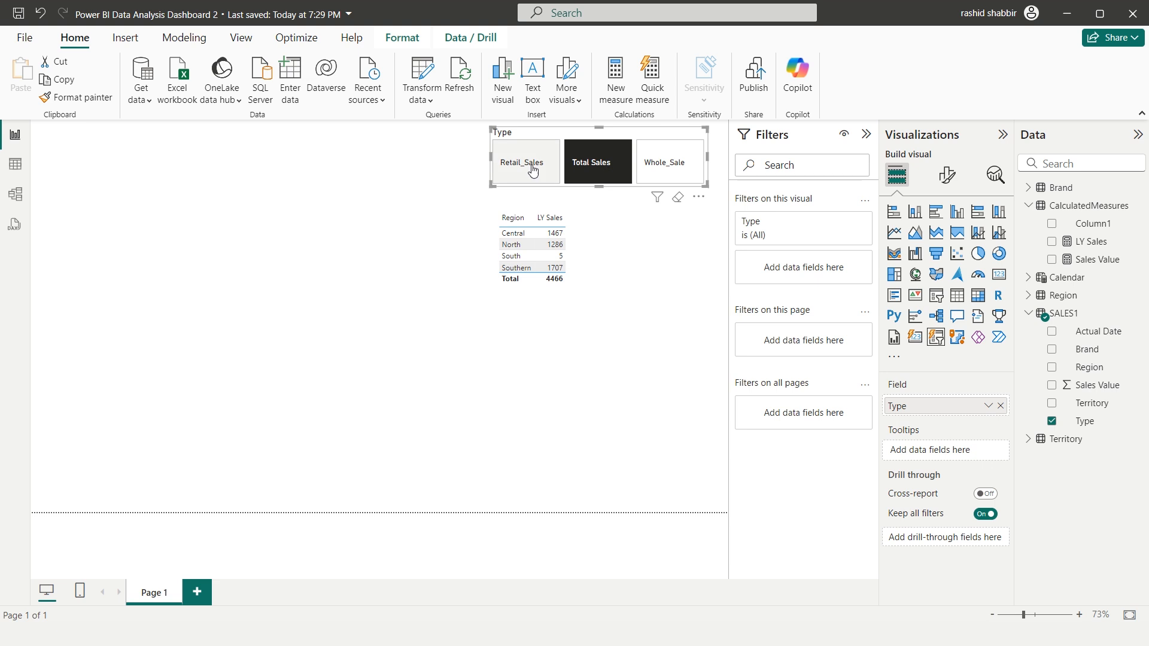
# Start a new measure named CY Sales in the CalculatedMeasures table and declare VAR CY = 2022
pyautogui.click(585, 222)
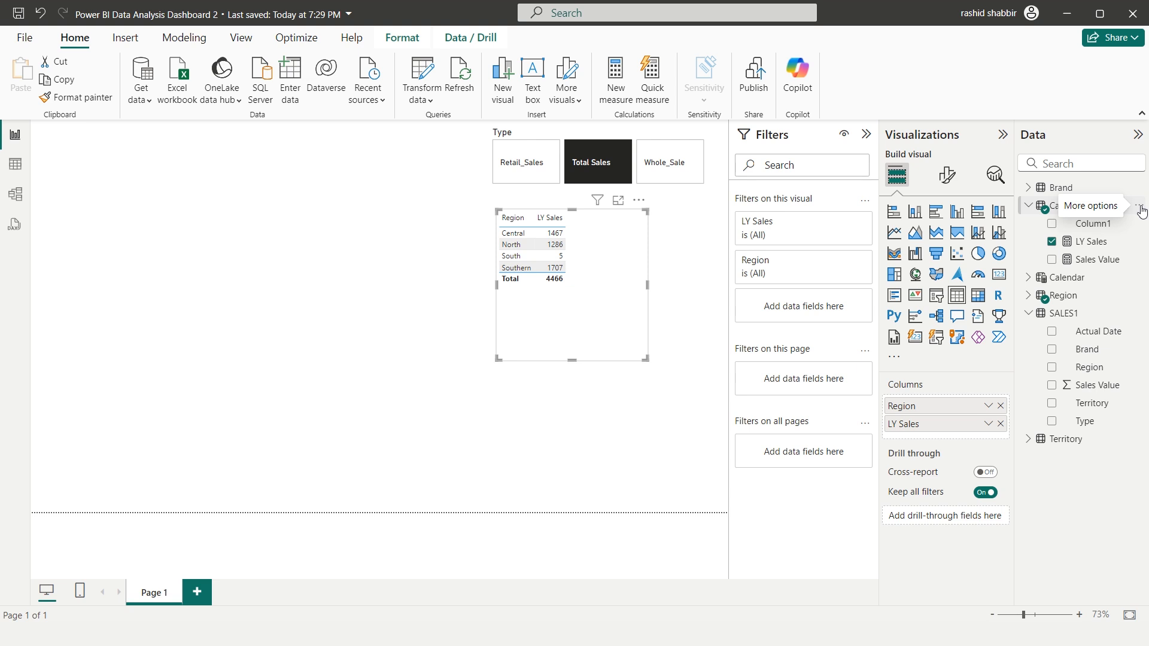
pyautogui.click(1136, 206)
pyautogui.click(1035, 236)
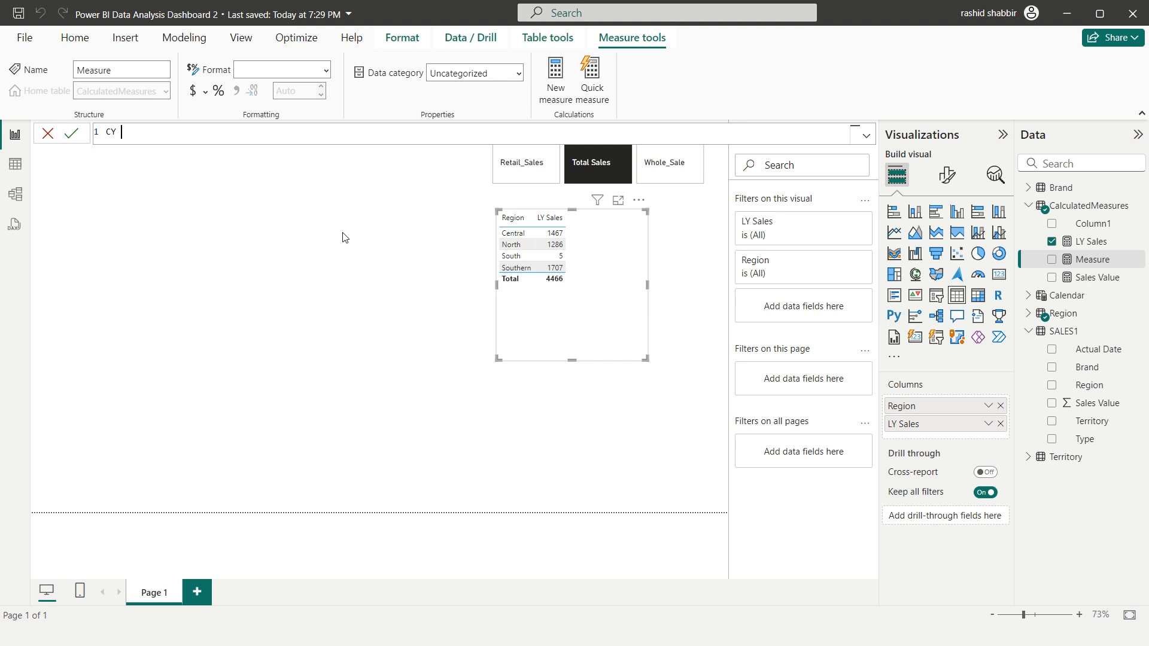
pyautogui.write('CY Sales =')
pyautogui.hotkey('shift', 'Return')
pyautogui.write('VAR')
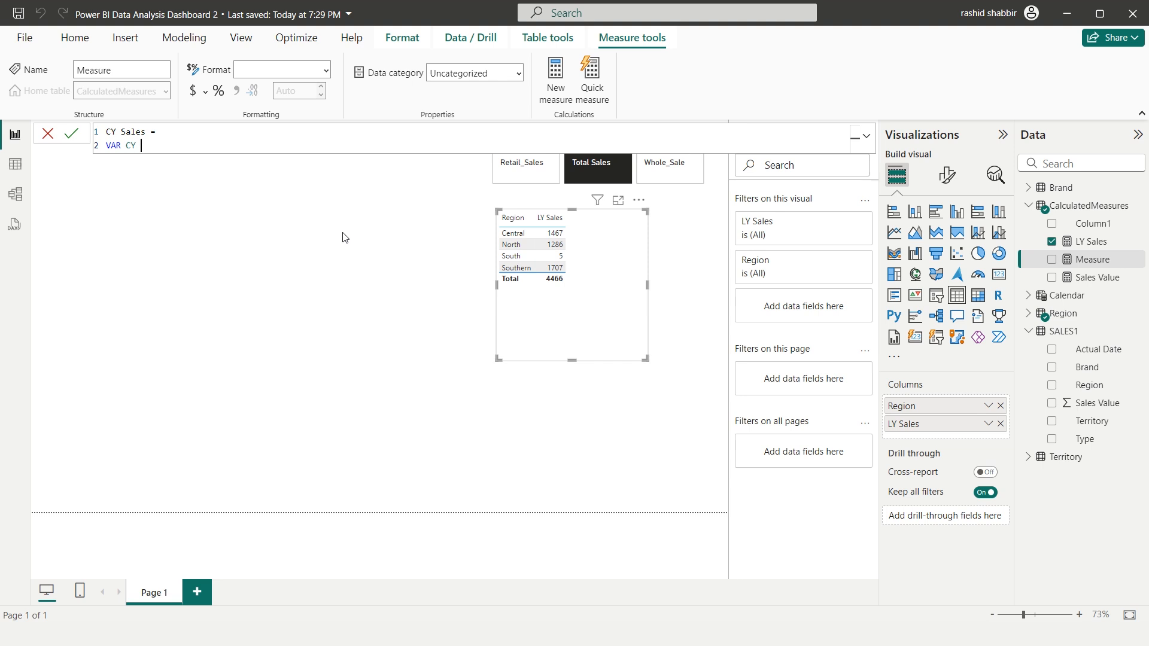
pyautogui.write(' CY = 2022')
pyautogui.hotkey('shift', 'Return')
pyautogui.hotkey('shift', 'Return')
# Add a RETURN clause to the CY Sales measure that starts CALCULATE with [Sales Value] as its expression
pyautogui.write('RETURN')
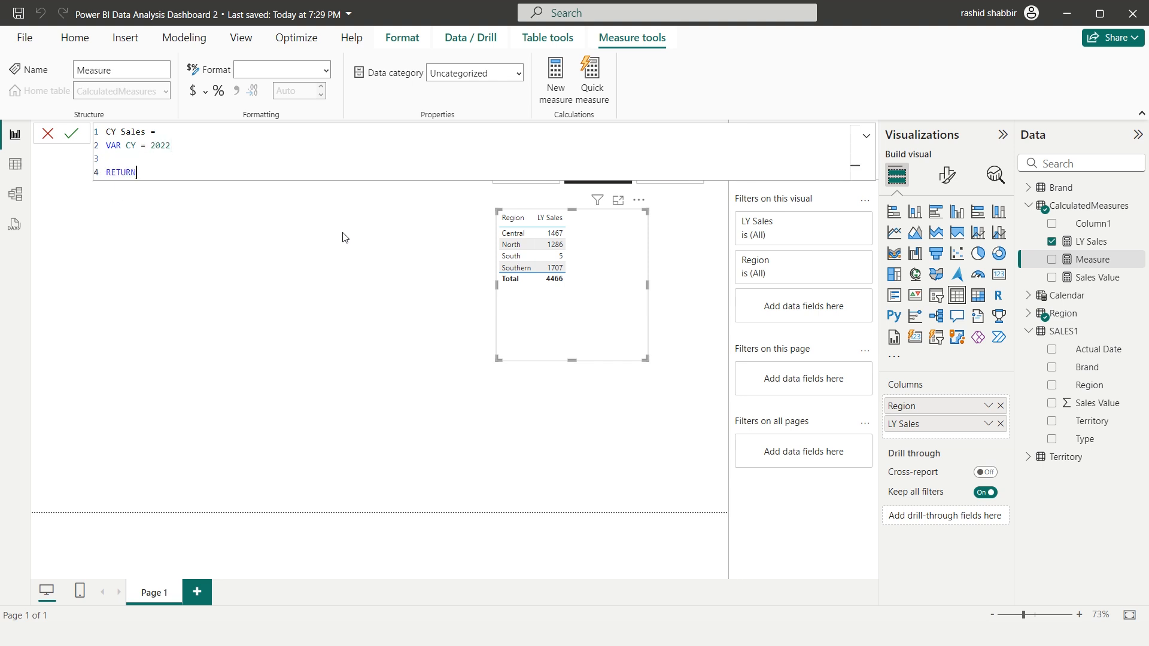
pyautogui.hotkey('shift', 'Return')
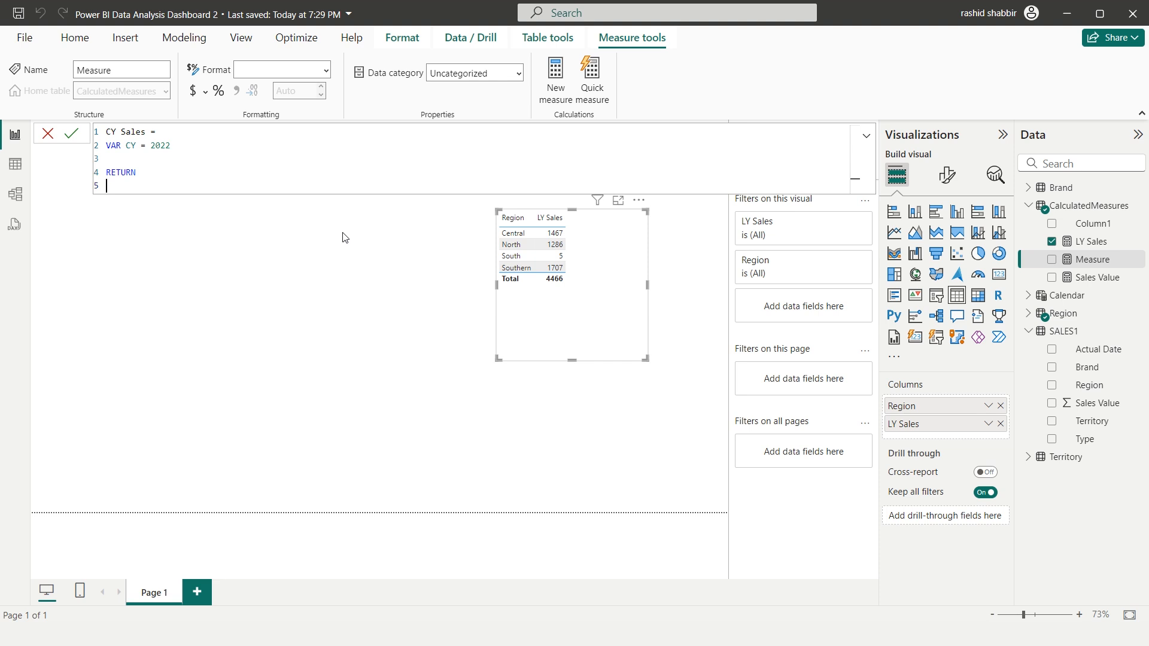
pyautogui.write('CAL')
pyautogui.press('Tab')
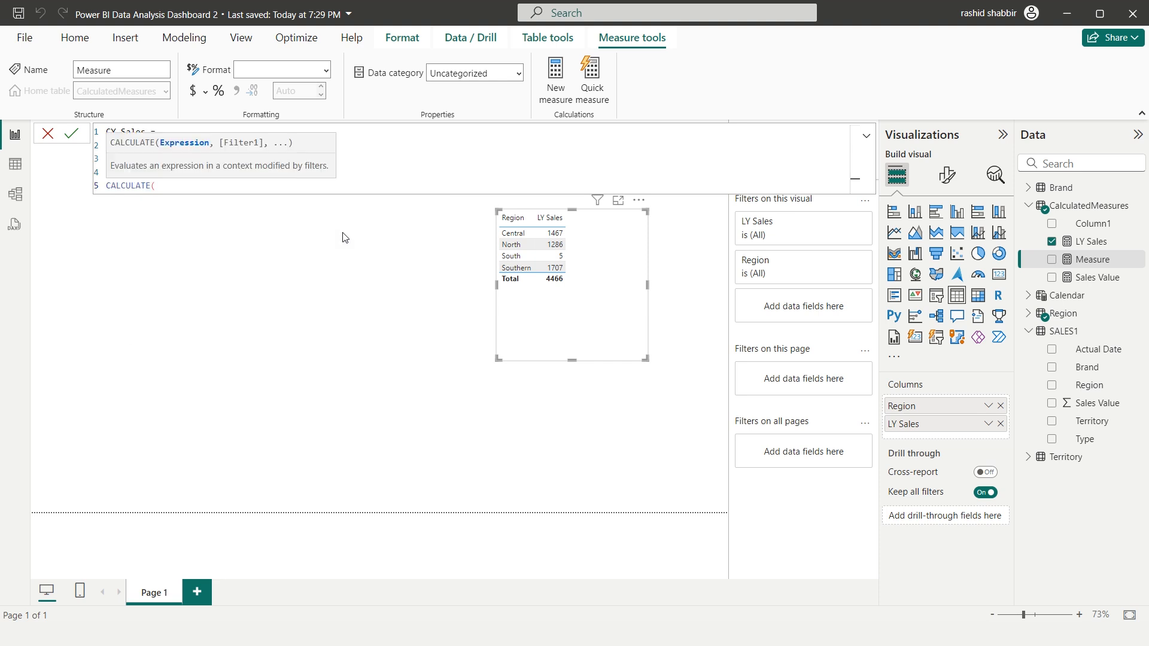
pyautogui.write('SALE')
pyautogui.press('Tab')
pyautogui.write(',')
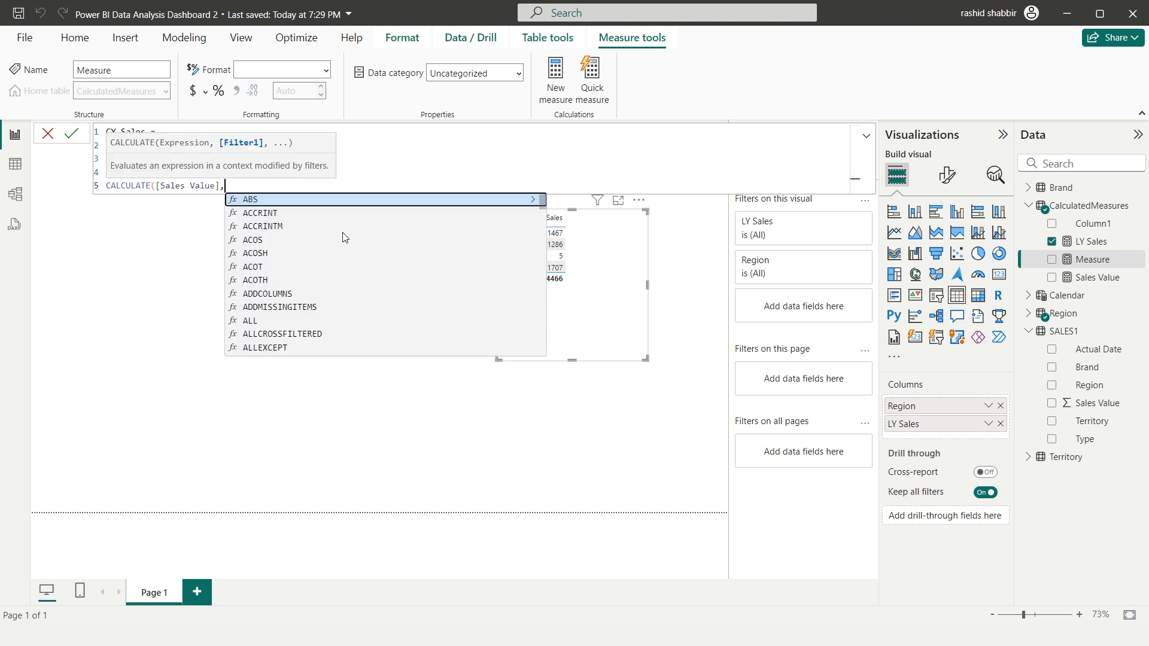
pyautogui.hotkey('shift', 'Return')
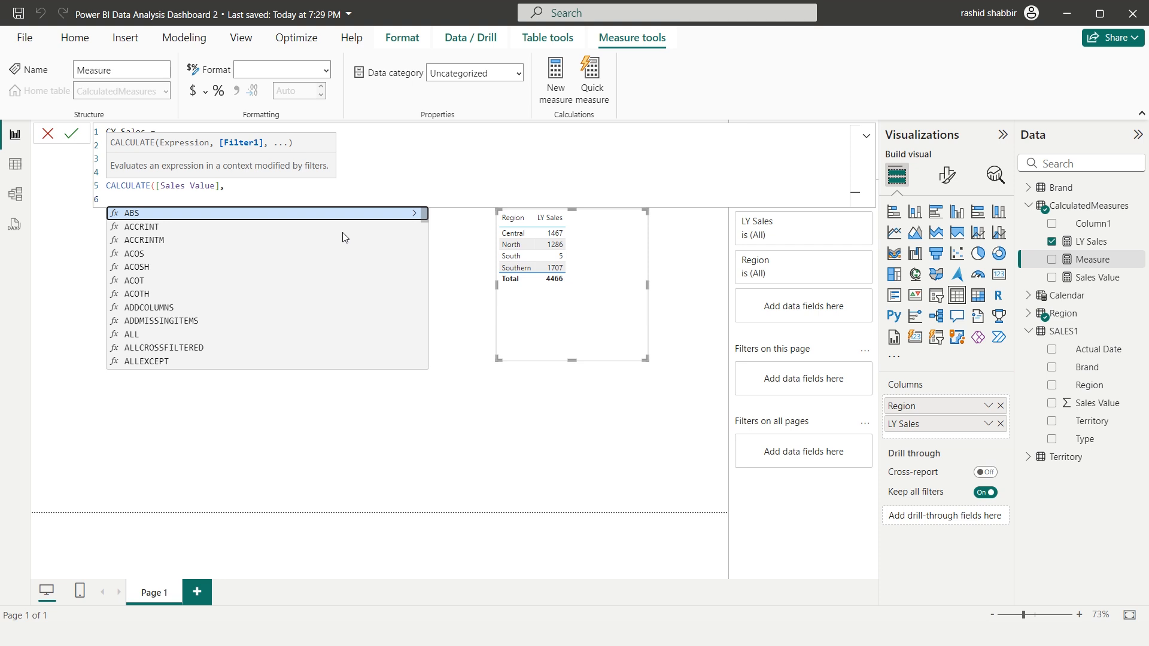
# Complete the CY Sales formula with the filter 'Calendar'[Year] = CY and commit the measure
pyautogui.write('CALE')
pyautogui.press('Down')
pyautogui.press('Down')
pyautogui.press('Down')
pyautogui.press('Tab')
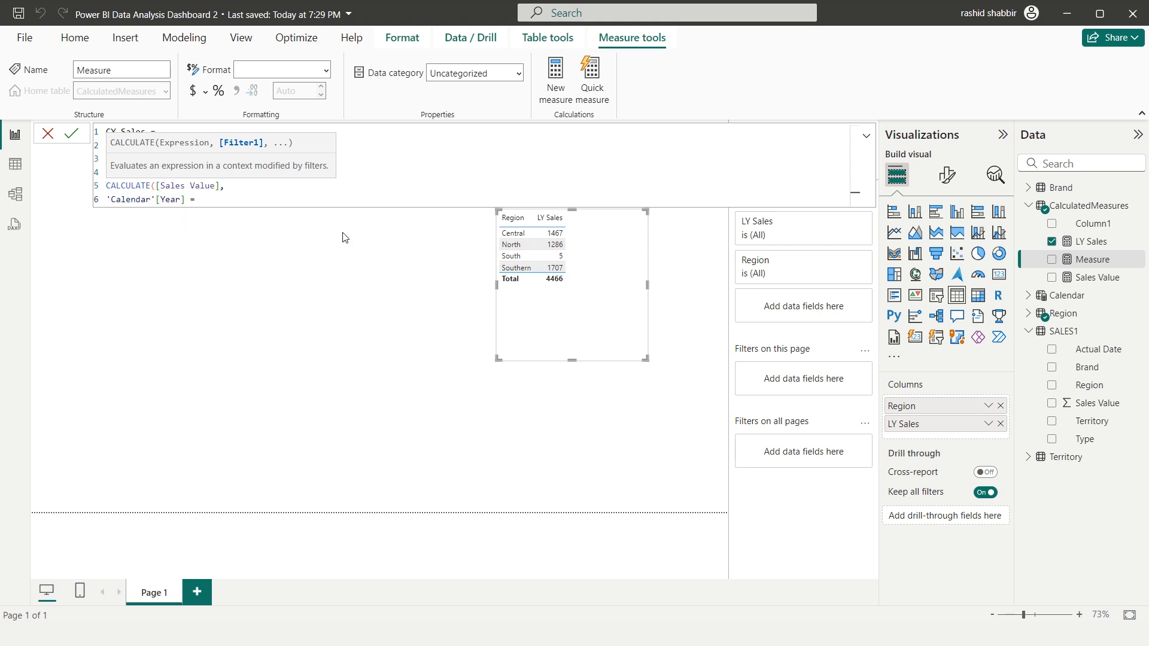
pyautogui.write('= CY')
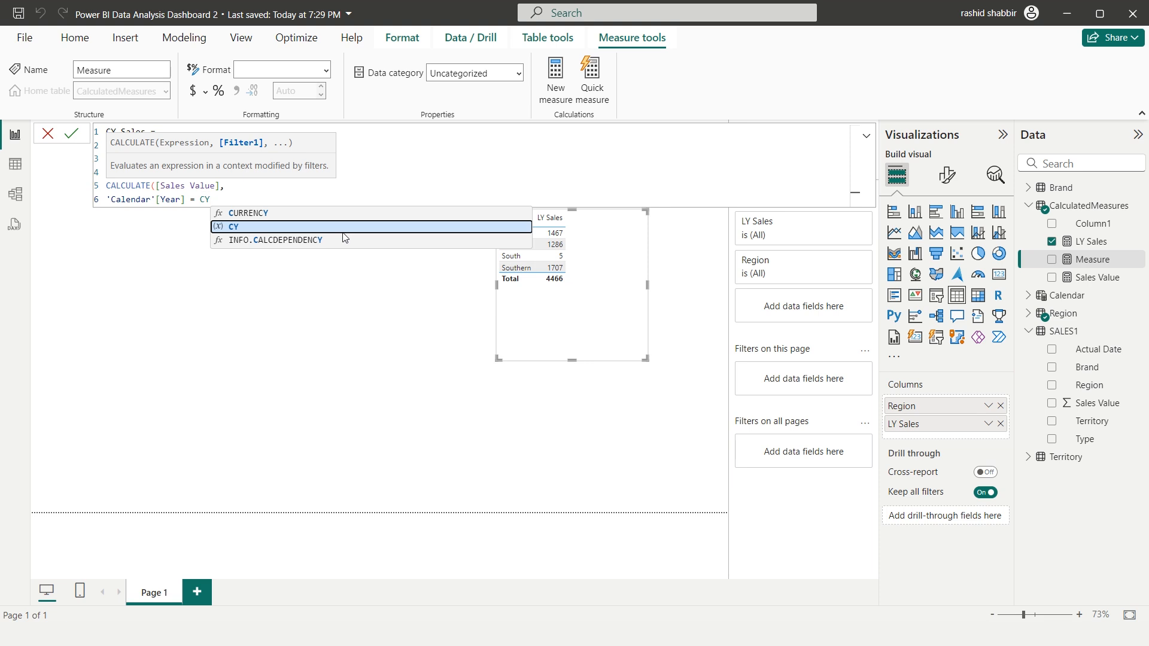
pyautogui.write(')')
pyautogui.press('Return')
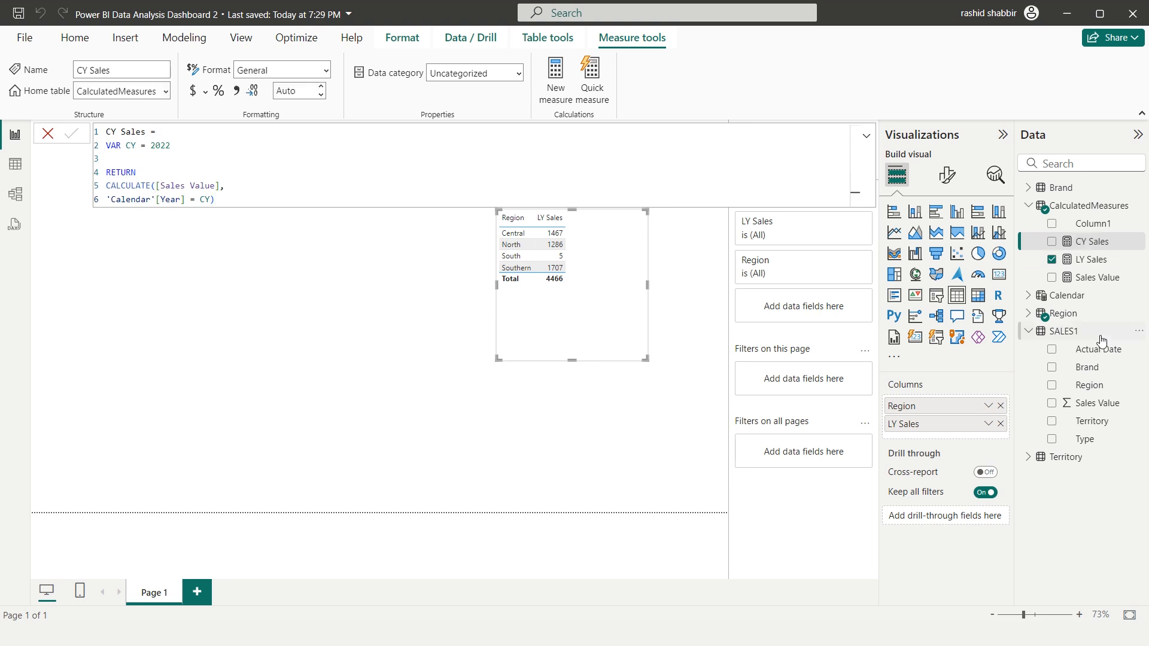
# Add CY Sales to the Region table visual and format the measure with a thousands separator and 0 decimal places
pyautogui.click(1052, 242)
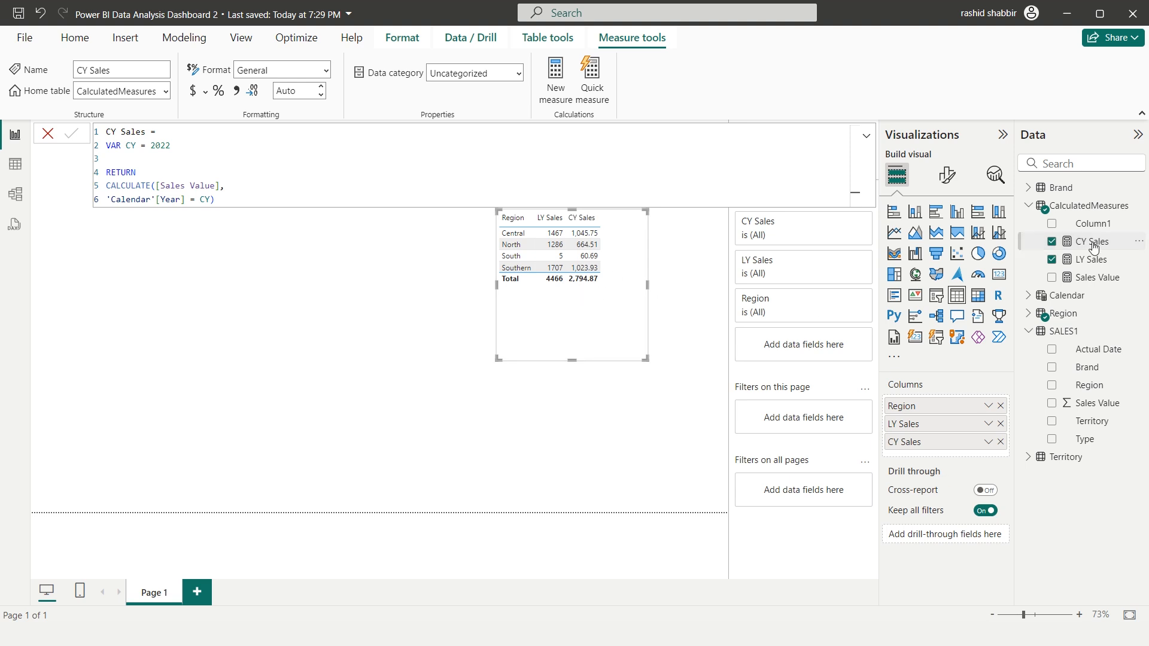
pyautogui.click(237, 92)
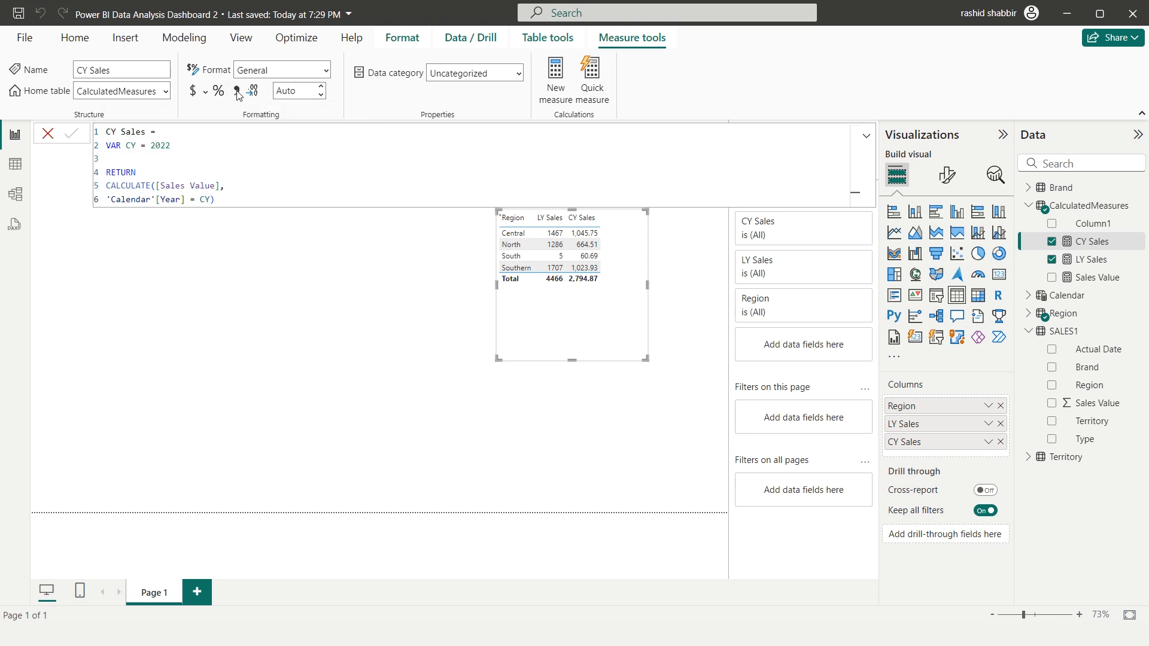
pyautogui.click(290, 95)
pyautogui.write('0')
pyautogui.press('Return')
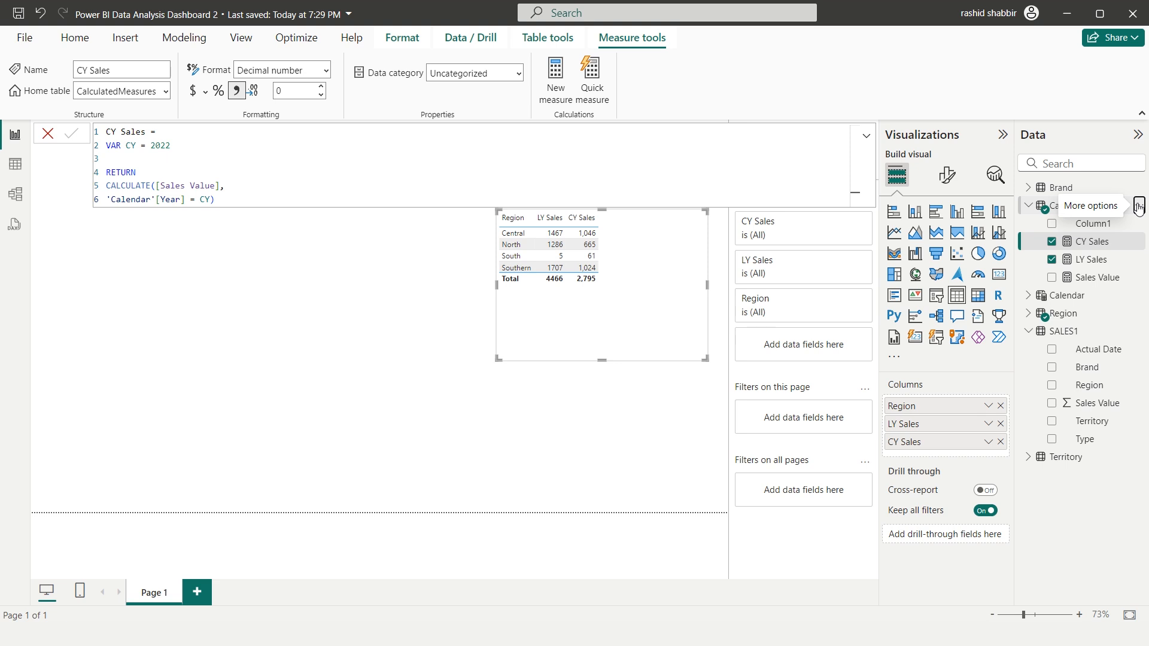
# Start a new measure in the CalculatedMeasures table with the formula % Ach = [CY Sales] / [LY Sales]
pyautogui.click(1138, 206)
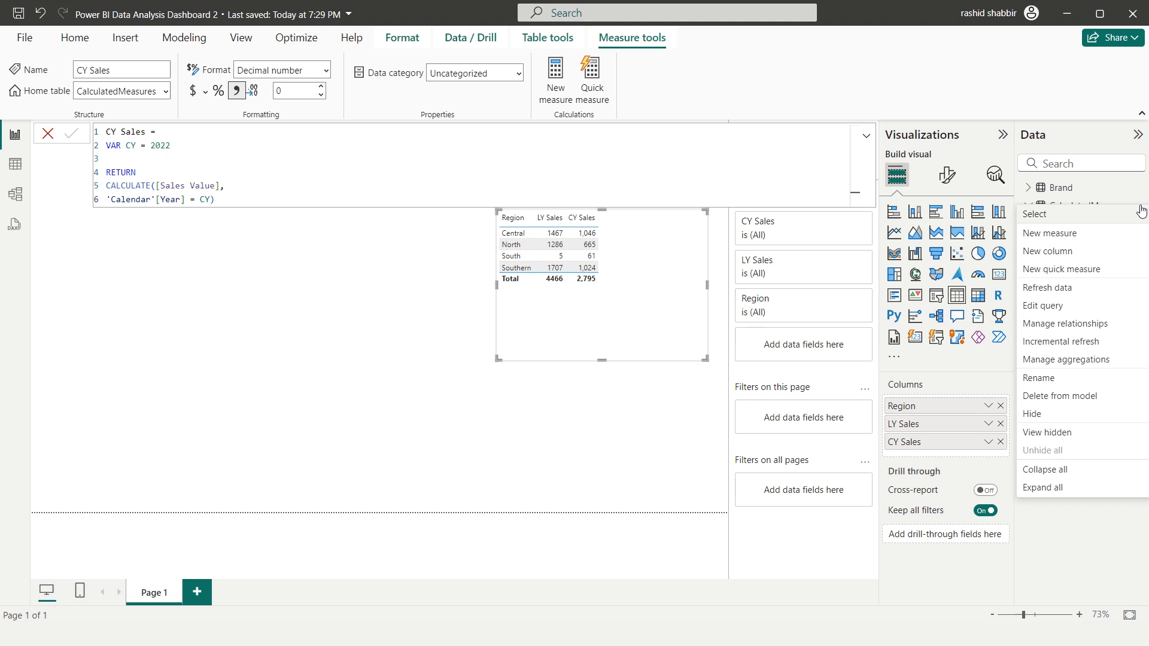
pyautogui.click(1046, 233)
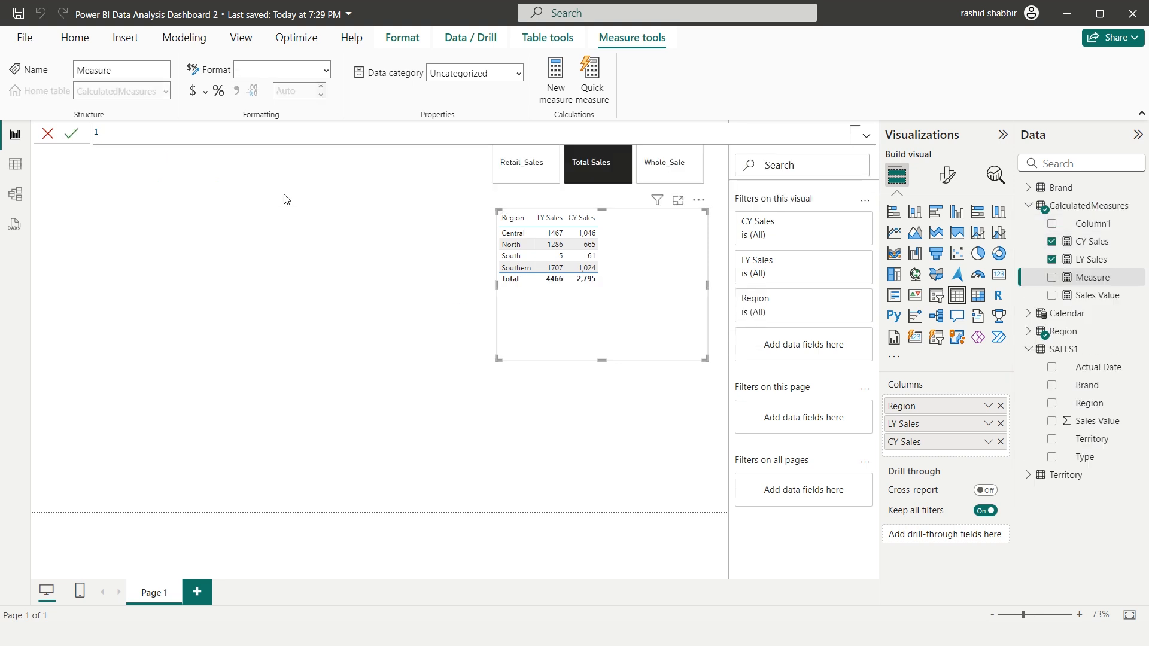
pyautogui.write('% Ach = [CY Sales] / [LY Sales]')
# Enclose the % Ach ratio in parentheses, subtract 1 from it and commit the measure
pyautogui.press('Left')
pyautogui.press('Left')
pyautogui.press('Left')
pyautogui.press('Left')
pyautogui.press('Left')
pyautogui.press('Left')
pyautogui.press('Left')
pyautogui.press('Left')
pyautogui.press('Left')
pyautogui.press('Left')
pyautogui.press('Left')
pyautogui.press('Left')
pyautogui.press('Left')
pyautogui.press('Left')
pyautogui.write('(')
pyautogui.press('End')
pyautogui.write(') -')
pyautogui.press('Return')
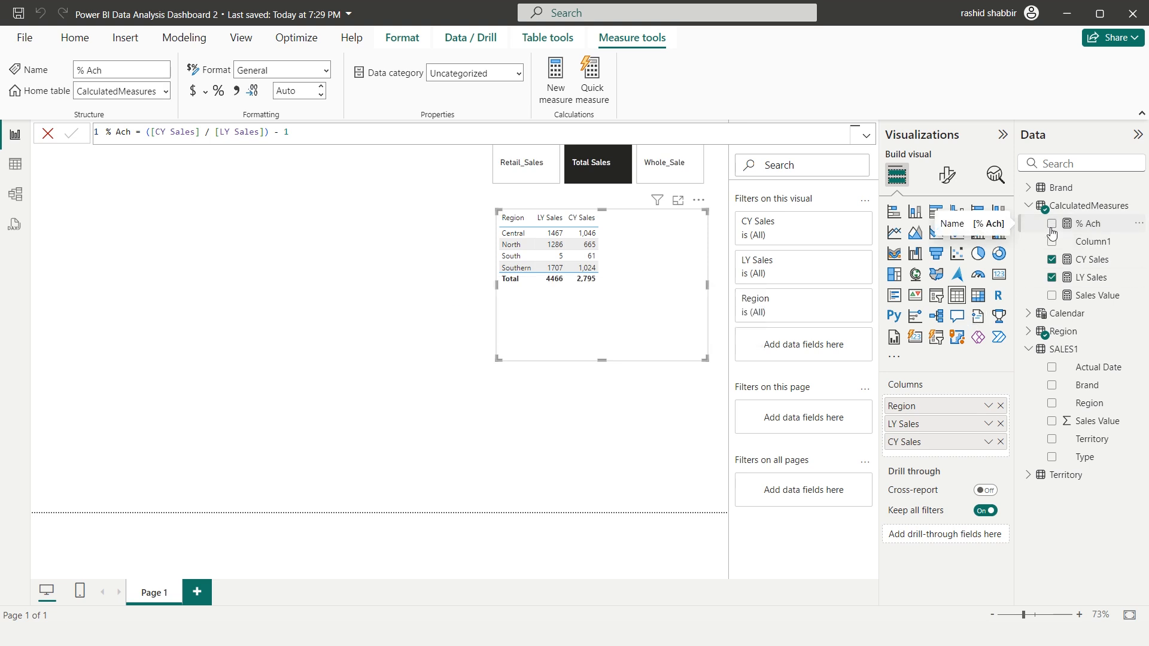
# Add % Ach to the Region table visual and format the measure as a percentage with 0 decimal places
pyautogui.moveTo(1053, 226); pyautogui.dragTo(907, 461)
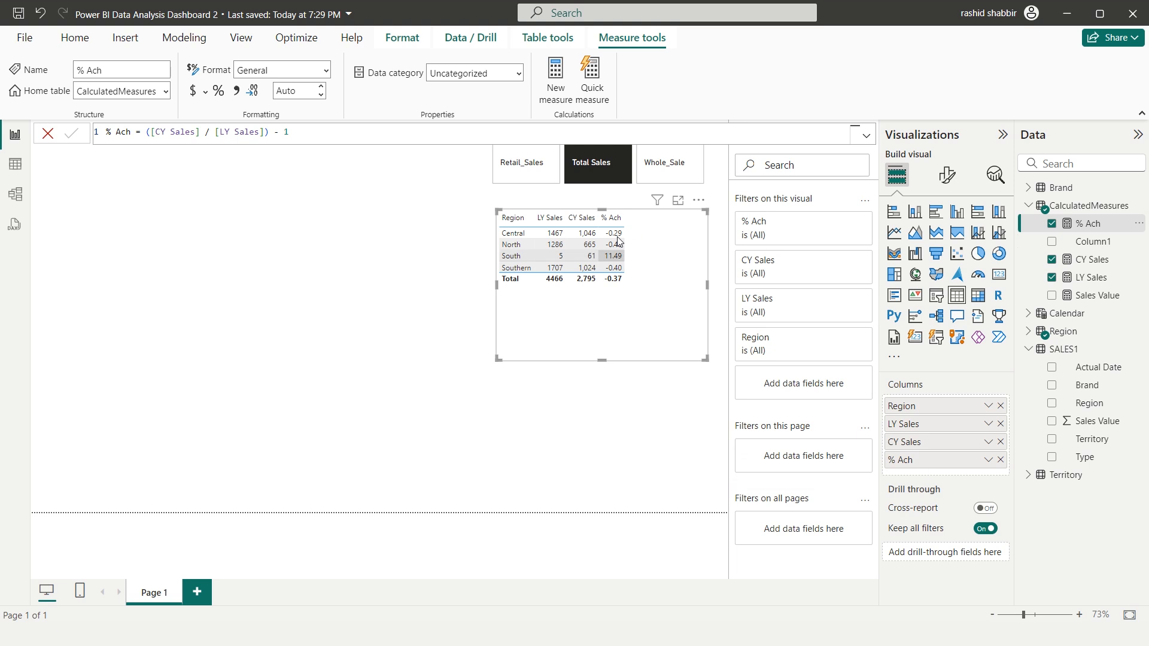
pyautogui.click(219, 91)
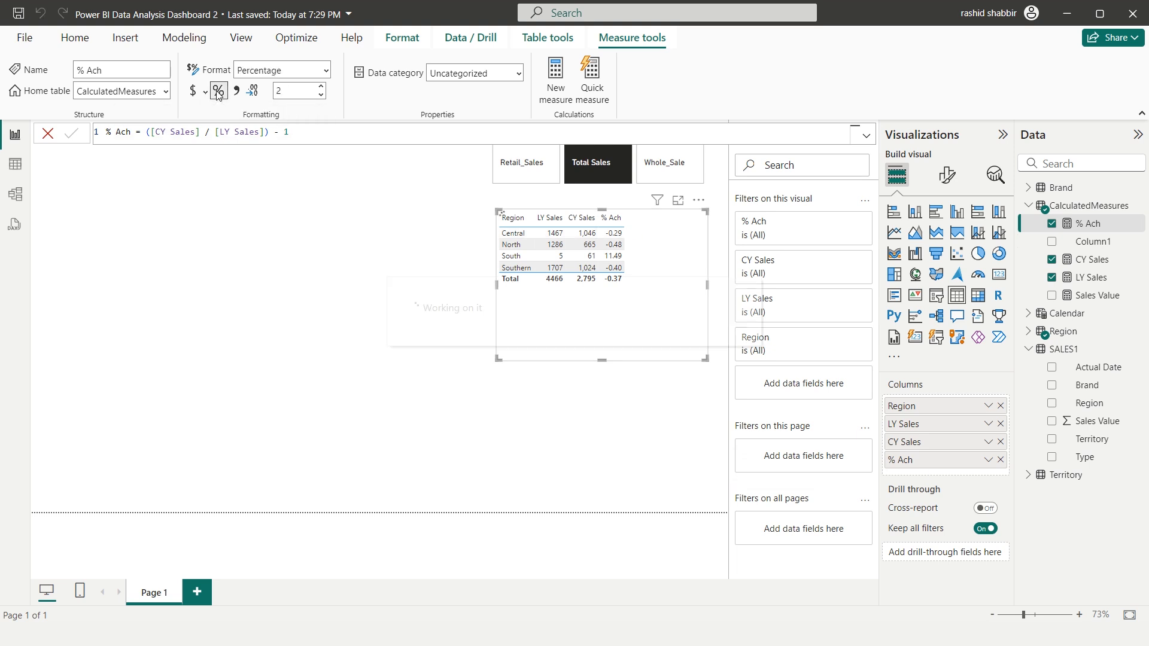
pyautogui.click(294, 90)
pyautogui.write('0')
pyautogui.press('Return')
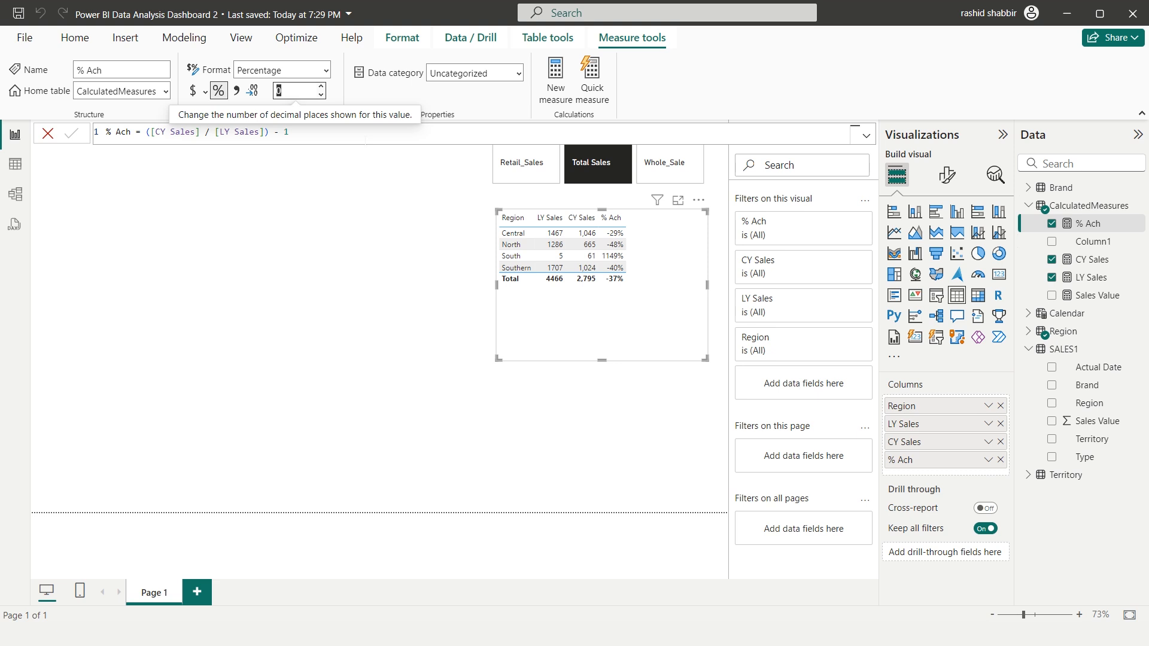
# Copy the % Ach formula into a new measure in the CalculatedMeasures table and name it +/- Ctns
pyautogui.click(366, 140)
pyautogui.hotkey('ctrl', 'a')
pyautogui.press('Escape')
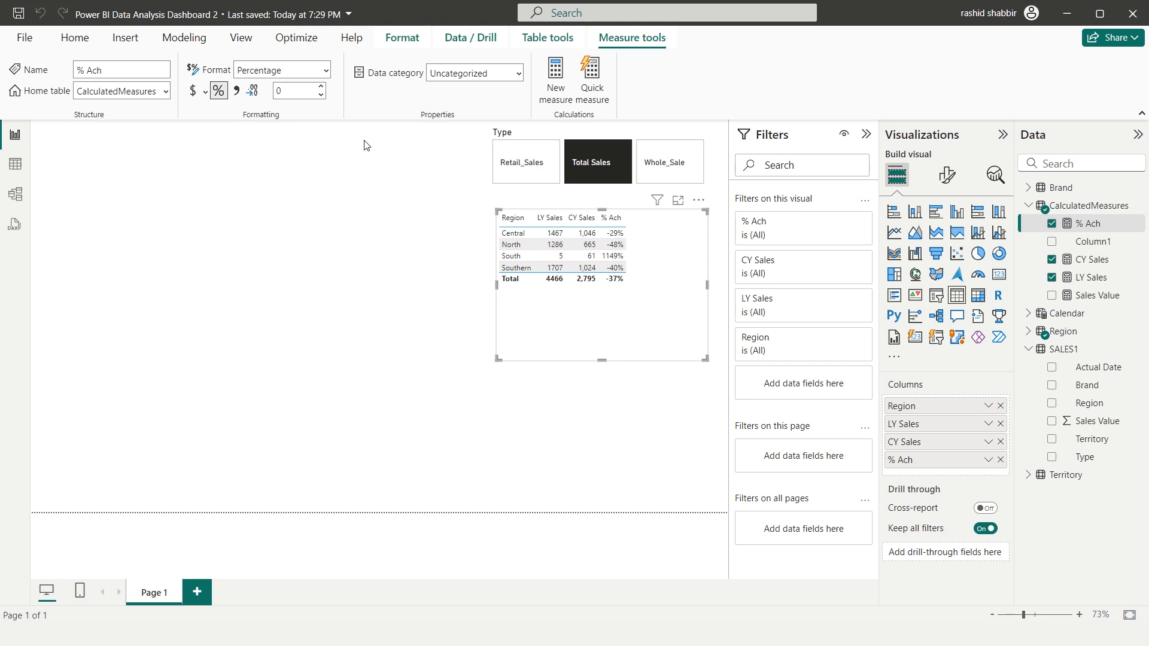
pyautogui.click(1142, 206)
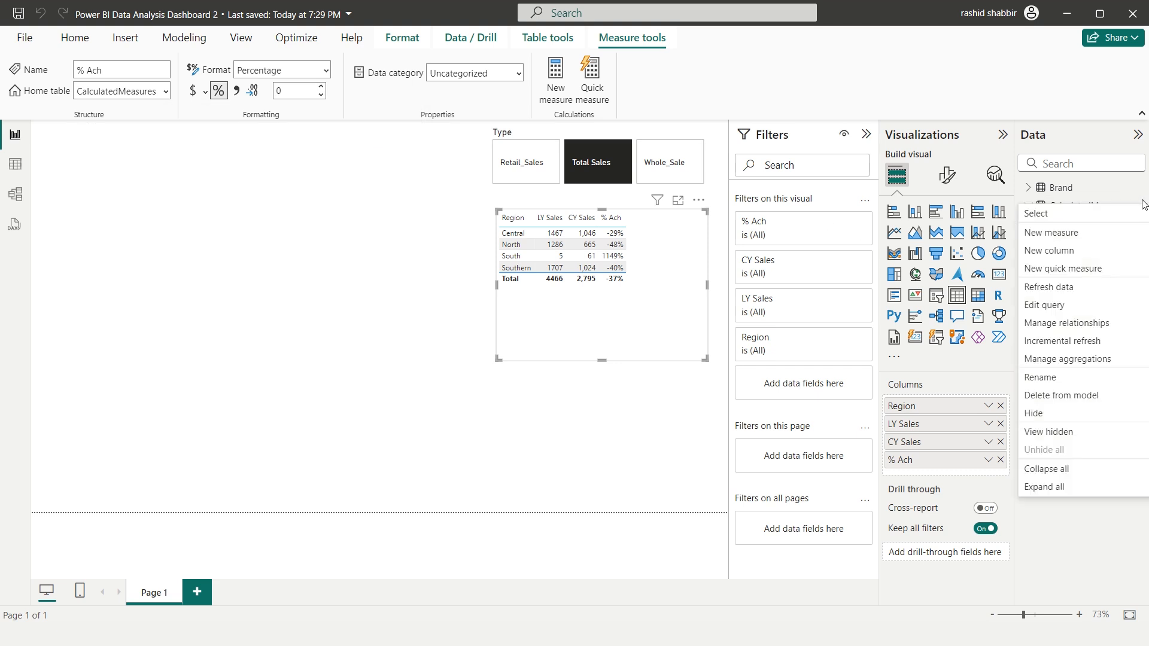
pyautogui.click(1032, 238)
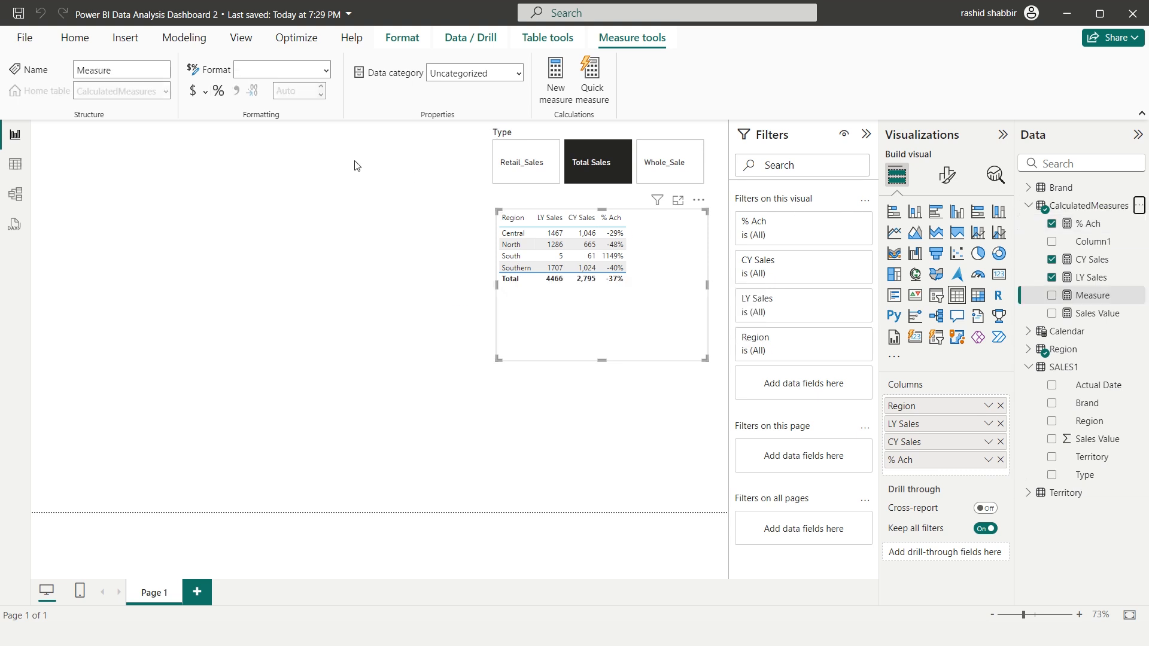
pyautogui.doubleClick(125, 132)
pyautogui.press('BackSpace')
pyautogui.press('BackSpace')
pyautogui.press('BackSpace')
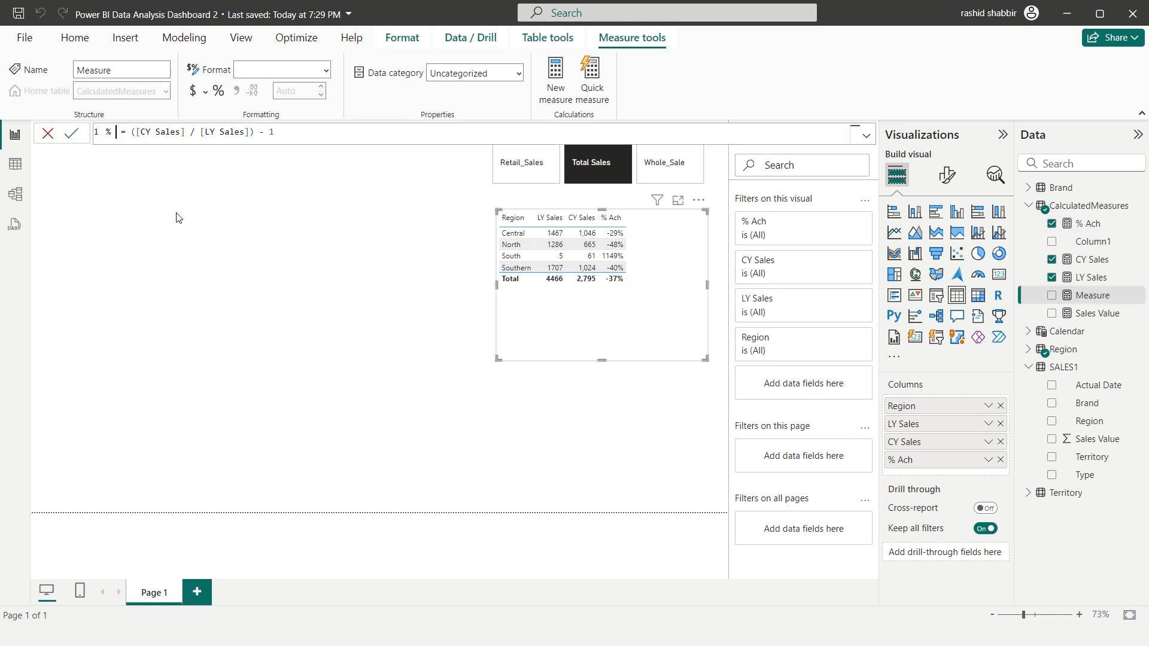
pyautogui.write('+/- ')
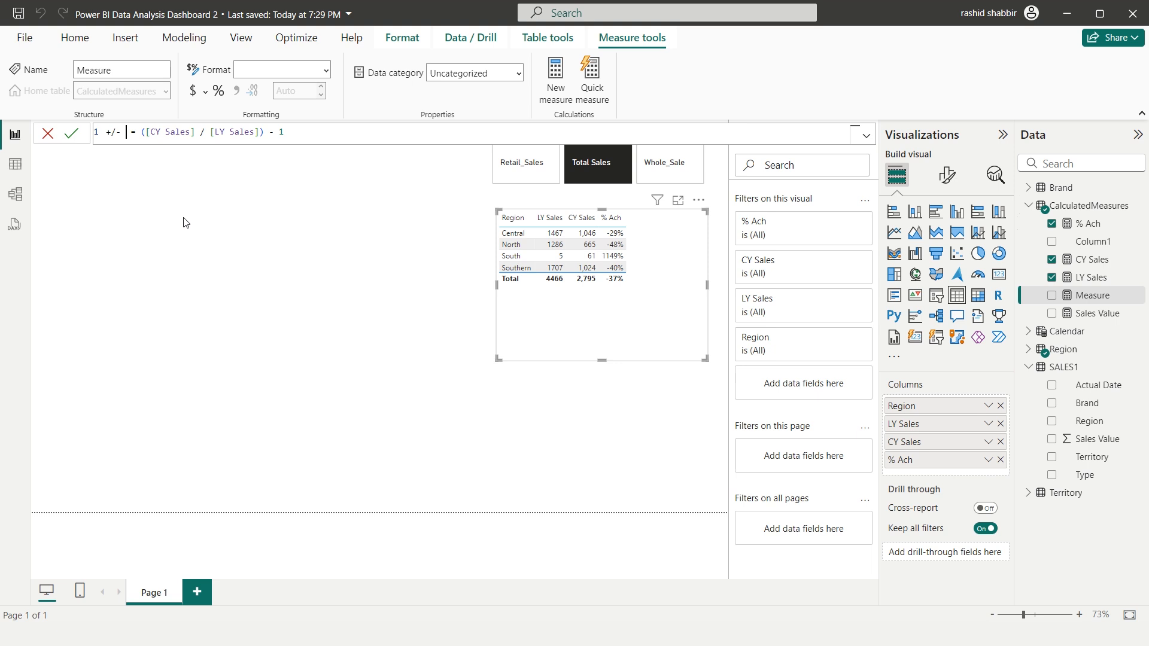
pyautogui.write('Ctns')
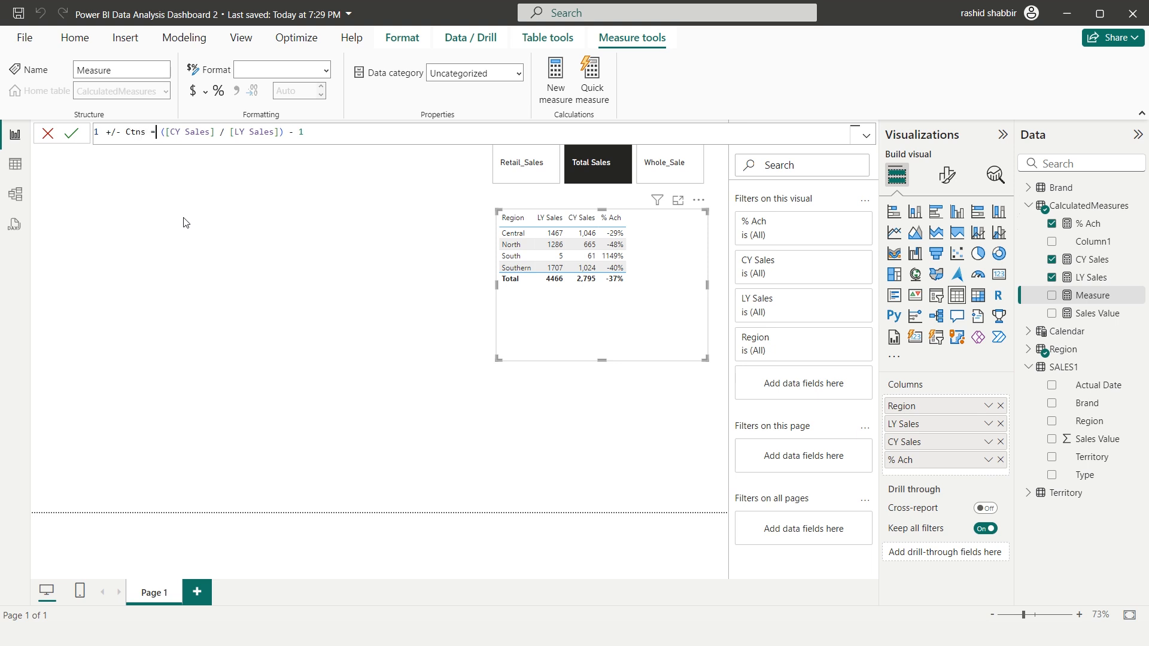
# Change the +/- Ctns formula to [CY Sales] - [LY Sales] and commit the measure
pyautogui.press('Right')
pyautogui.press('Right')
pyautogui.press('BackSpace')
pyautogui.hotkey('ctrl', 'Right')
pyautogui.hotkey('ctrl', 'Right')
pyautogui.hotkey('ctrl', 'Right')
pyautogui.hotkey('ctrl', 'Right')
pyautogui.press('BackSpace')
pyautogui.write('-')
pyautogui.press('End')
pyautogui.press('BackSpace')
pyautogui.press('BackSpace')
pyautogui.press('BackSpace')
pyautogui.press('BackSpace')
pyautogui.press('BackSpace')
pyautogui.press('BackSpace')
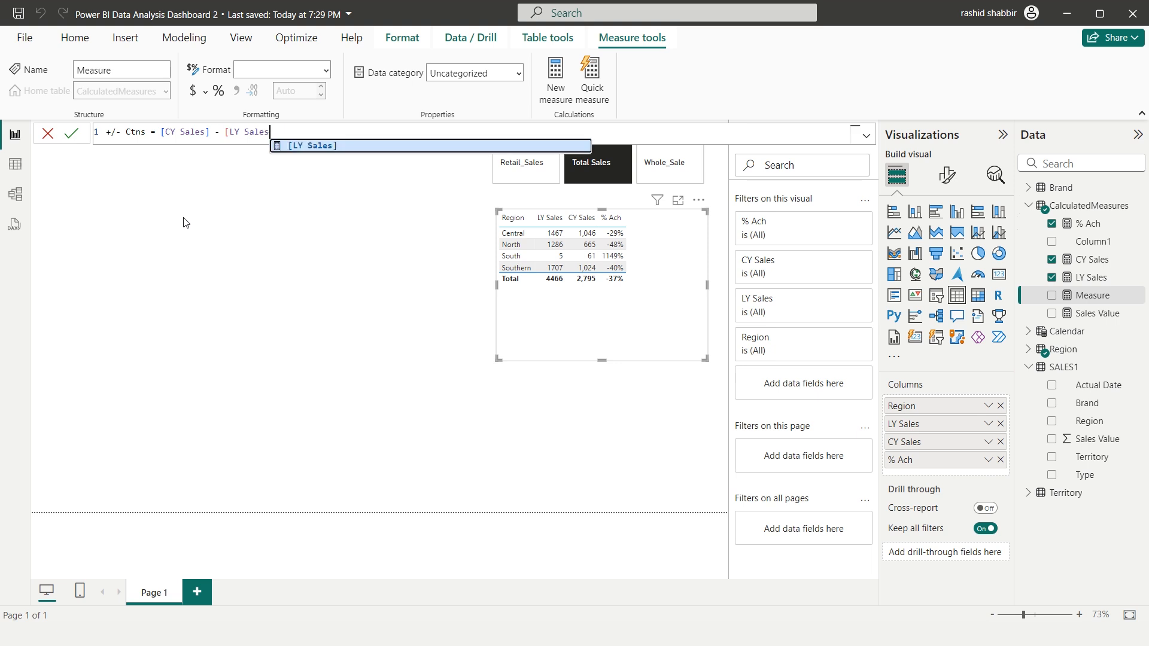
pyautogui.write(']')
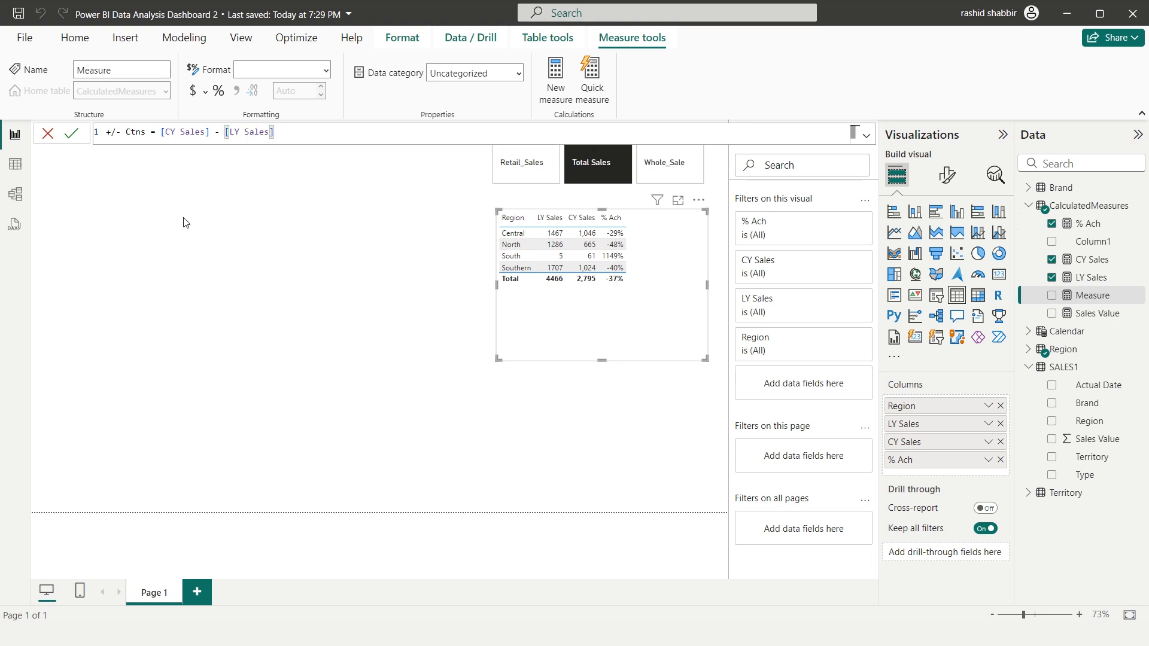
pyautogui.press('Return')
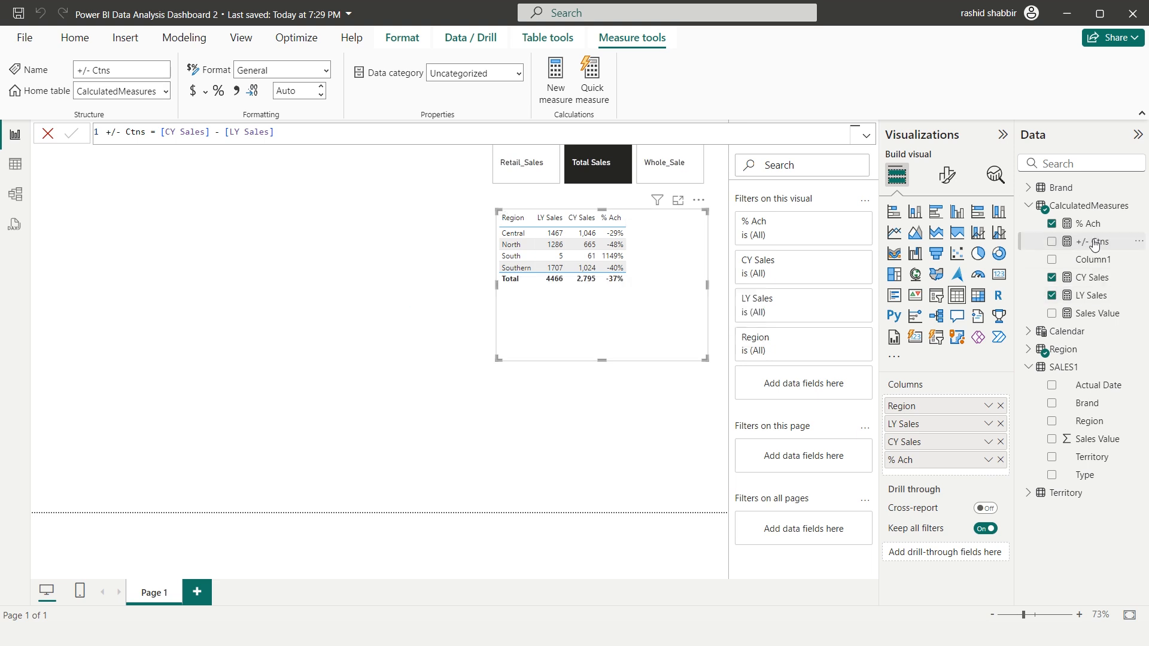
# Add +/- Ctns to the Region table visual and format it with a thousands separator and 0 decimal places
pyautogui.click(1052, 242)
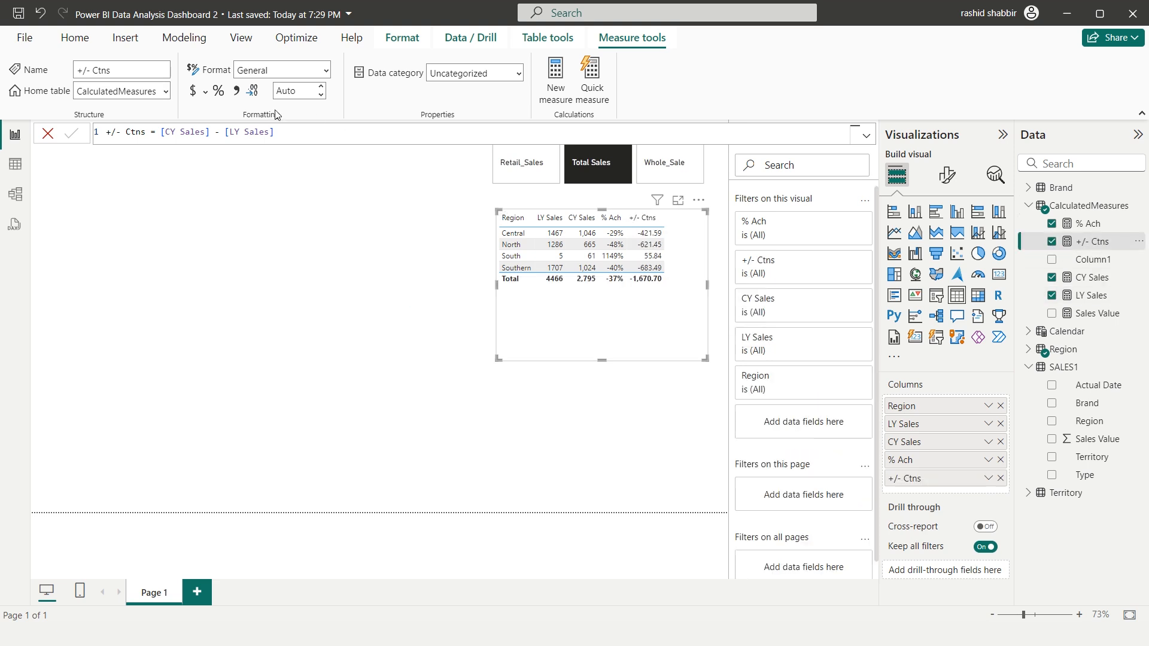
pyautogui.click(238, 93)
pyautogui.doubleClick(293, 95)
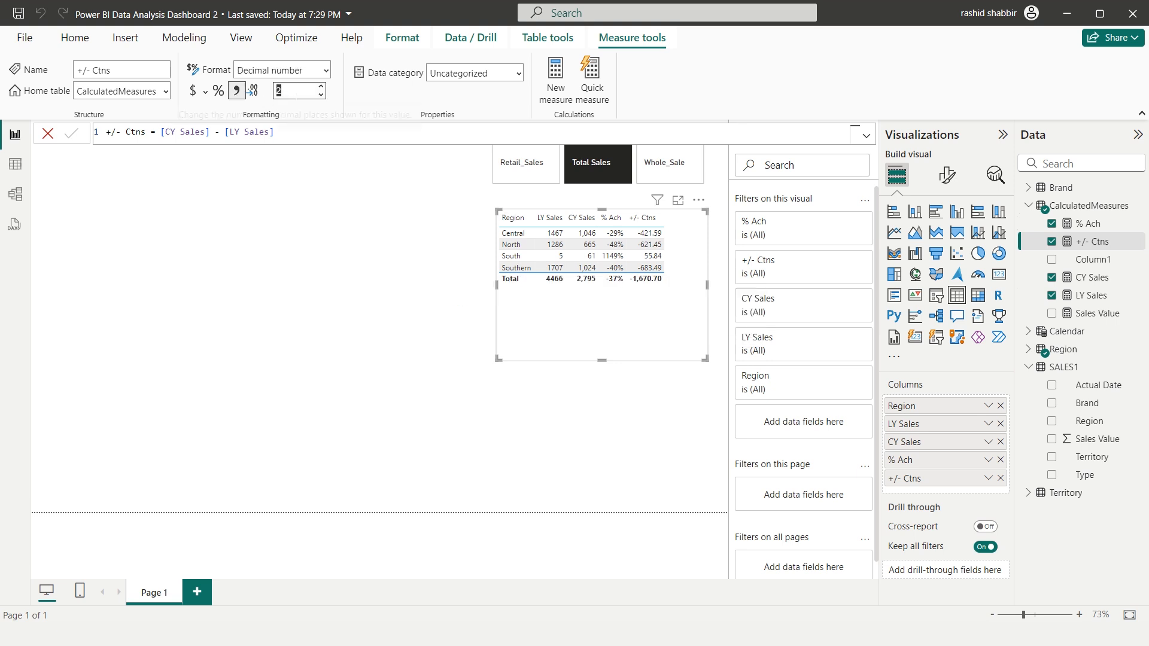
pyautogui.write('2')
pyautogui.press('BackSpace')
pyautogui.write('0')
pyautogui.press('Return')
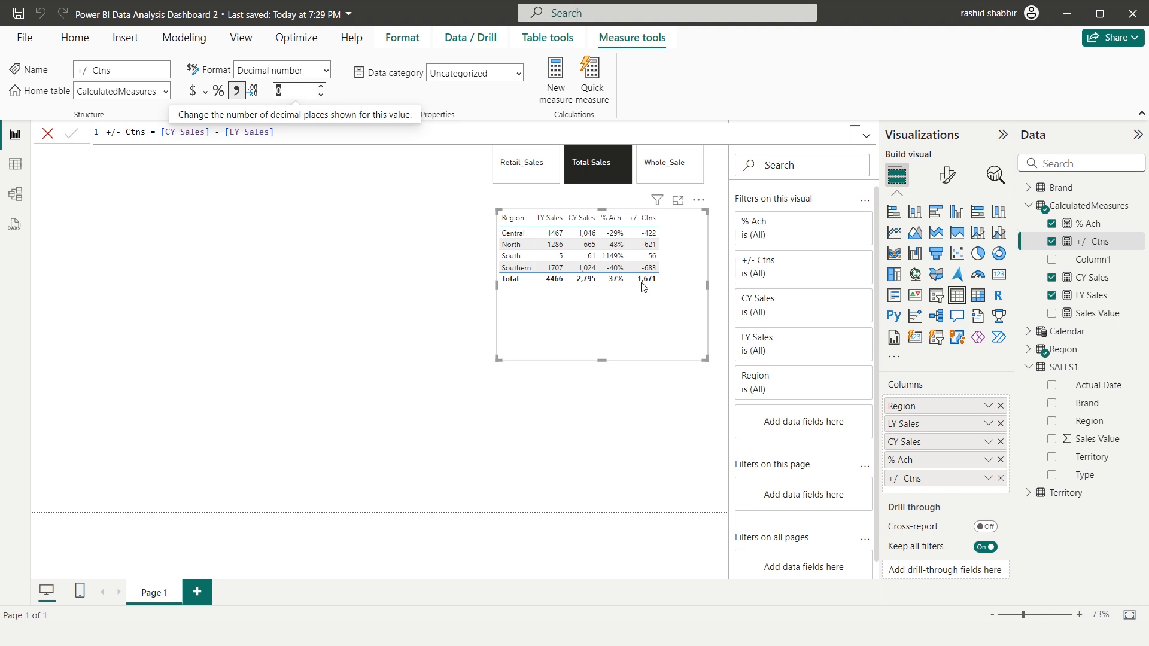
# Format the Region table's column headers as centered, bold white text at size 12 on a black background
pyautogui.click(676, 220)
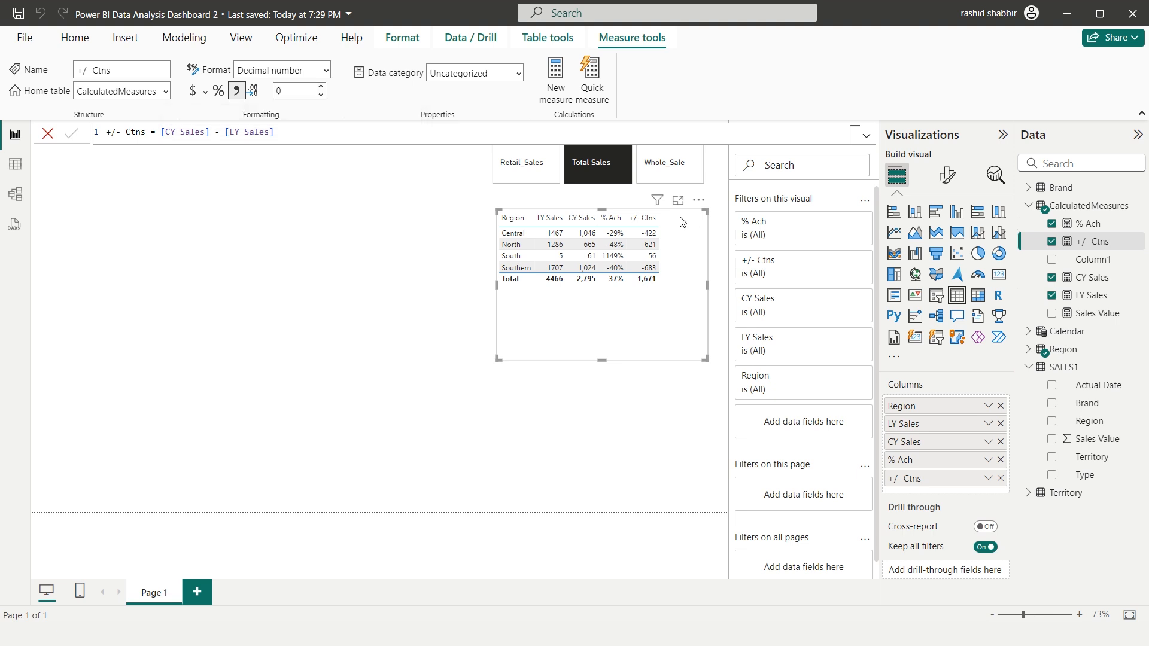
pyautogui.click(946, 177)
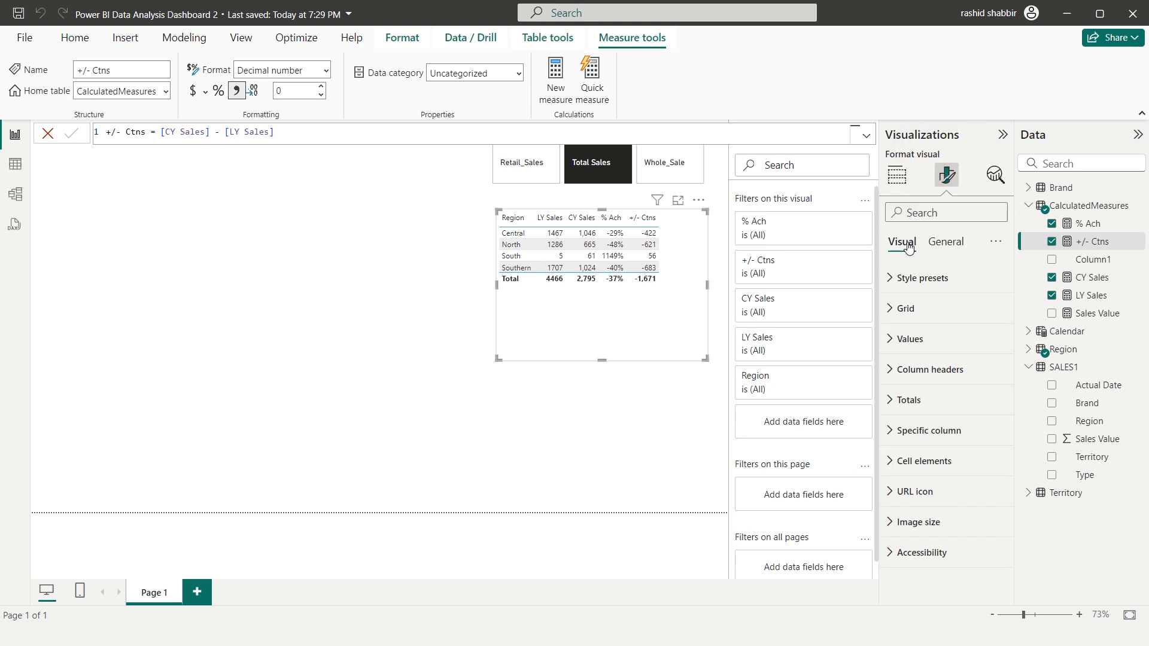
pyautogui.click(891, 371)
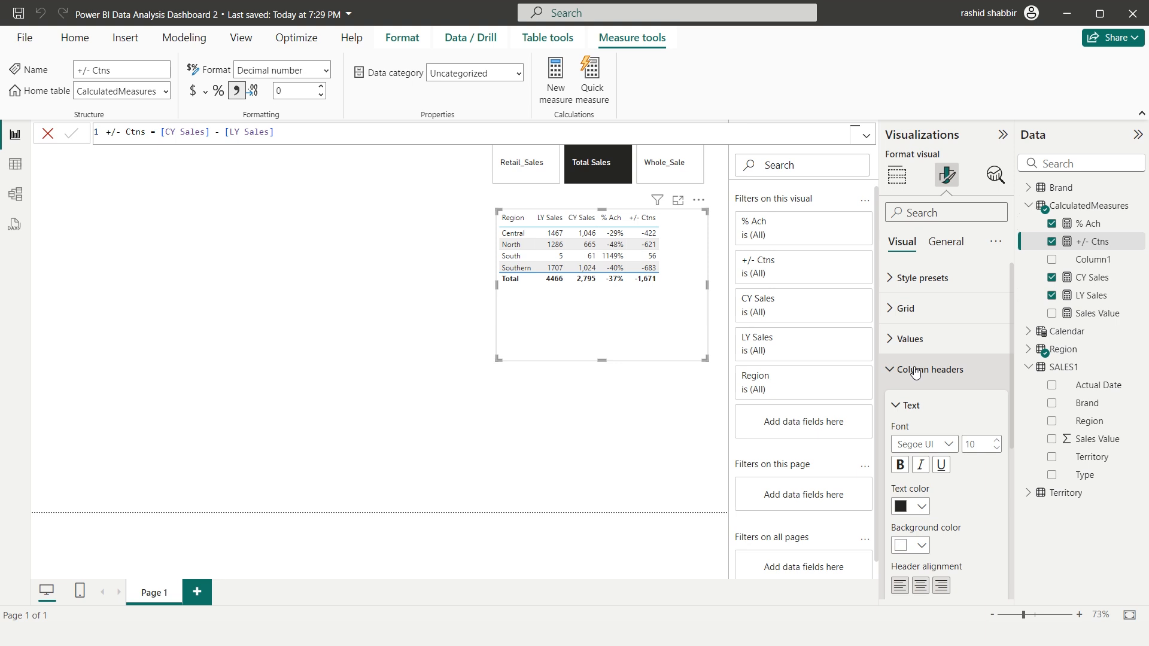
pyautogui.scroll(-2, 892, 375)
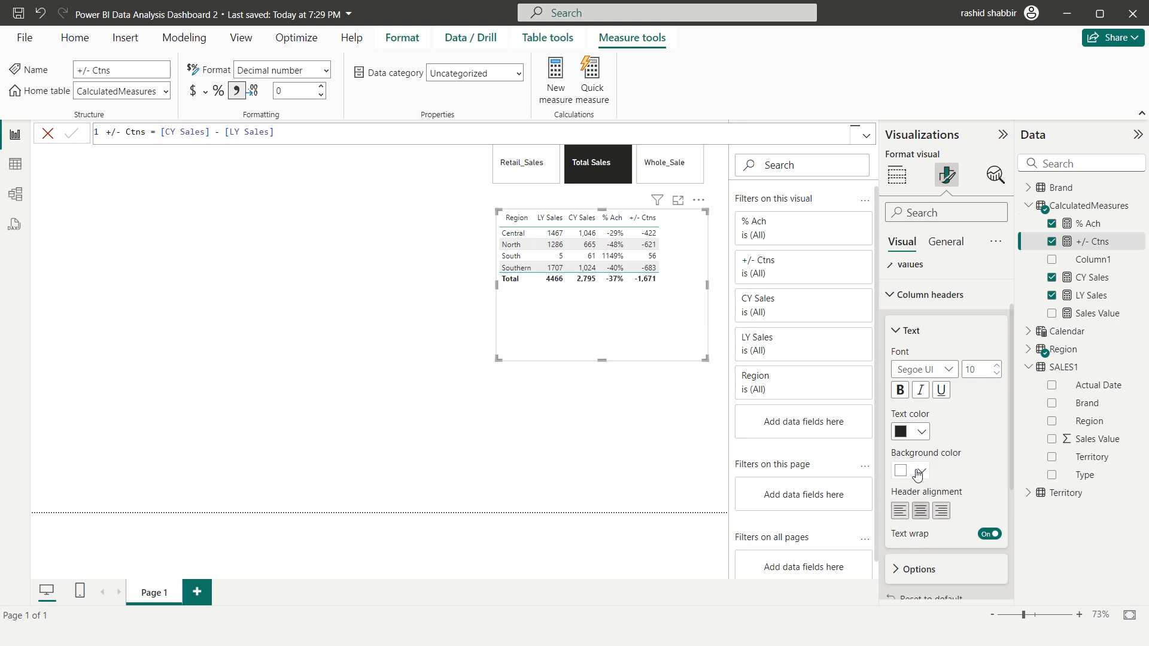
pyautogui.click(911, 470)
pyautogui.click(932, 233)
pyautogui.click(918, 432)
pyautogui.click(911, 194)
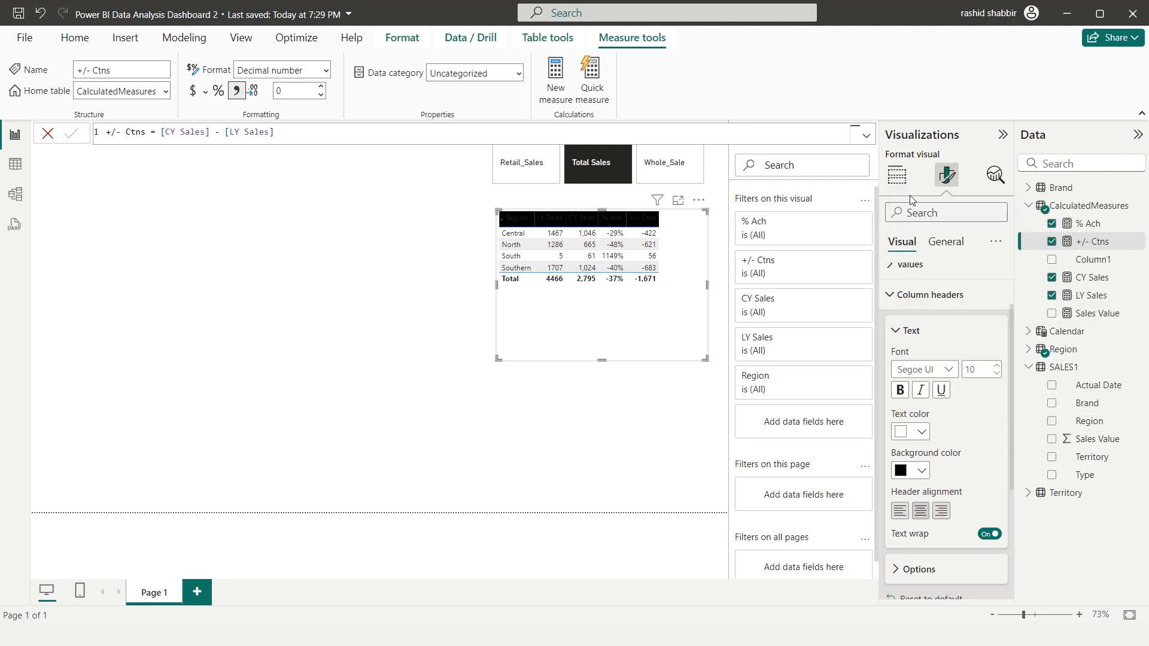
pyautogui.click(900, 391)
pyautogui.doubleClick(970, 370)
pyautogui.write('12')
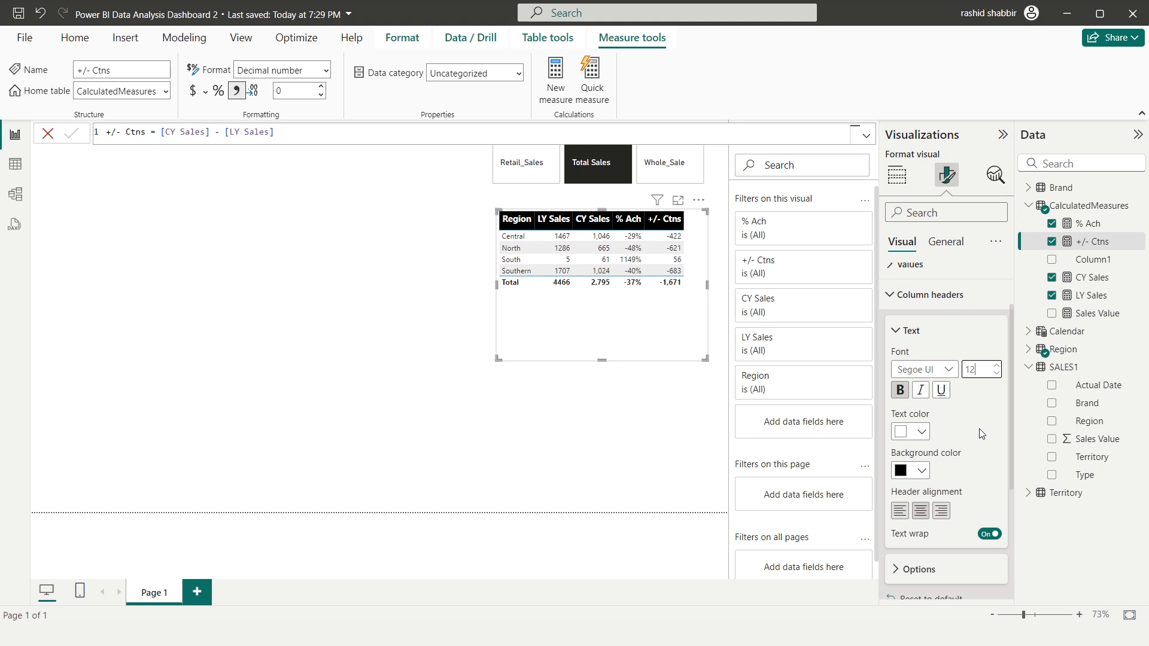
pyautogui.click(892, 298)
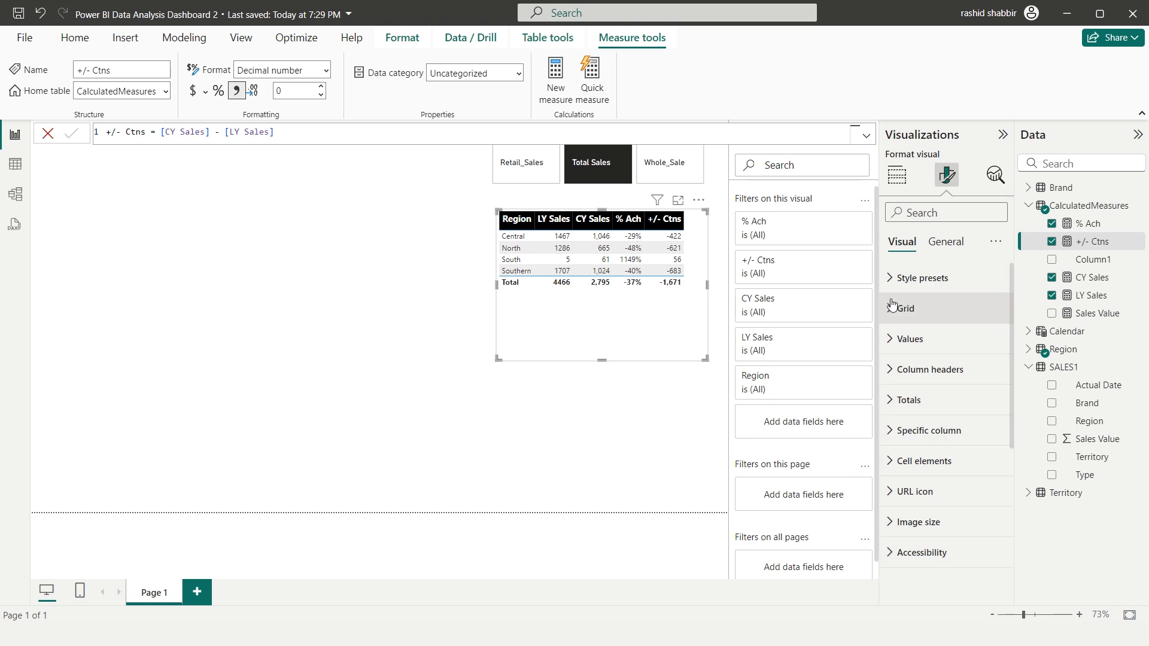
# Set the font size of the Region table's values to 12
pyautogui.click(890, 340)
pyautogui.doubleClick(969, 413)
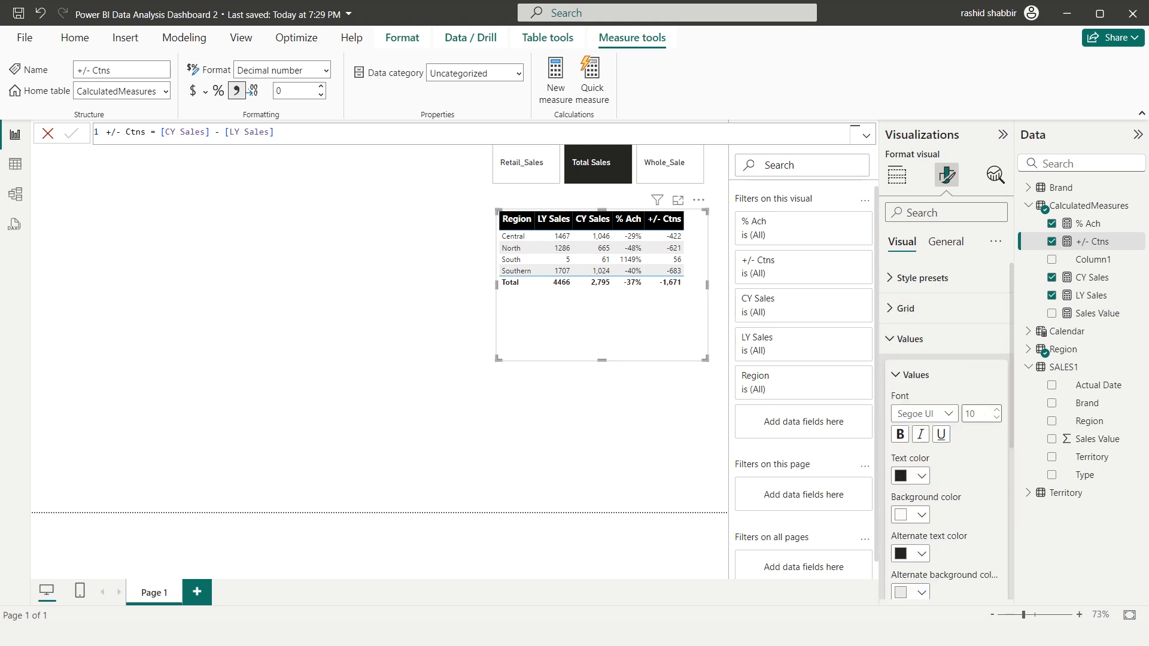
pyautogui.write('12')
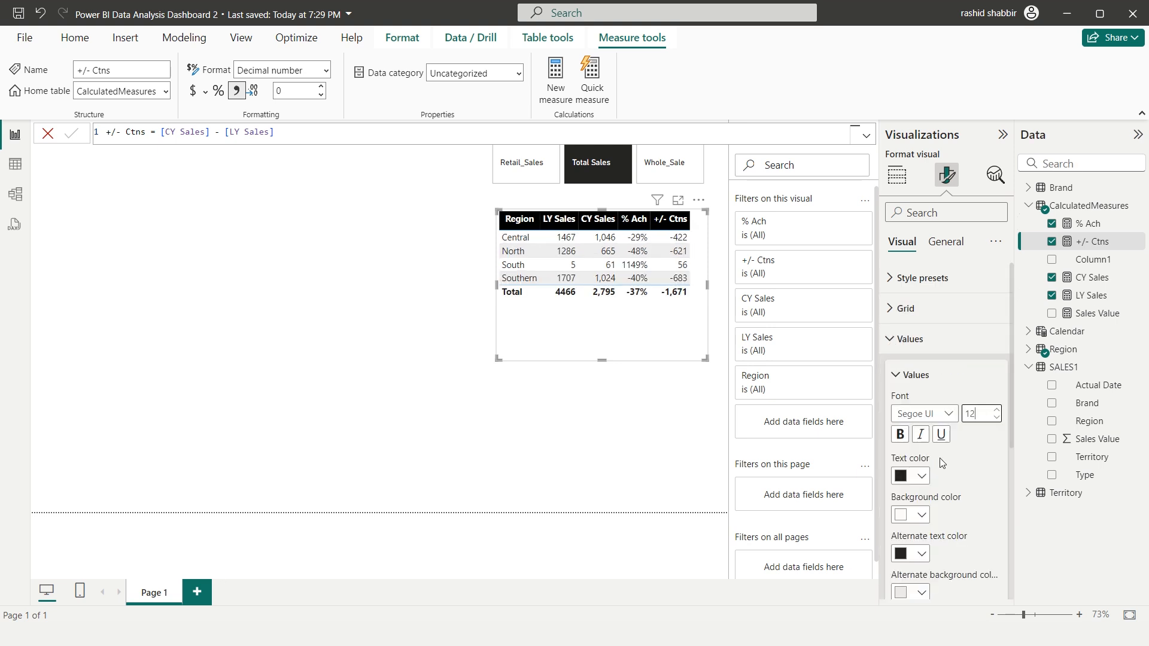
pyautogui.click(892, 345)
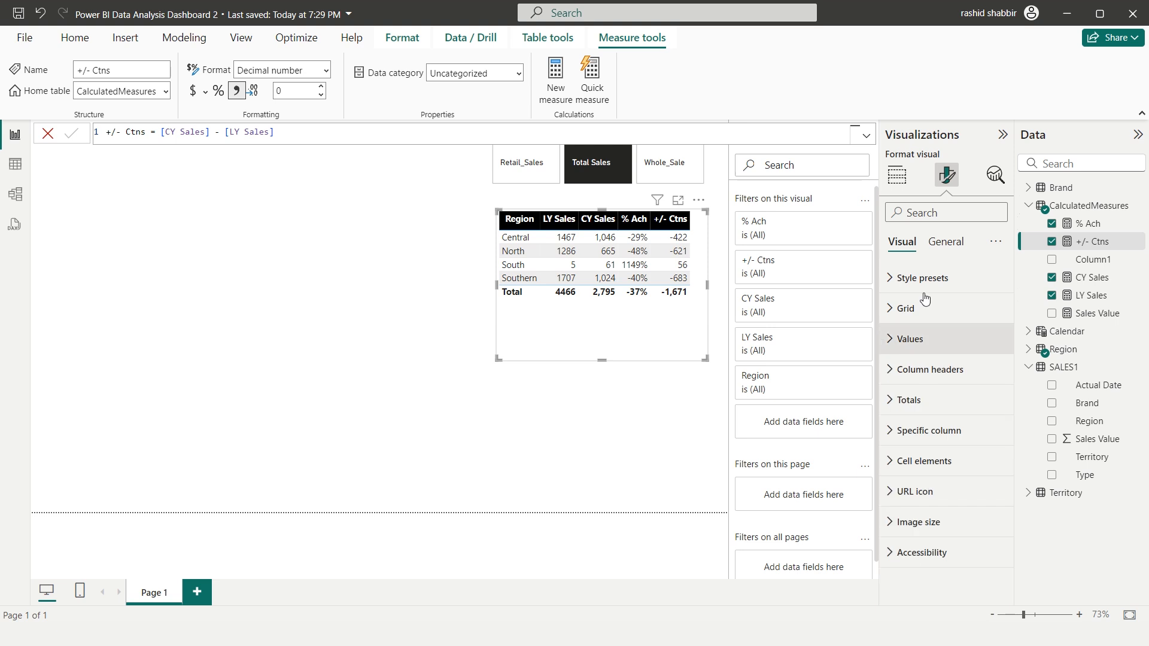
# Resize the Region table visual to a height of 165 and a width of 403
pyautogui.click(945, 243)
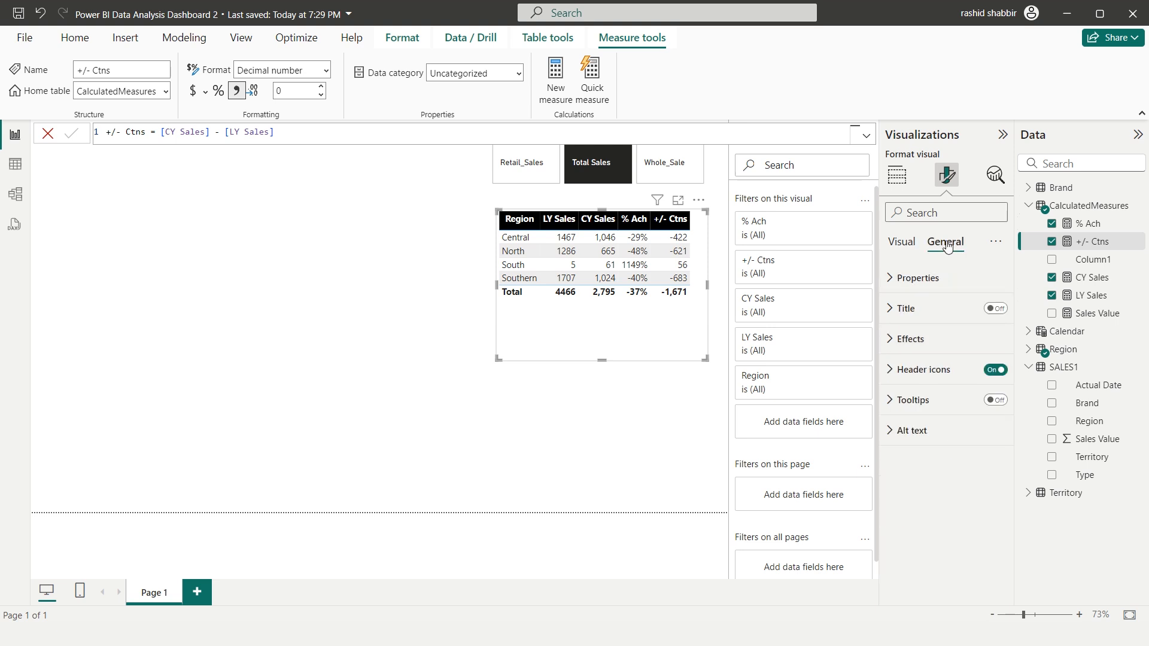
pyautogui.click(890, 280)
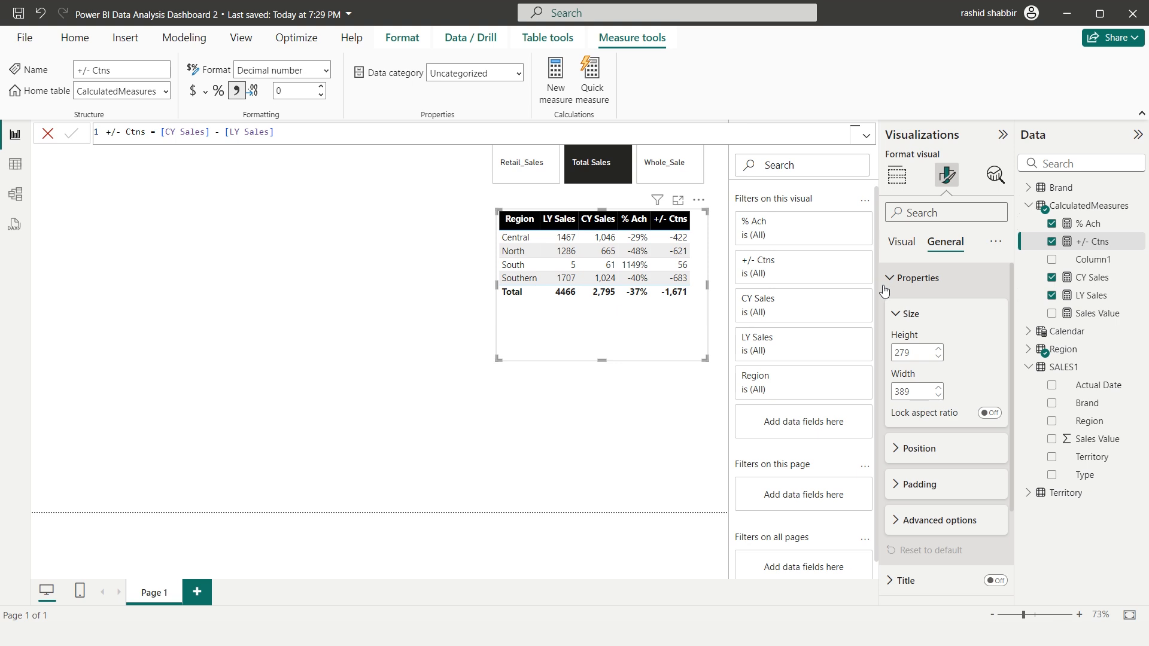
pyautogui.click(922, 352)
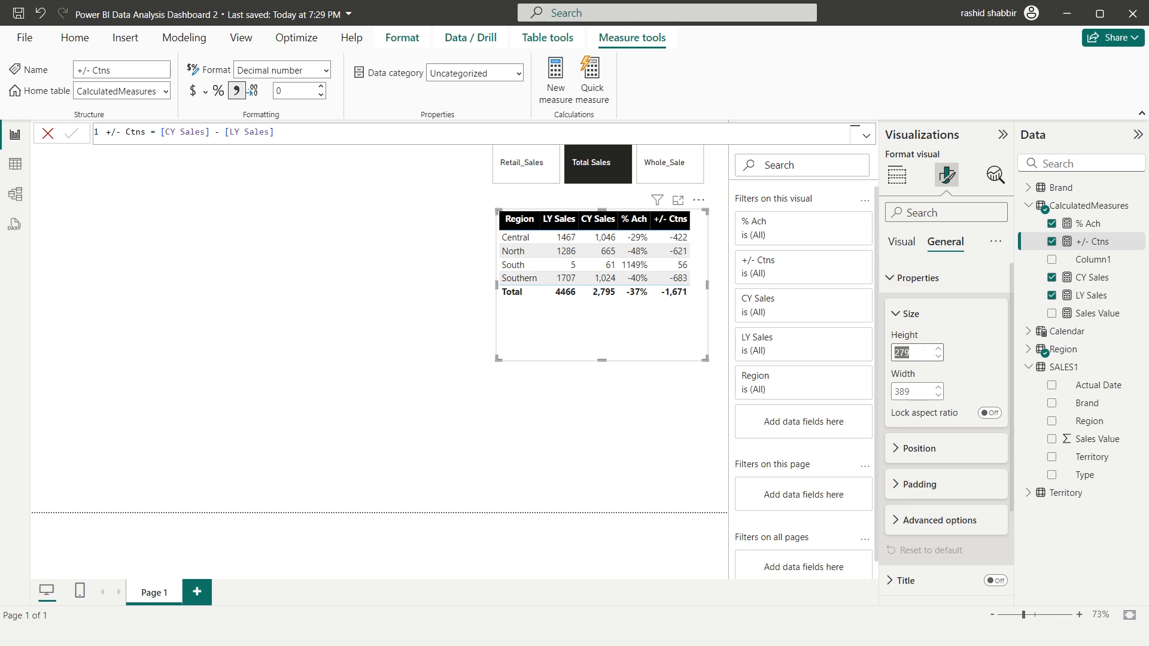
pyautogui.write('165')
pyautogui.press('Tab')
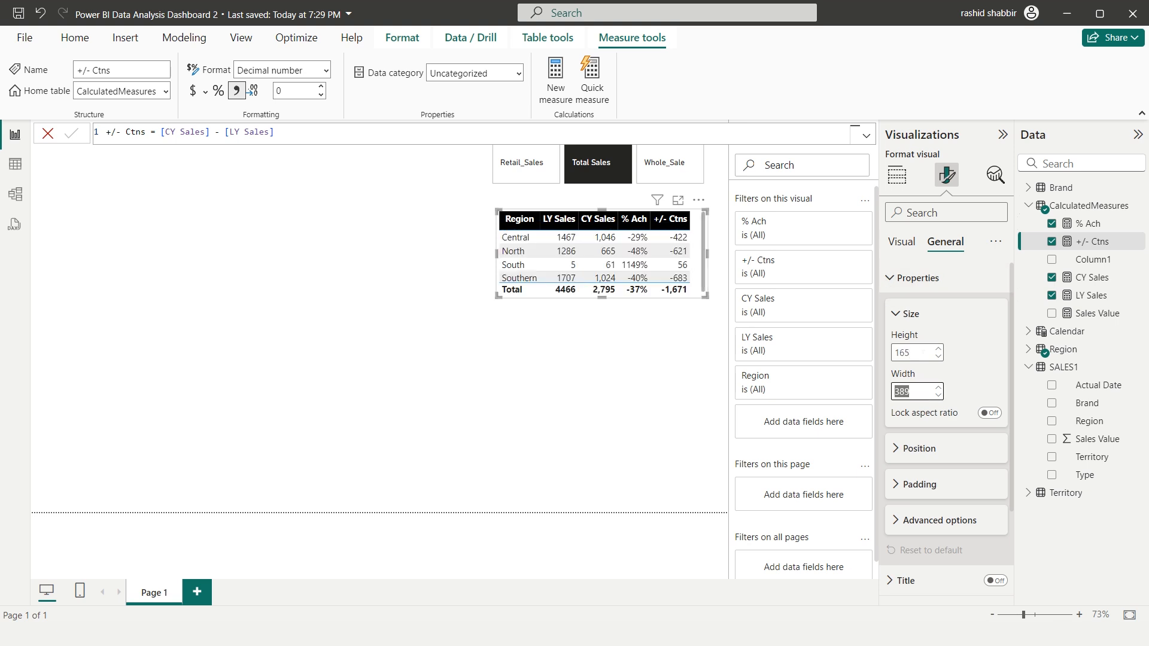
pyautogui.write('403')
pyautogui.press('Tab')
pyautogui.scroll(-1, 896, 383)
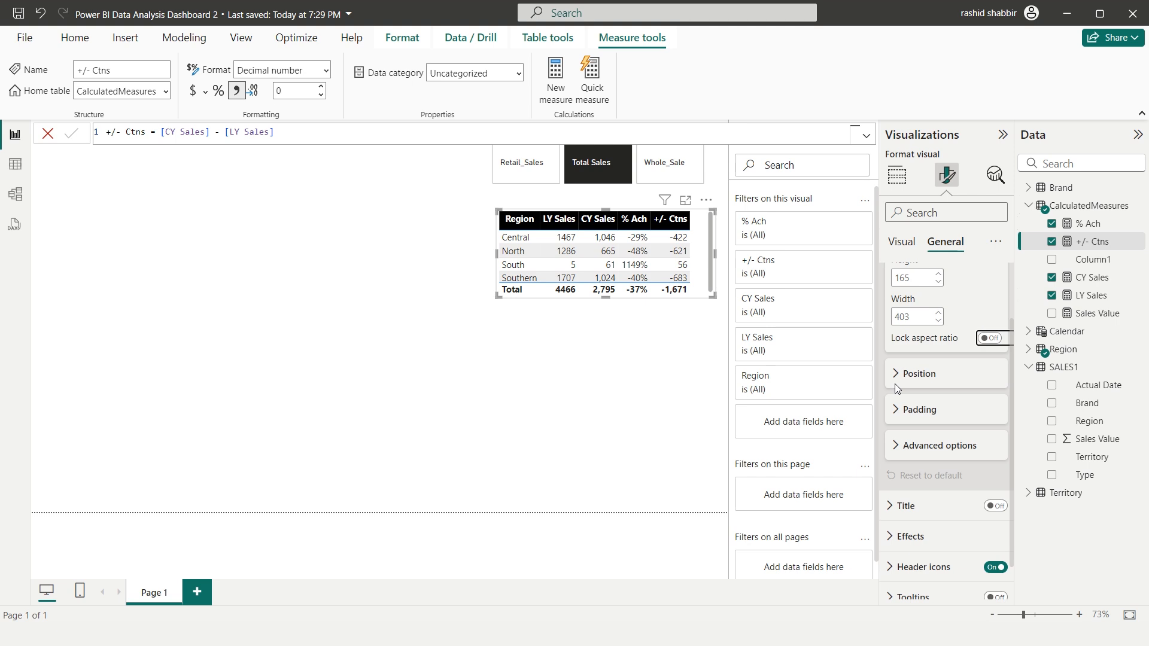
# Position the Region table visual at horizontal 865 and vertical 96
pyautogui.press('Tab')
pyautogui.press('Up')
pyautogui.press('Up')
pyautogui.press('Up')
pyautogui.press('Up')
pyautogui.press('Up')
pyautogui.press('Up')
pyautogui.press('Up')
pyautogui.press('Up')
pyautogui.press('Up')
pyautogui.press('Up')
pyautogui.press('Up')
pyautogui.press('Up')
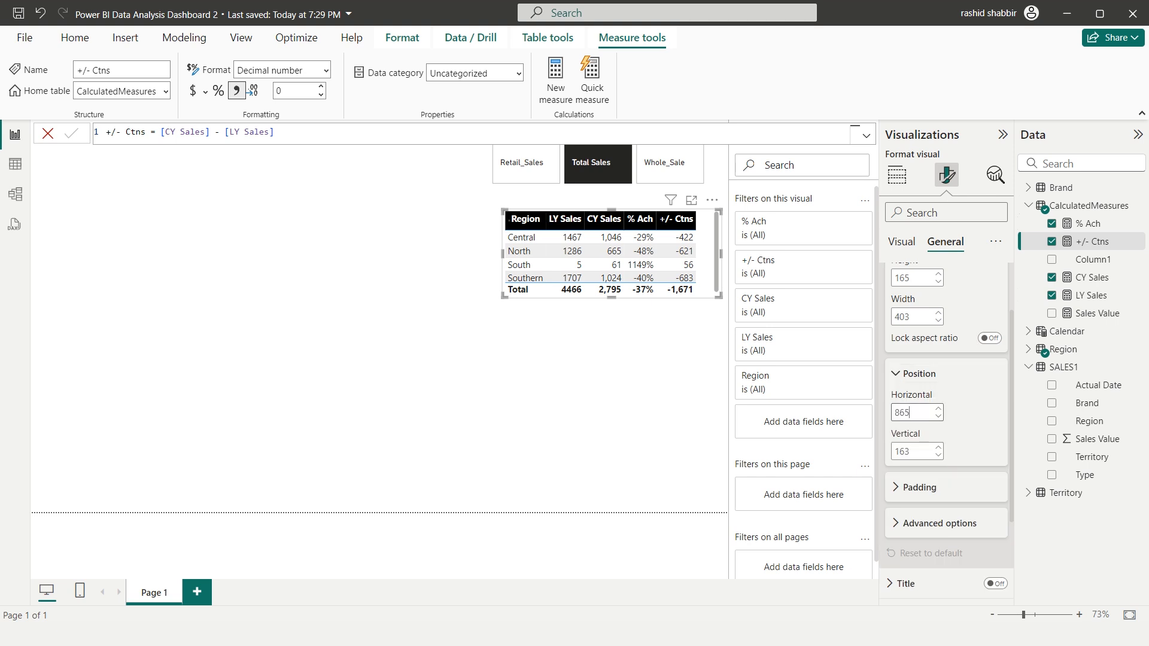
pyautogui.press('Tab')
pyautogui.write('96')
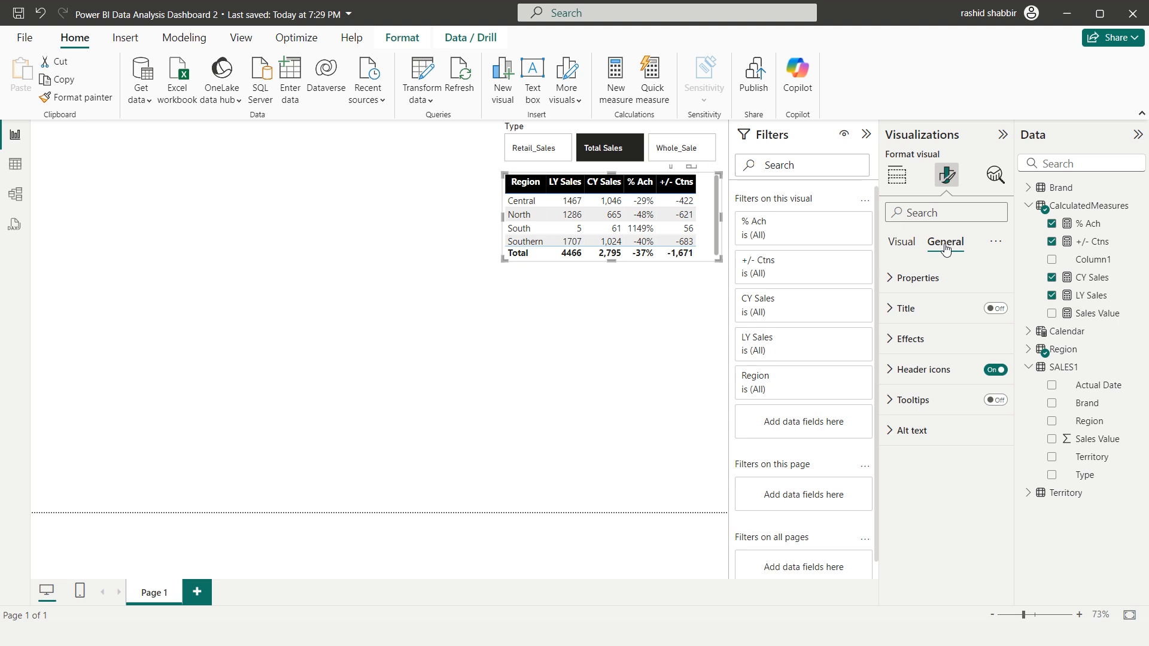
# Turn on the Region table's visual border and set its colour to Black, 40% lighter
pyautogui.click(890, 345)
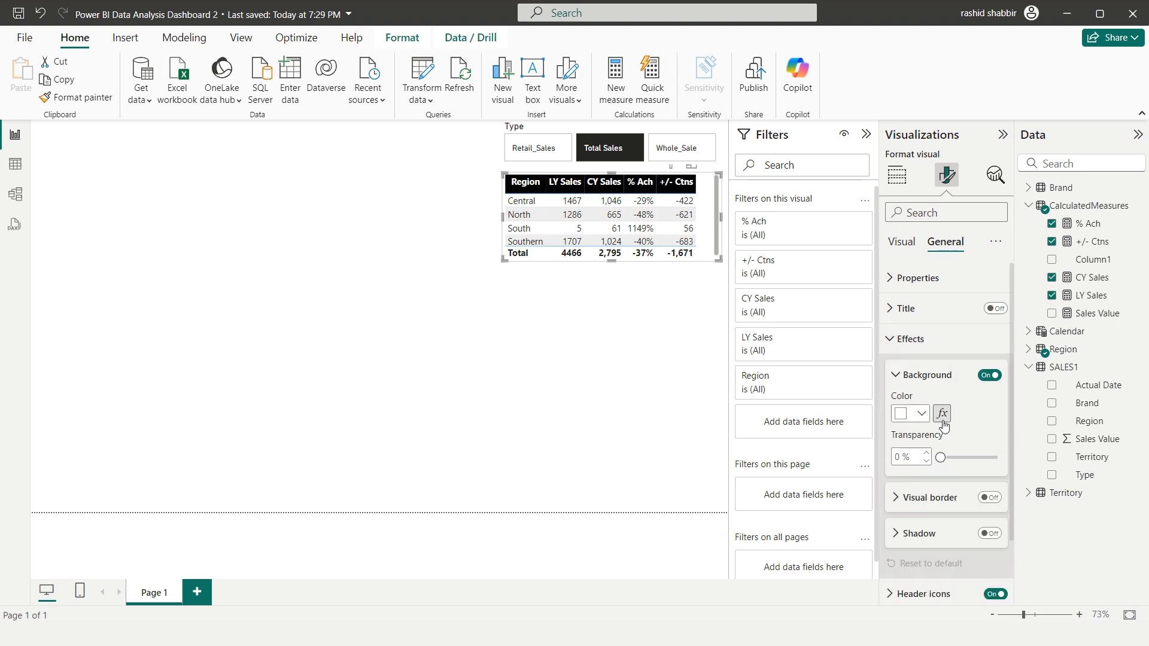
pyautogui.click(988, 498)
pyautogui.click(896, 503)
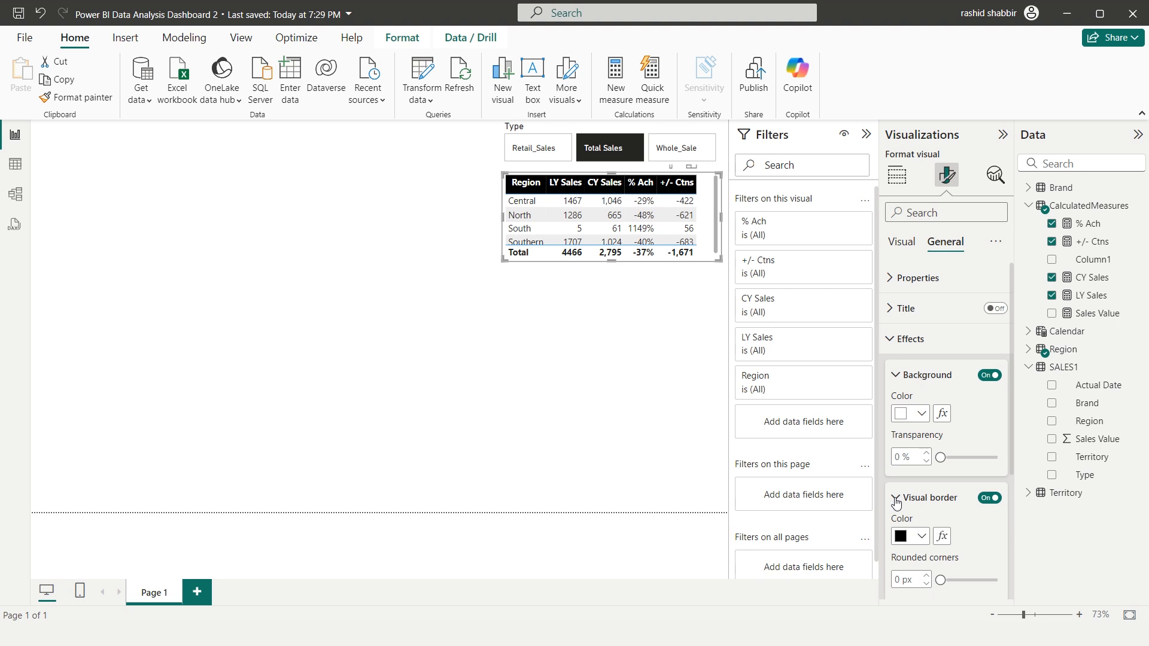
pyautogui.scroll(-1, 896, 504)
pyautogui.click(923, 462)
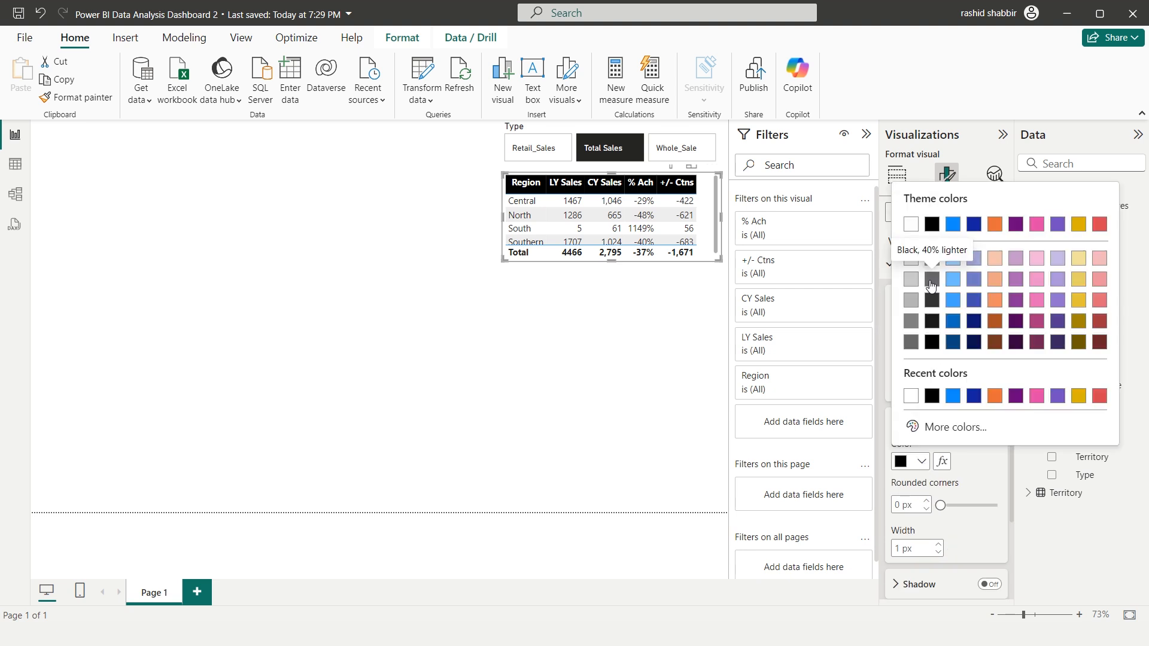
pyautogui.click(931, 281)
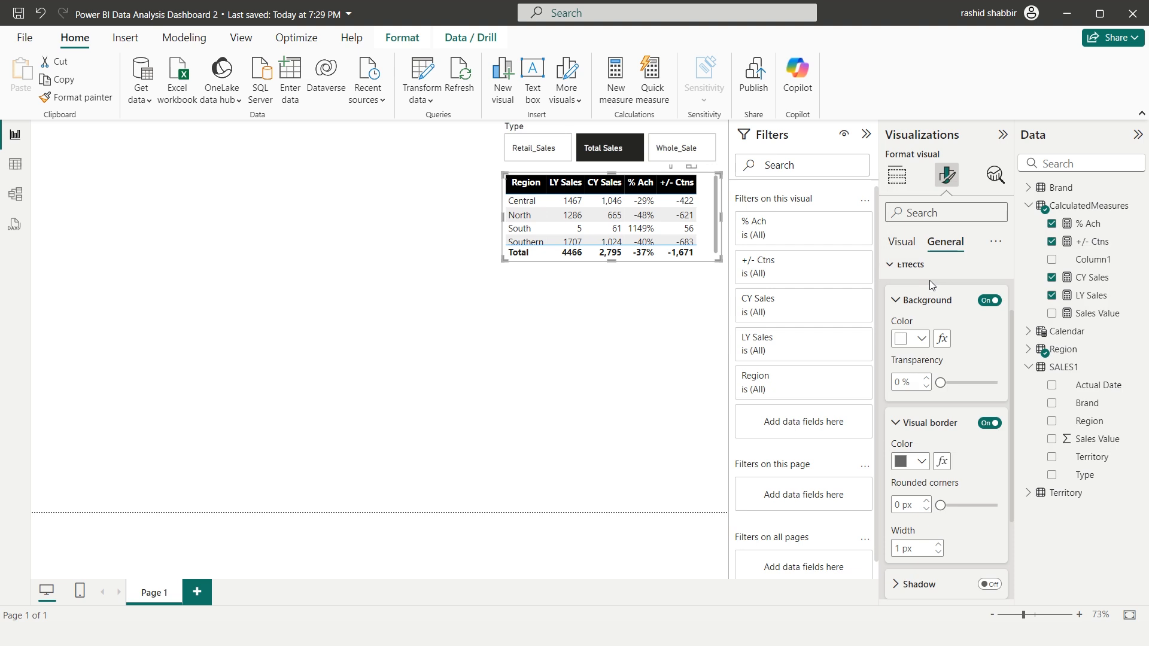
pyautogui.click(594, 303)
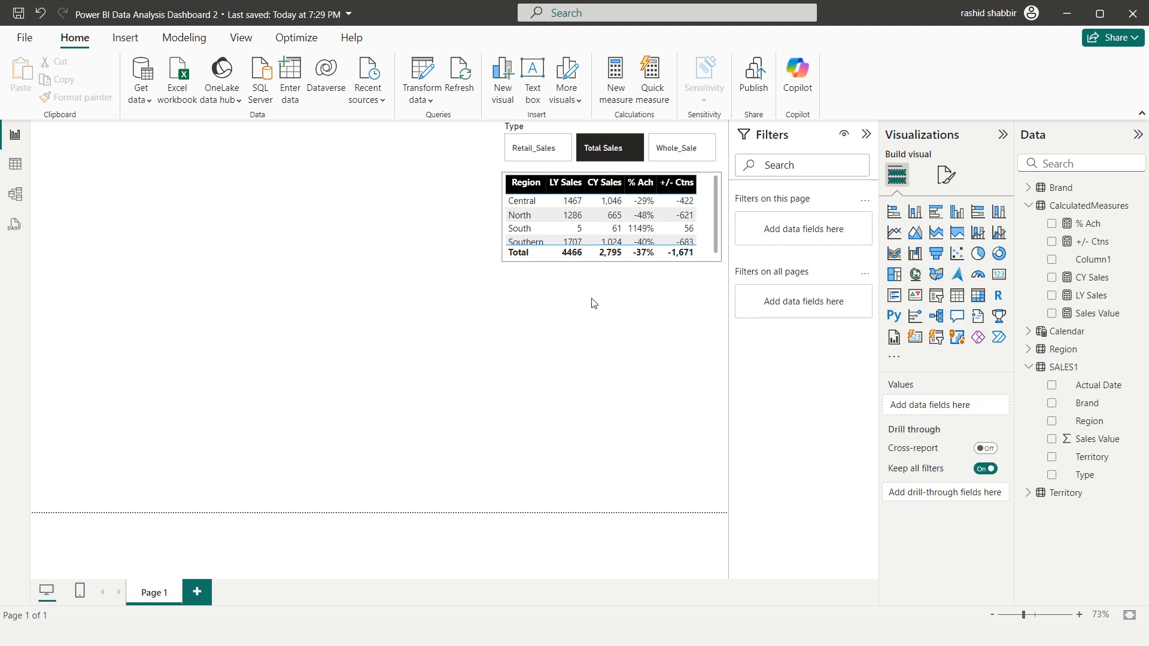
# Duplicate the Region table and place the copy directly below the original
pyautogui.click(593, 251)
pyautogui.hotkey('ctrl', 'c')
pyautogui.hotkey('ctrl', 'v')
pyautogui.moveTo(568, 236); pyautogui.dragTo(572, 274)
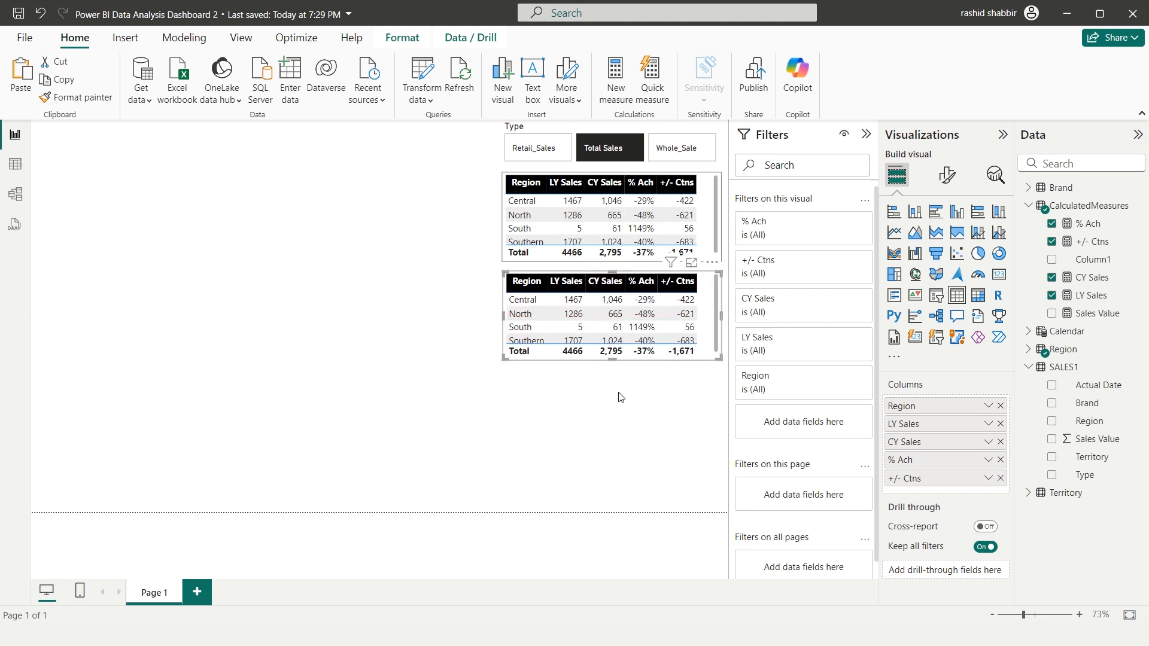
# Replace the Region column in the copied table with the Brand field from the Brand table
pyautogui.click(1000, 408)
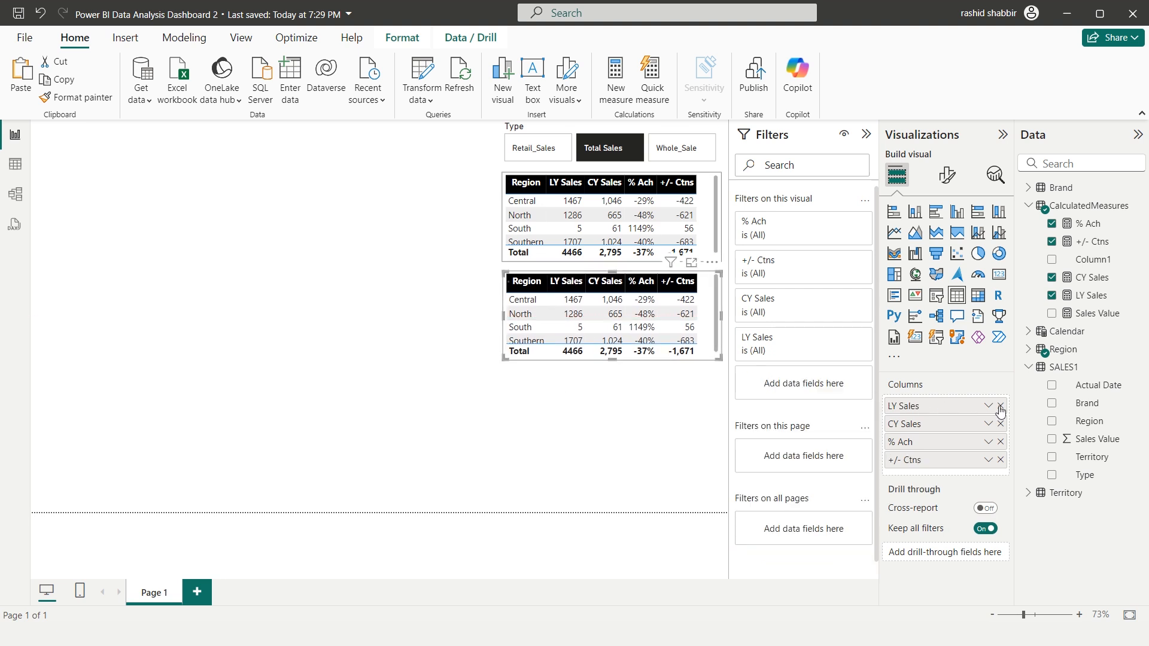
pyautogui.click(1028, 367)
pyautogui.click(1028, 205)
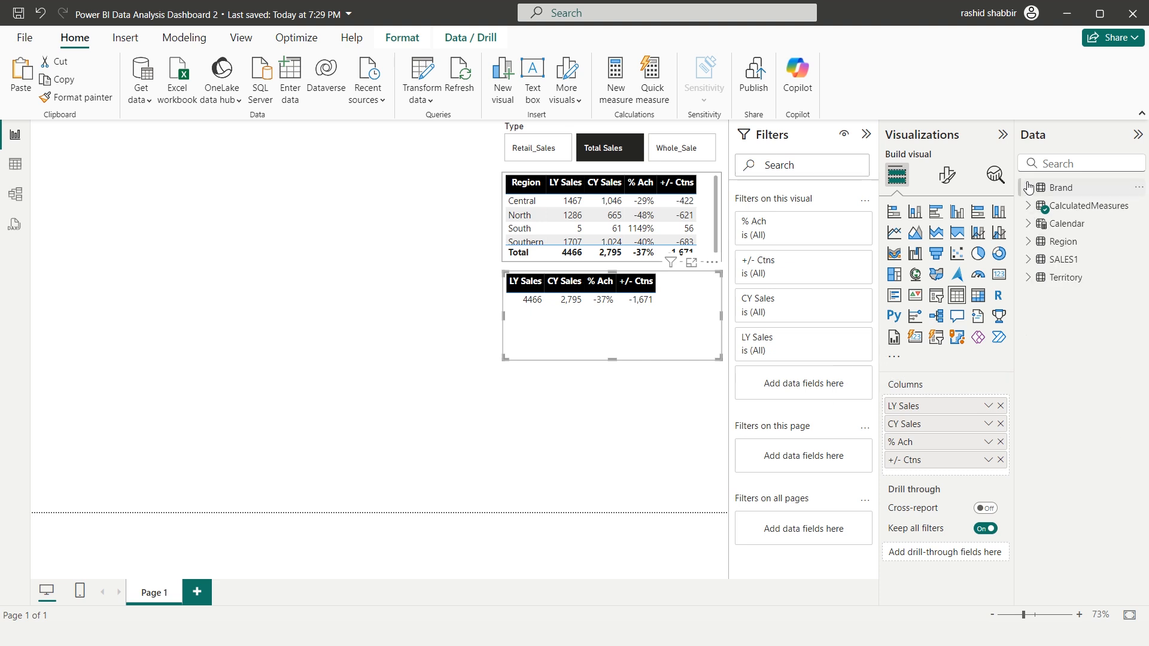
pyautogui.click(1028, 187)
pyautogui.moveTo(1086, 205); pyautogui.dragTo(945, 400)
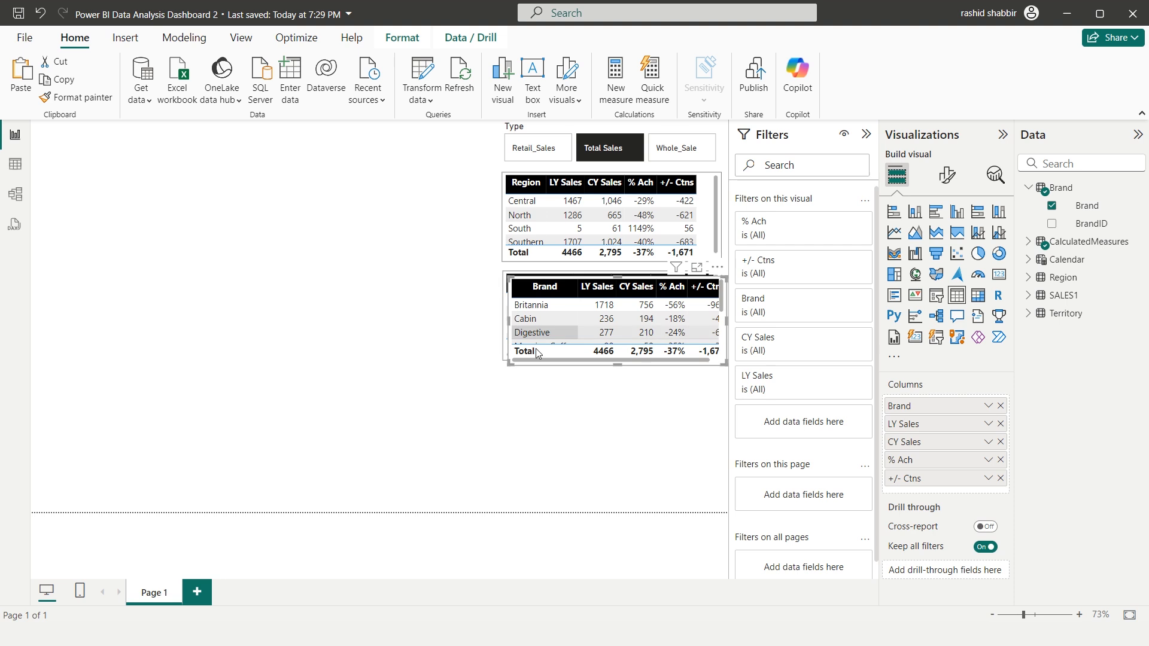
# Place a taller copy of the Brand table beneath it and replace its Brand column with Territory from the Territory table
pyautogui.moveTo(529, 279); pyautogui.dragTo(523, 374)
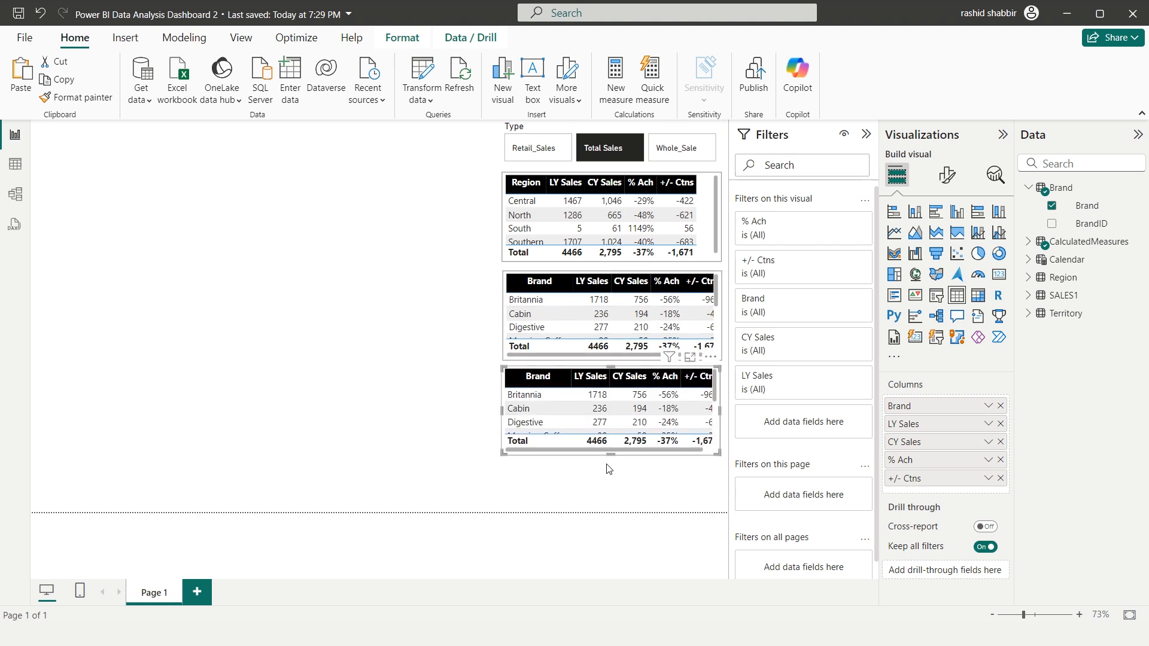
pyautogui.moveTo(611, 455); pyautogui.dragTo(611, 502)
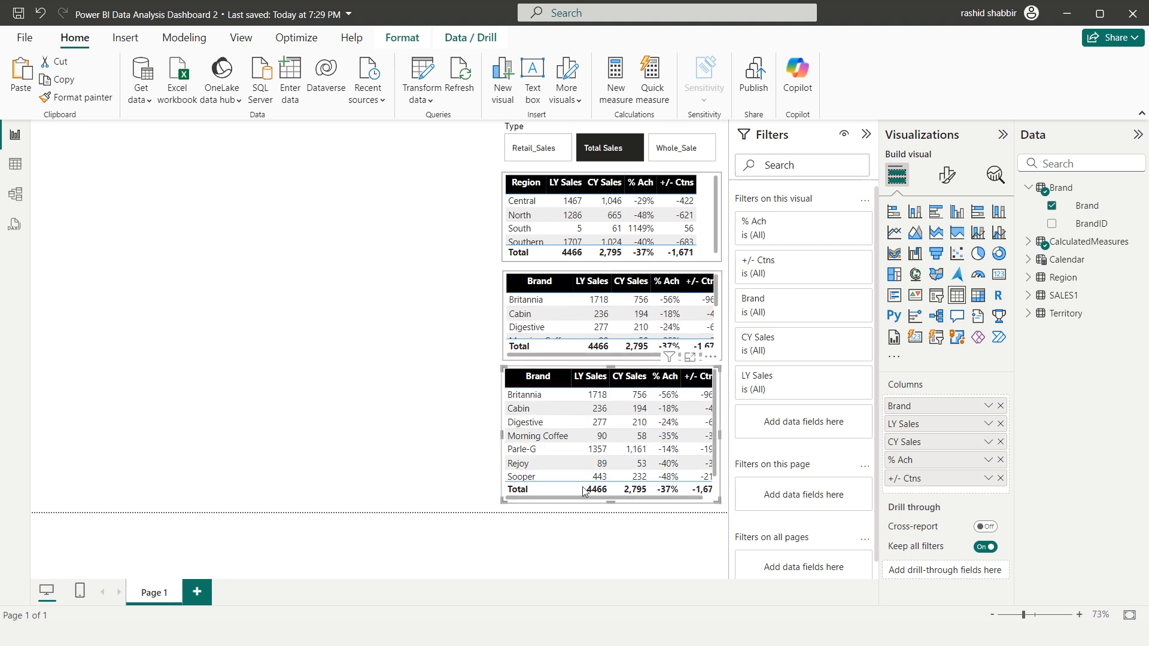
pyautogui.click(1001, 406)
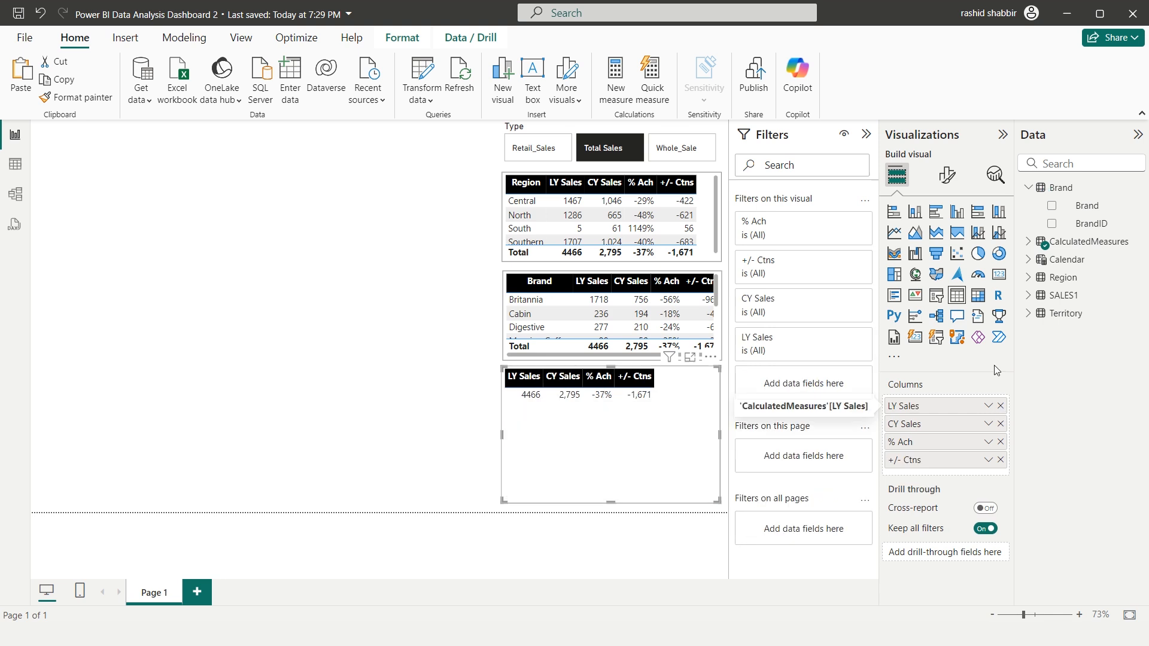
pyautogui.click(1028, 313)
pyautogui.moveTo(1085, 329); pyautogui.dragTo(926, 405)
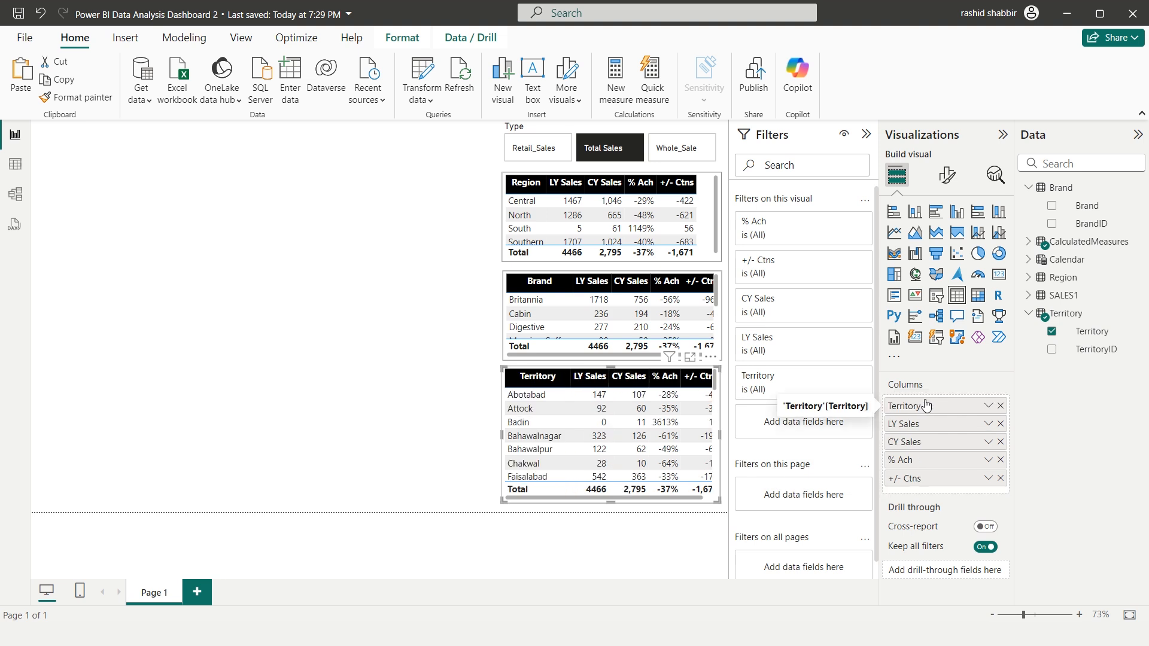
# Widen the Region, Brand and Territory tables slightly on their left side, keeping their left edges aligned
pyautogui.moveTo(502, 219); pyautogui.dragTo(490, 219)
pyautogui.moveTo(503, 316); pyautogui.dragTo(490, 317)
pyautogui.click(508, 438)
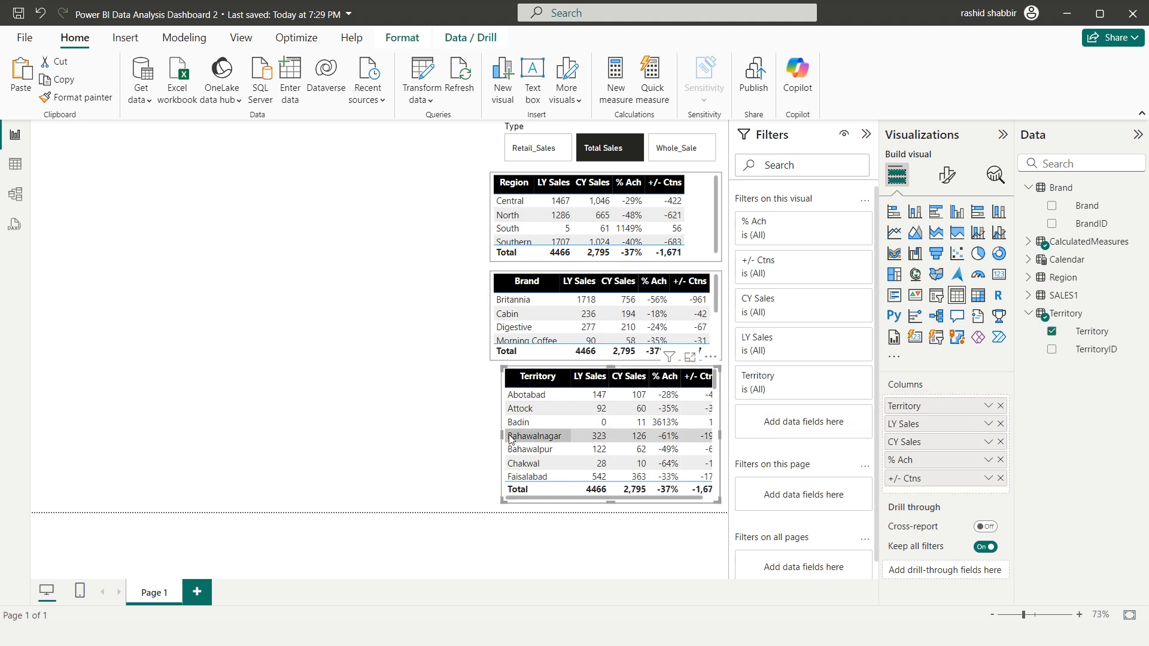
pyautogui.moveTo(502, 435); pyautogui.dragTo(490, 435)
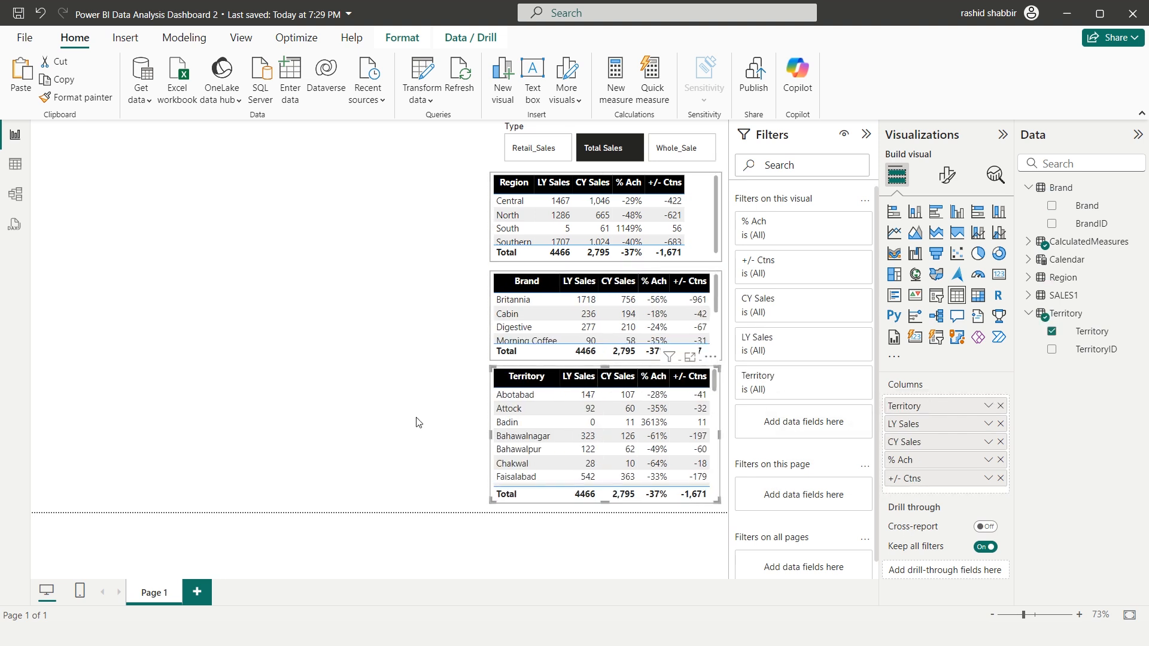
# Sort the Region, Brand and Territory tables by LY Sales in descending order
pyautogui.click(542, 190)
pyautogui.click(569, 286)
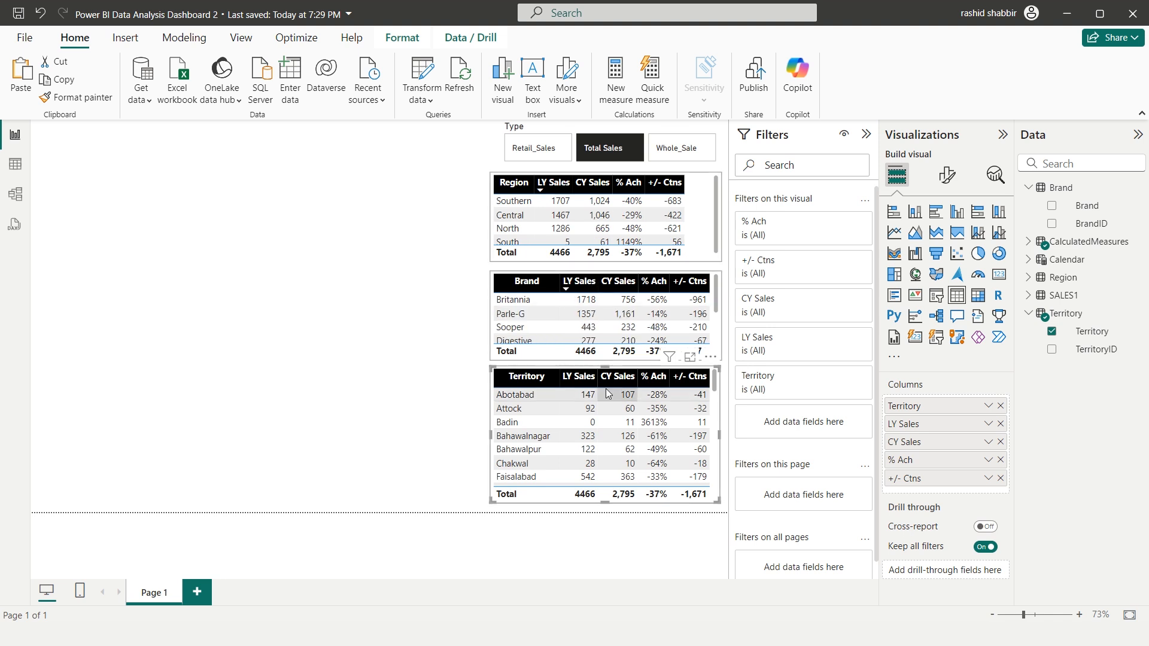
pyautogui.click(570, 379)
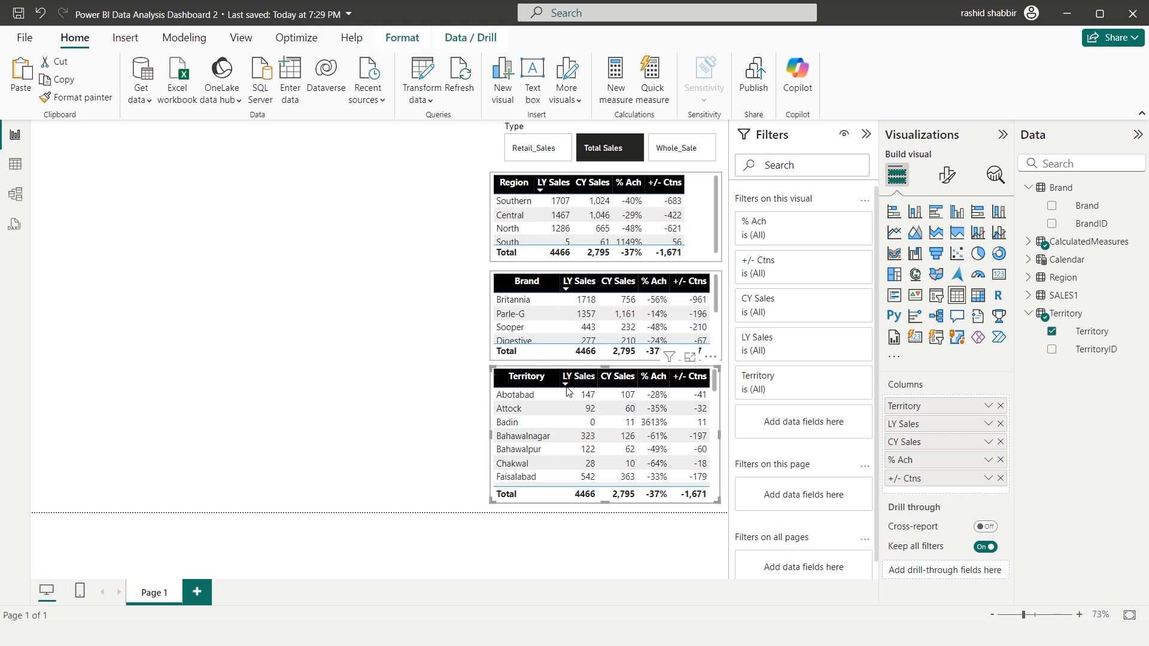
pyautogui.click(436, 399)
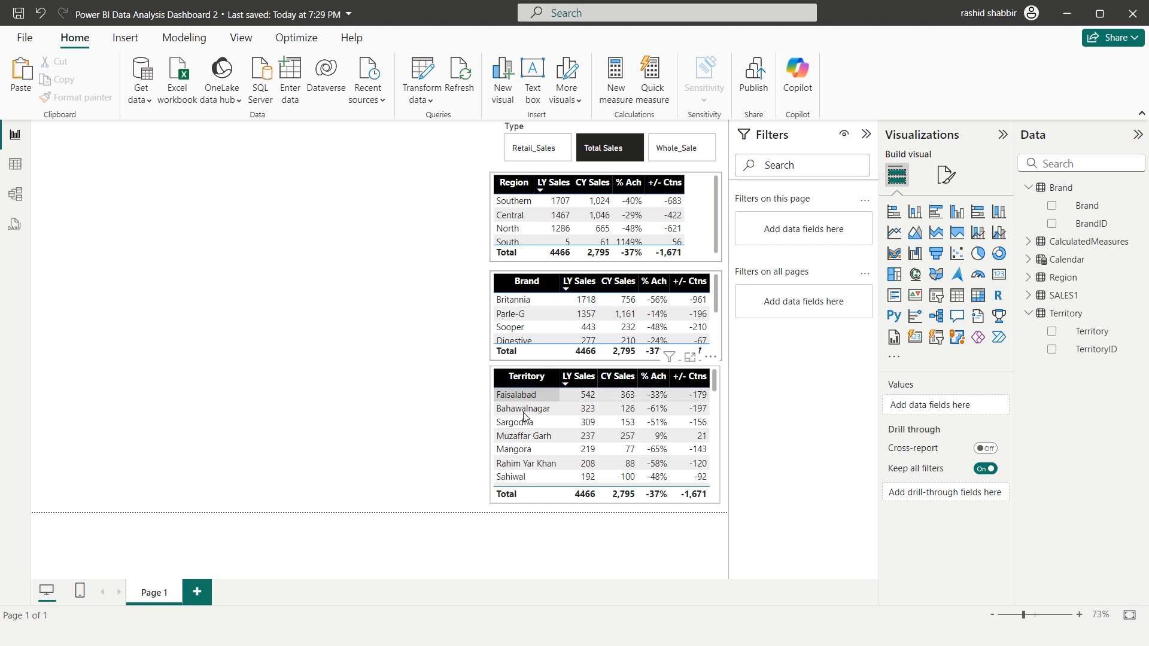
# Check how the three tables respond to the Retail_Sales, Total Sales and Whole_Sale options of the Type slicer
pyautogui.click(534, 157)
pyautogui.click(600, 154)
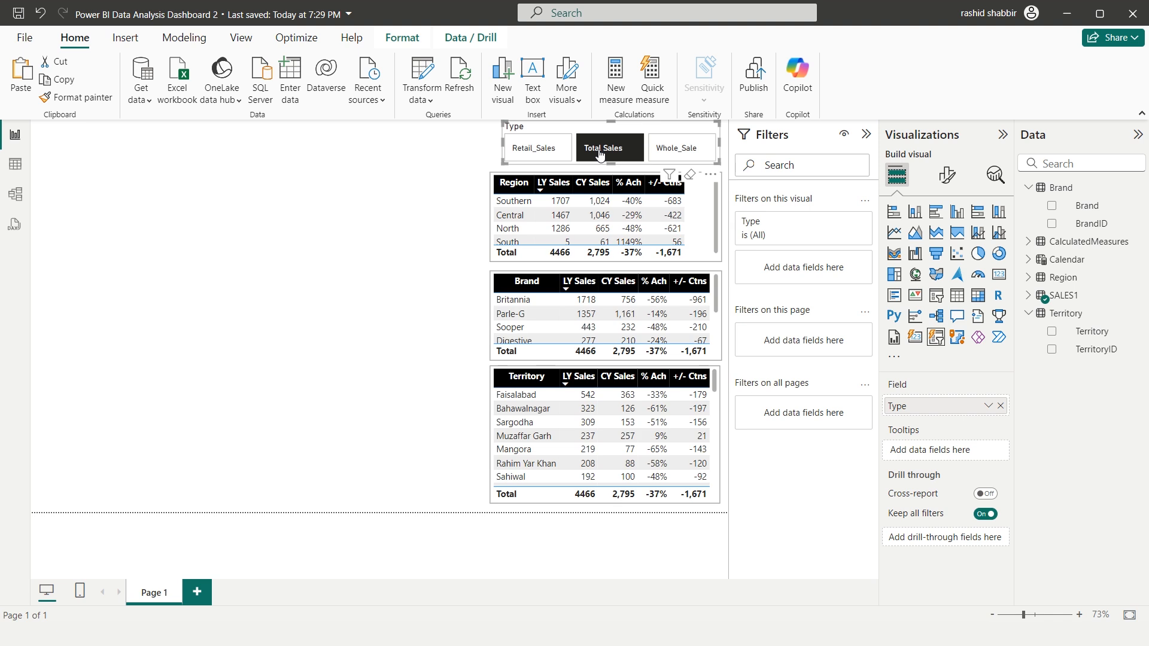
pyautogui.click(674, 153)
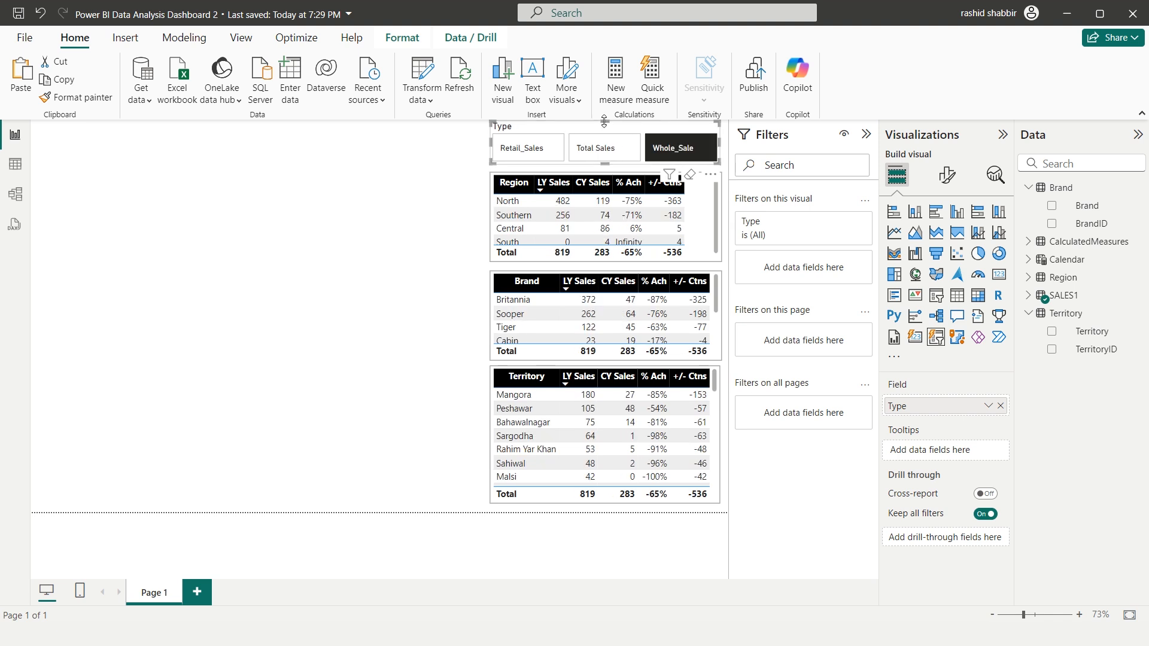
# Fit the Type slicer to the tables' width just above them and turn on its visual border
pyautogui.moveTo(603, 123); pyautogui.dragTo(604, 129)
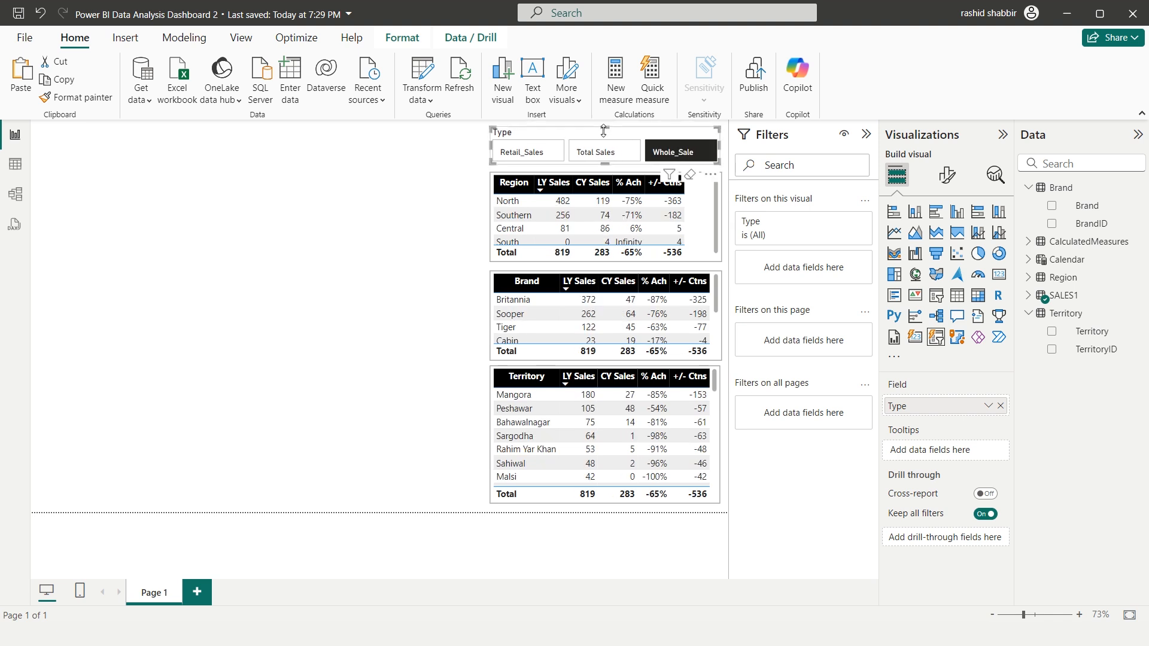
pyautogui.click(947, 186)
pyautogui.click(947, 242)
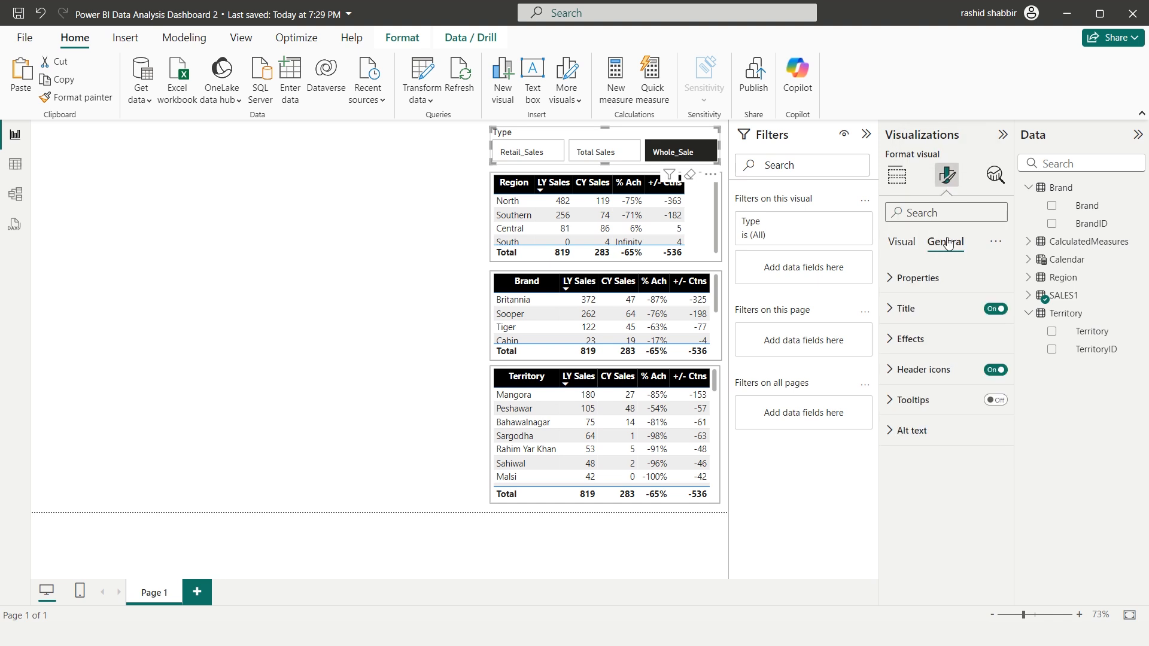
pyautogui.click(891, 344)
pyautogui.scroll(-2, 931, 440)
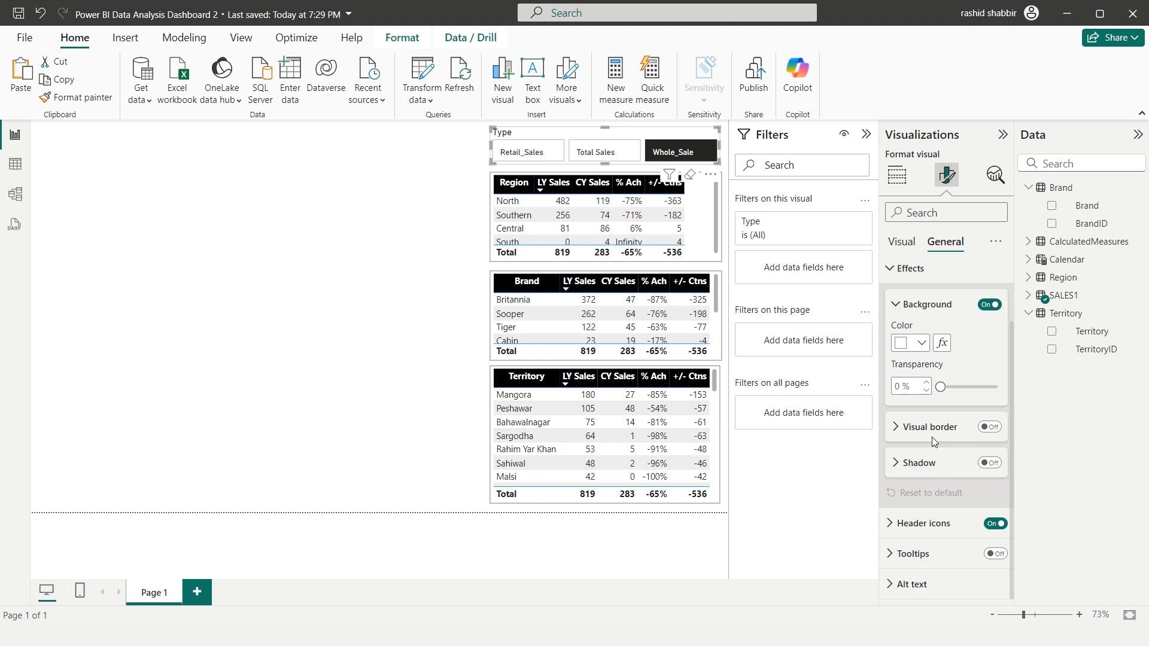
pyautogui.click(989, 427)
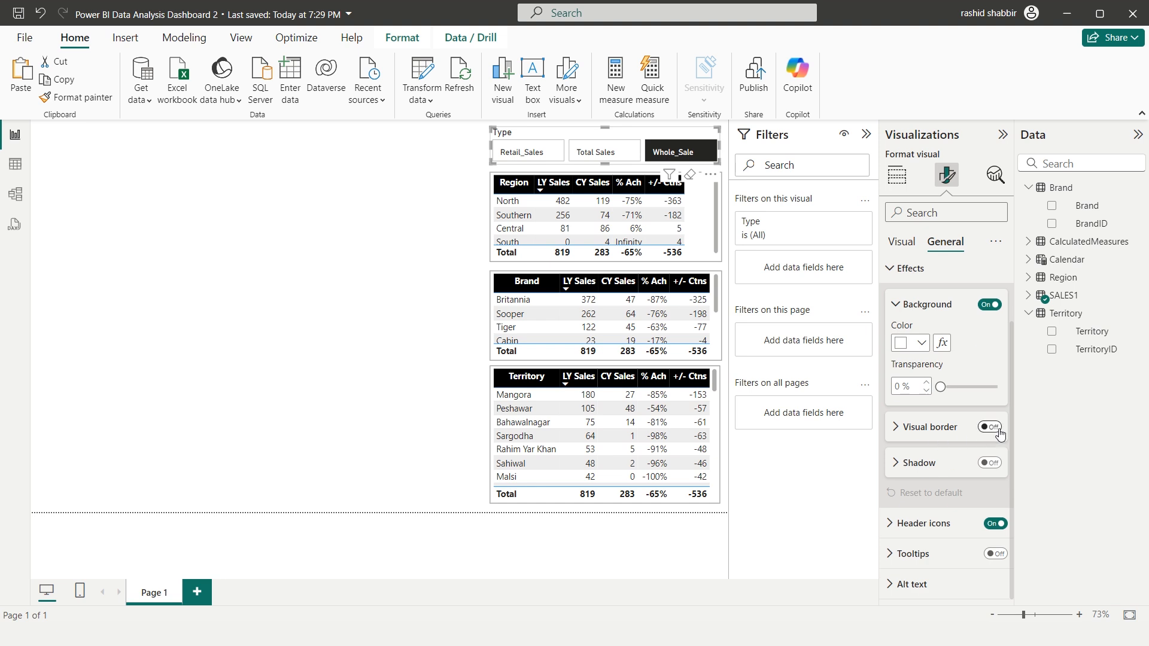
pyautogui.click(896, 437)
pyautogui.scroll(-1, 895, 439)
pyautogui.click(916, 391)
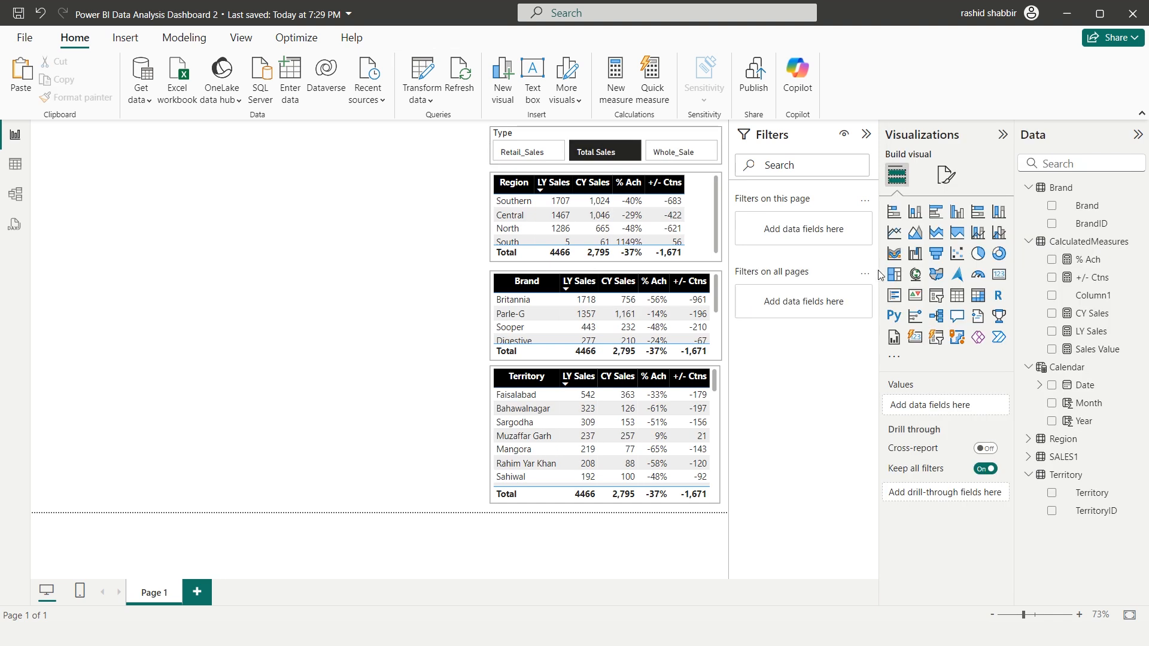
# Insert a line chart with Sales Value on the Y-axis and Calendar Year and Month on the X-axis
pyautogui.click(895, 235)
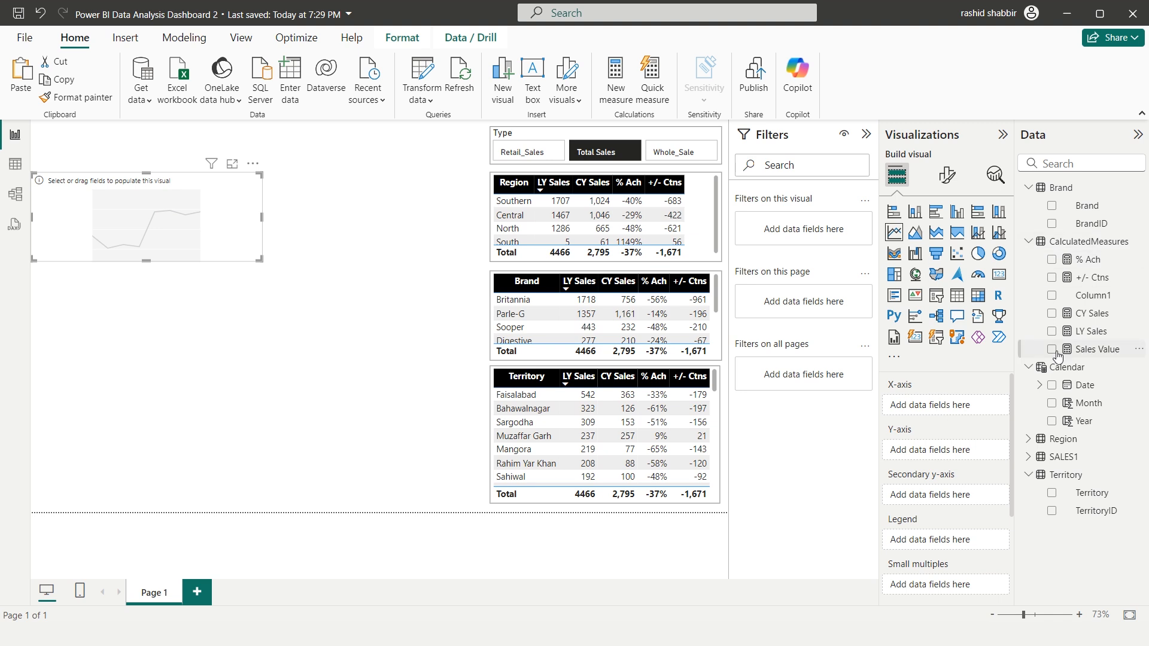
pyautogui.moveTo(1058, 356); pyautogui.dragTo(961, 453)
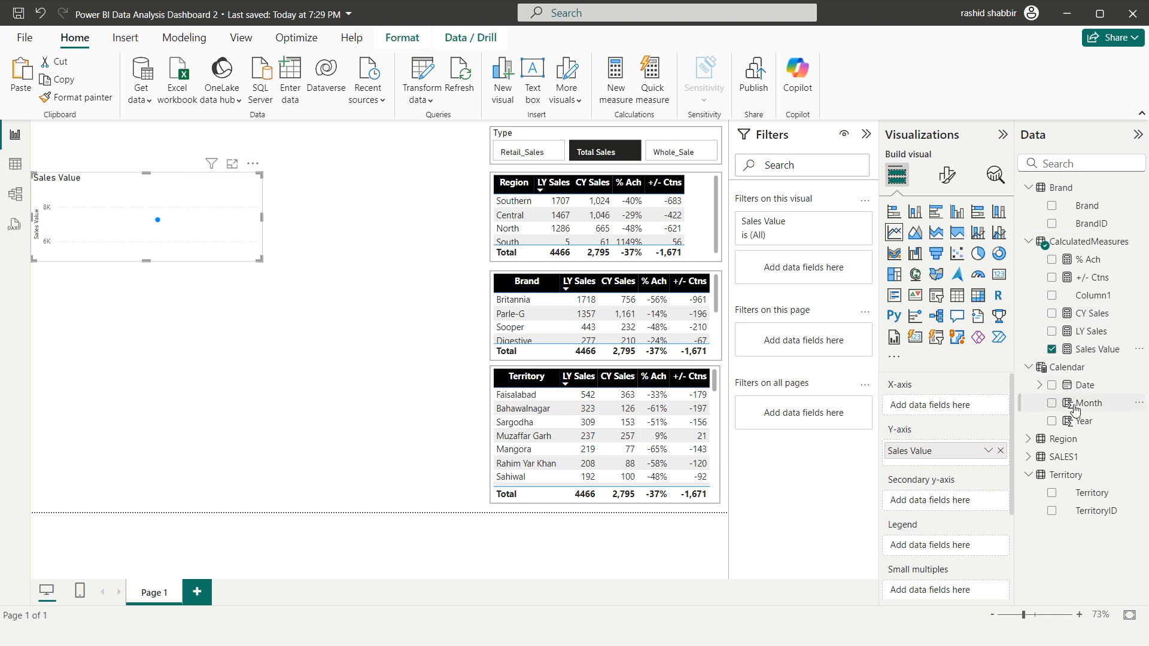
pyautogui.moveTo(1085, 424); pyautogui.dragTo(953, 401)
pyautogui.moveTo(1089, 403); pyautogui.dragTo(954, 417)
# Resize the line chart to span the empty area beside the tables, with a small left margin and a greater height
pyautogui.moveTo(262, 218); pyautogui.dragTo(480, 218)
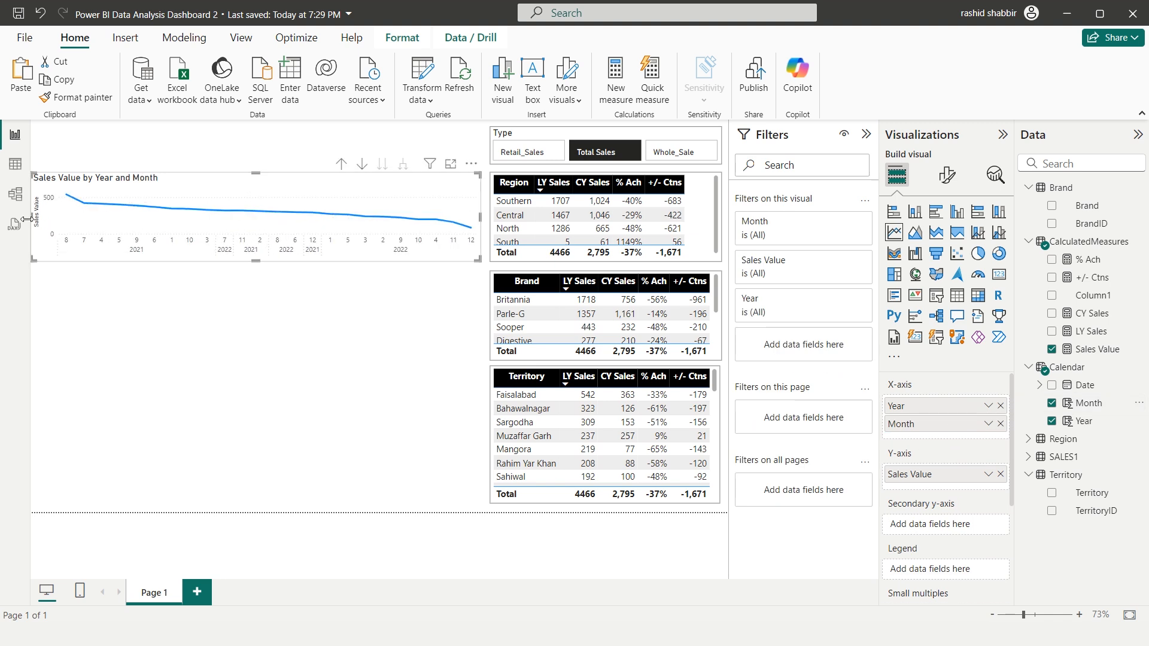
pyautogui.moveTo(31, 217); pyautogui.dragTo(41, 218)
pyautogui.moveTo(260, 262); pyautogui.dragTo(264, 327)
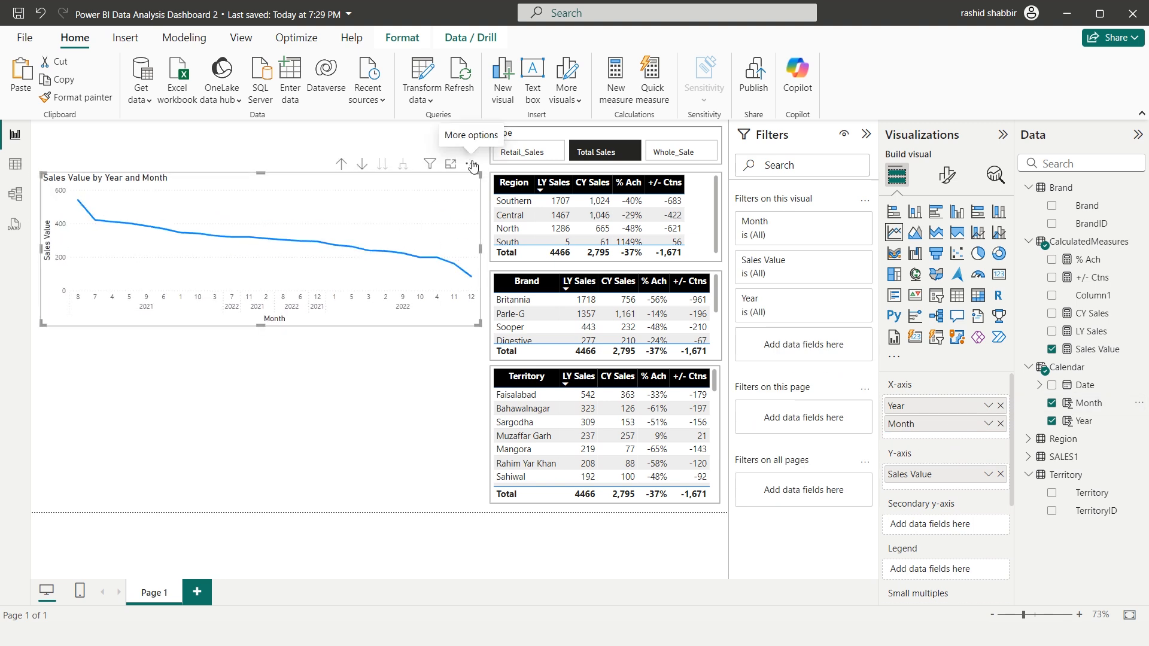
# Sort the line chart's axis by Year Month in ascending order
pyautogui.click(472, 165)
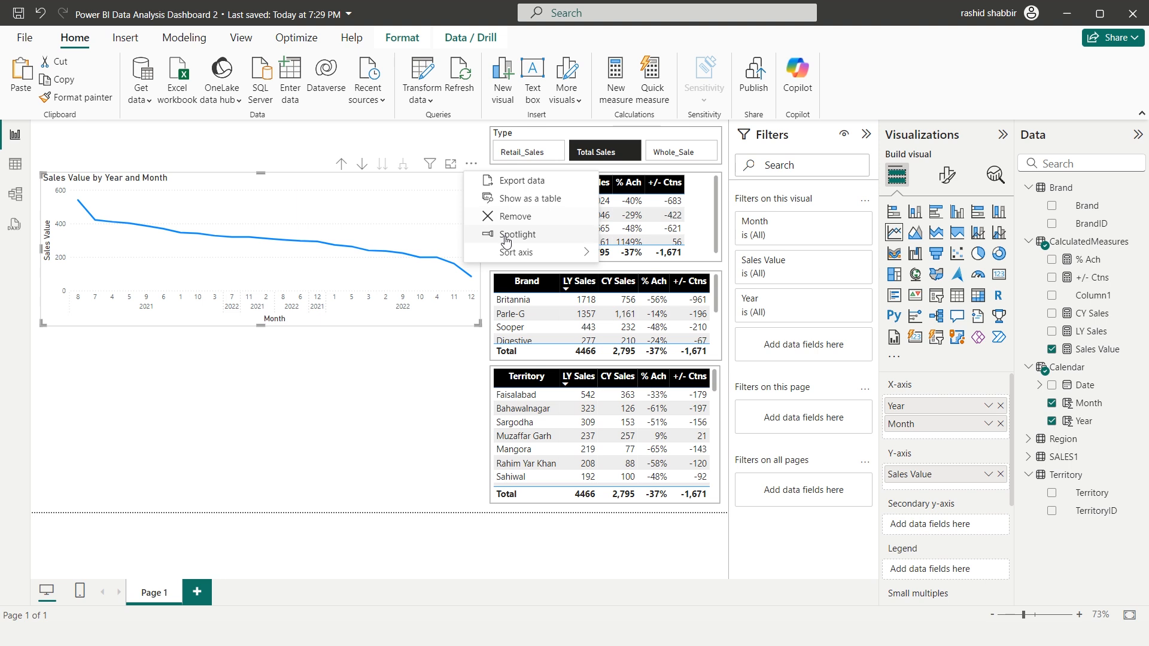
pyautogui.moveTo(520, 262)
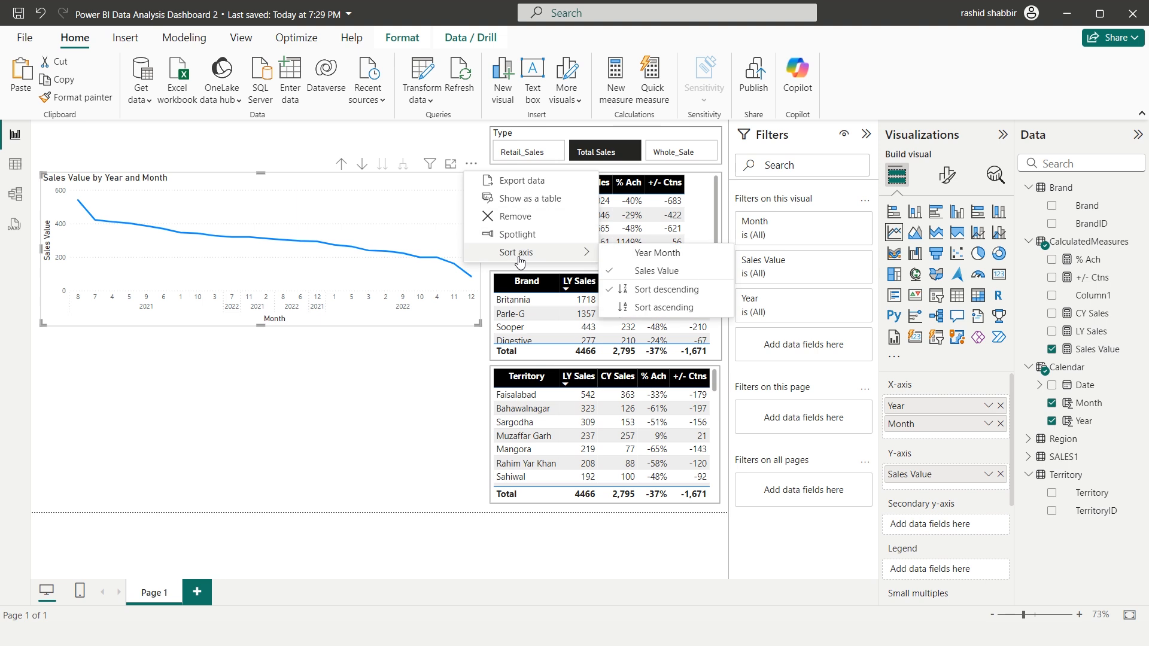
pyautogui.click(649, 253)
pyautogui.click(472, 165)
pyautogui.moveTo(526, 253)
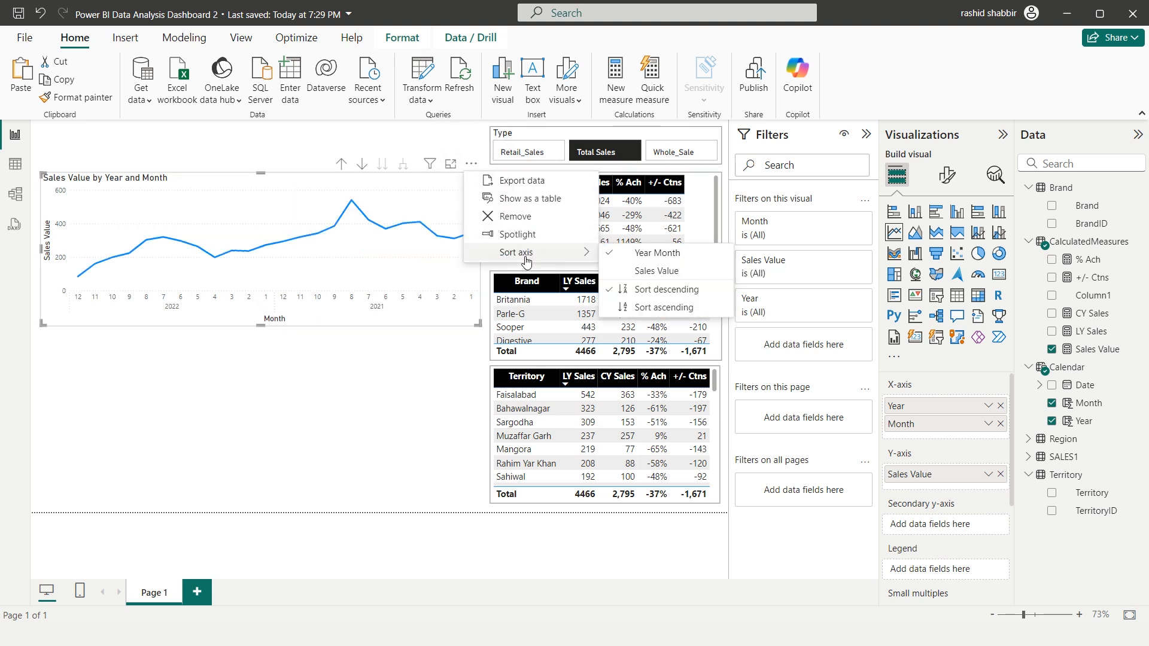
pyautogui.click(668, 310)
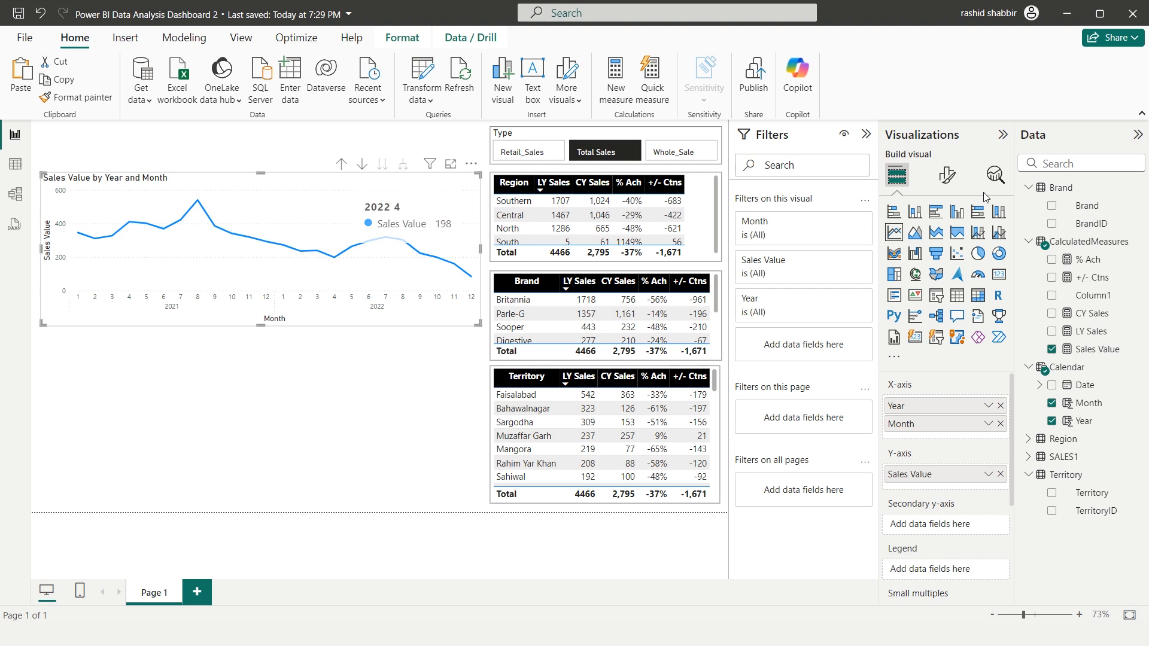
# Set the line chart's line interpolation type to Step
pyautogui.click(948, 181)
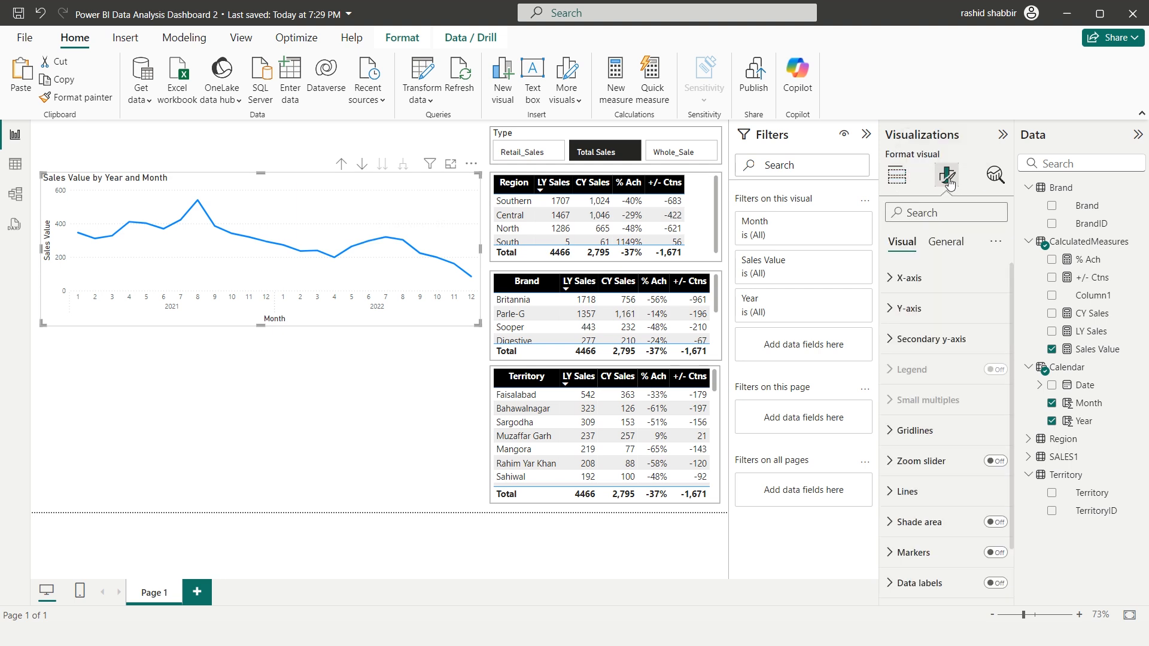
pyautogui.scroll(-2, 916, 371)
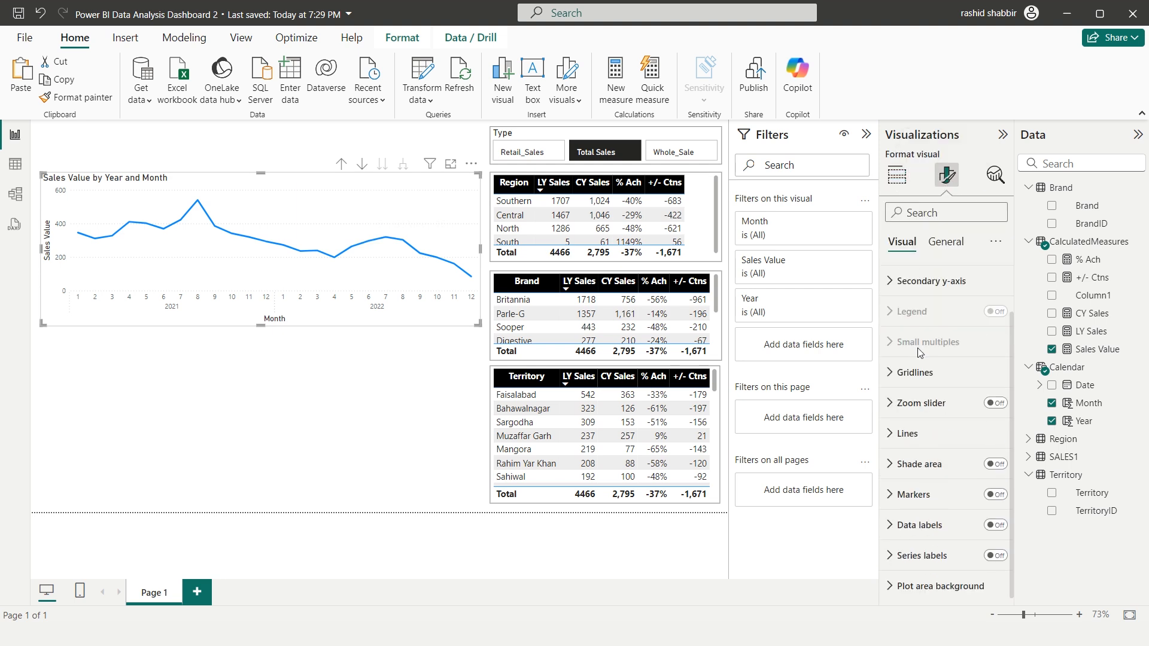
pyautogui.click(888, 432)
pyautogui.scroll(-2, 916, 431)
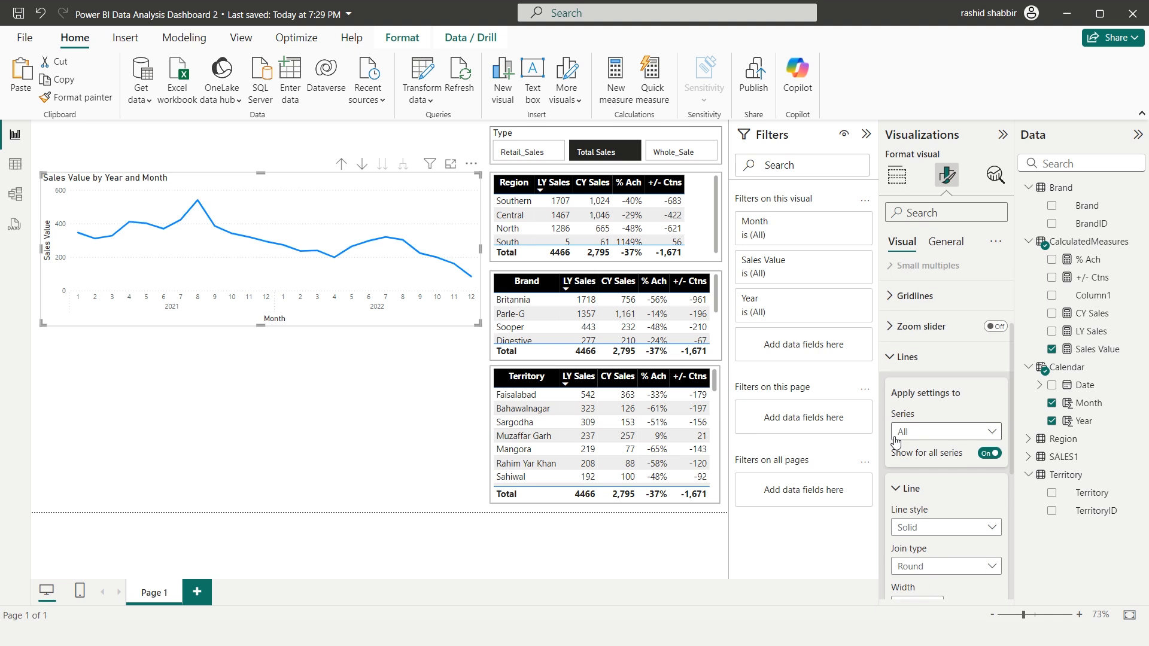
pyautogui.scroll(-2, 915, 497)
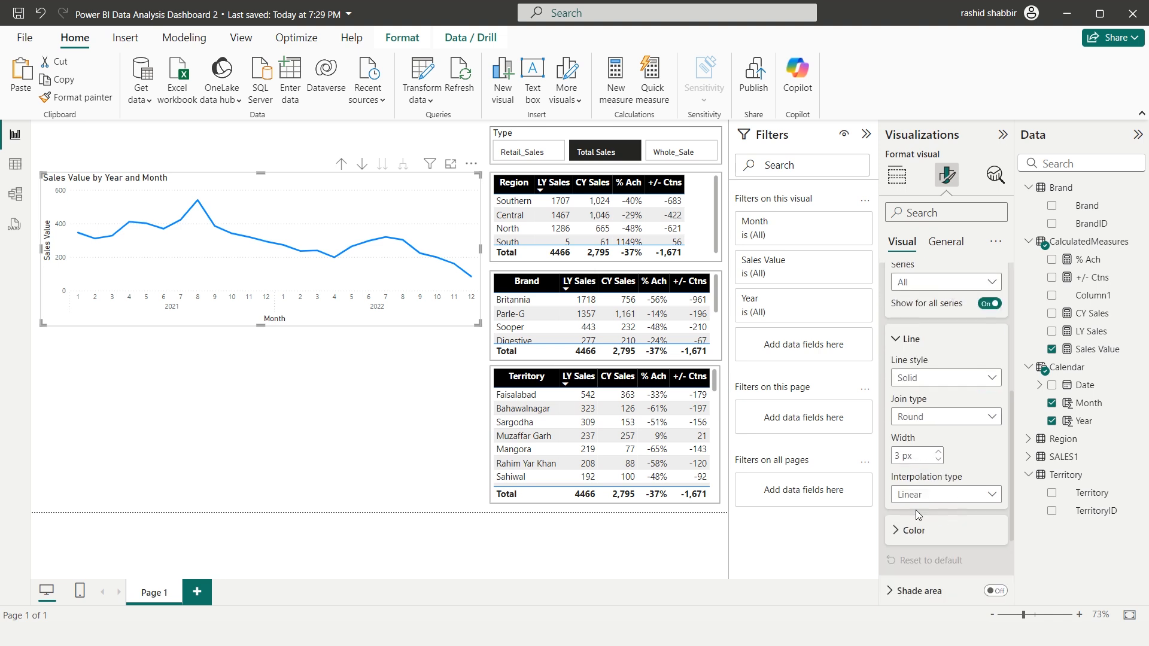
pyautogui.click(948, 495)
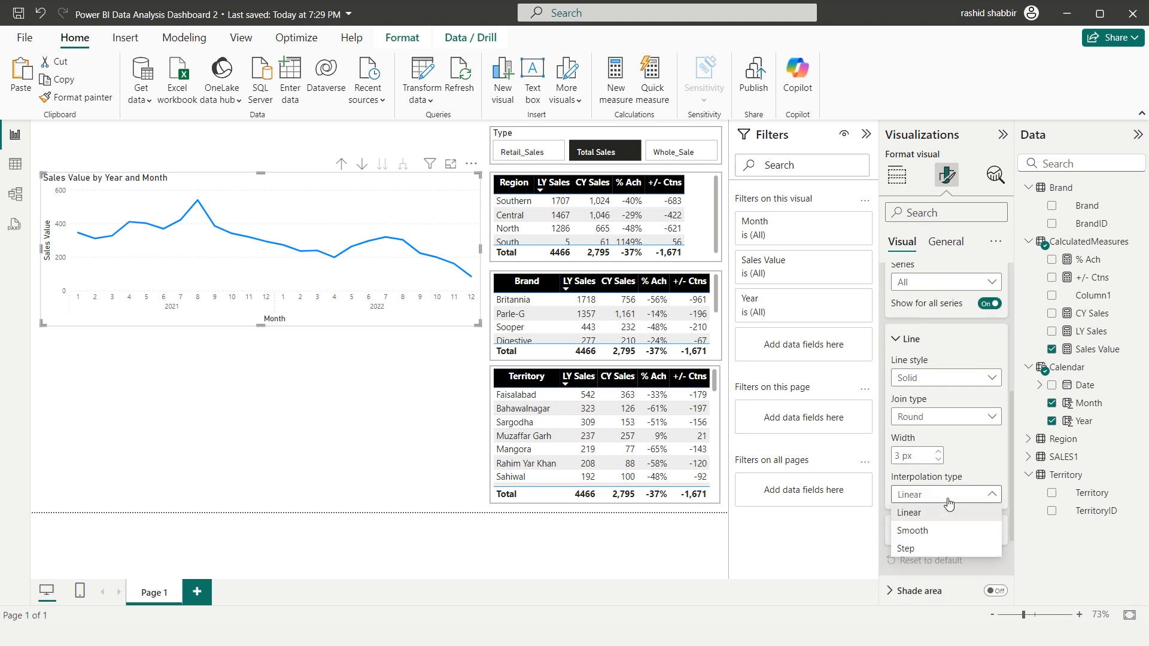
pyautogui.click(911, 546)
pyautogui.scroll(2, 928, 510)
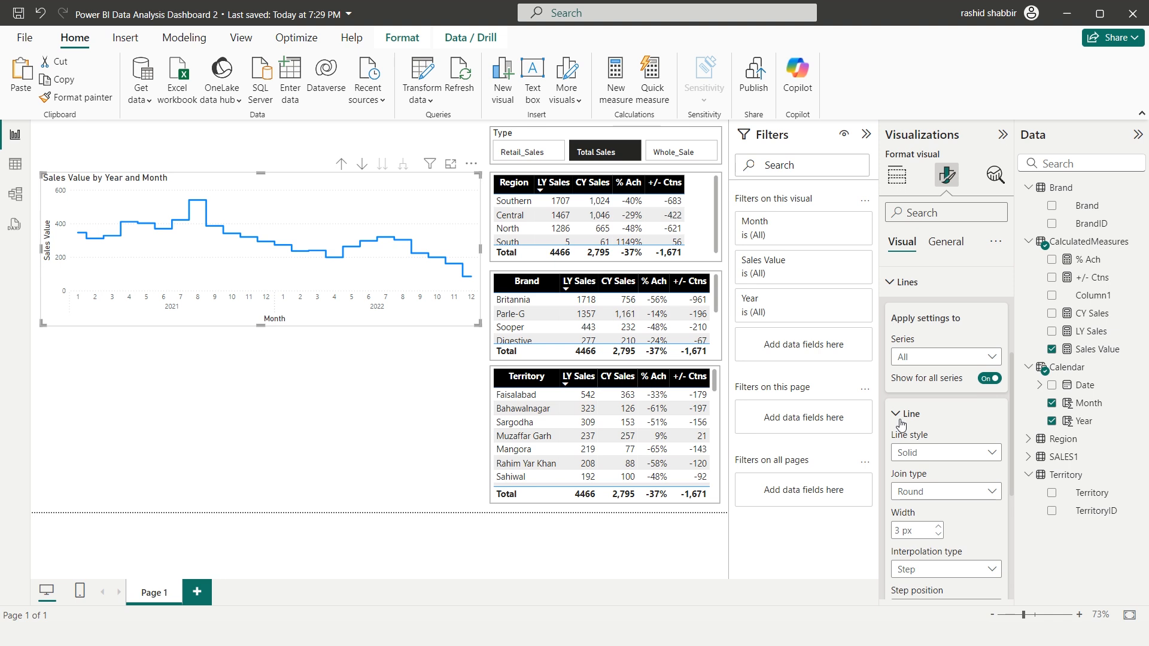
pyautogui.click(896, 415)
pyautogui.scroll(2, 897, 389)
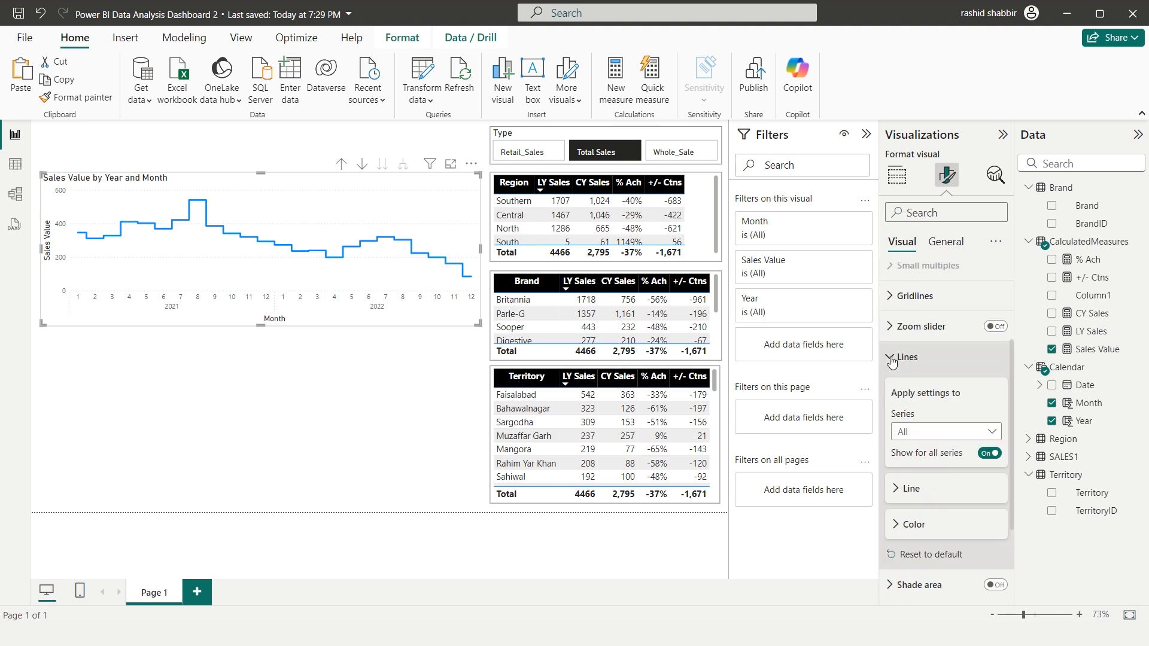
pyautogui.click(899, 370)
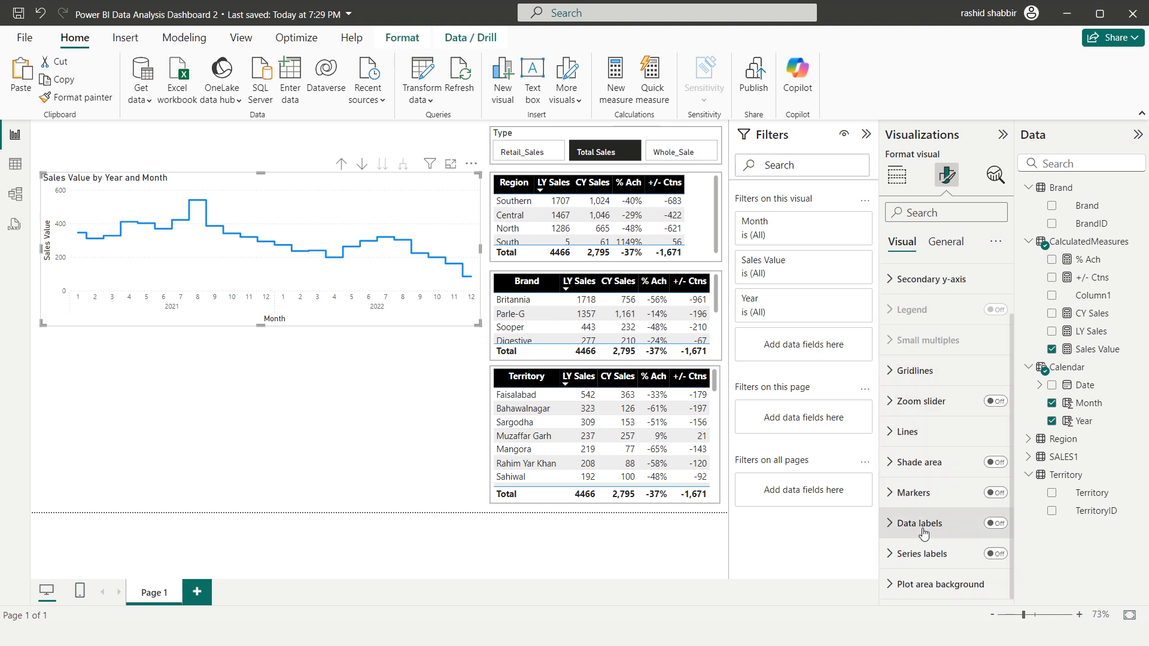
# Turn on the line chart's data labels and give them a dark background with 0% transparency
pyautogui.click(996, 524)
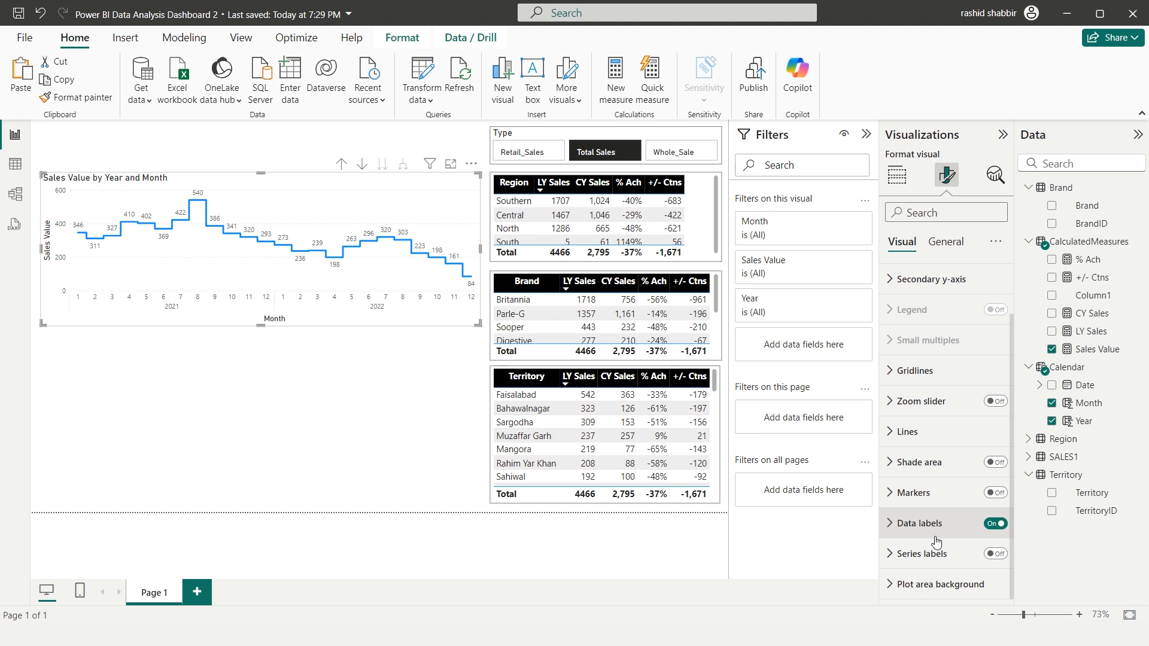
pyautogui.click(891, 524)
pyautogui.scroll(-5, 913, 455)
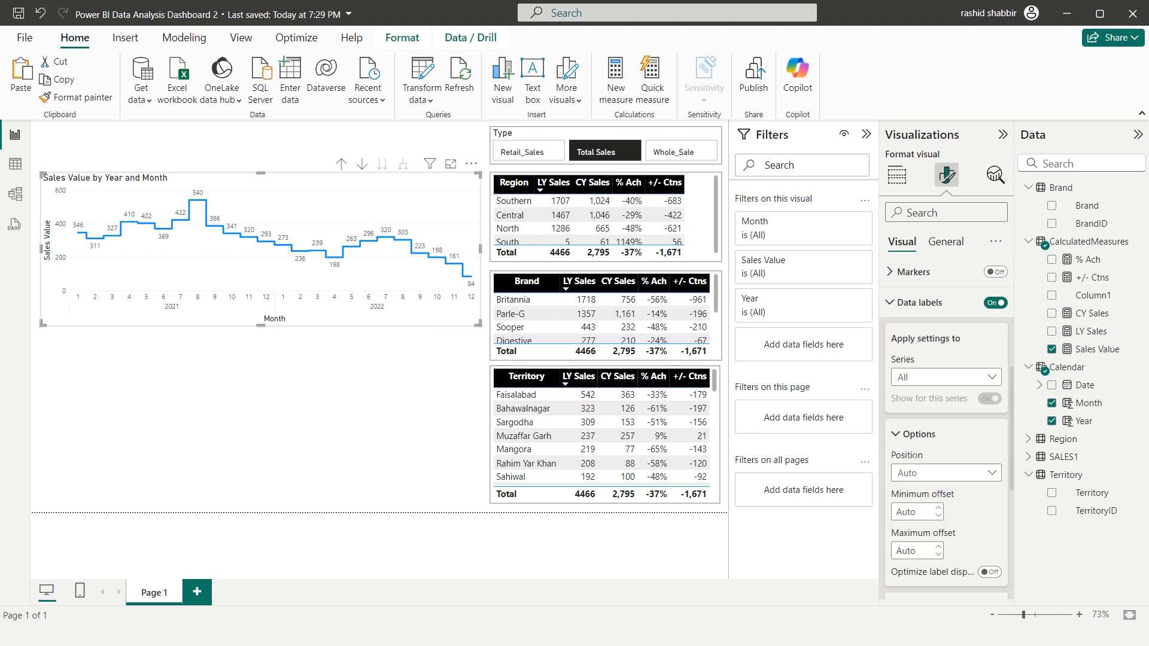
pyautogui.scroll(-3, 918, 457)
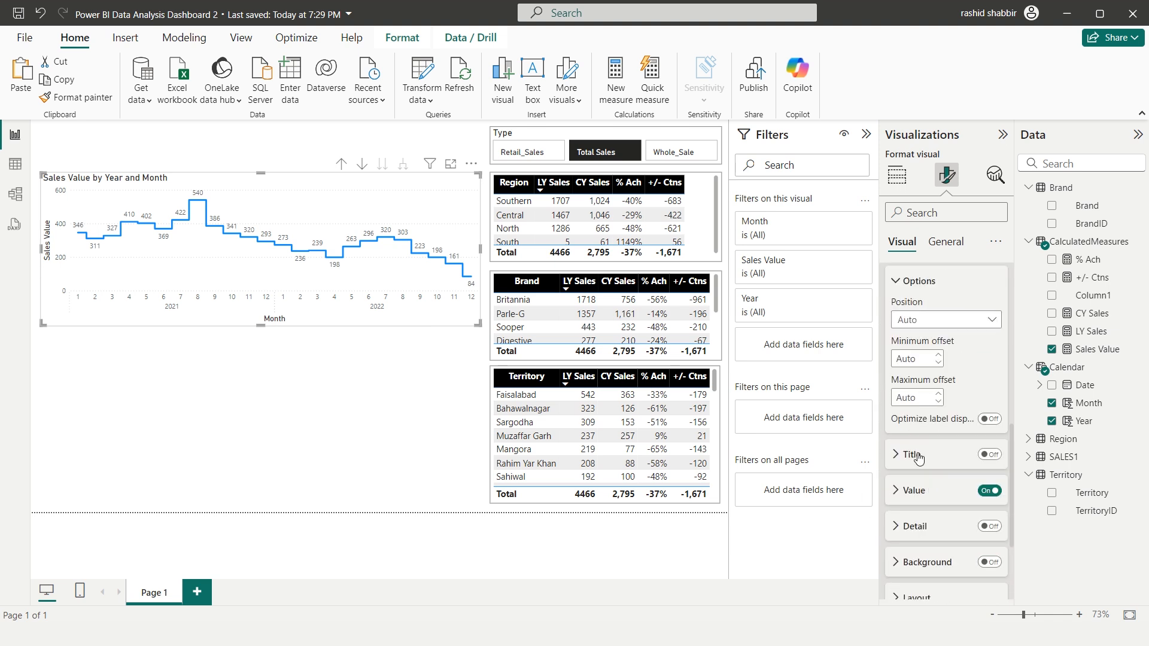
pyautogui.click(990, 562)
pyautogui.click(898, 563)
pyautogui.scroll(-5, 957, 509)
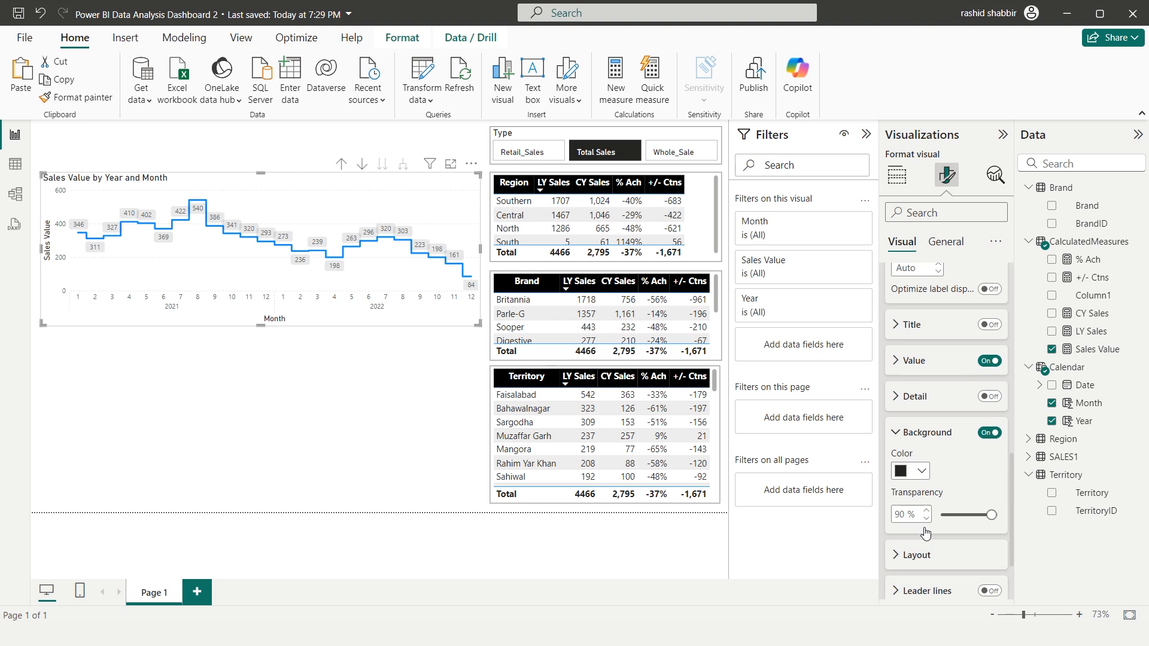
pyautogui.moveTo(990, 496); pyautogui.dragTo(935, 500)
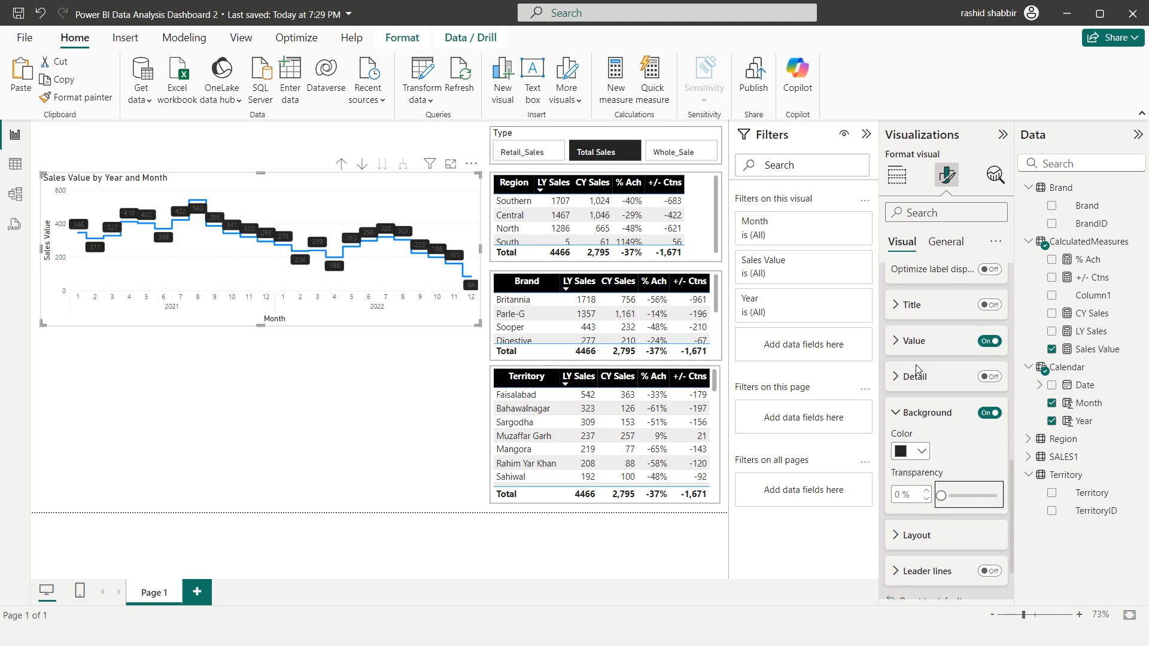
# Make the line chart's data label values white and bold
pyautogui.click(897, 341)
pyautogui.click(922, 492)
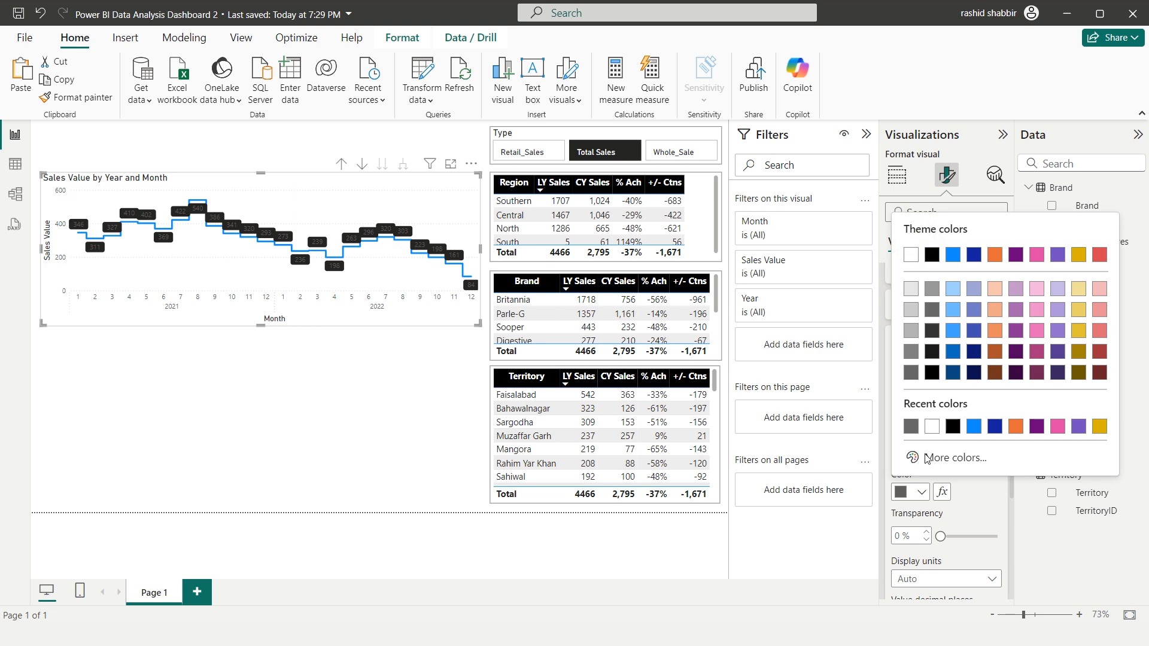
pyautogui.click(911, 255)
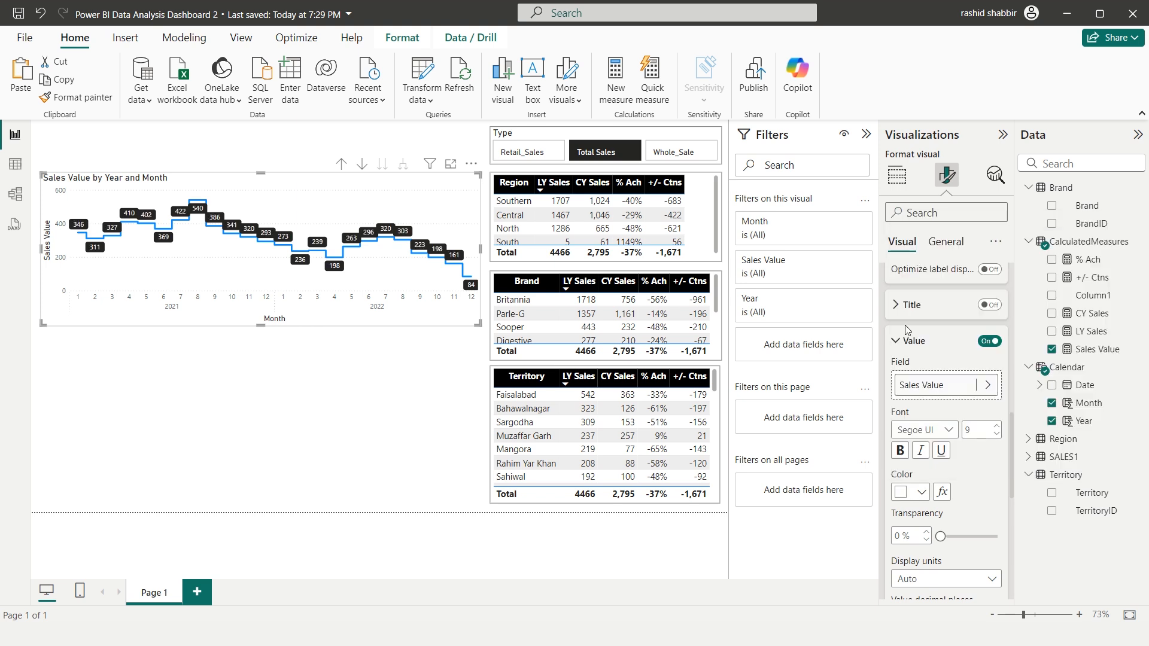
pyautogui.click(901, 457)
pyautogui.scroll(10, 934, 371)
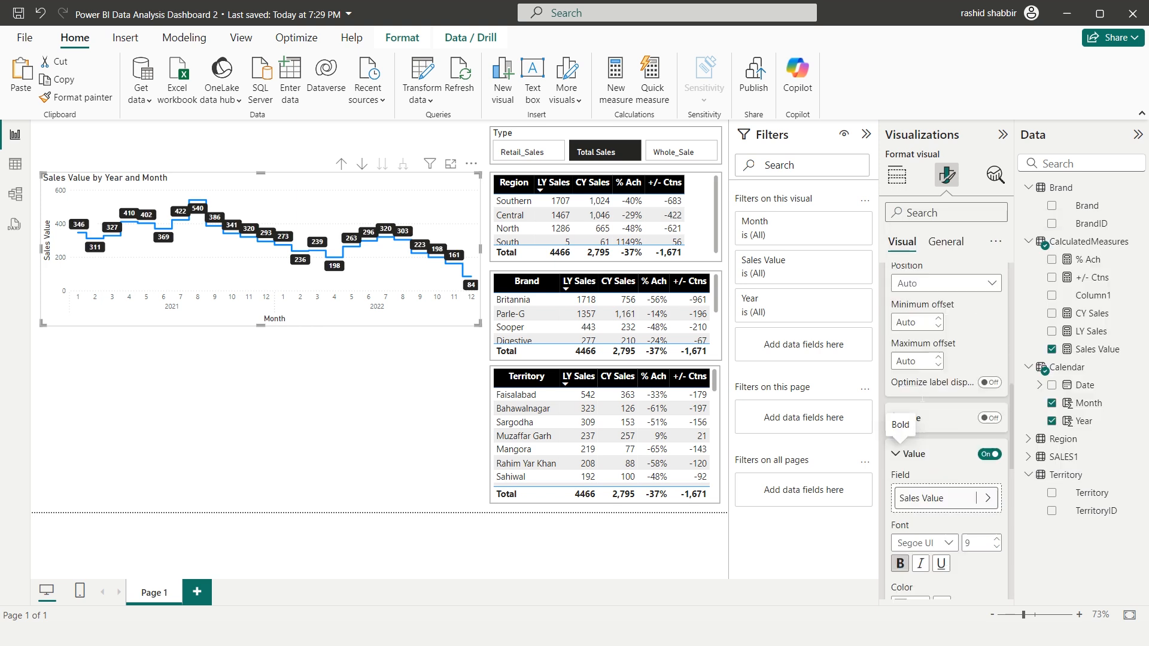
# Turn on the line chart's visual border and set its color to Black, 40% lighter
pyautogui.click(950, 242)
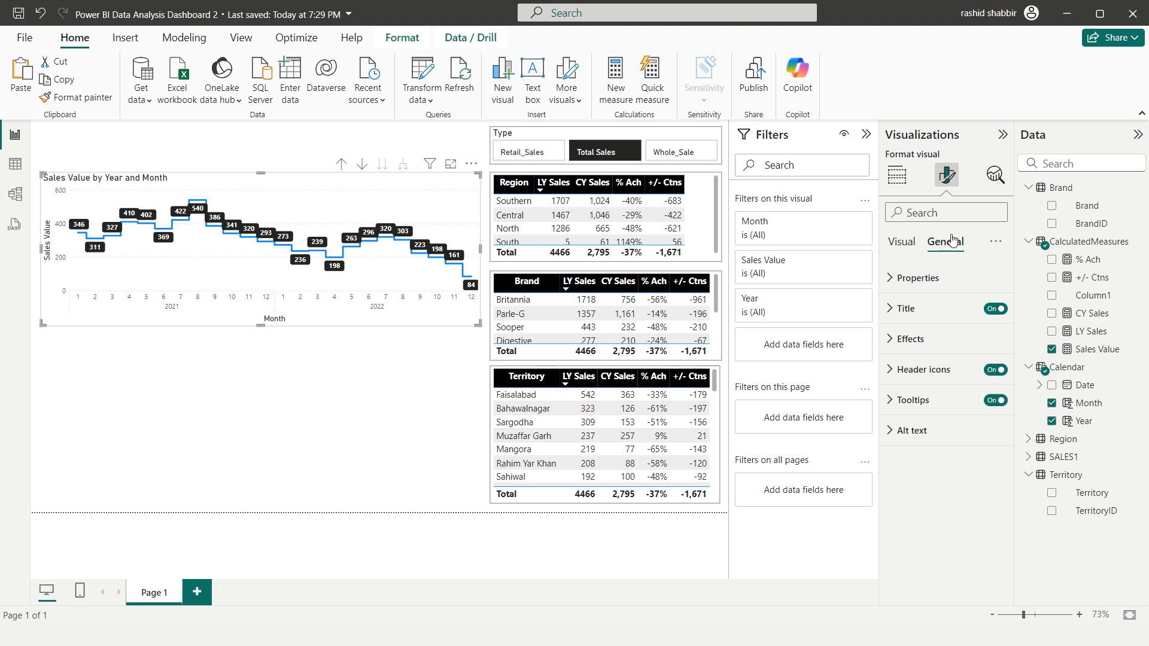
pyautogui.click(890, 340)
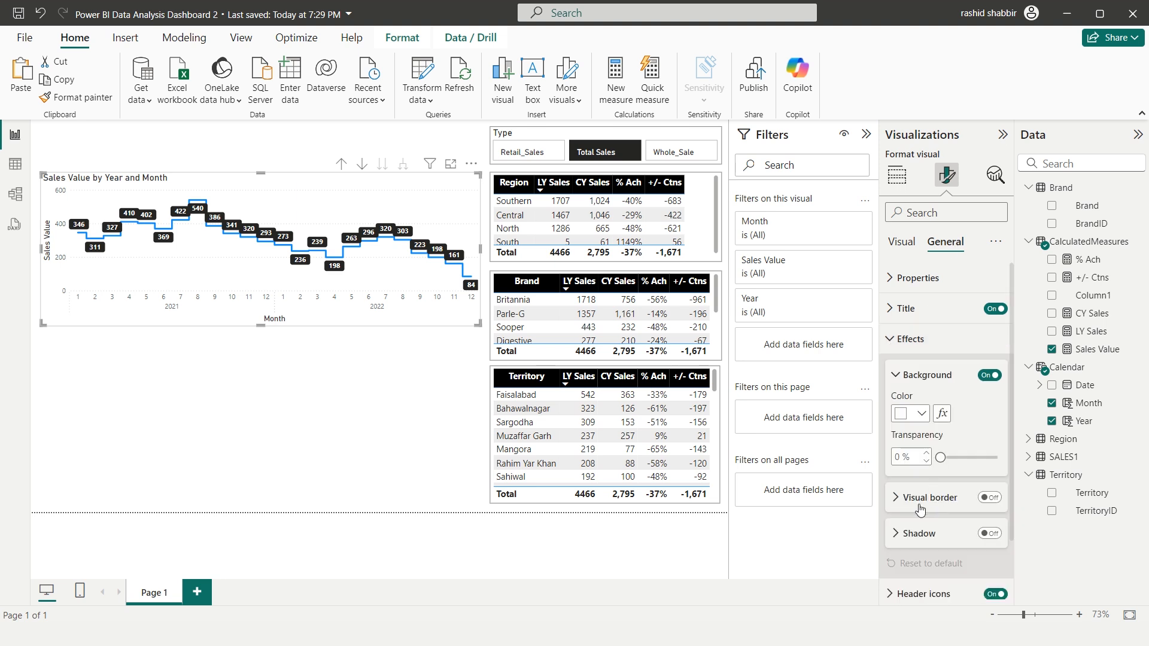
pyautogui.click(997, 504)
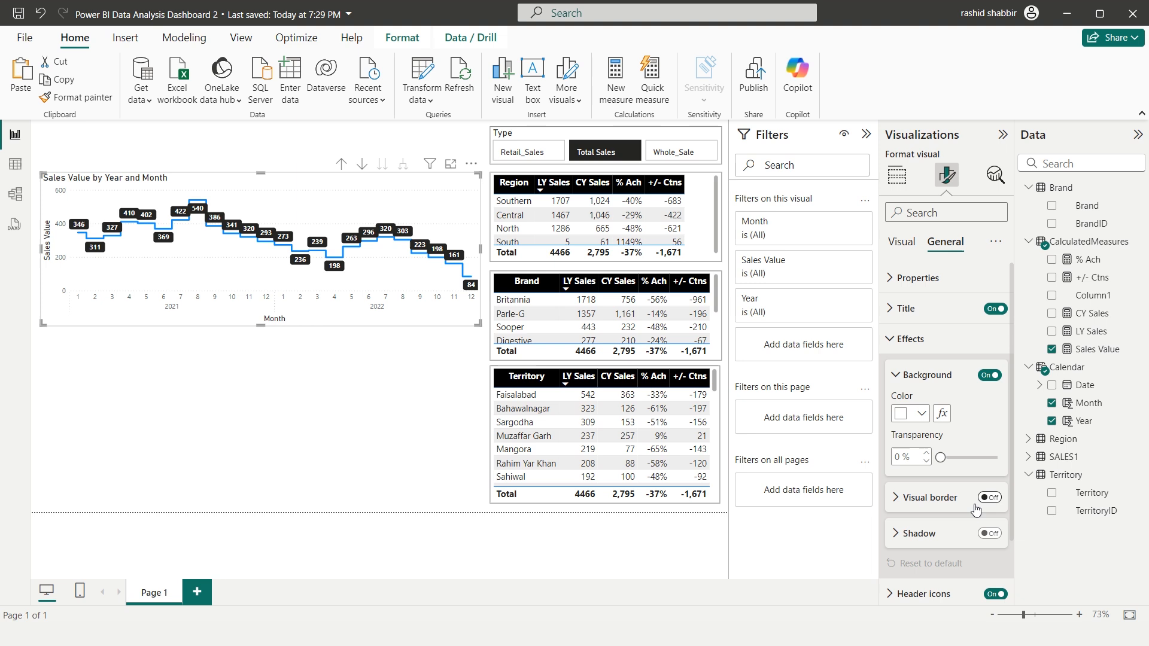
pyautogui.click(901, 499)
pyautogui.click(922, 535)
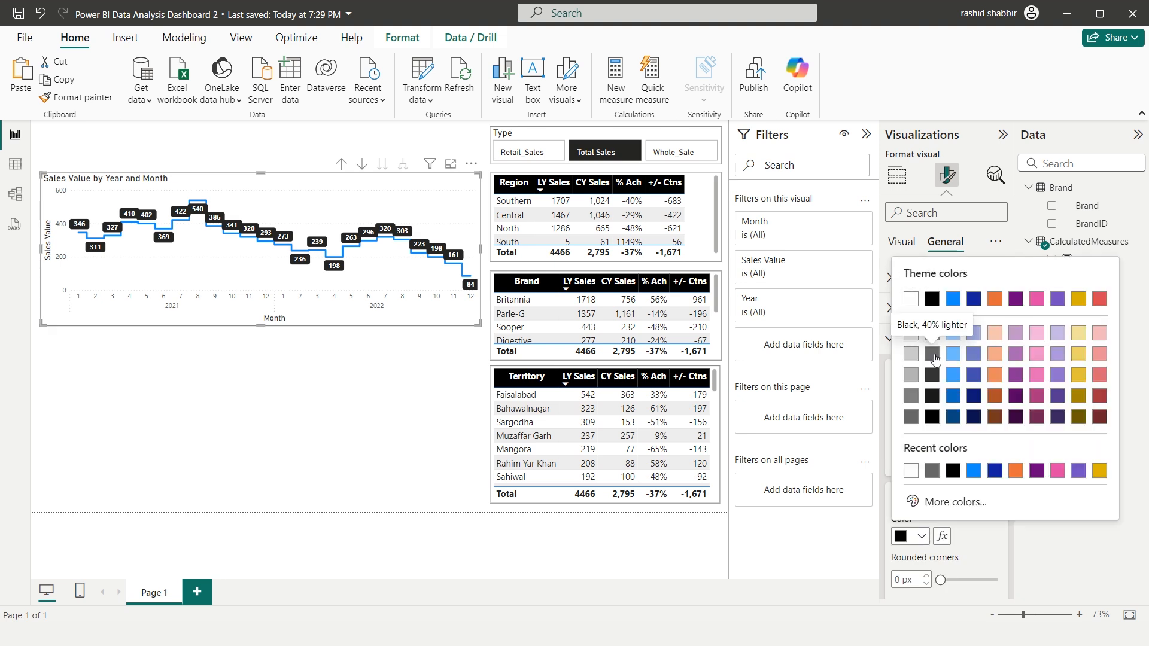
pyautogui.click(933, 354)
# Add an average line for Sales Value to the line chart through its analytics options
pyautogui.click(897, 175)
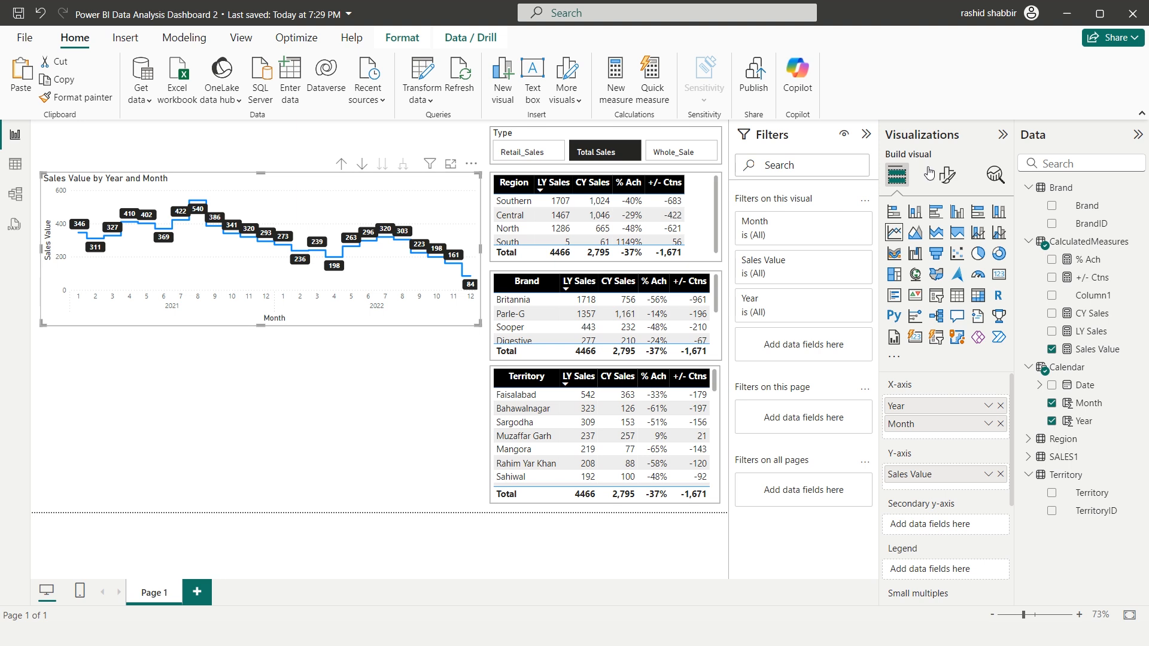
pyautogui.click(996, 177)
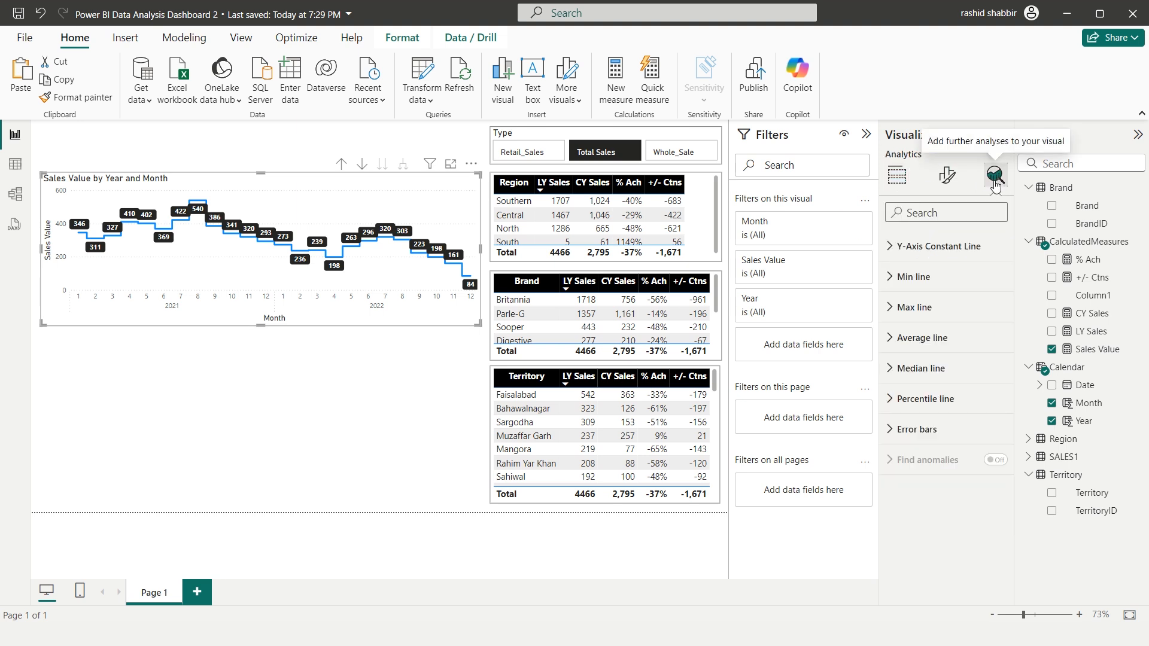
pyautogui.click(909, 346)
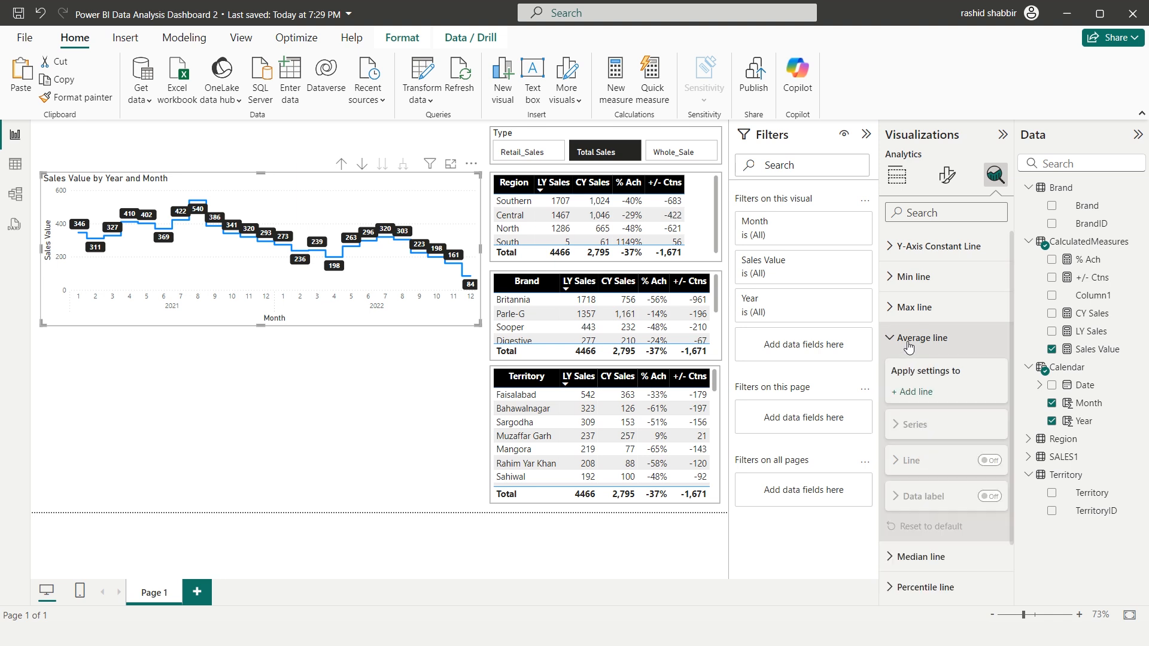
pyautogui.click(910, 392)
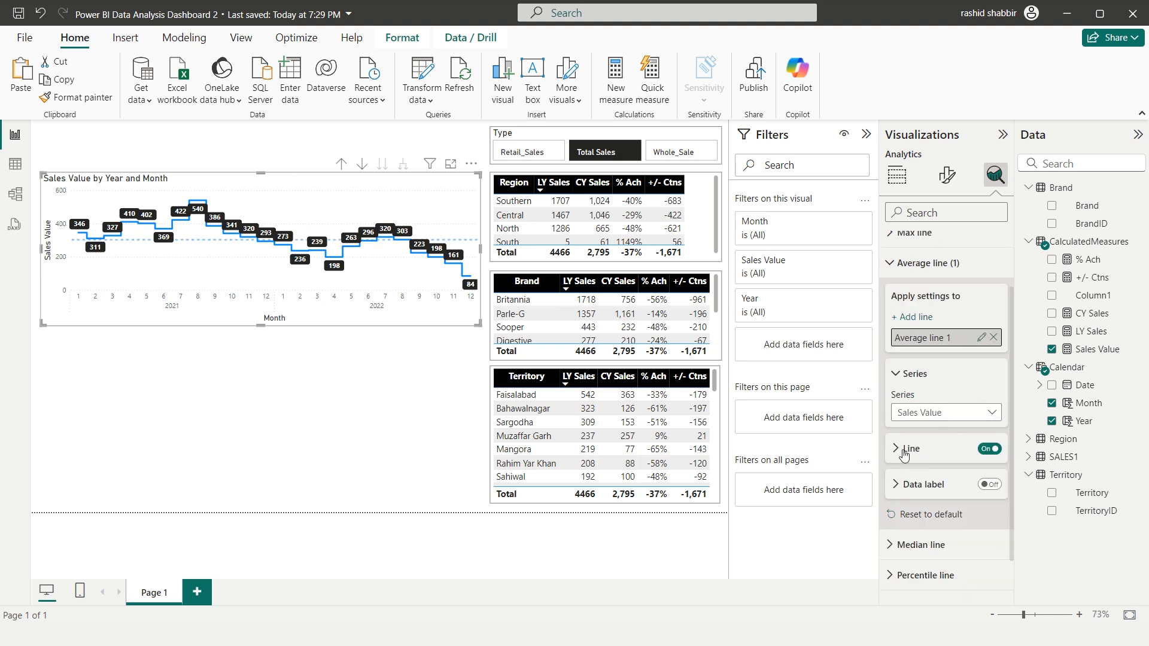
# Format the average line as black, with 0% transparency and a Dotted line style
pyautogui.click(894, 456)
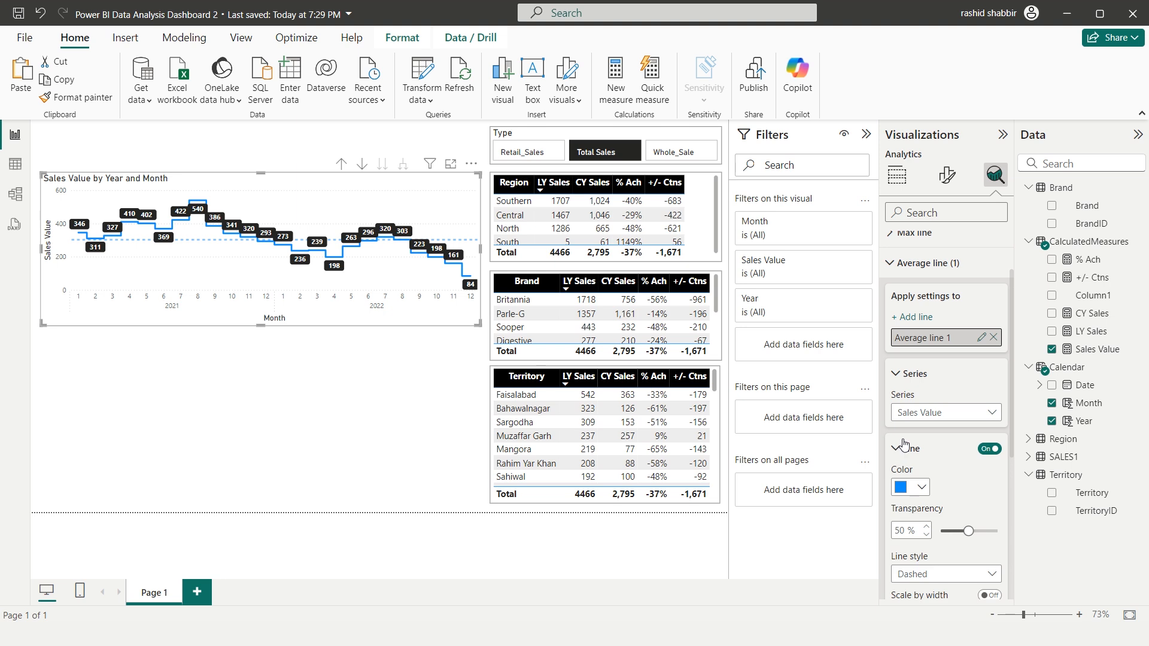
pyautogui.scroll(-2, 915, 431)
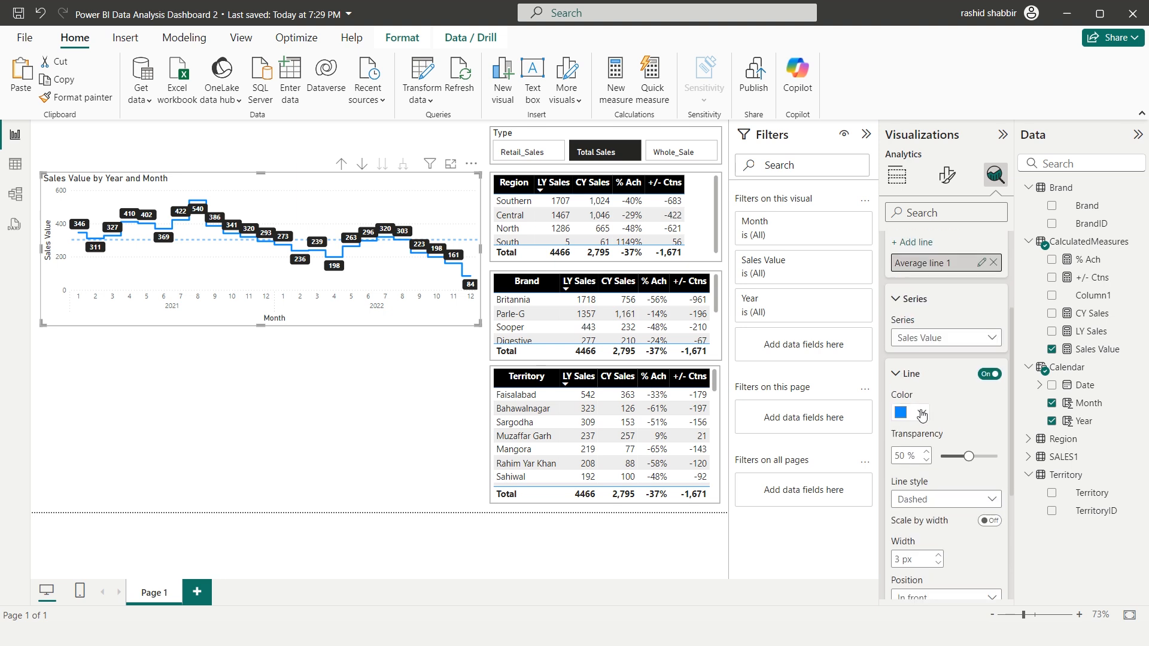
pyautogui.click(922, 413)
pyautogui.click(935, 177)
pyautogui.moveTo(969, 457); pyautogui.dragTo(932, 462)
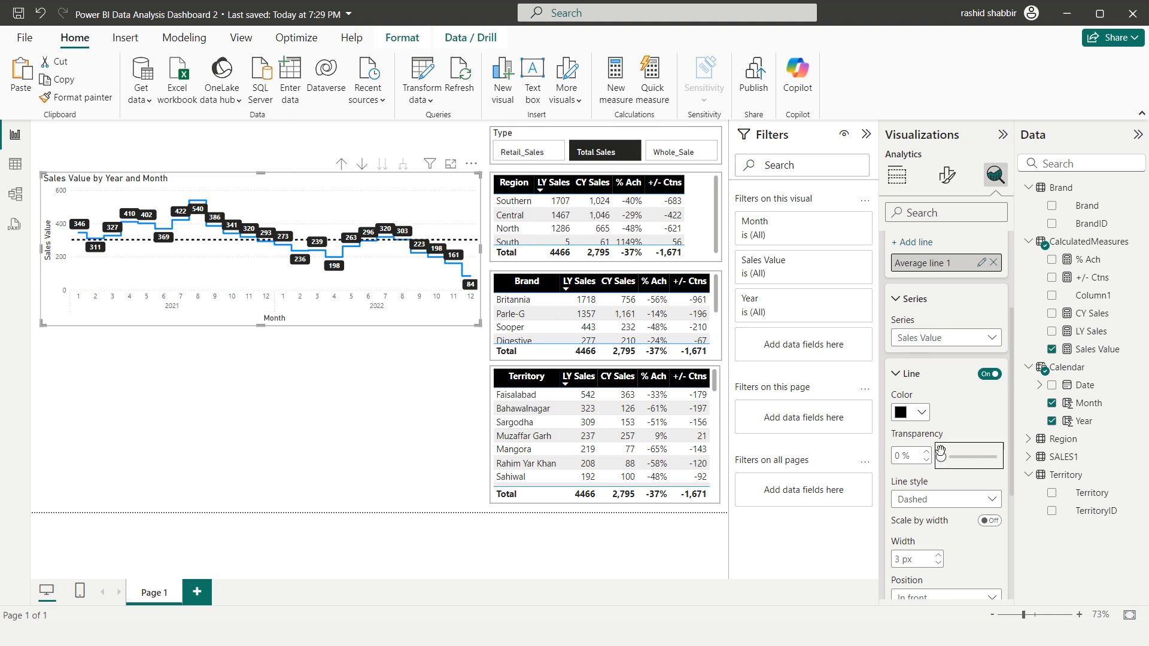
pyautogui.scroll(-2, 964, 446)
pyautogui.click(979, 428)
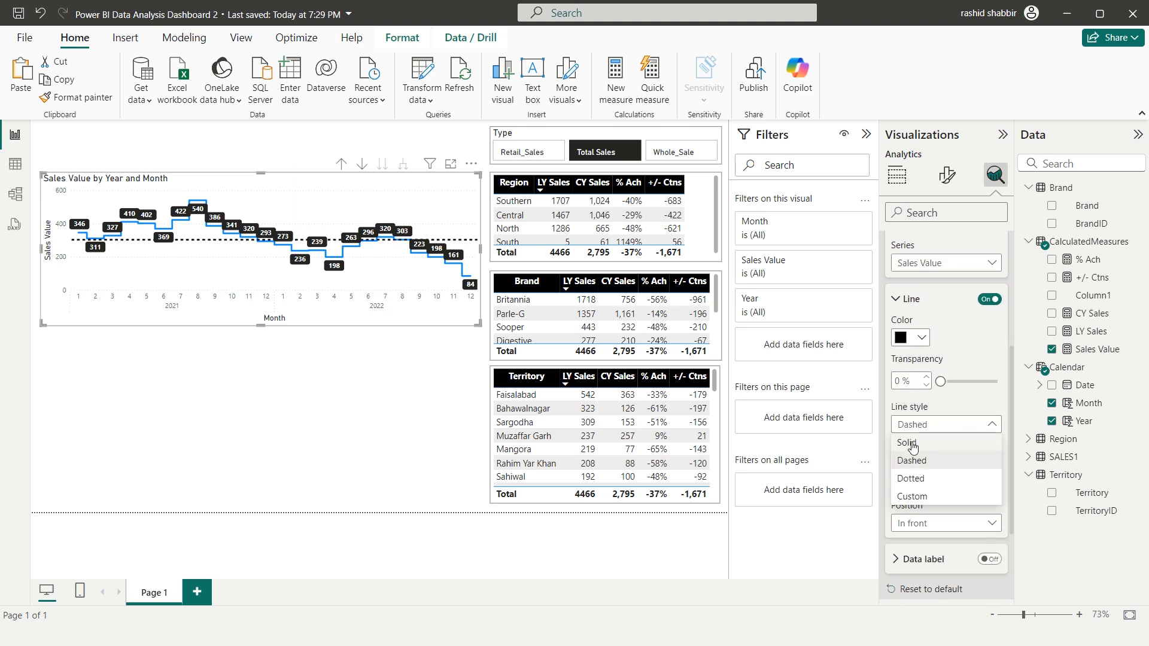
pyautogui.click(912, 479)
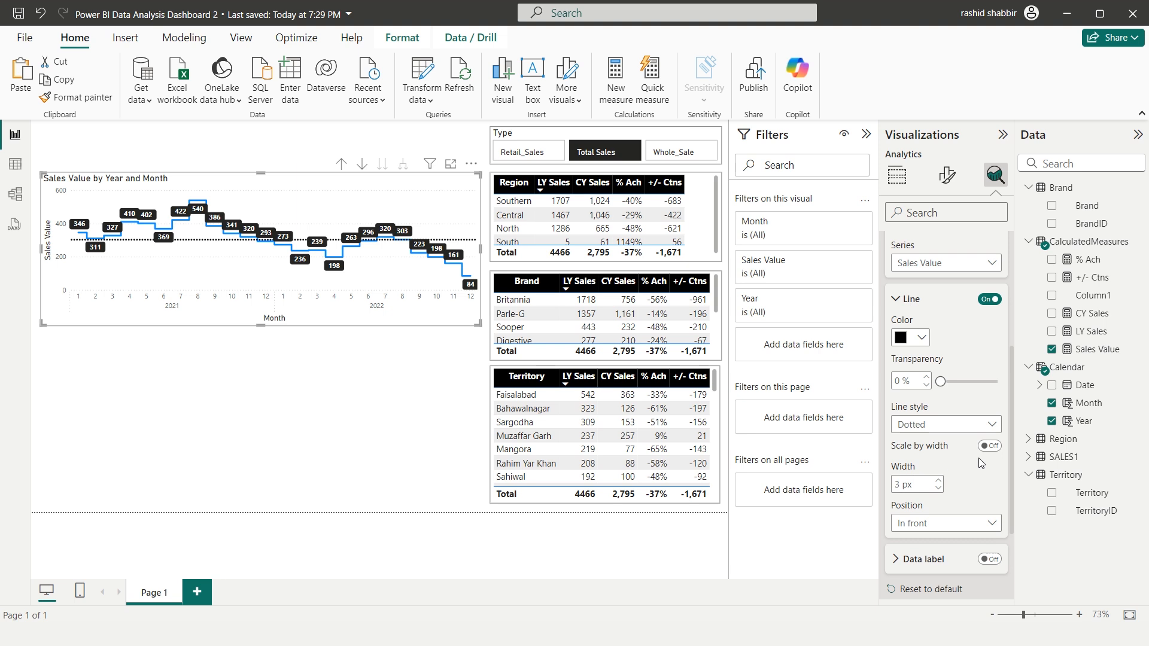
# Turn on the average line's data label in black with 0 decimal places, and open the line chart in focus mode
pyautogui.scroll(-2, 943, 456)
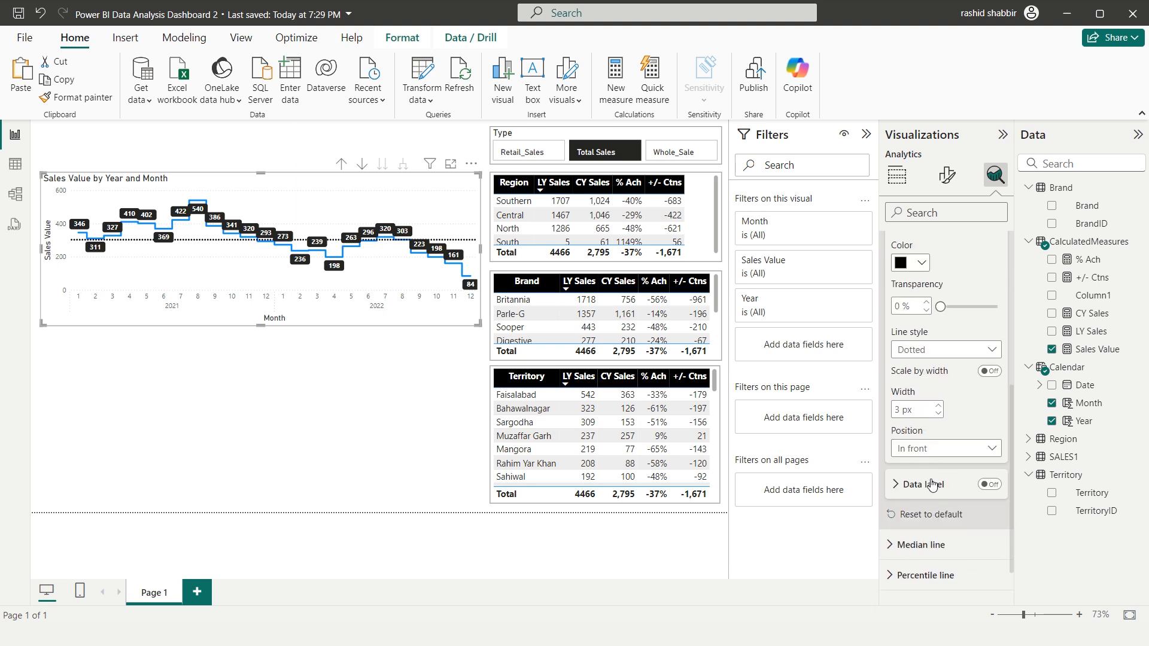
pyautogui.click(990, 485)
pyautogui.click(910, 495)
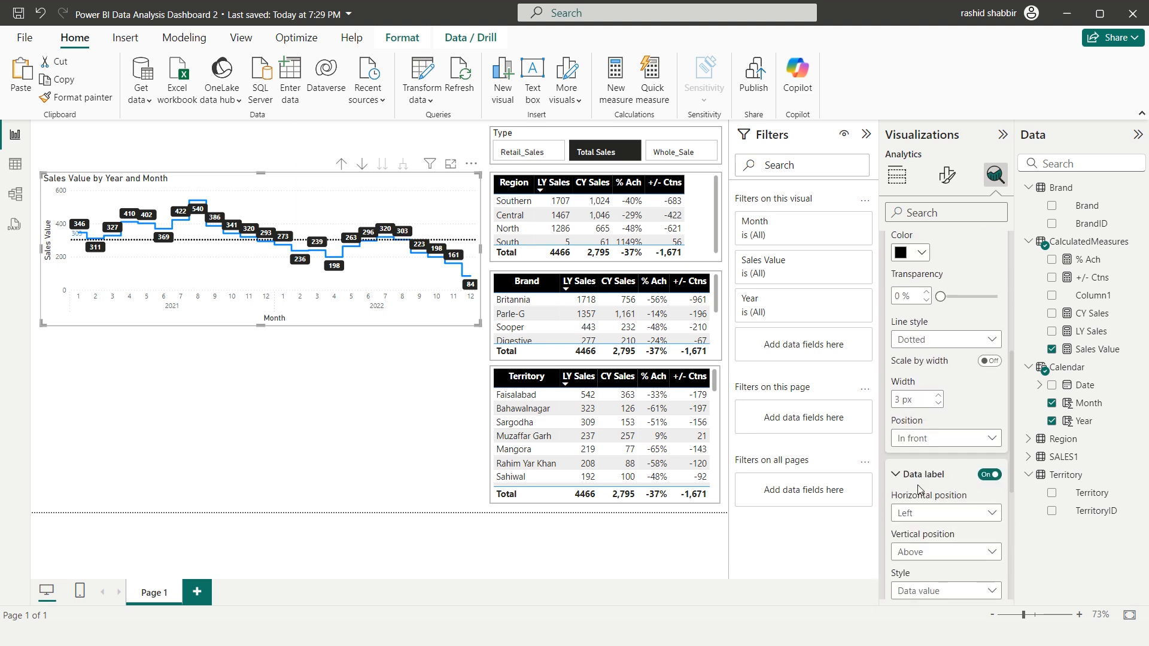
pyautogui.scroll(-2, 943, 479)
pyautogui.click(922, 491)
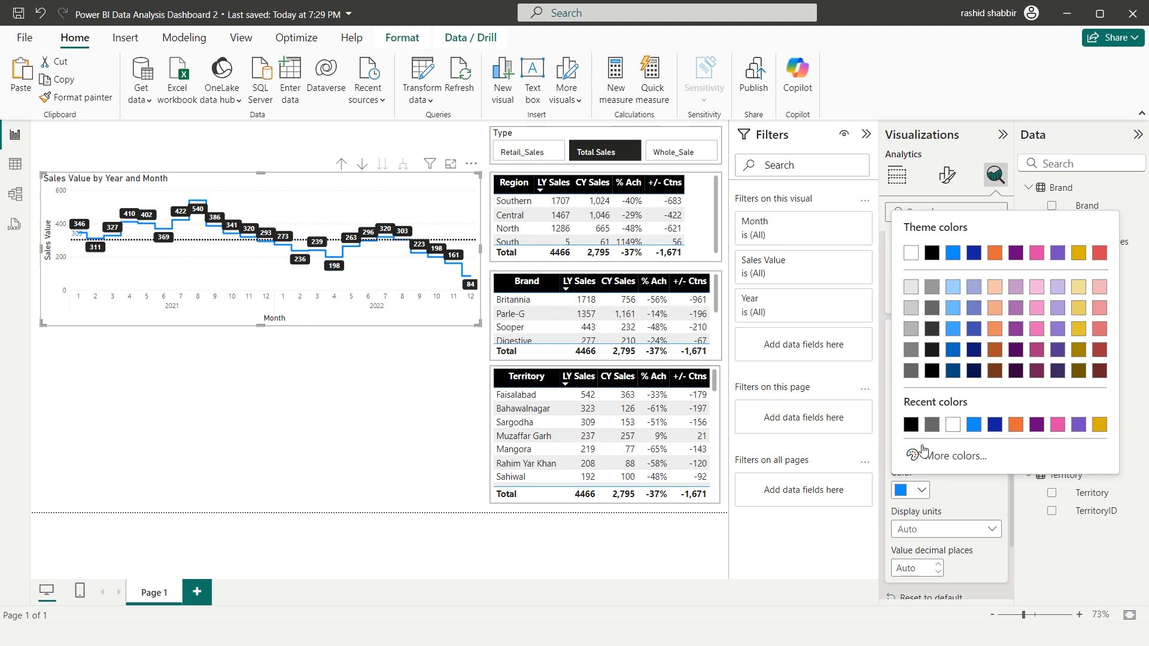
pyautogui.click(928, 254)
pyautogui.scroll(-1, 927, 435)
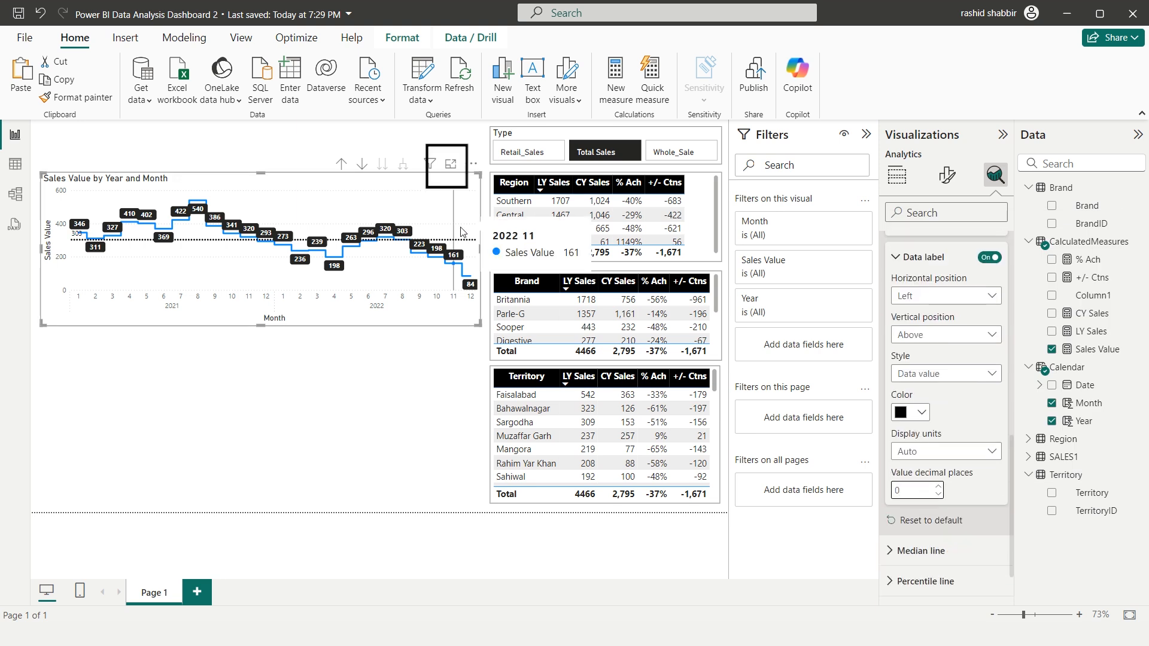
pyautogui.click(451, 164)
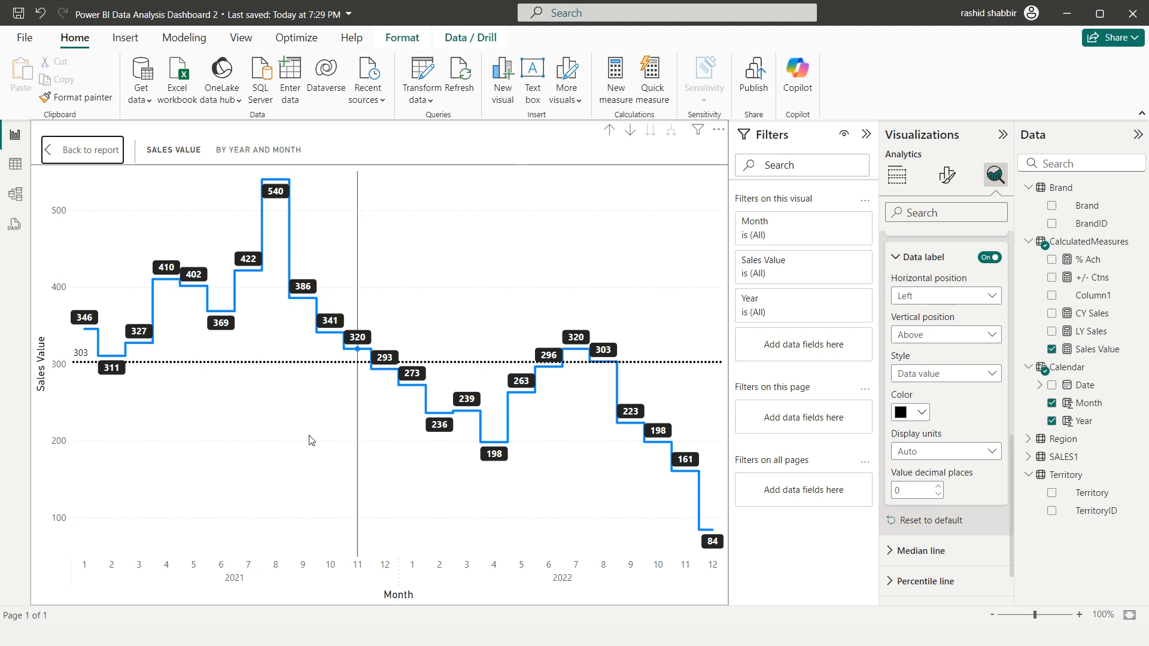
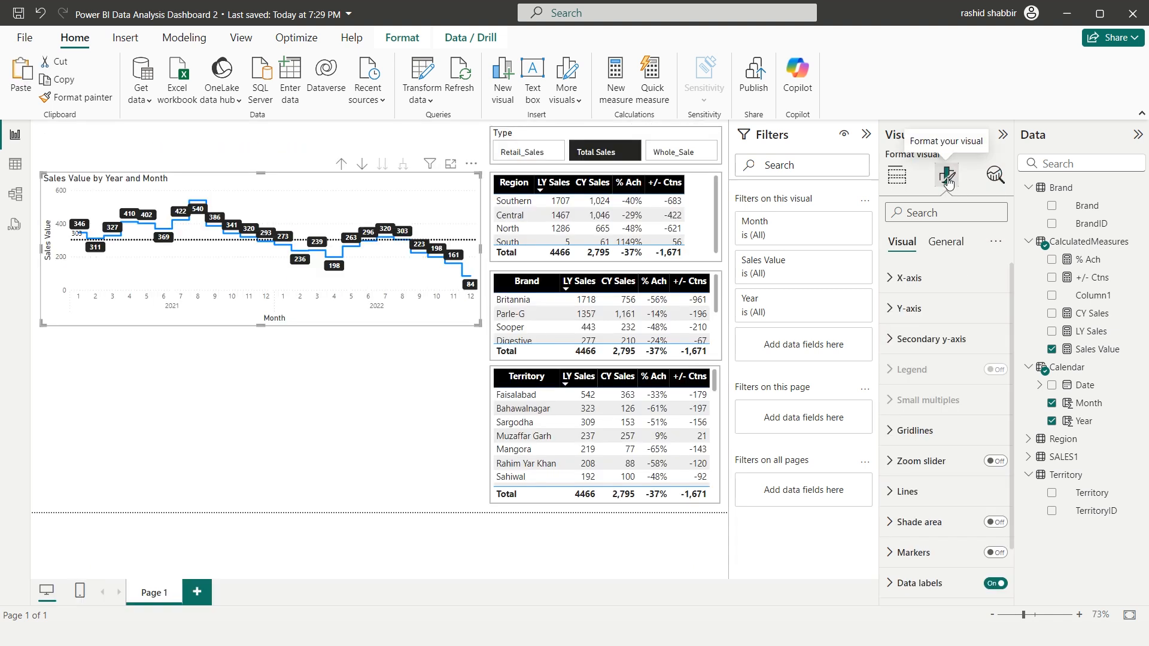
# Format the line chart's title as centered, bold white text on a black background
pyautogui.click(944, 246)
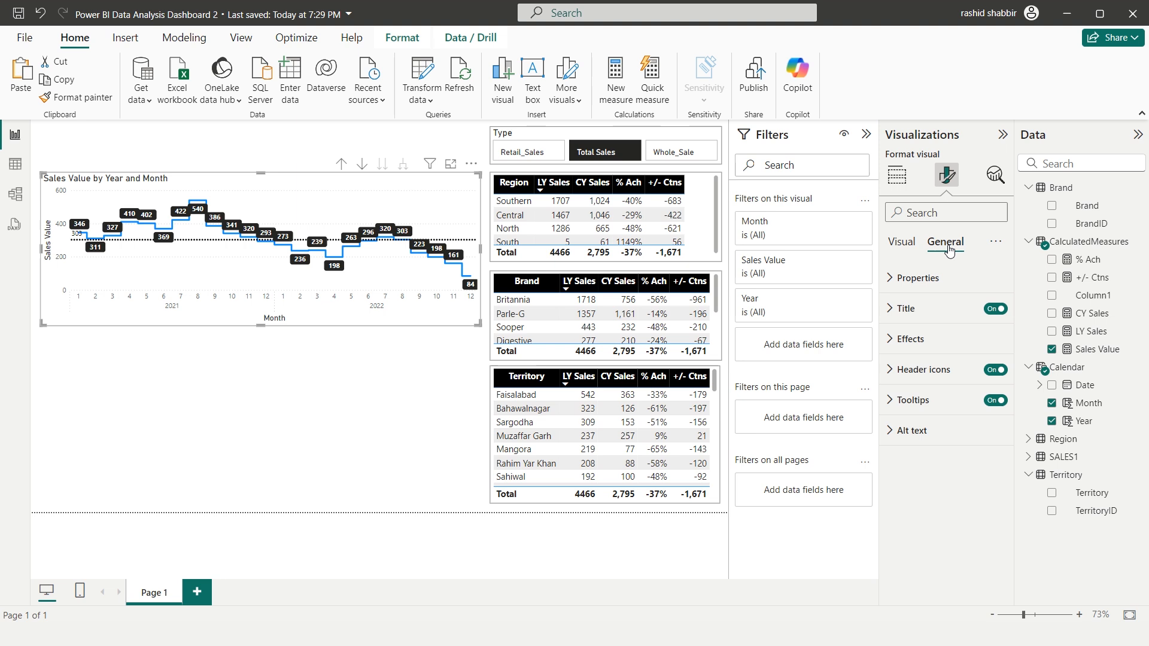
pyautogui.click(895, 308)
pyautogui.scroll(-2, 898, 359)
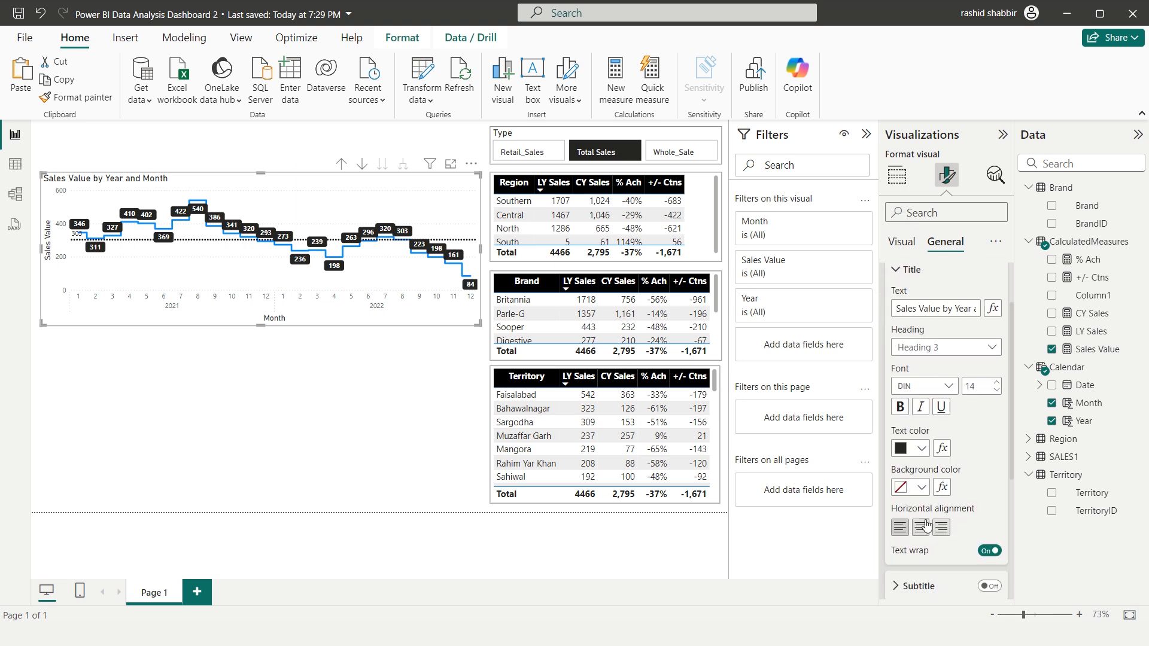
pyautogui.click(921, 527)
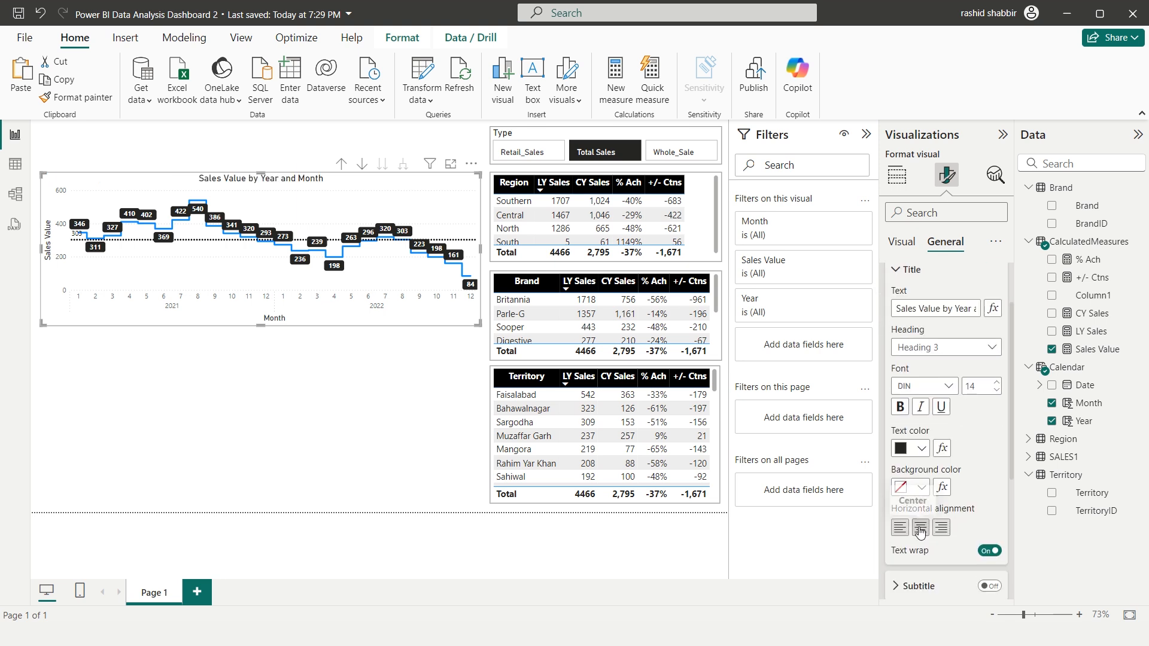
pyautogui.click(921, 487)
pyautogui.click(933, 214)
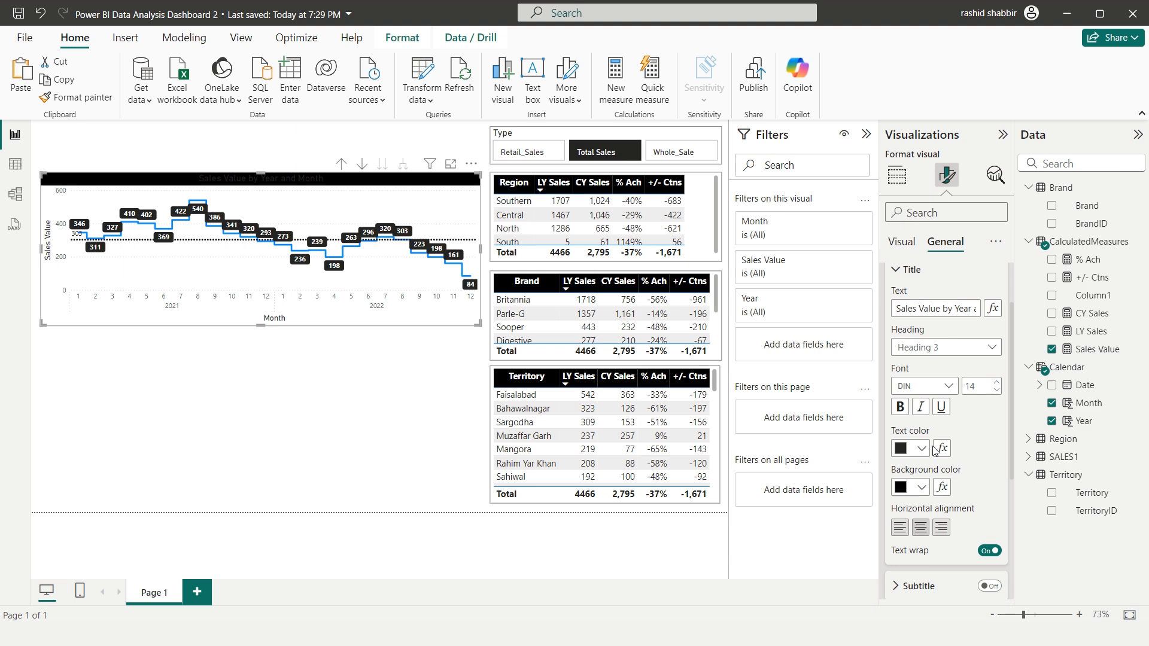
pyautogui.click(922, 449)
pyautogui.click(911, 211)
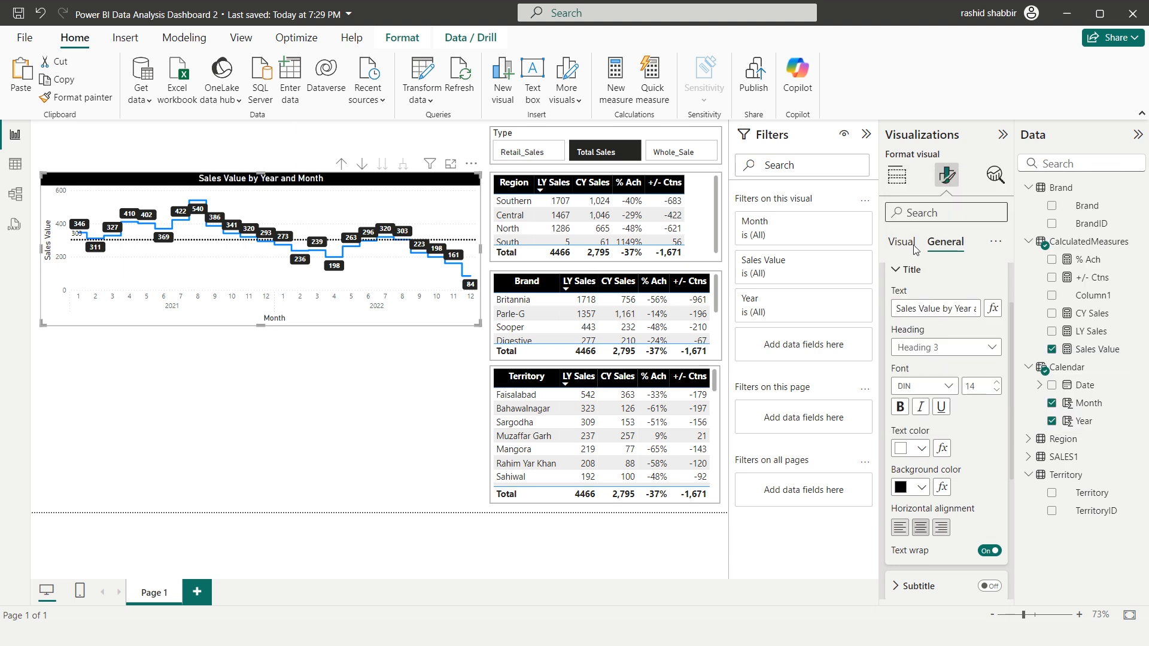
pyautogui.click(901, 409)
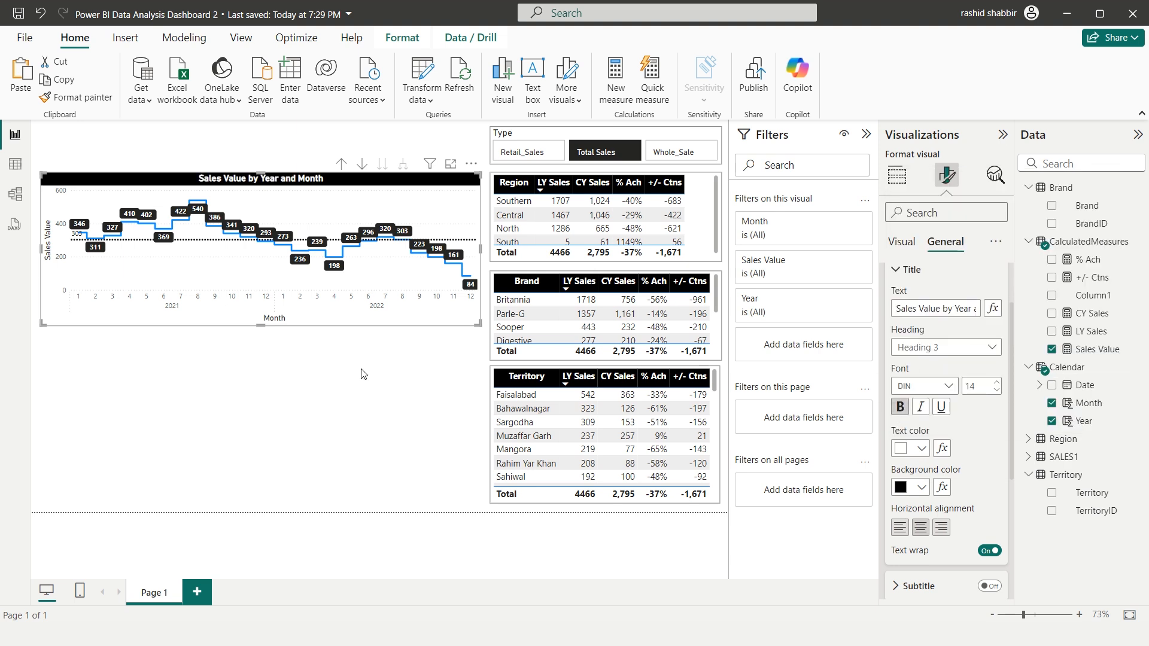
pyautogui.click(364, 374)
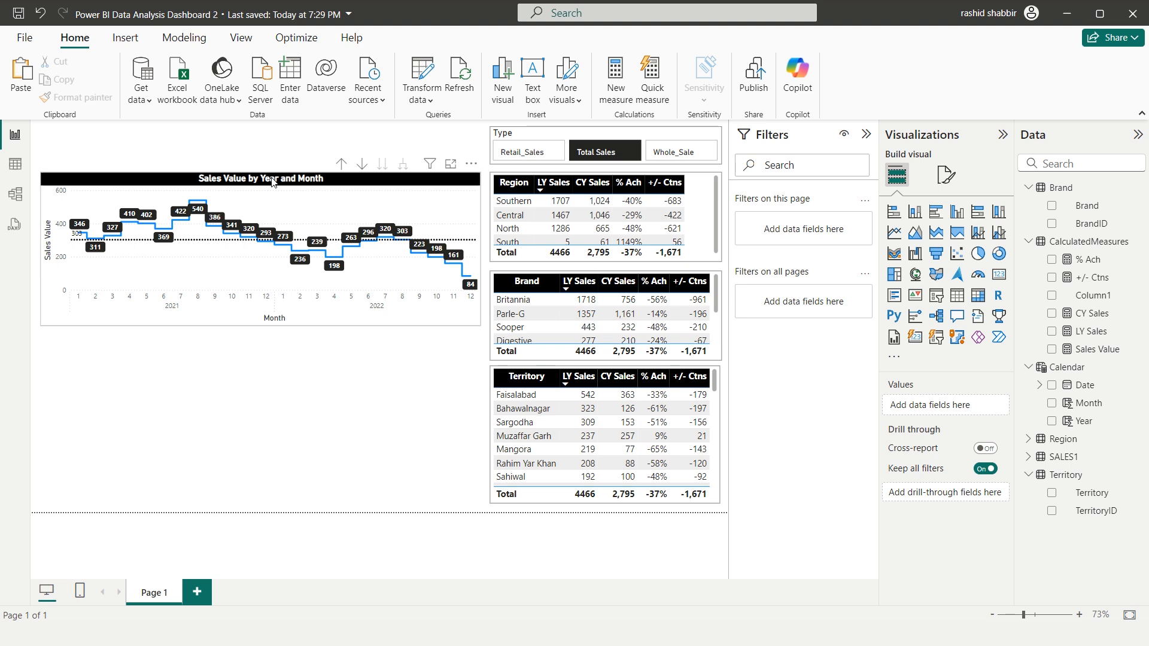
# Duplicate the line chart directly below the original and shrink the copy to under half its width, filling the height down to the page's lower margin
pyautogui.moveTo(271, 182); pyautogui.dragTo(253, 343)
pyautogui.moveTo(480, 413); pyautogui.dragTo(207, 441)
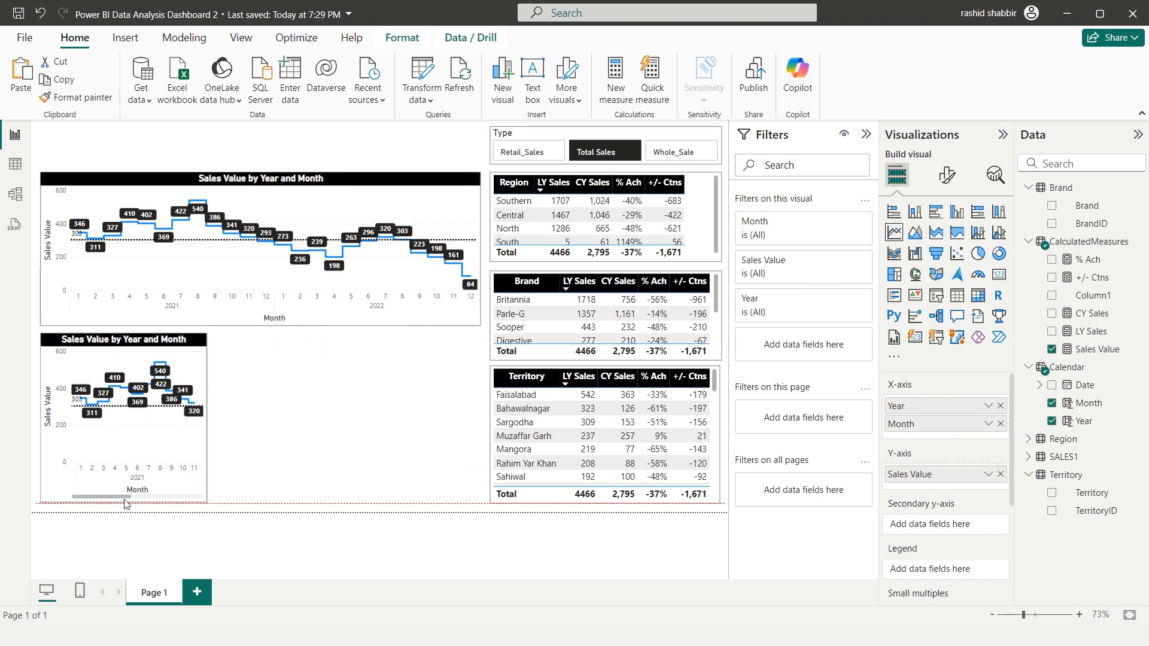
pyautogui.moveTo(124, 486); pyautogui.dragTo(123, 500)
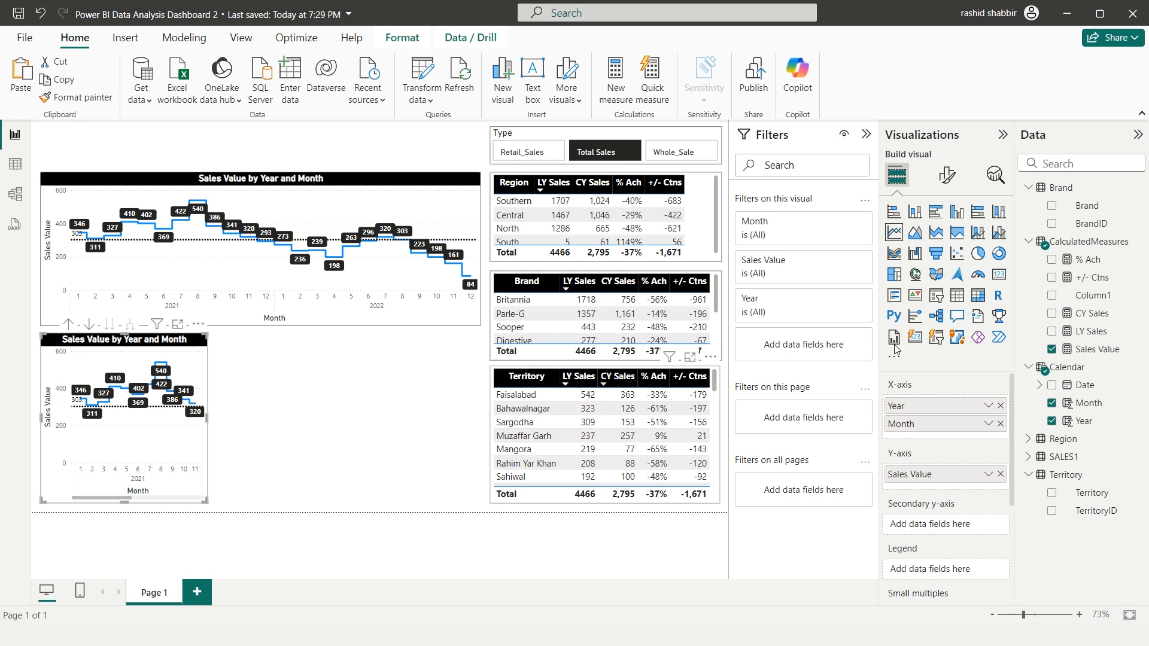
# Convert the copied chart to a donut chart and replace Year and Month in its legend with Region
pyautogui.click(999, 255)
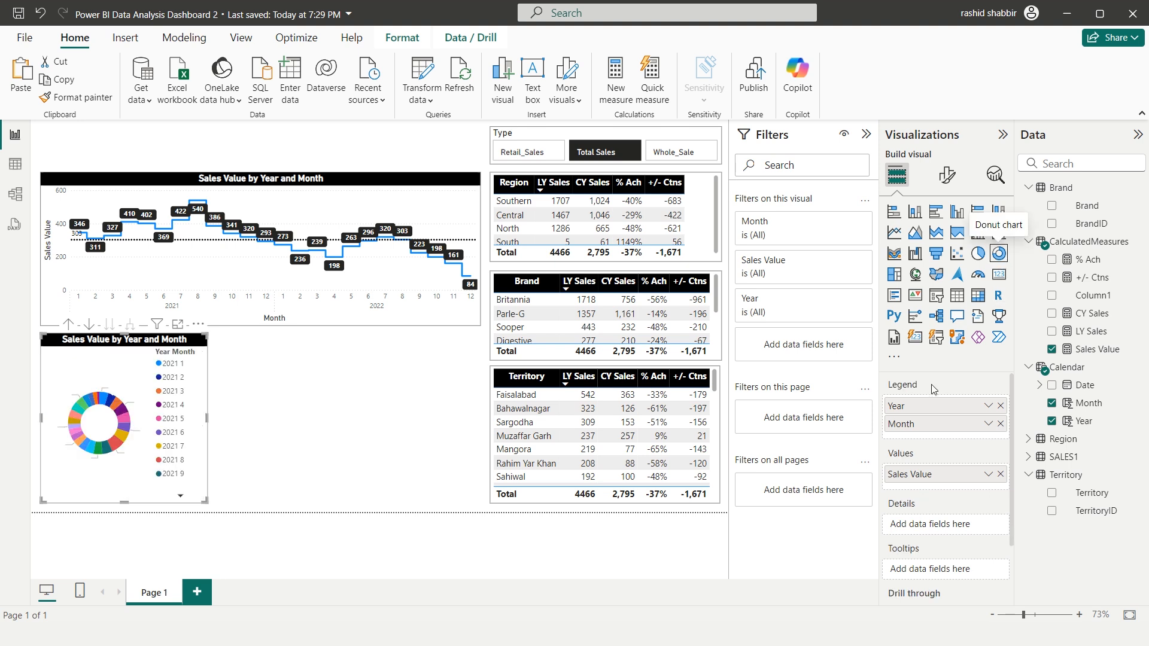
pyautogui.click(1000, 407)
pyautogui.click(1000, 407)
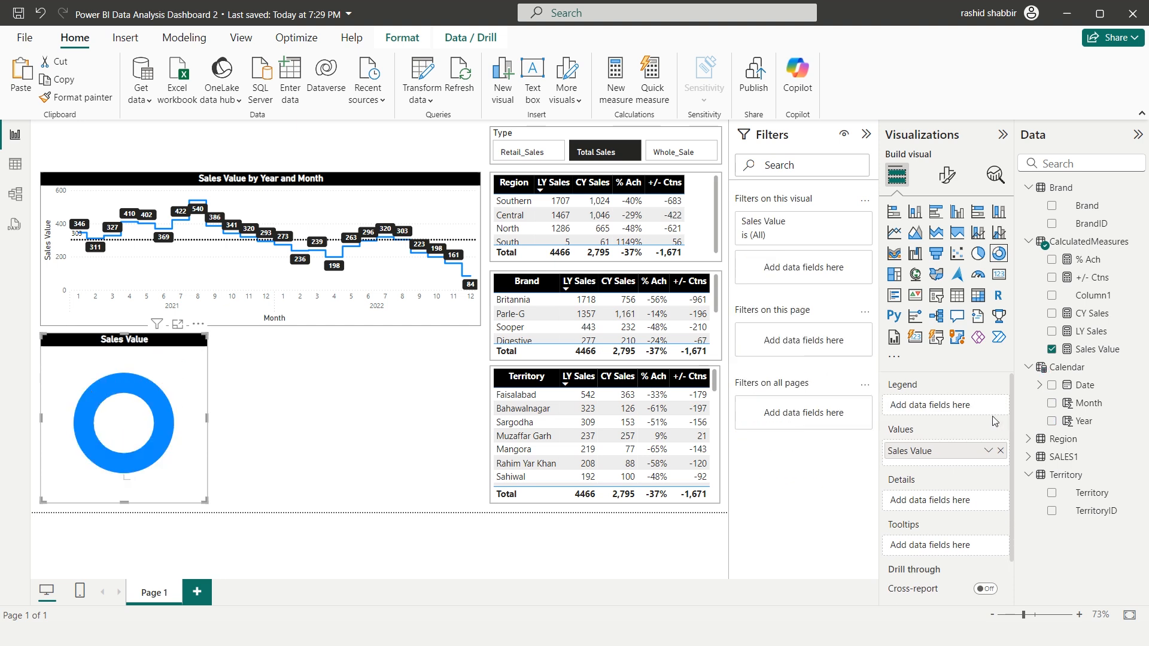
pyautogui.click(1028, 438)
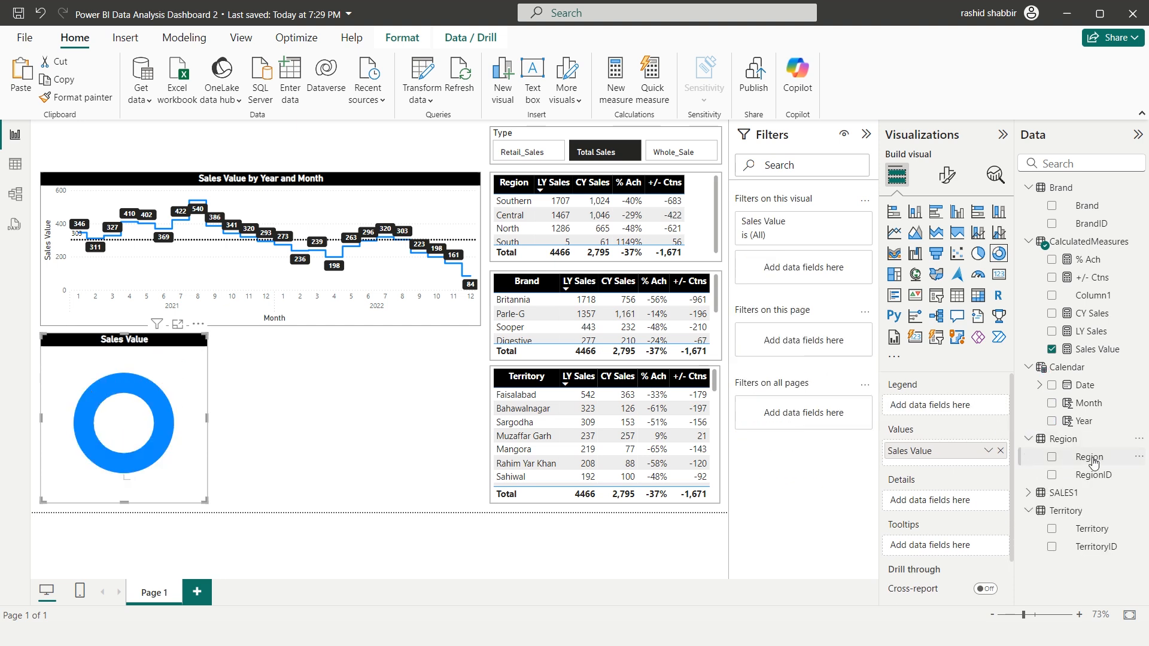
pyautogui.moveTo(1085, 459); pyautogui.dragTo(952, 406)
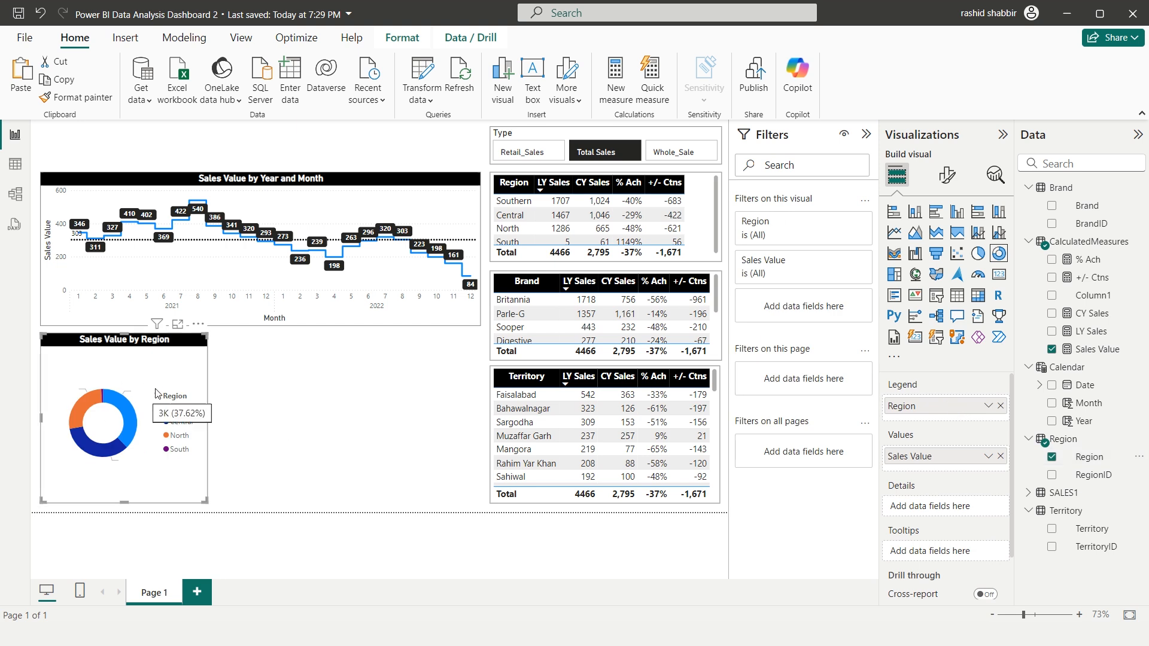
# Set the donut chart's detail label values to black, and check the labels in focus mode before returning to the report
pyautogui.click(947, 176)
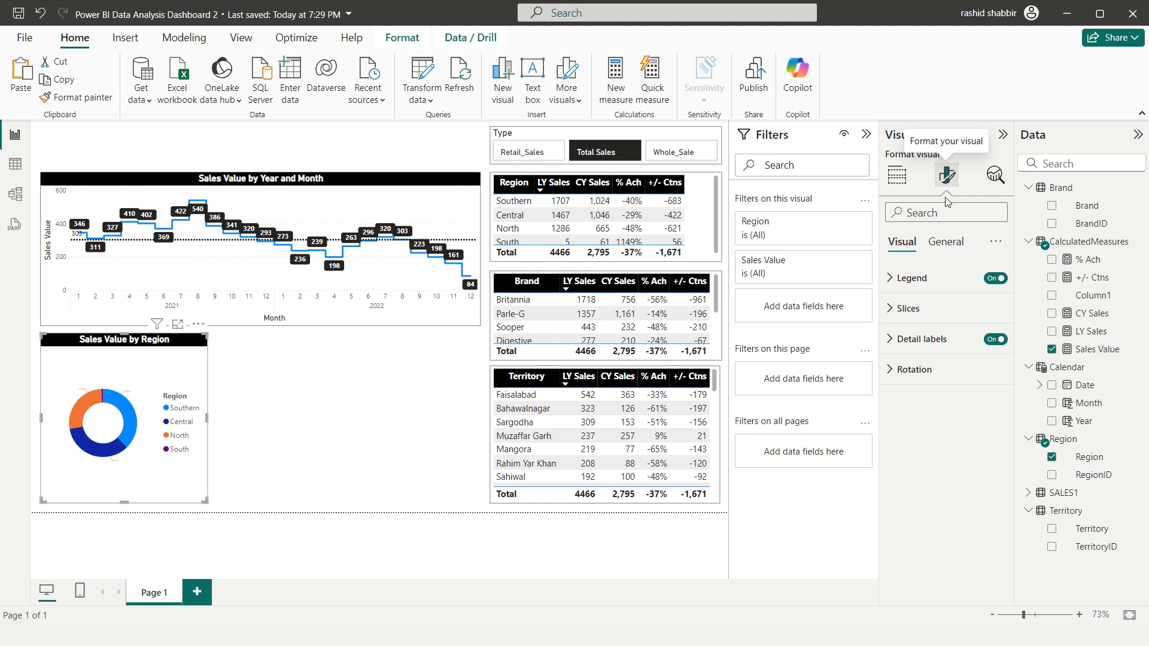
pyautogui.click(888, 341)
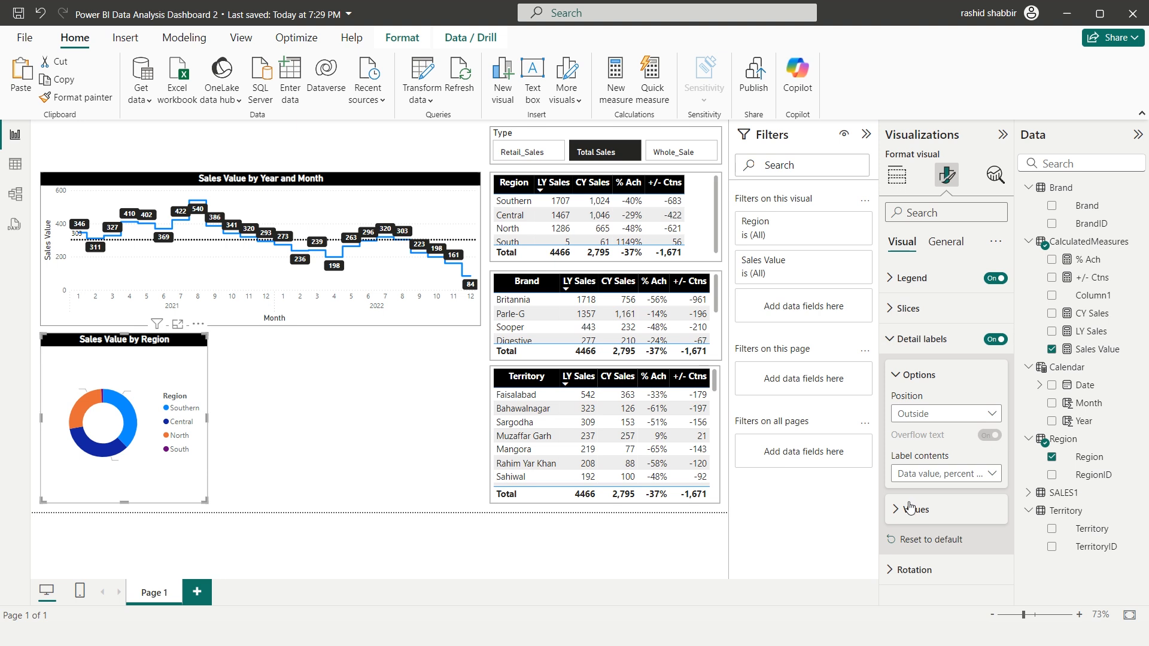
pyautogui.click(894, 513)
pyautogui.scroll(-3, 894, 516)
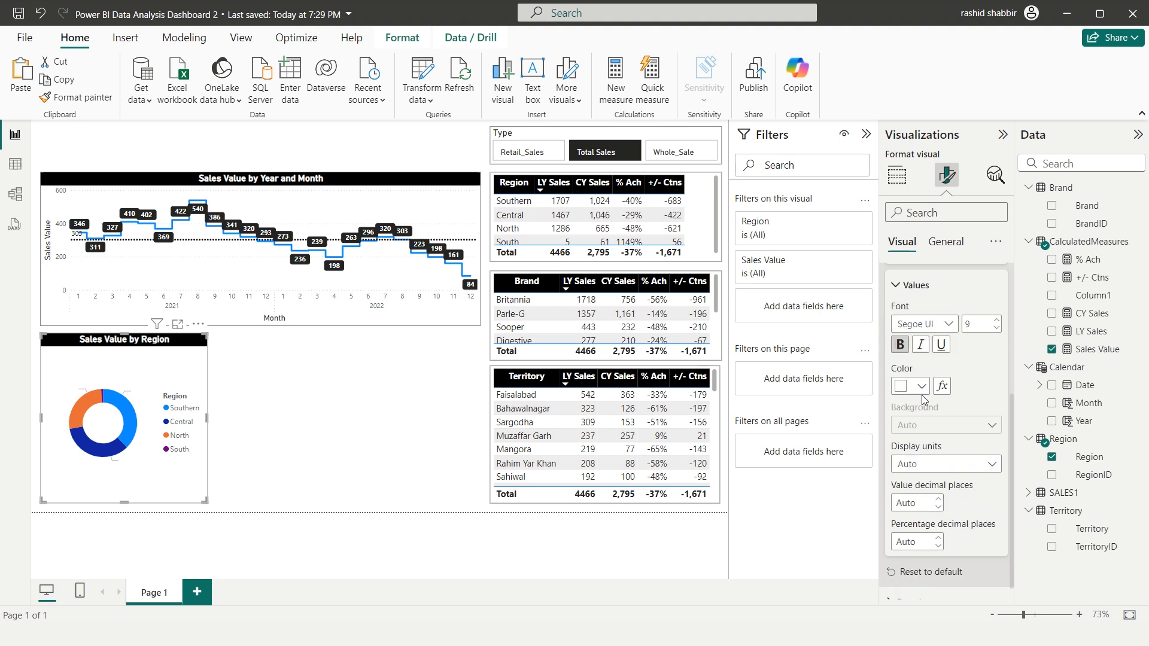
pyautogui.click(922, 386)
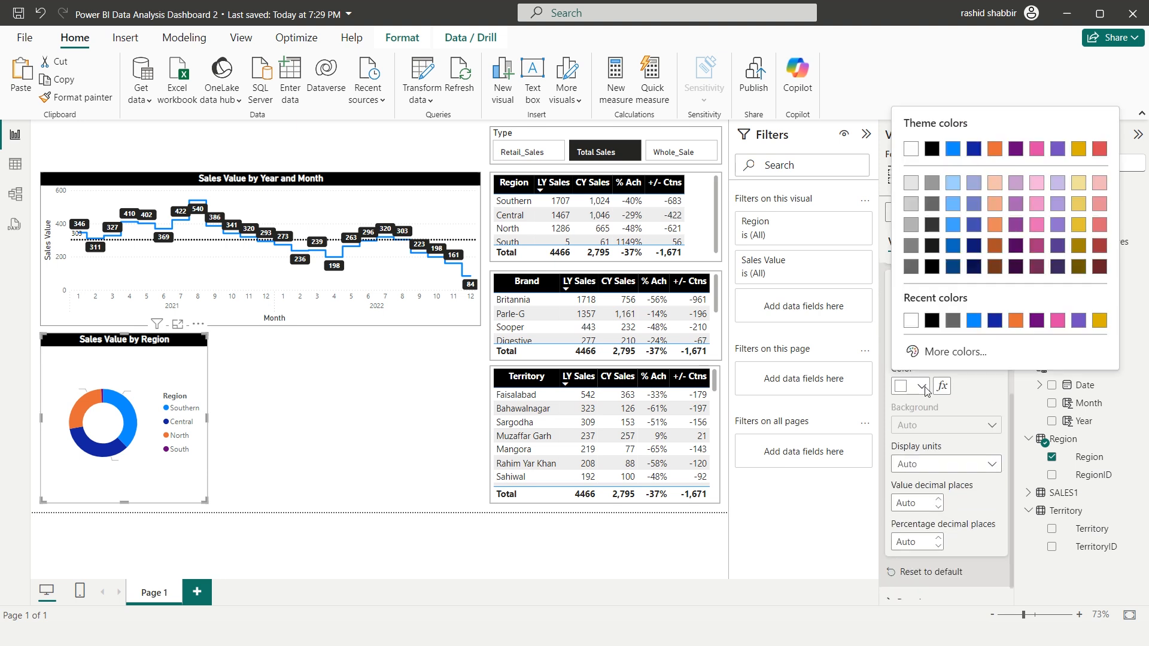
pyautogui.click(932, 152)
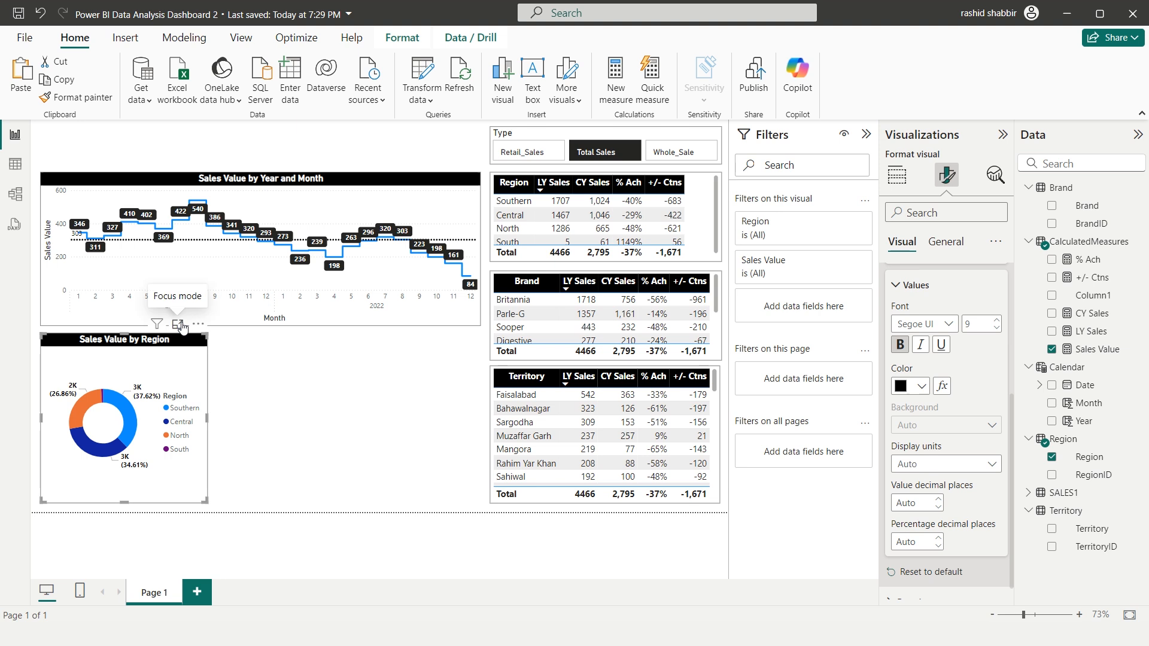
pyautogui.click(178, 324)
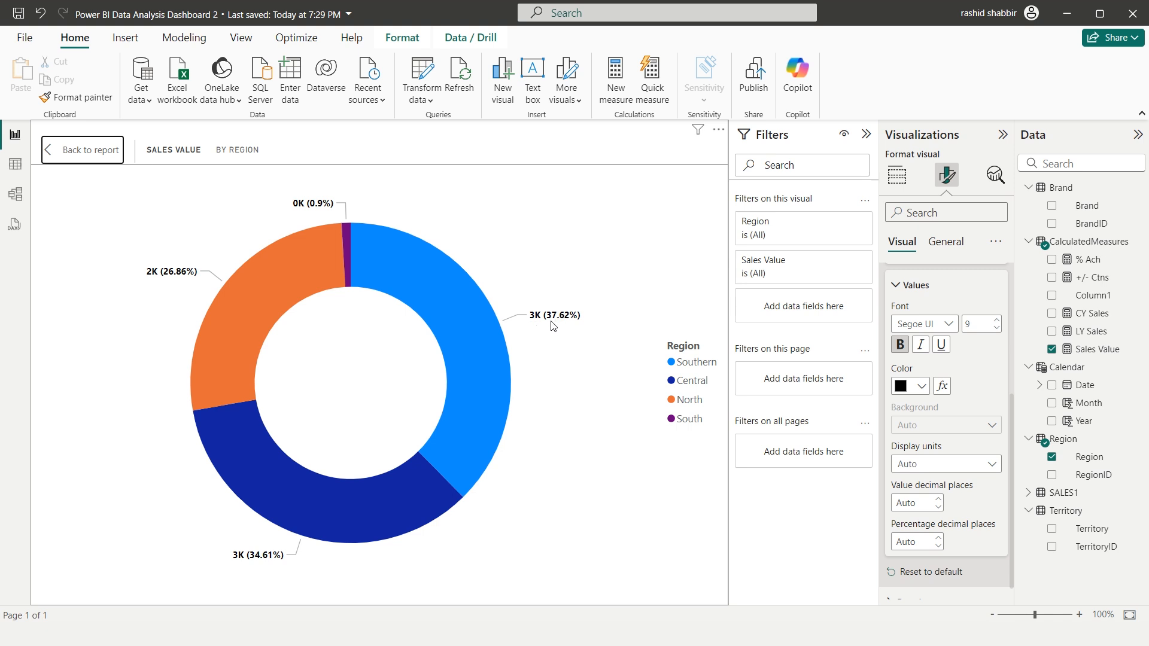
pyautogui.click(107, 158)
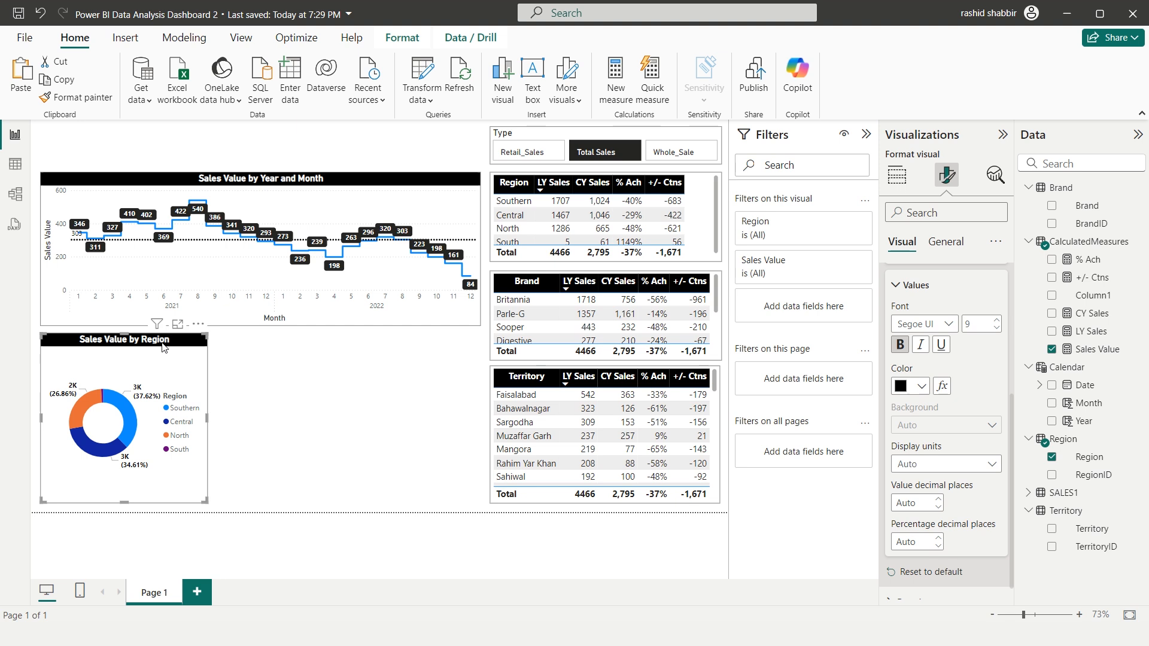
# Duplicate the donut chart beside the original and narrow both visuals so a third chart fits in the row
pyautogui.hotkey('ctrl', 'v')
pyautogui.moveTo(115, 346); pyautogui.dragTo(280, 347)
pyautogui.click(194, 383)
pyautogui.moveTo(208, 418); pyautogui.dragTo(194, 418)
pyautogui.moveTo(260, 346); pyautogui.dragTo(250, 346)
pyautogui.moveTo(369, 422); pyautogui.dragTo(339, 422)
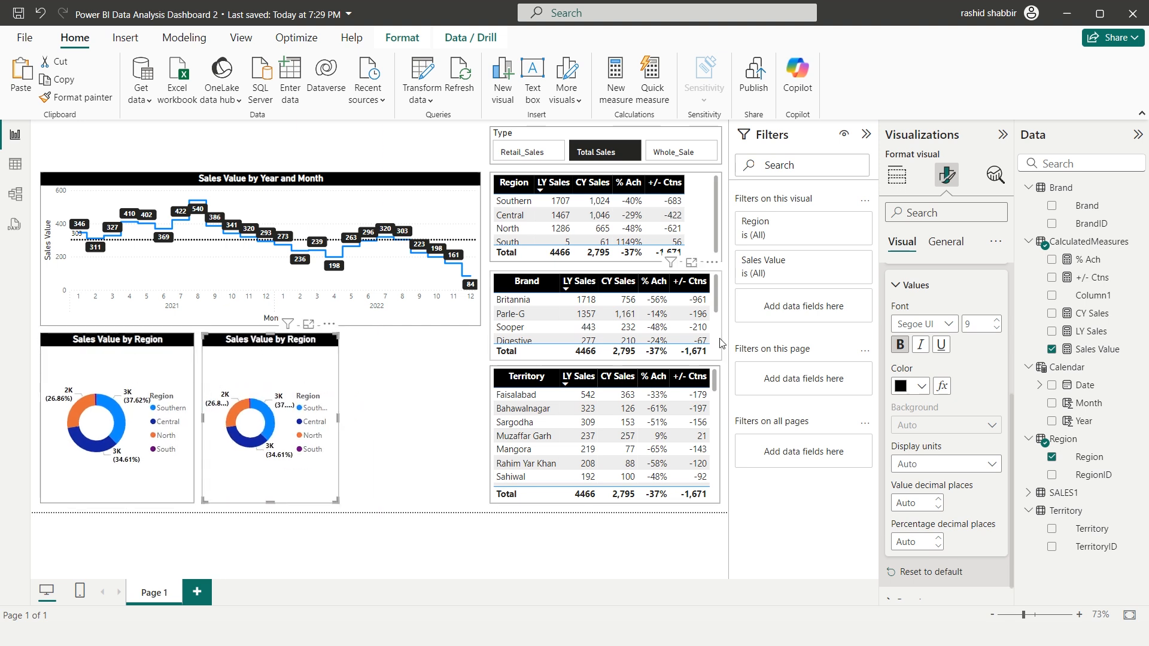
# Convert the duplicated donut to a clustered bar chart and replace Region with Brand on its Y-axis
pyautogui.click(898, 177)
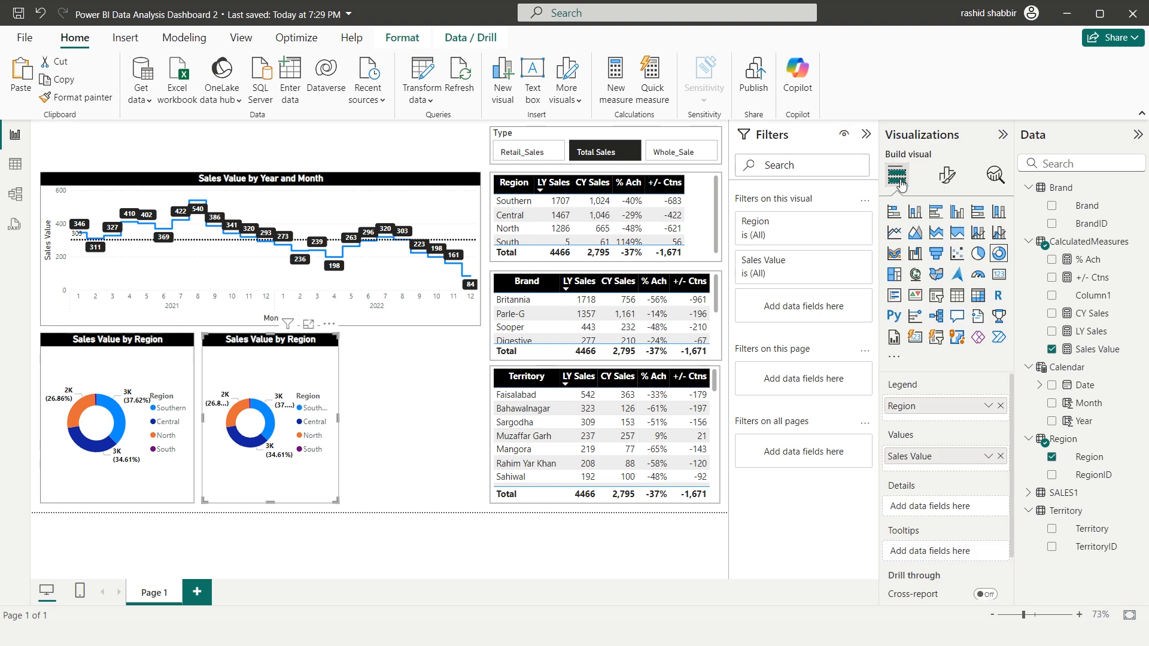
pyautogui.click(937, 213)
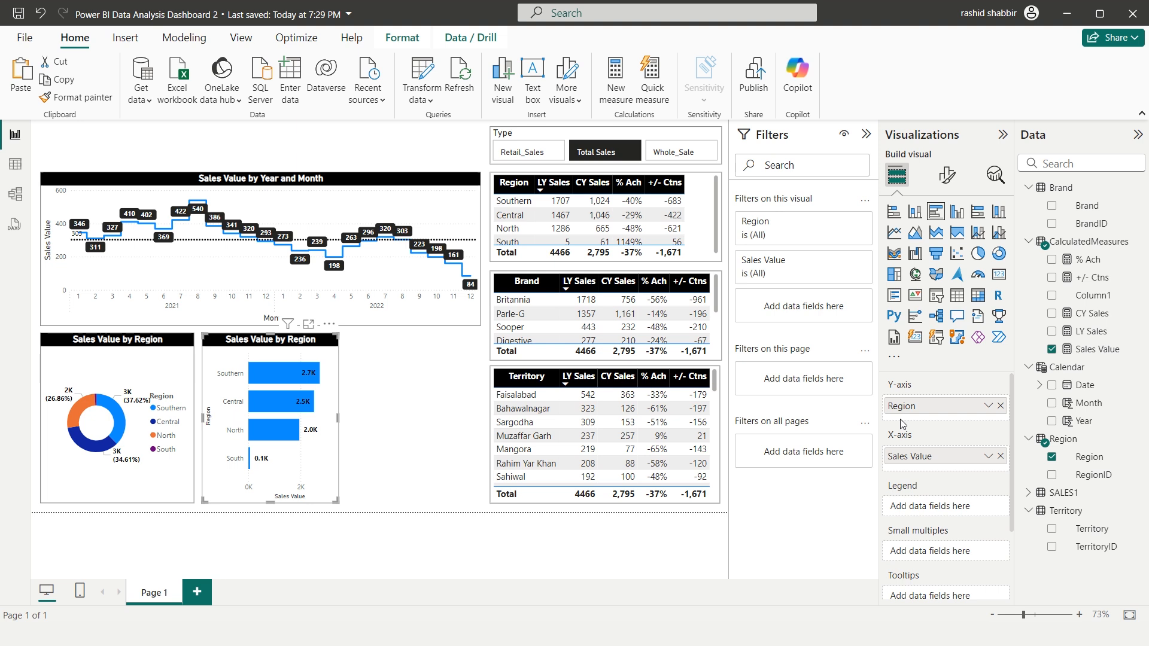
pyautogui.click(1000, 407)
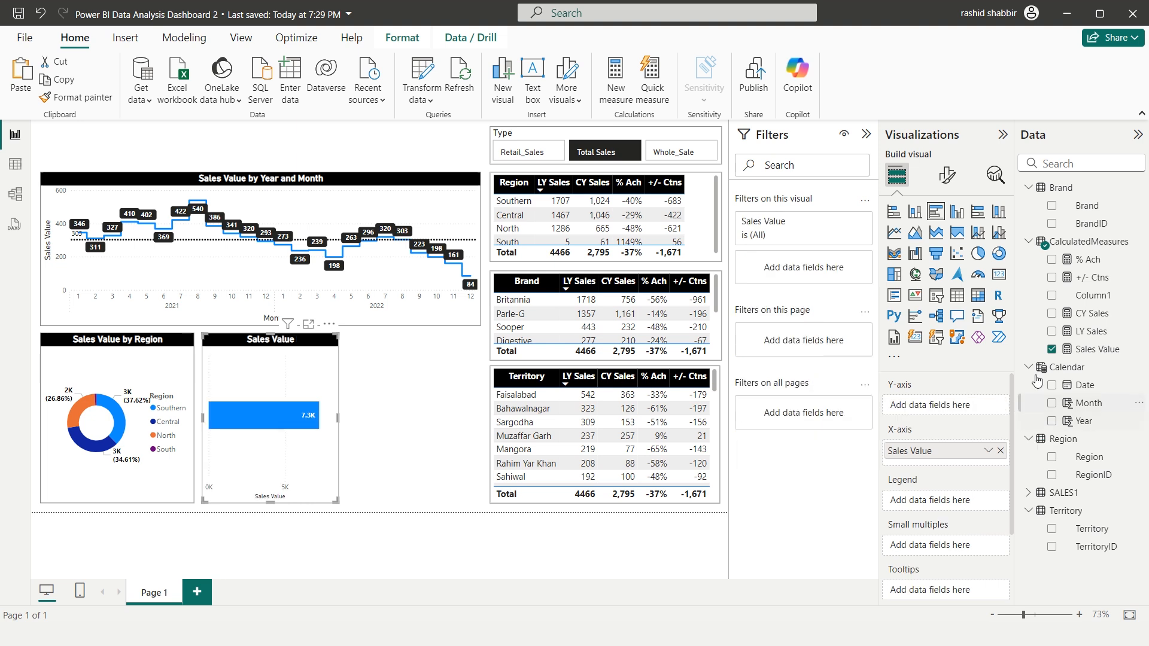
pyautogui.click(1053, 206)
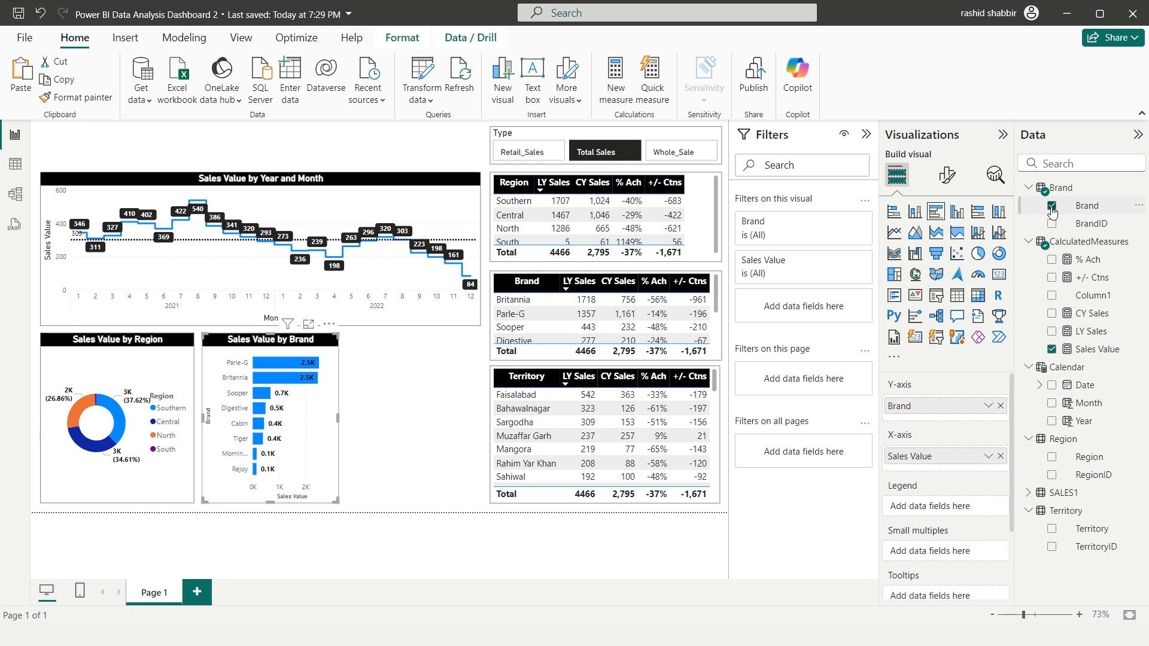
# Duplicate the brand bar chart beside it, replace Brand with Territory on the copy's Y-axis, and collapse the Filters pane
pyautogui.hotkey('ctrl', 'c')
pyautogui.hotkey('ctrl', 'v')
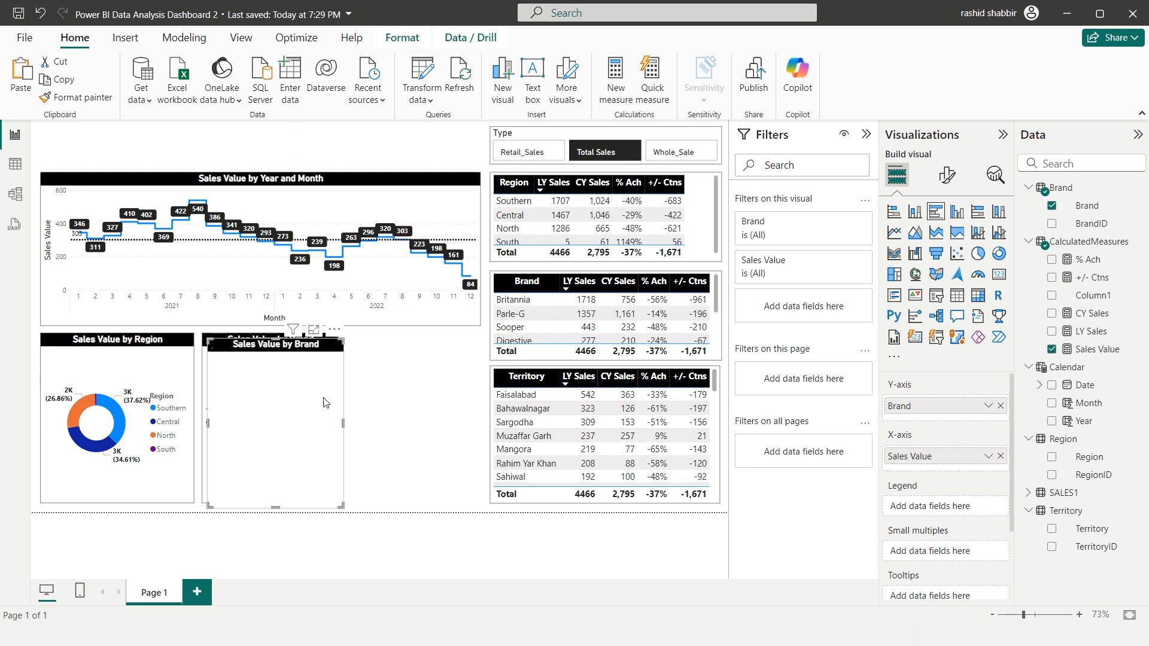
pyautogui.moveTo(263, 349); pyautogui.dragTo(405, 349)
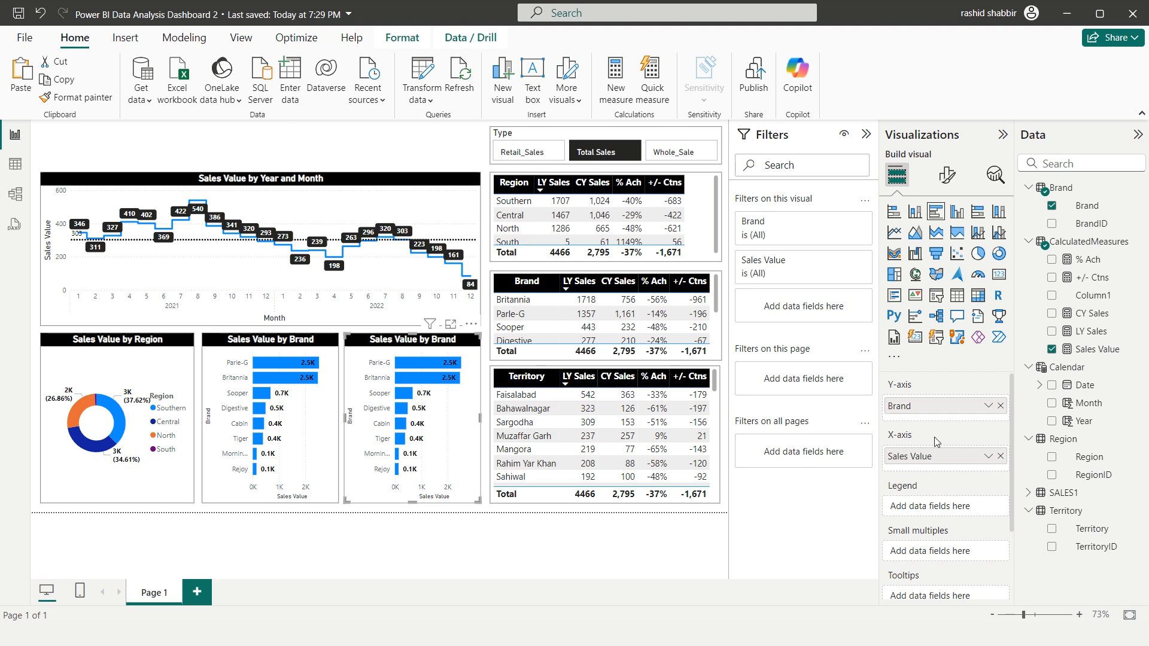
pyautogui.click(1000, 407)
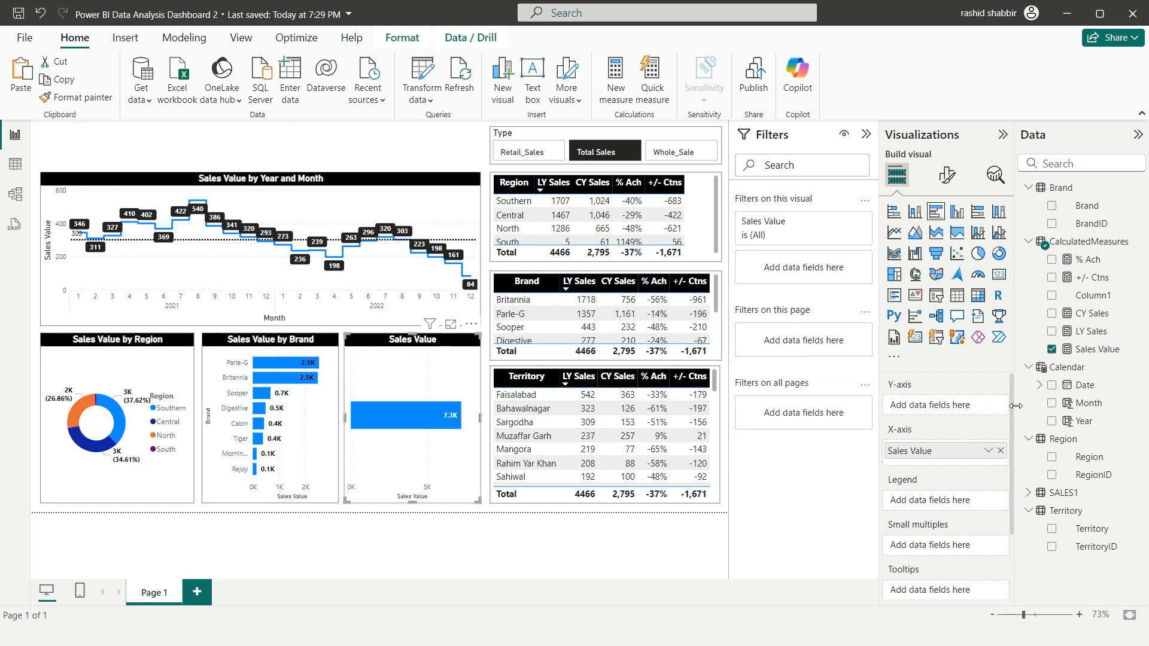
pyautogui.moveTo(1080, 531); pyautogui.dragTo(933, 409)
pyautogui.click(866, 134)
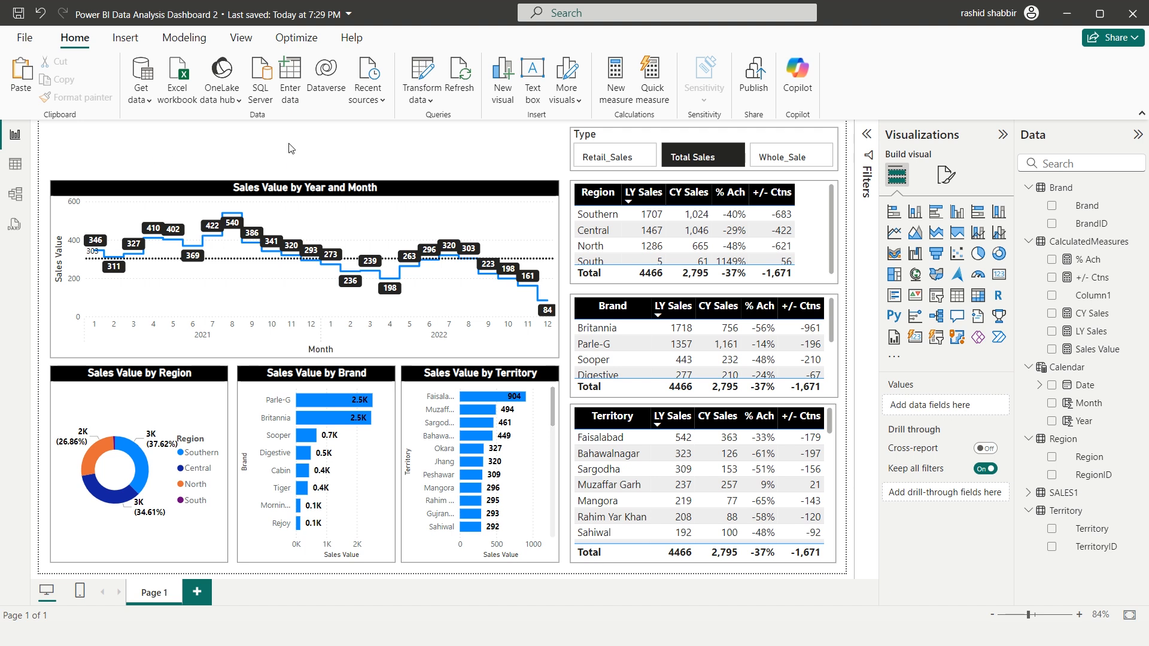
# Insert a rectangle shape, shrink it and place it in the empty space above the line chart
pyautogui.click(133, 43)
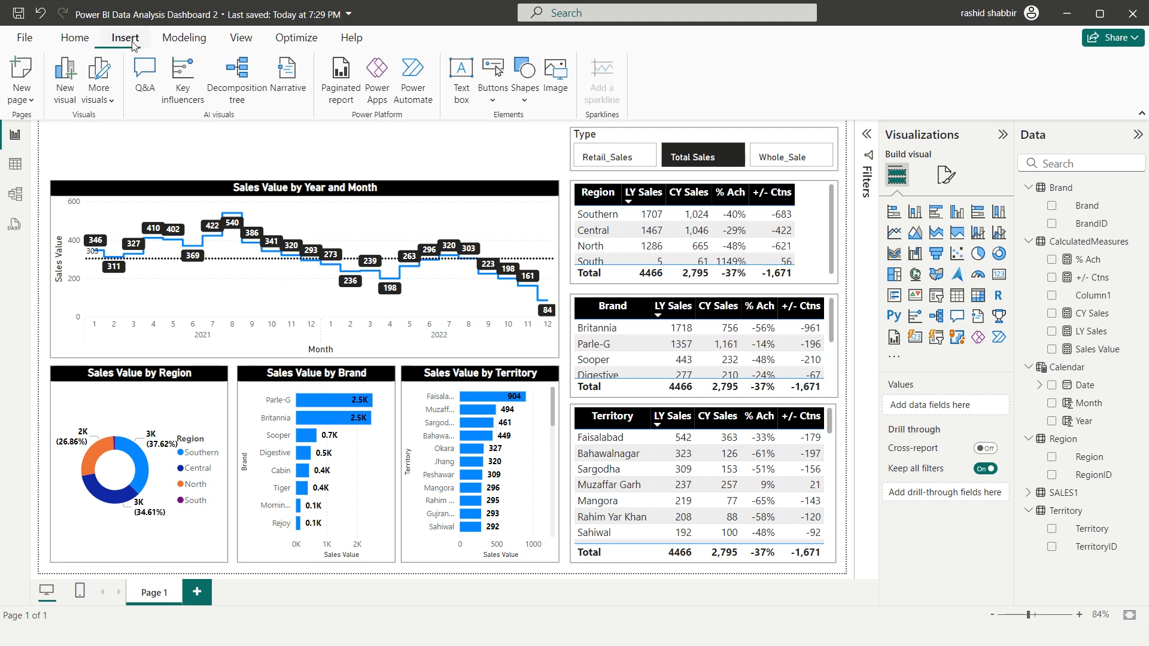
pyautogui.click(526, 96)
pyautogui.click(526, 153)
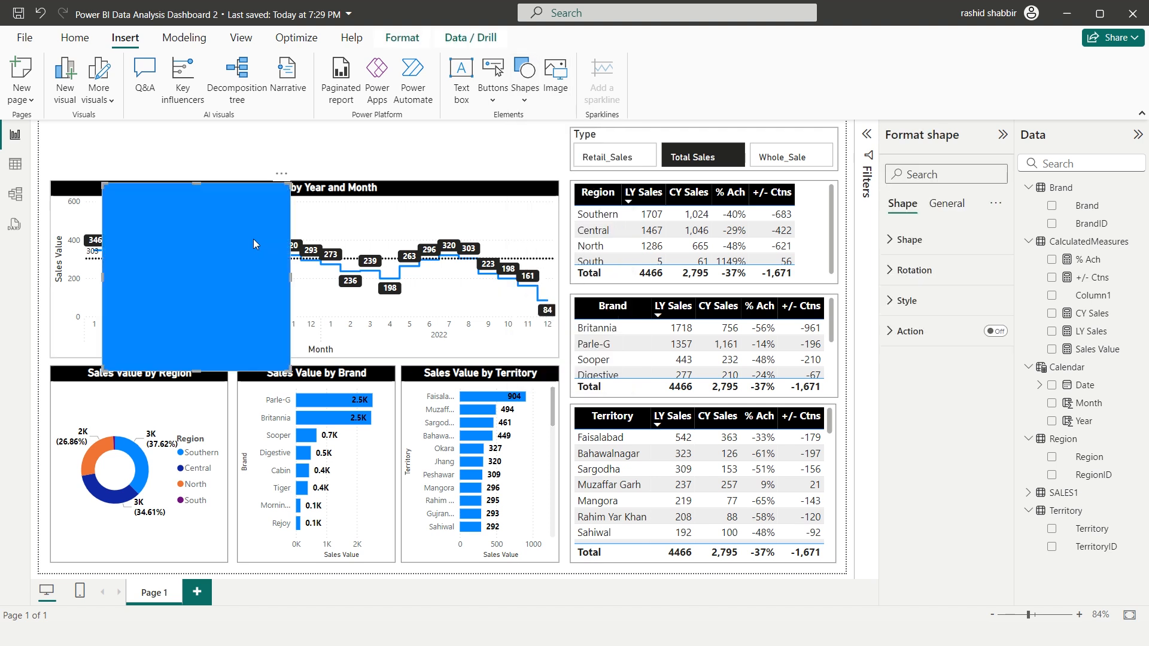
pyautogui.moveTo(253, 238); pyautogui.dragTo(268, 146)
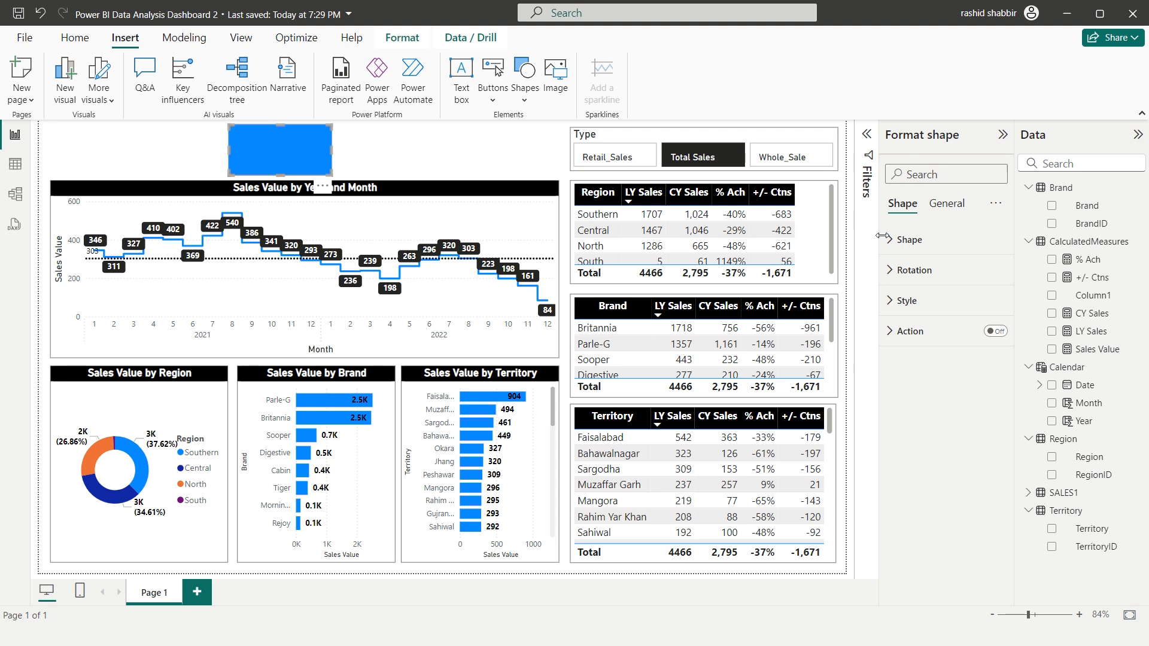
# Set the rectangle's fill color to White, 10% darker
pyautogui.click(892, 301)
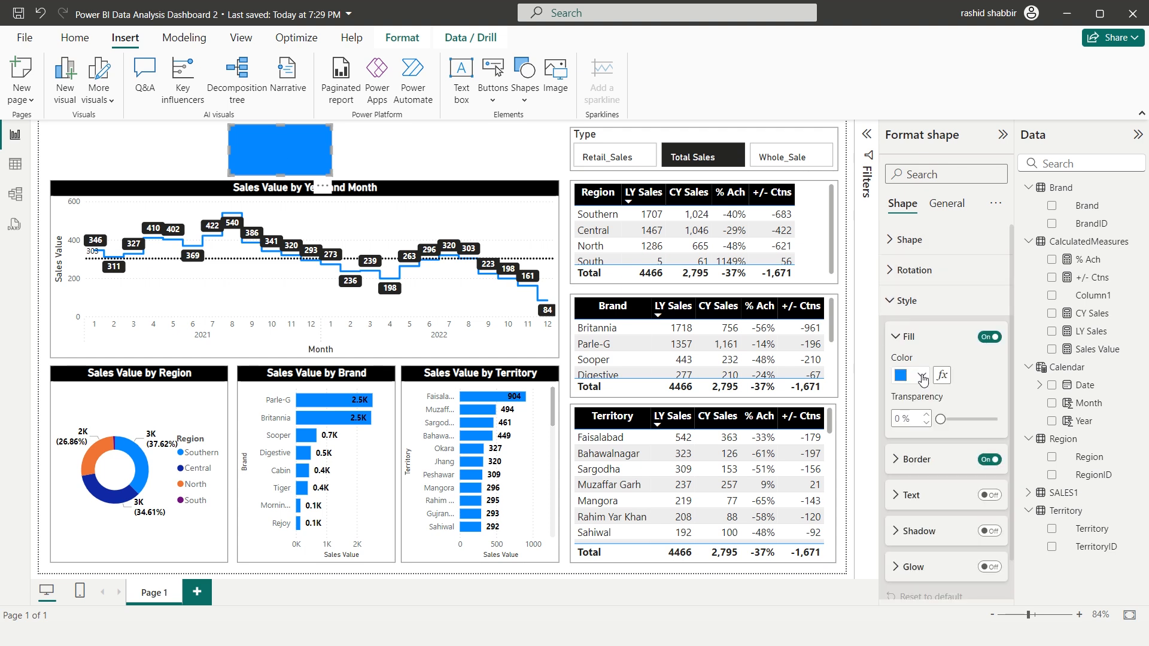
pyautogui.click(916, 375)
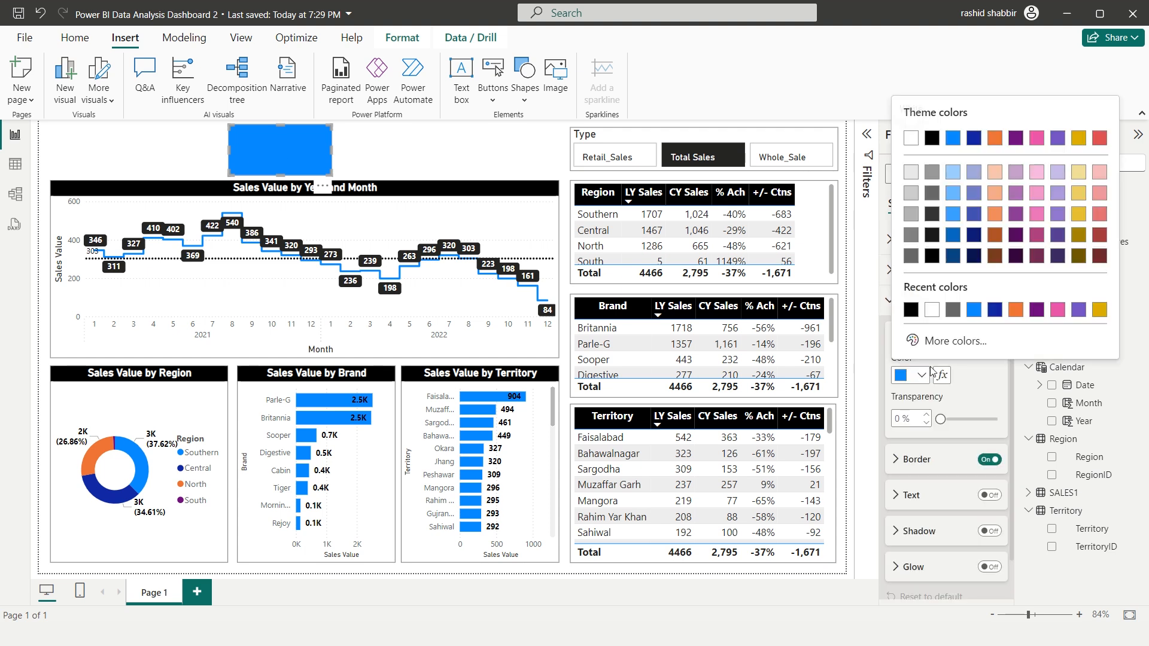
pyautogui.click(910, 175)
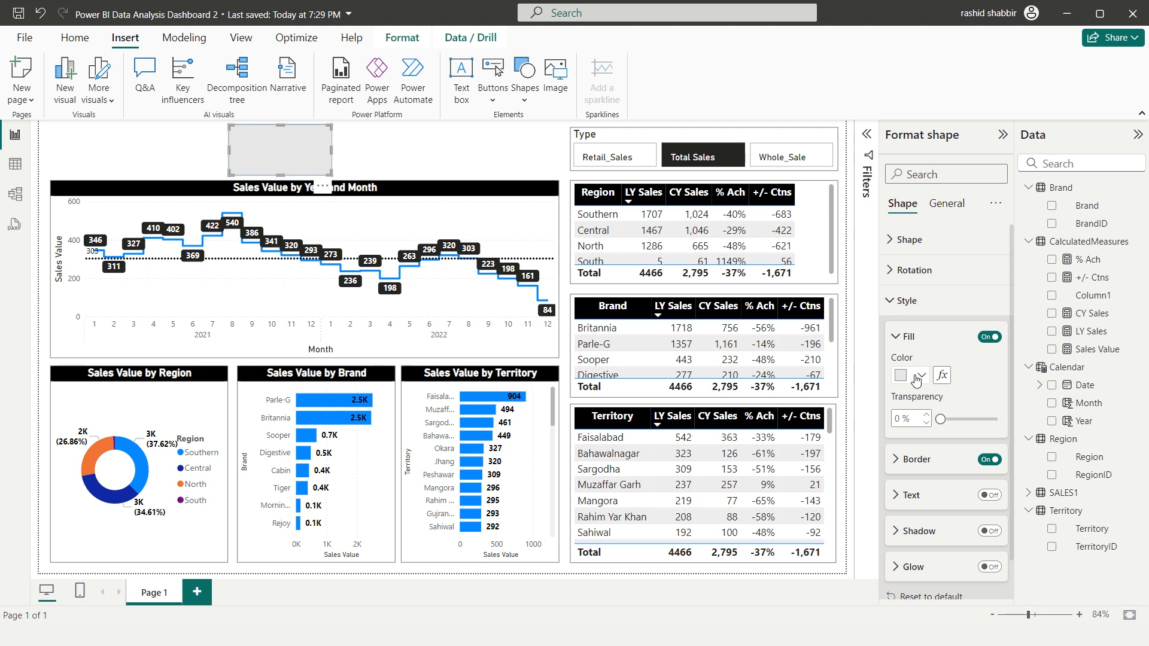
# Turn off the rectangle's border and place two copies of it in a row beside it above the line chart
pyautogui.click(987, 459)
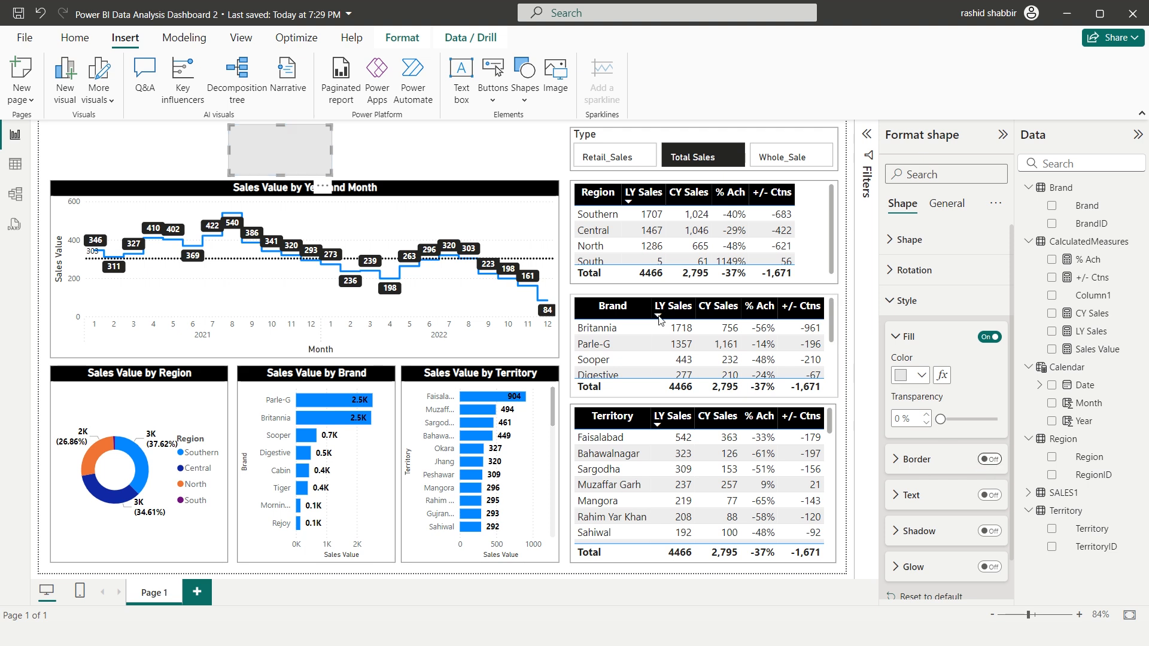
pyautogui.moveTo(297, 153); pyautogui.dragTo(500, 149)
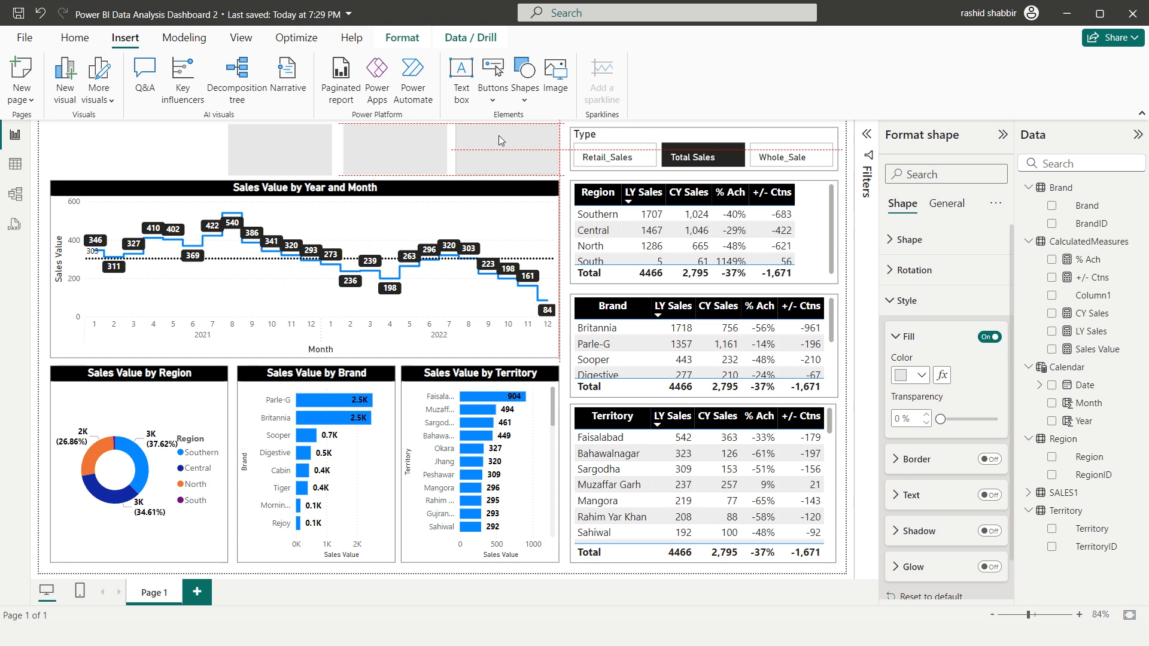
pyautogui.click(173, 149)
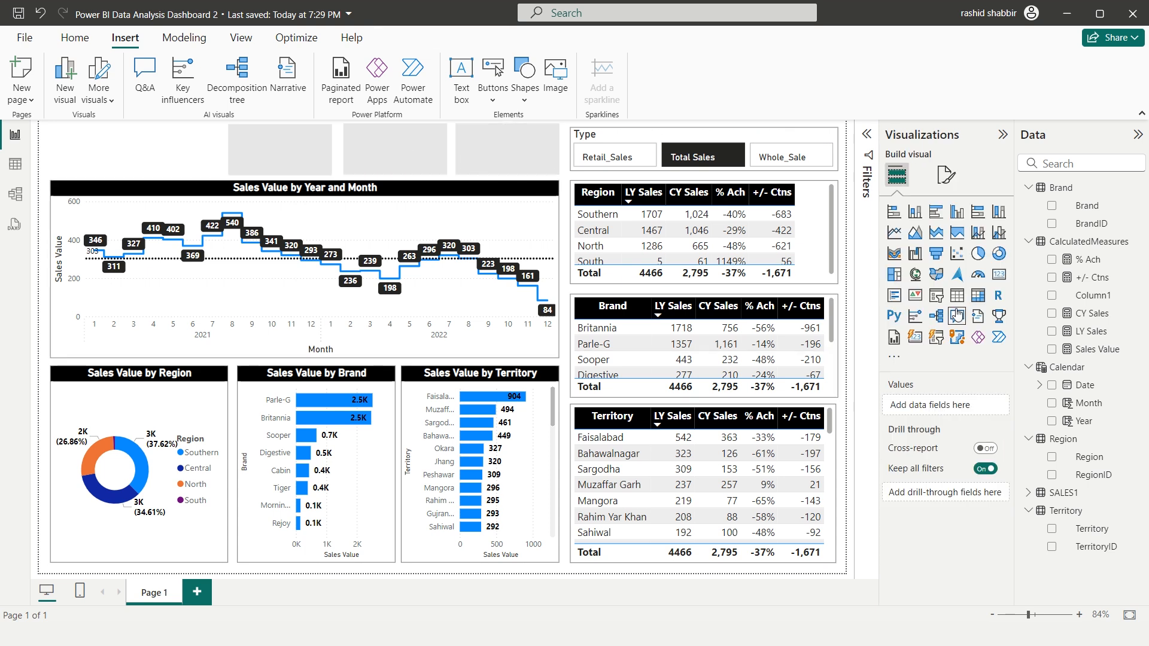
# Insert a Card visual, fit it over the first gray rectangle and have it show the Sales Value measure
pyautogui.click(997, 274)
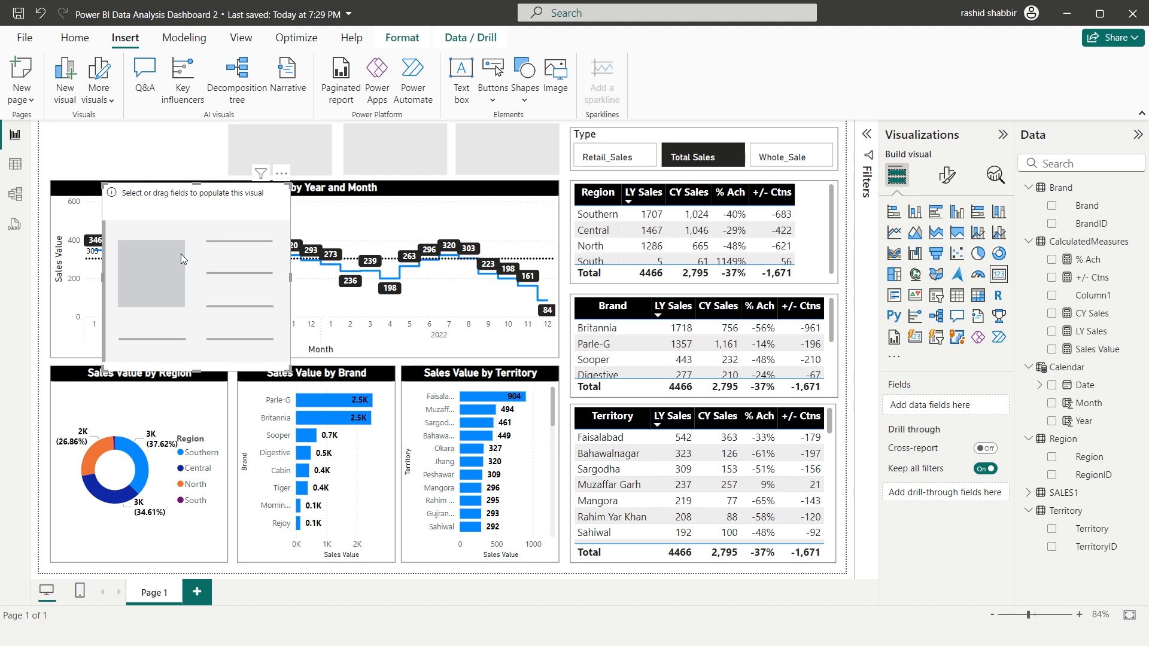
pyautogui.moveTo(180, 254); pyautogui.dragTo(326, 156)
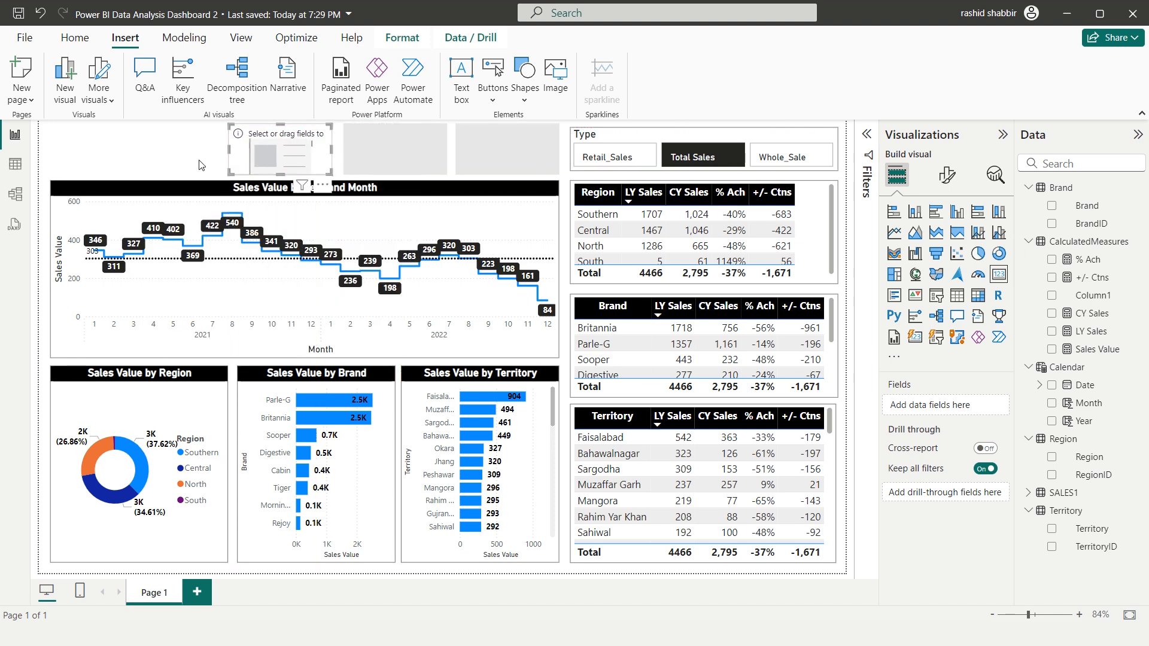
pyautogui.click(1052, 350)
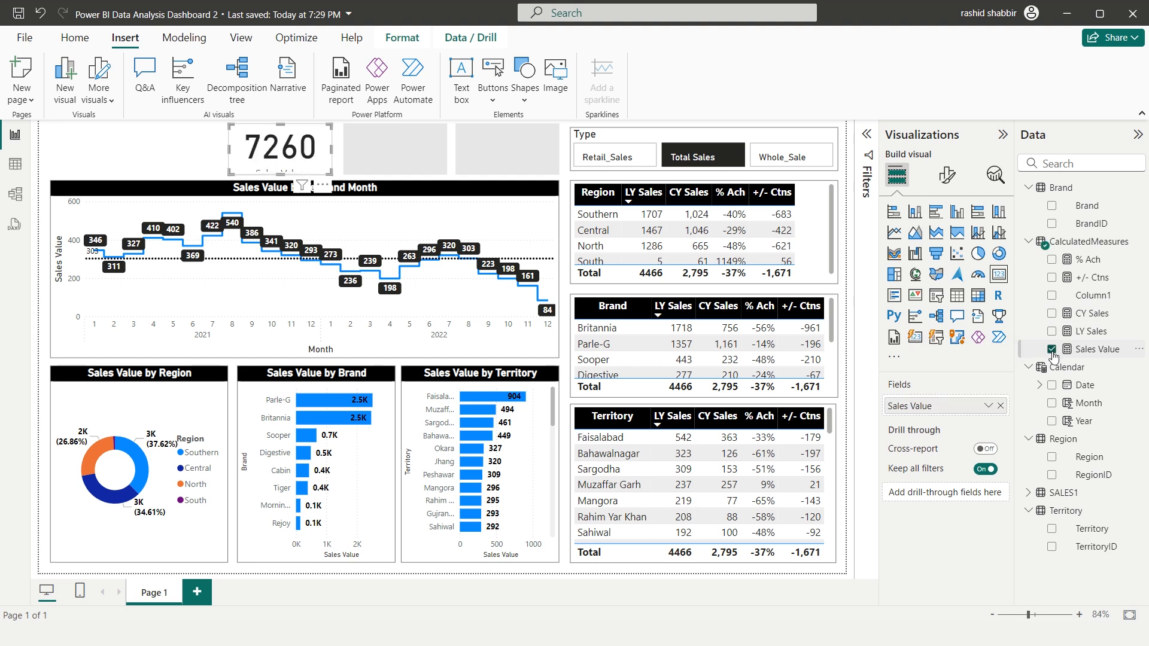
# Expand the Filters pane and set the Type slicer's interaction with the Sales Value card to None
pyautogui.click(866, 134)
pyautogui.click(568, 135)
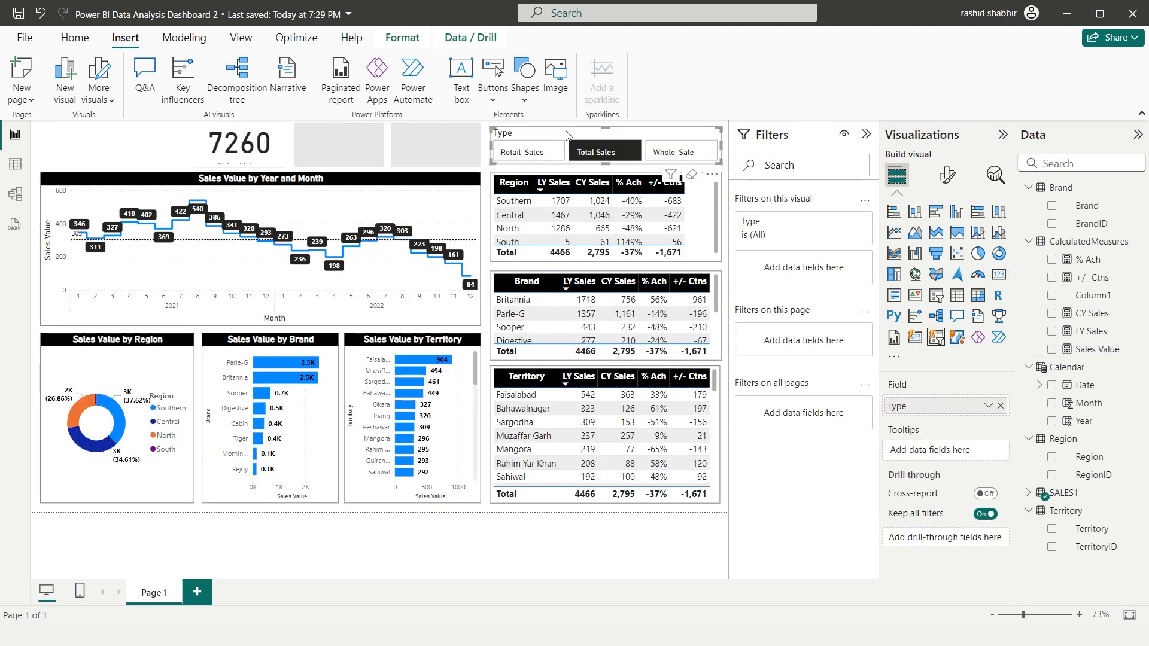
pyautogui.click(400, 45)
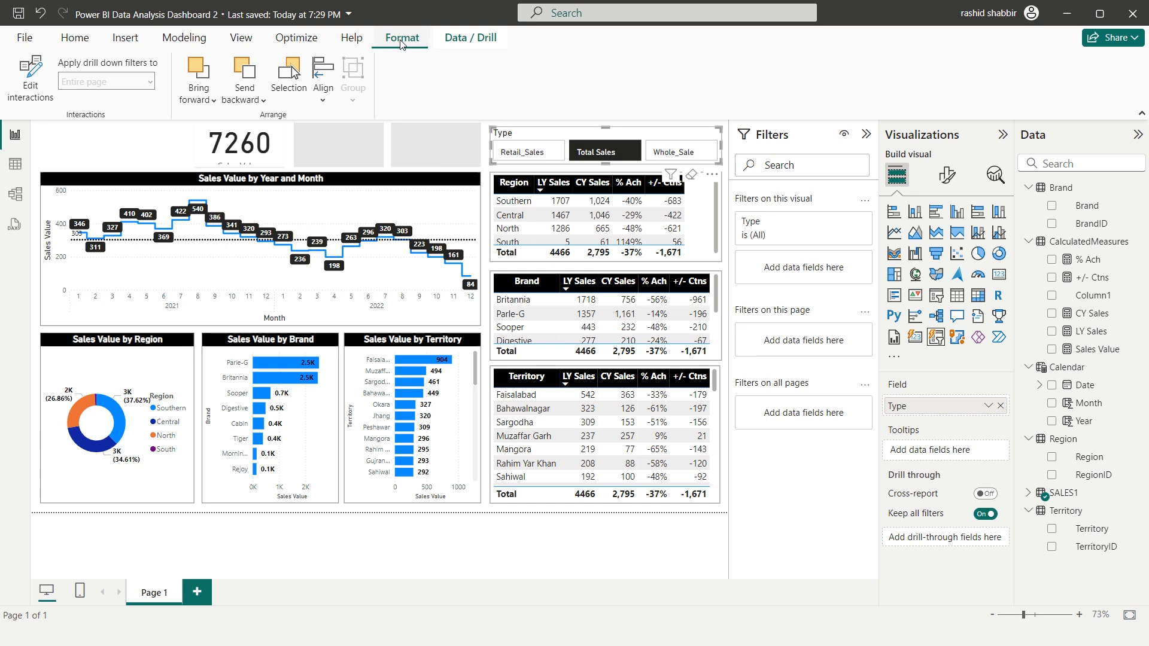
pyautogui.click(37, 84)
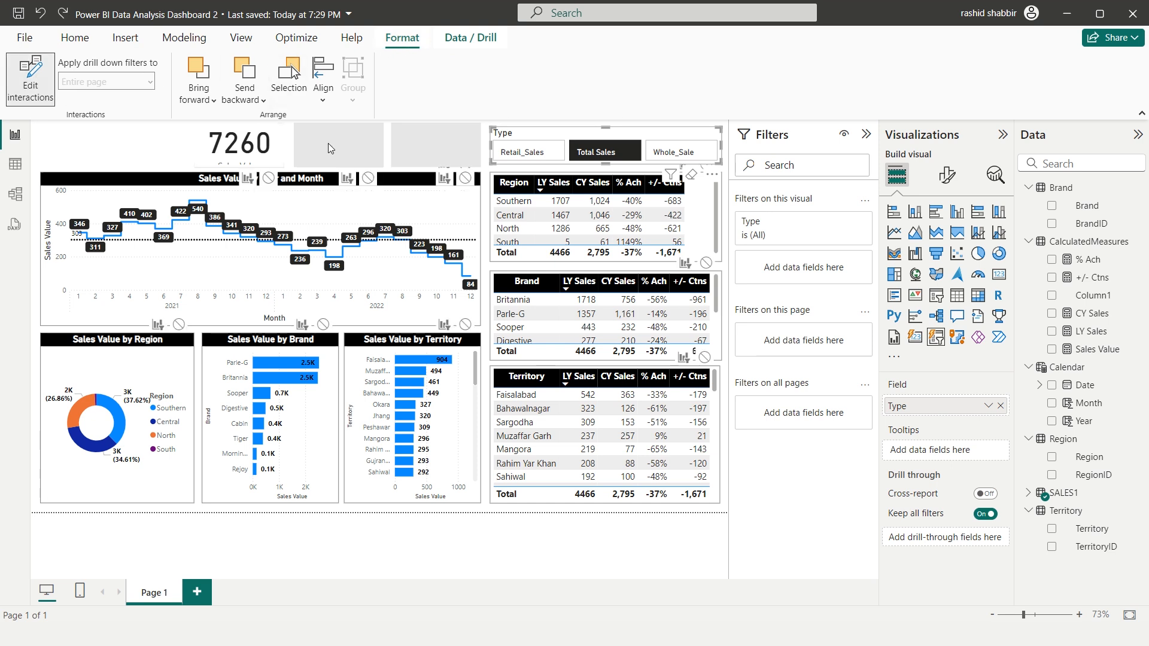
pyautogui.click(268, 180)
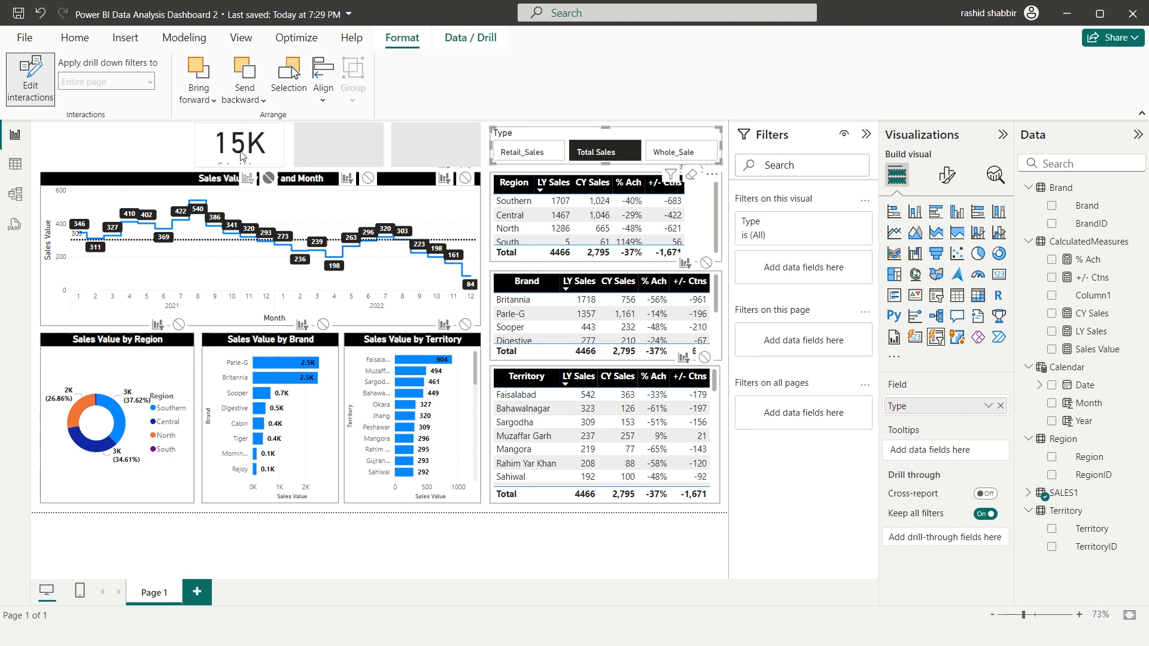
# Add the SALES1 Type field as a visual-level filter on the card and restrict it to Retail_Sales
pyautogui.click(243, 144)
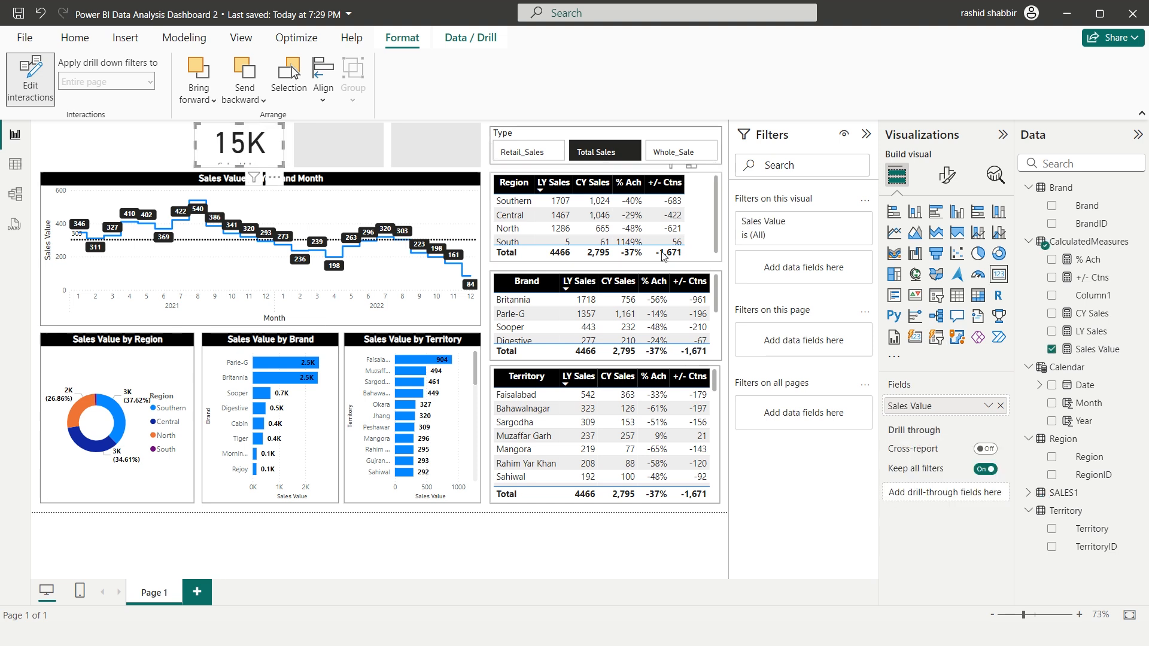
pyautogui.moveTo(779, 225)
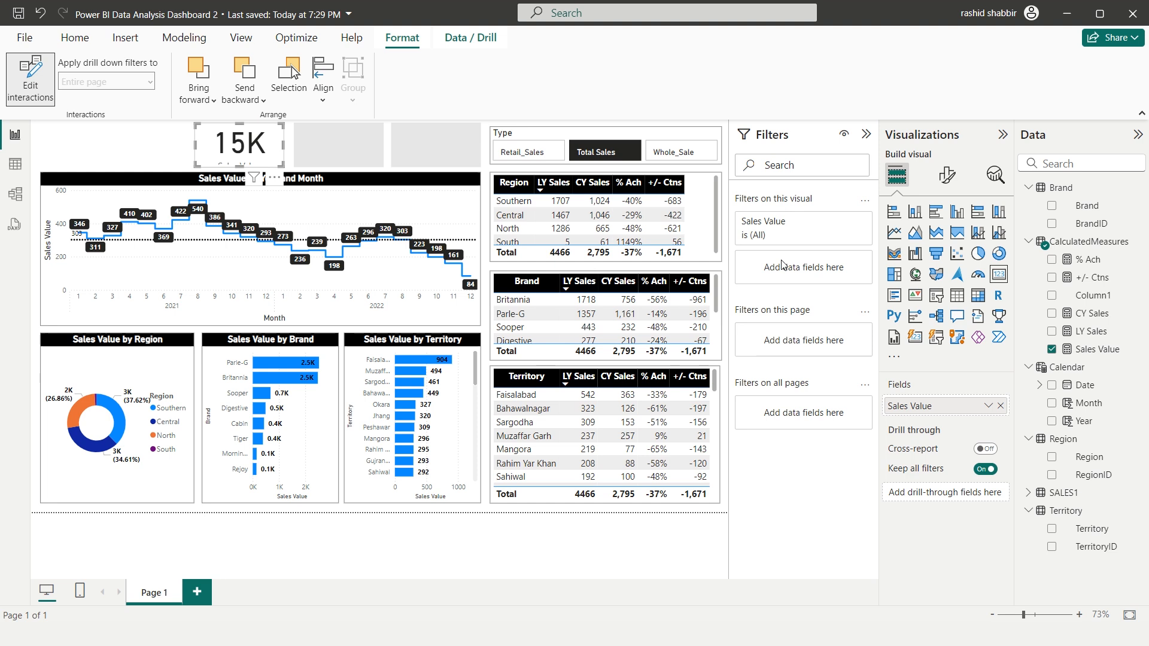
pyautogui.click(1029, 492)
pyautogui.scroll(-1, 1065, 490)
pyautogui.moveTo(1060, 543); pyautogui.dragTo(812, 290)
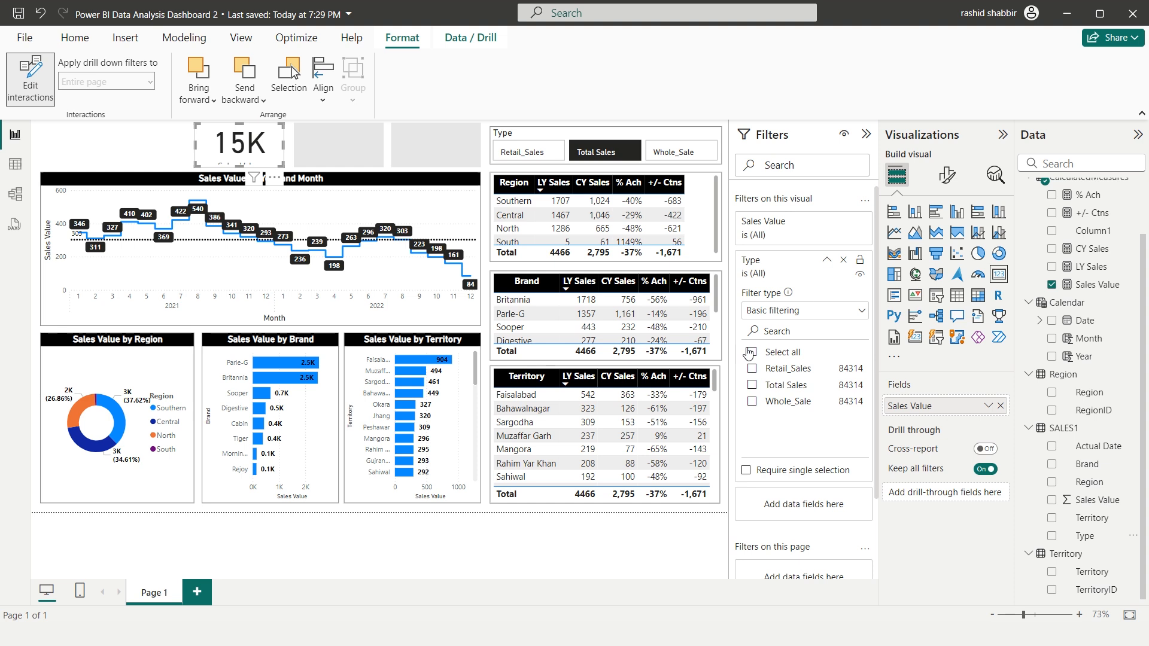
pyautogui.click(753, 369)
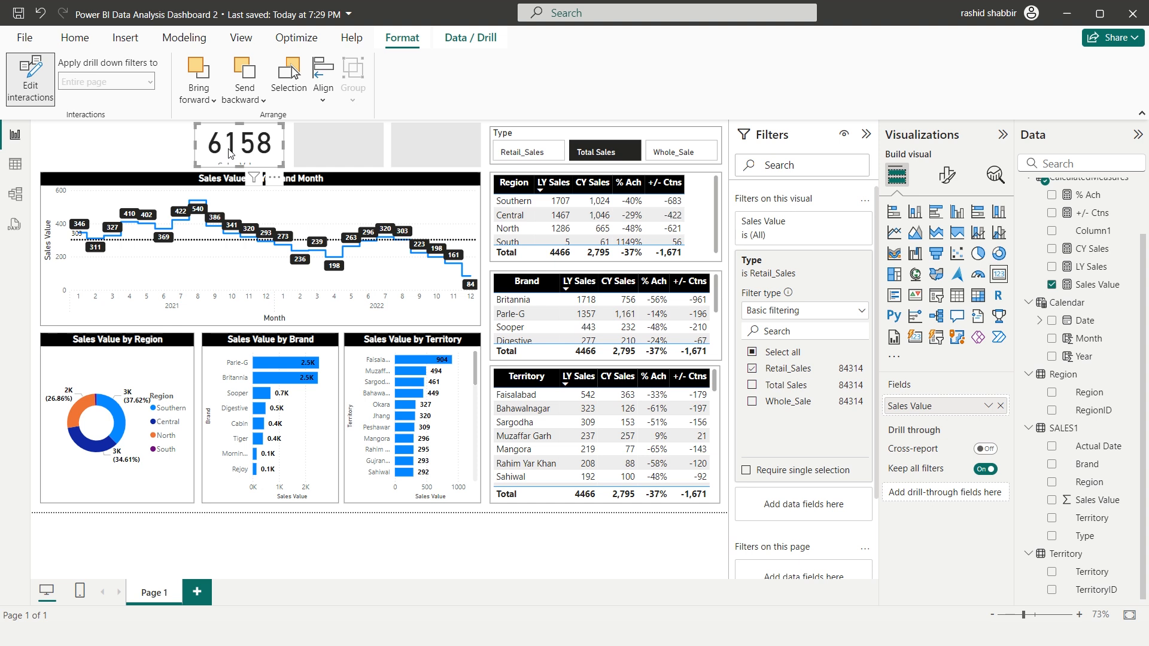
# Turn off the card's category label and set its callout value font size to 16
pyautogui.click(949, 183)
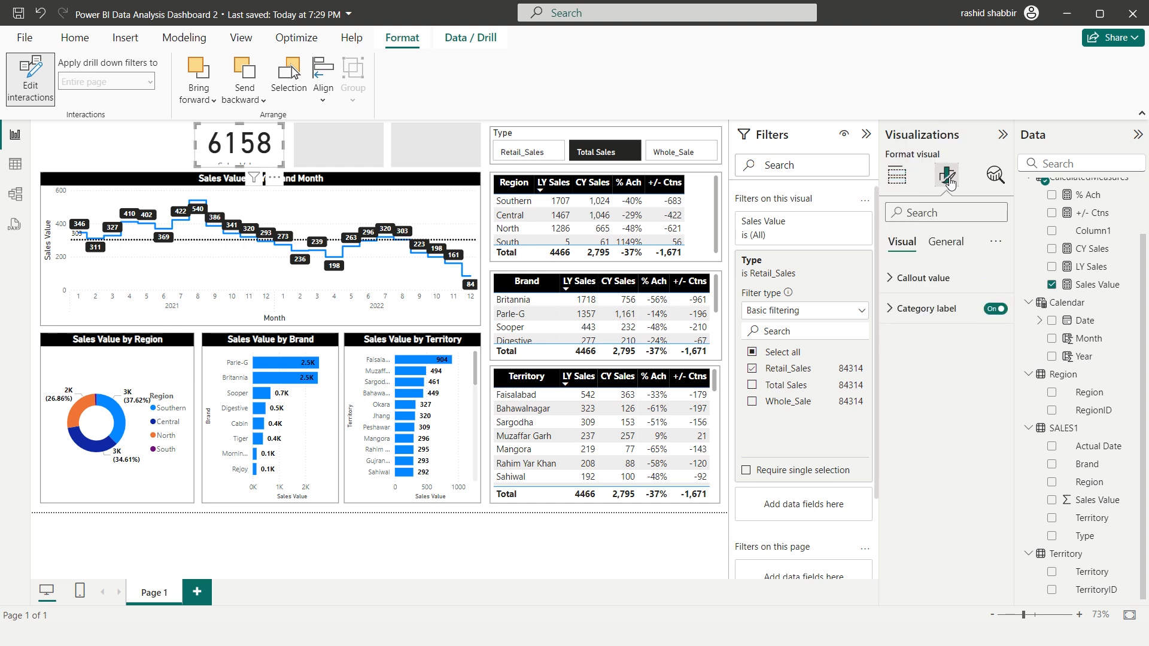
pyautogui.click(891, 282)
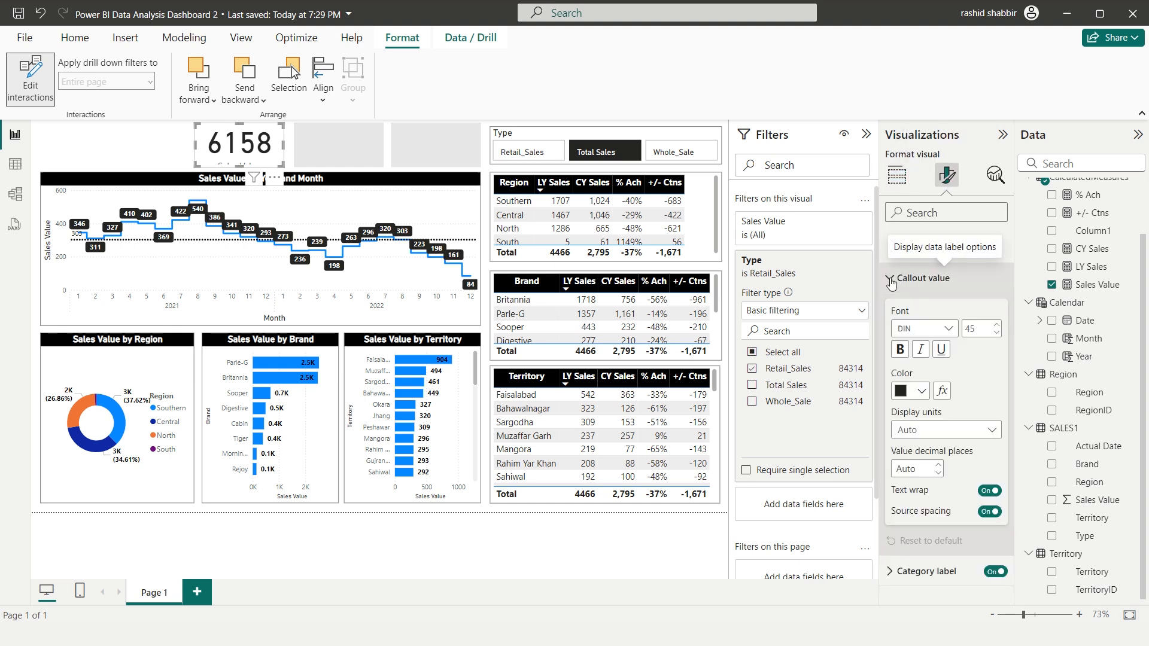
pyautogui.doubleClick(969, 328)
pyautogui.write('24')
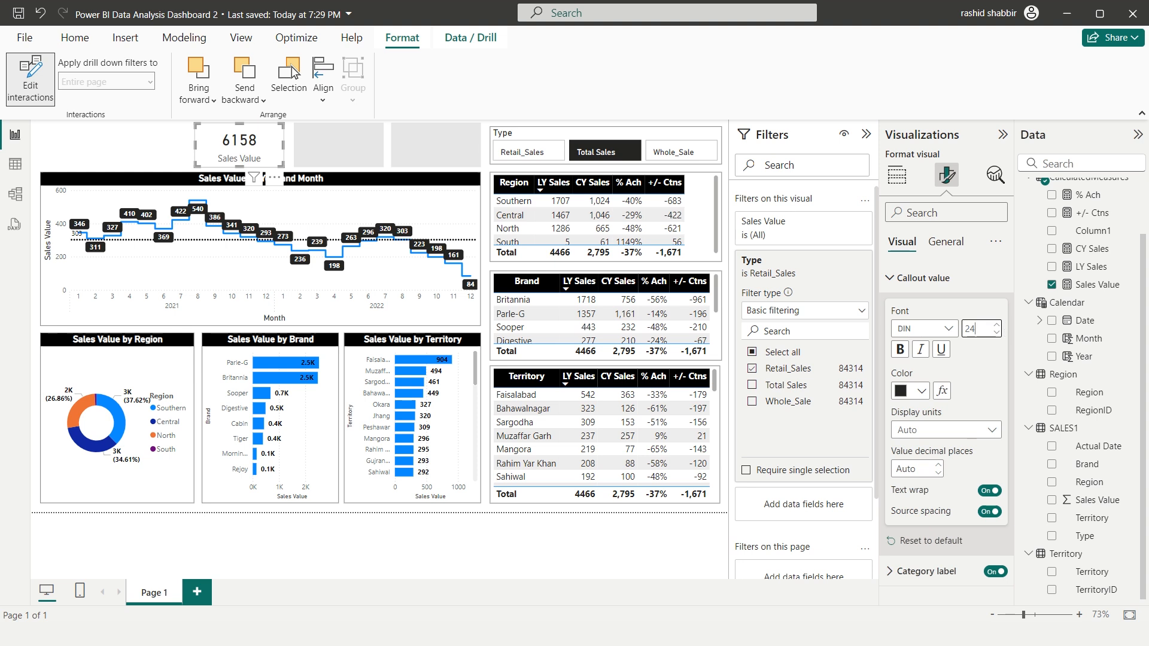
pyautogui.click(919, 277)
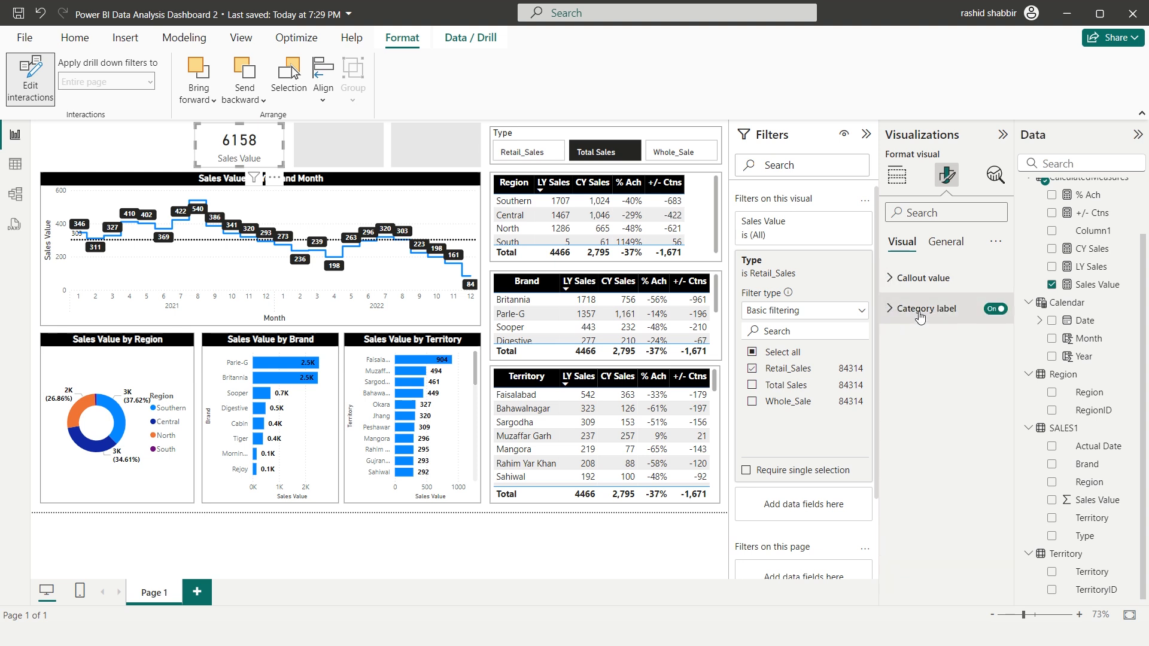
pyautogui.click(993, 309)
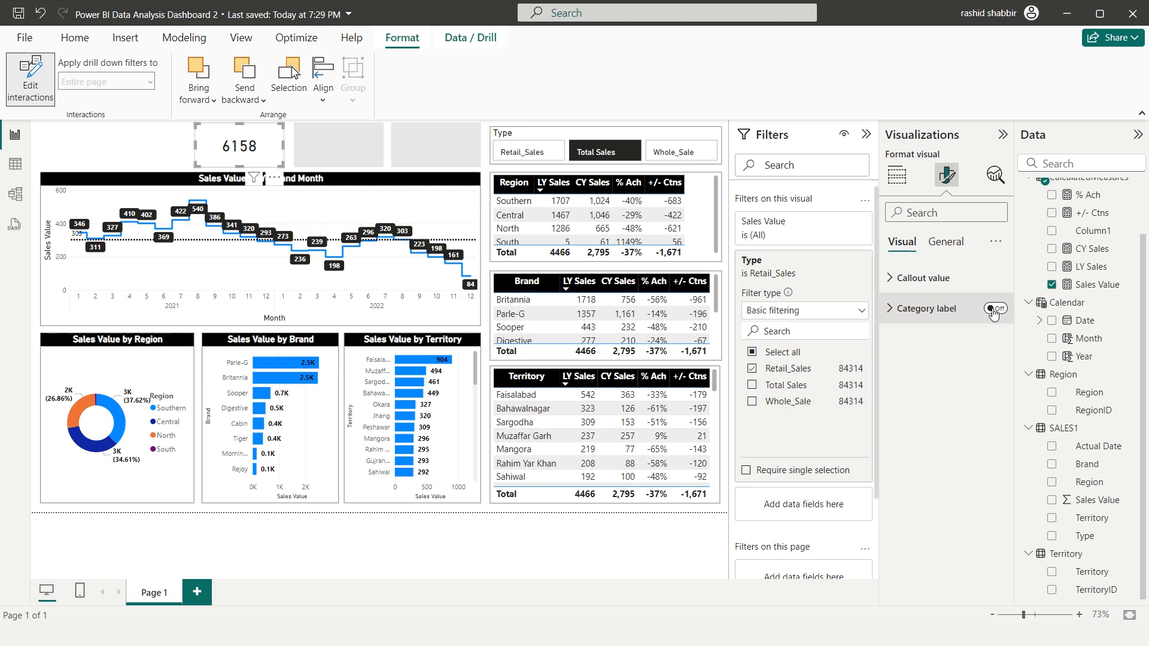
pyautogui.click(891, 277)
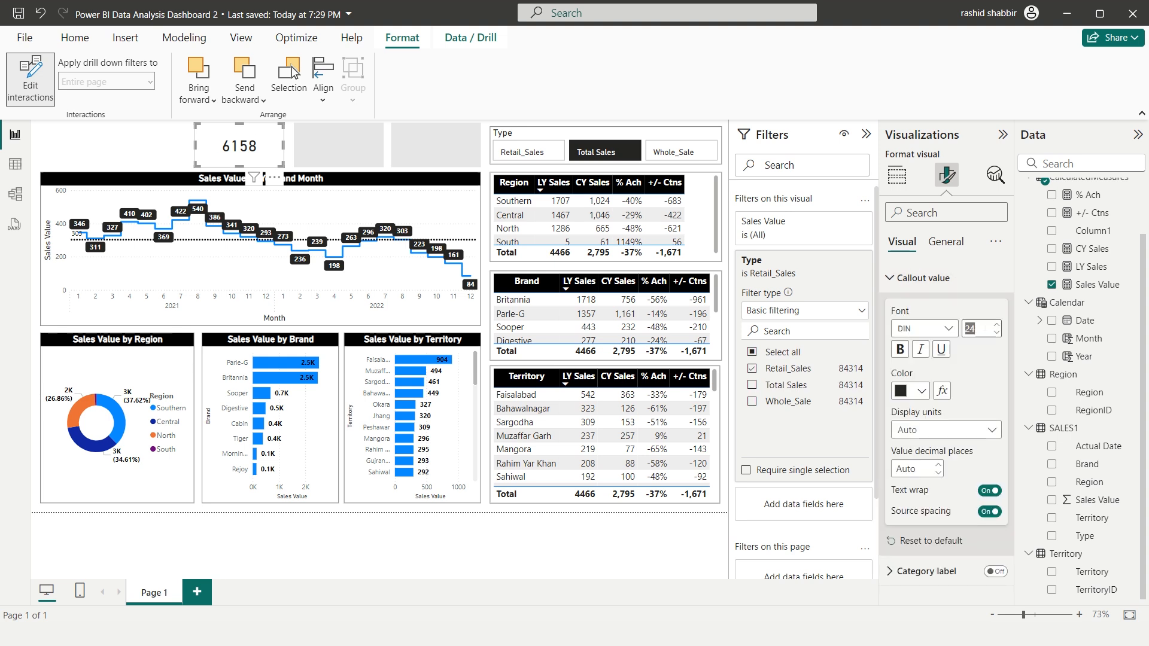
pyautogui.write('16')
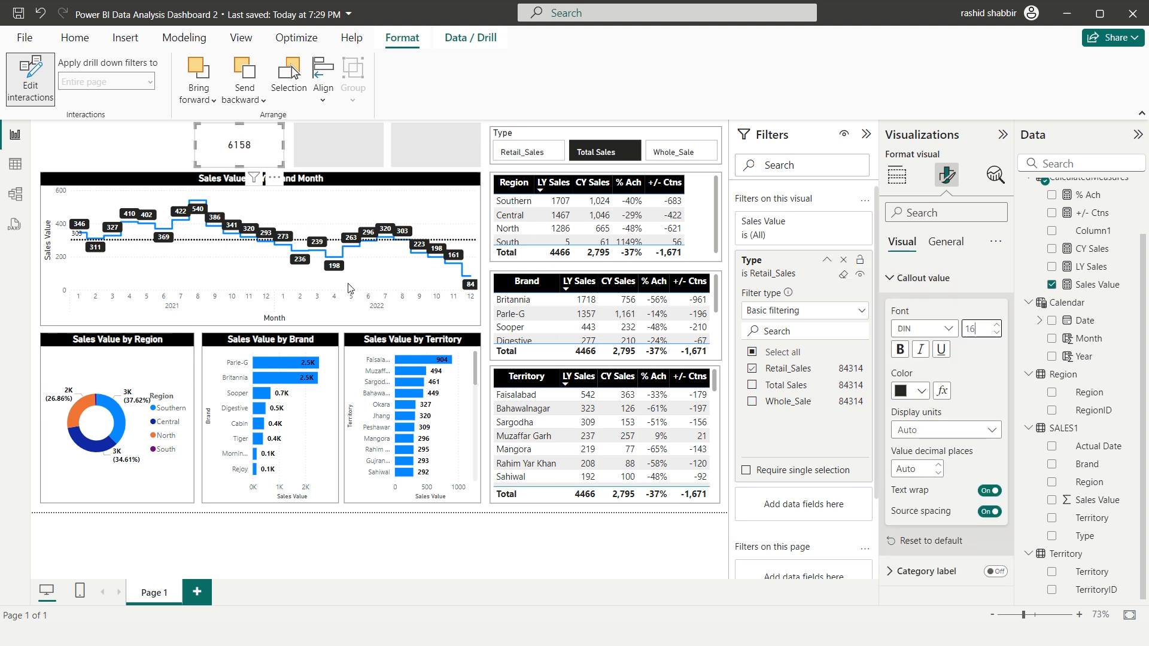
# Turn on the card's title, set its text to "Retail Sales" and center it horizontally
pyautogui.click(939, 246)
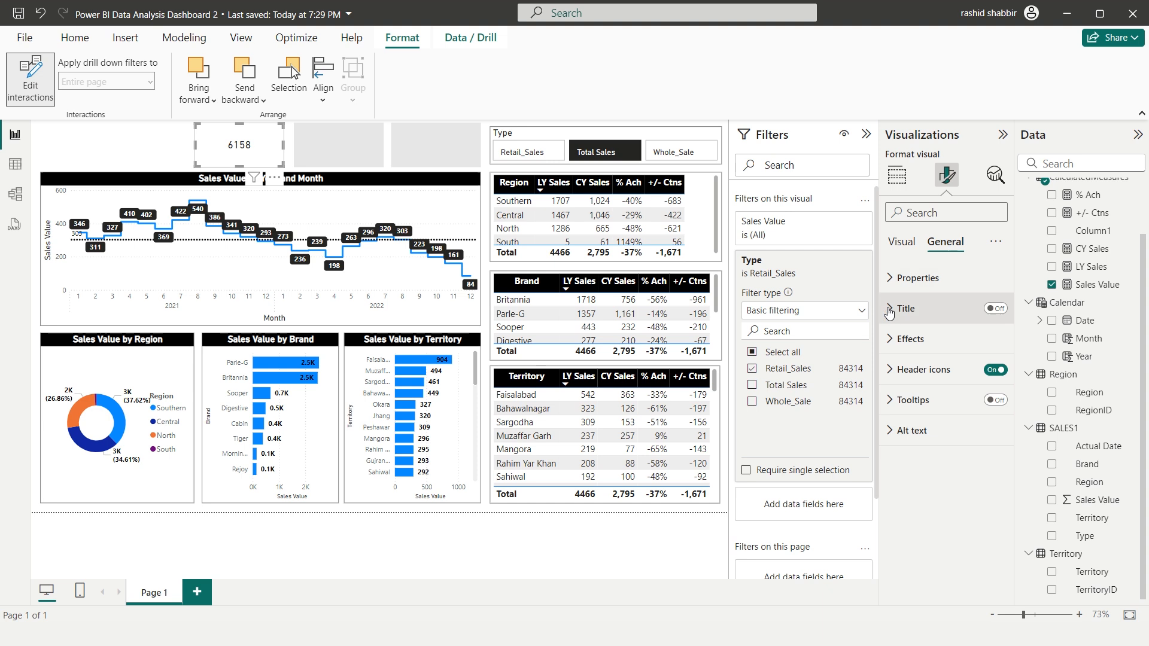
pyautogui.click(999, 309)
pyautogui.click(933, 383)
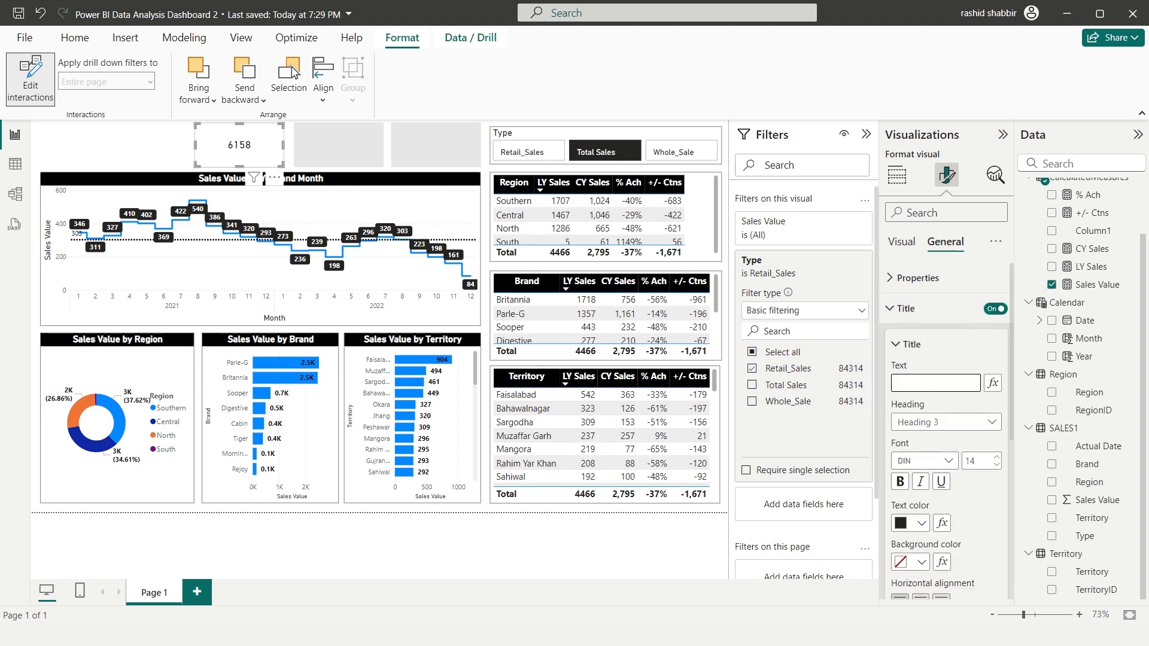
pyautogui.write('Retail Sales')
pyautogui.scroll(-2, 928, 467)
pyautogui.click(922, 527)
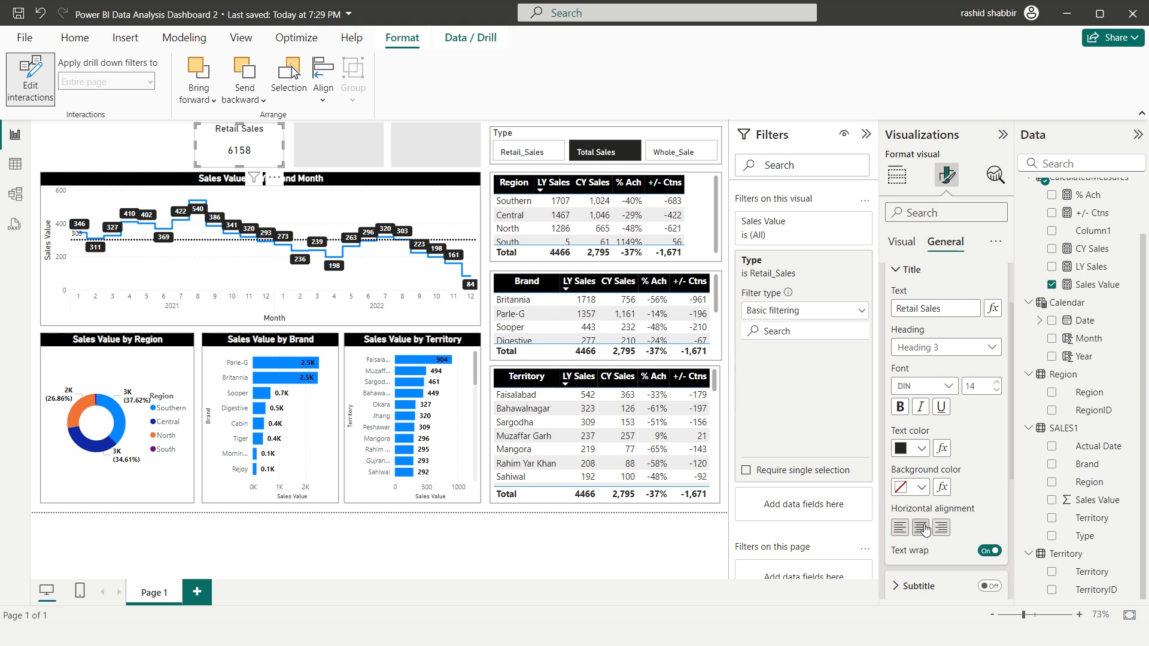
# Turn off the Retail Sales card's background effect
pyautogui.click(904, 244)
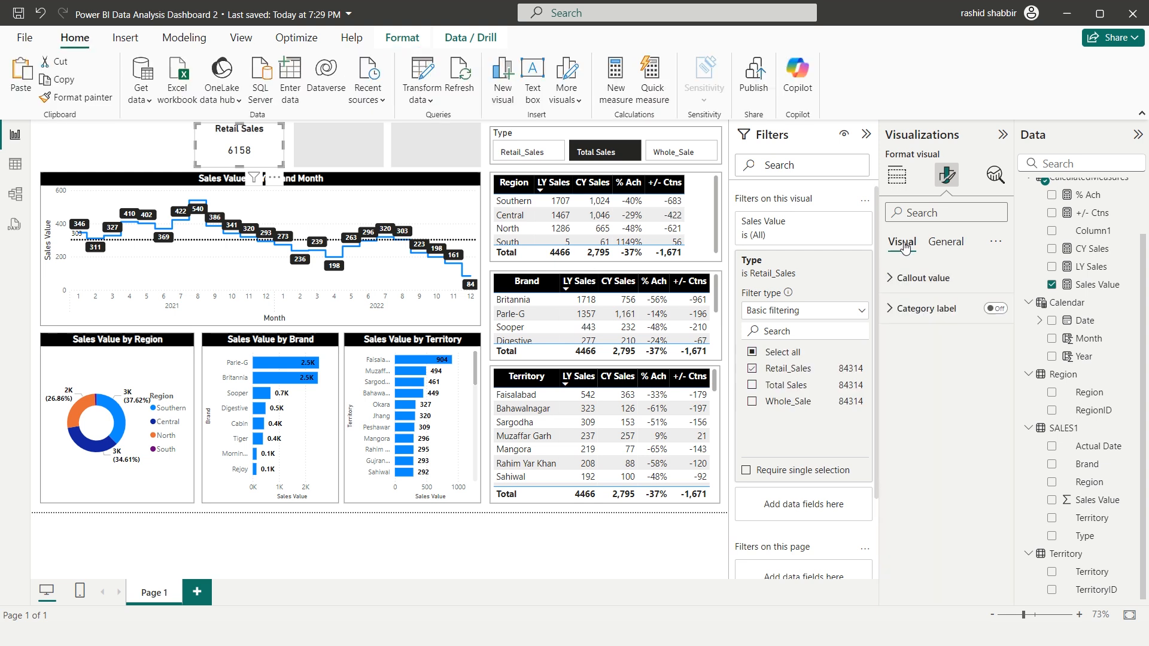
pyautogui.click(947, 245)
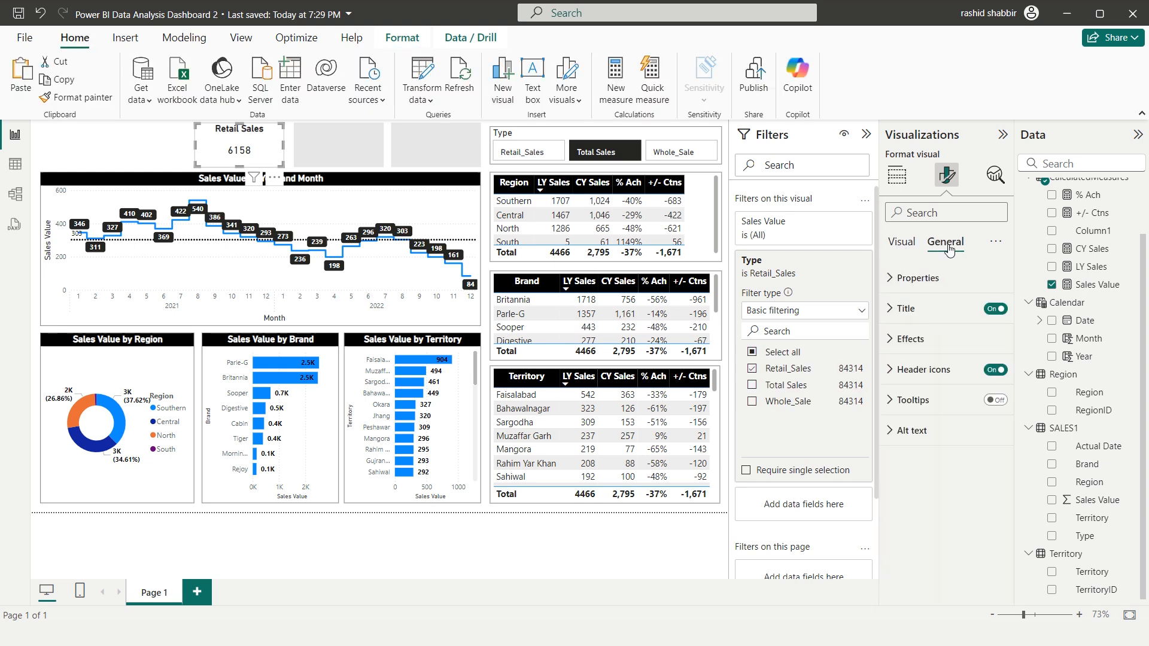
pyautogui.click(890, 341)
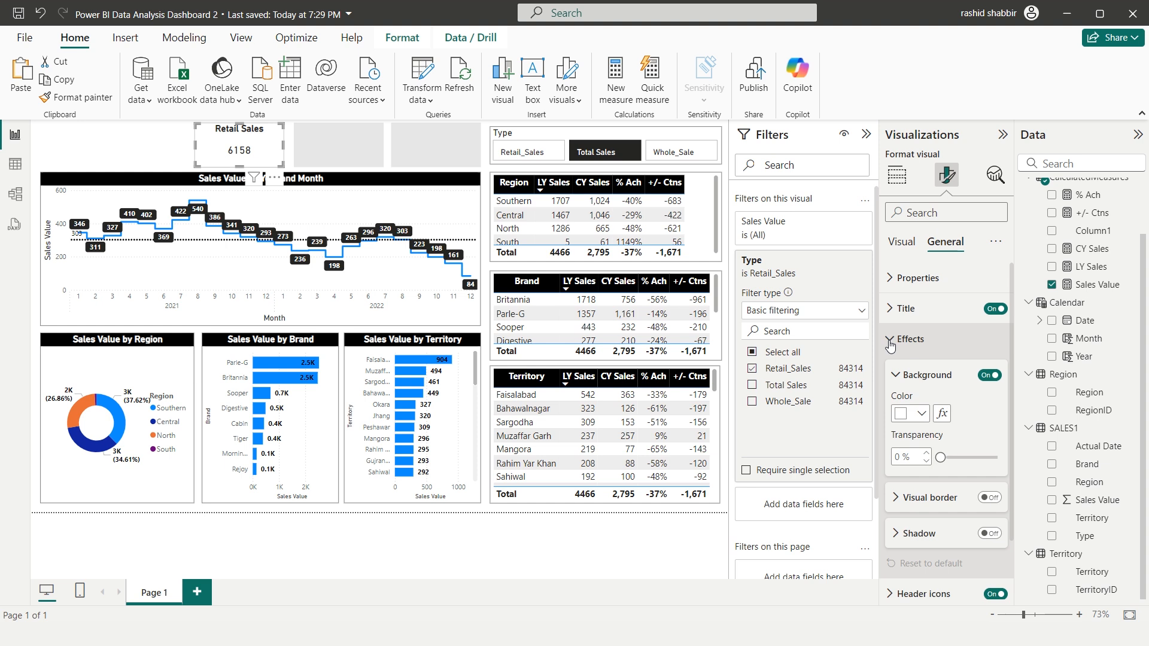
pyautogui.click(988, 380)
pyautogui.click(182, 146)
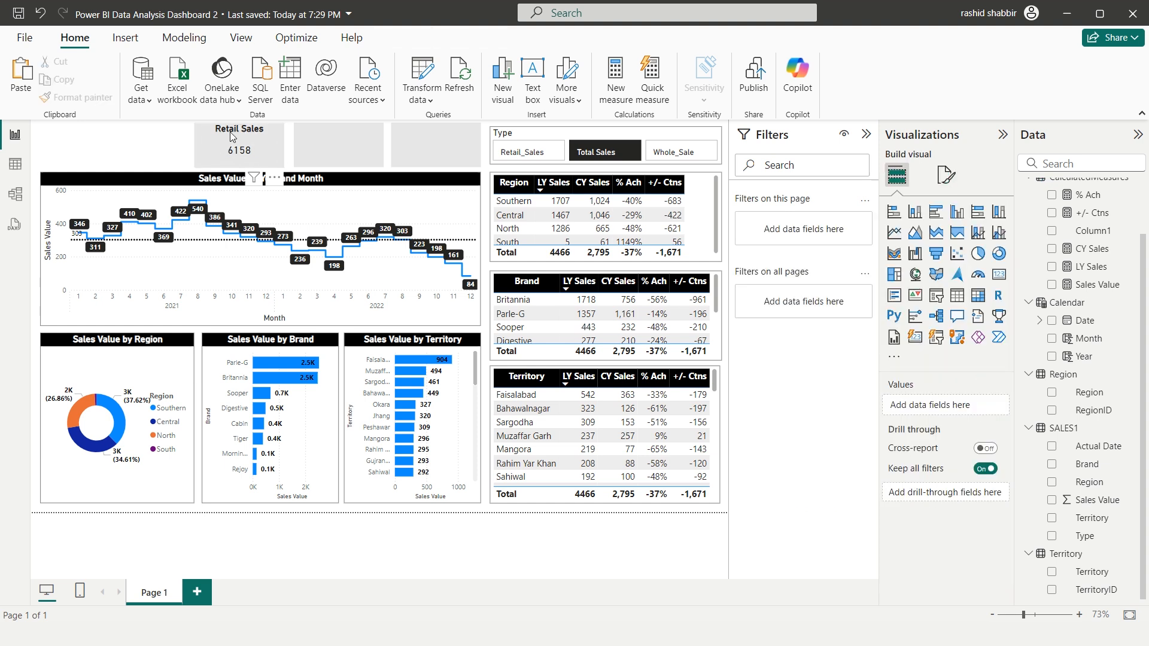
# Duplicate the Retail Sales card and place the copy over the second gray rectangle
pyautogui.click(232, 137)
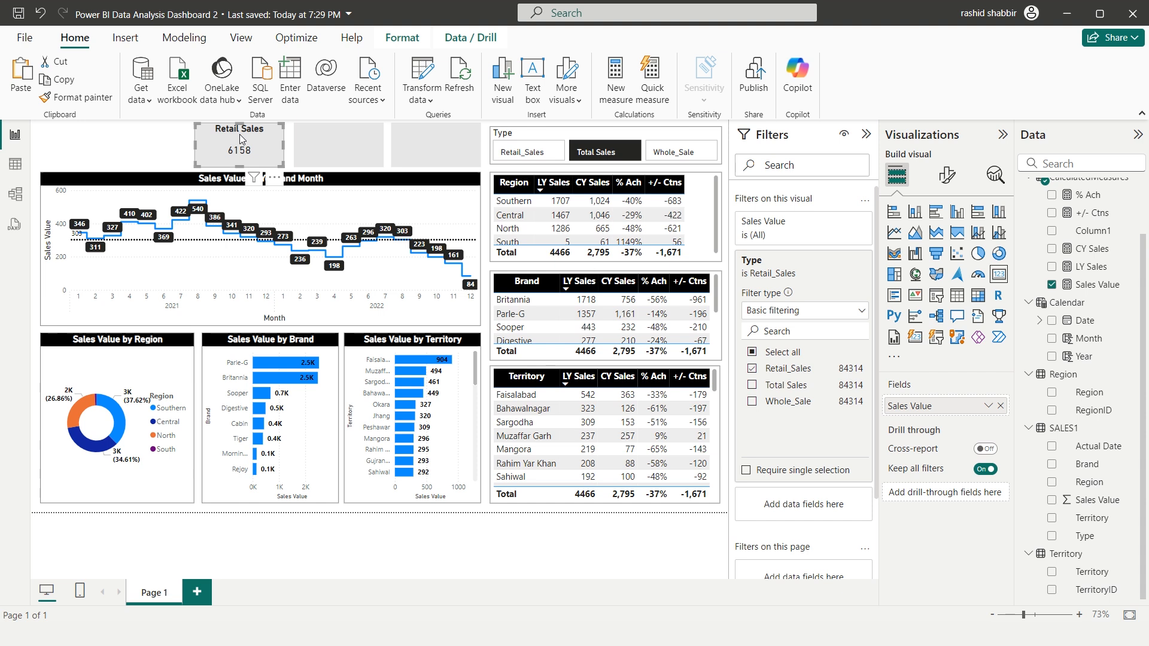
pyautogui.hotkey('ctrl', 'v')
pyautogui.moveTo(234, 144); pyautogui.dragTo(329, 137)
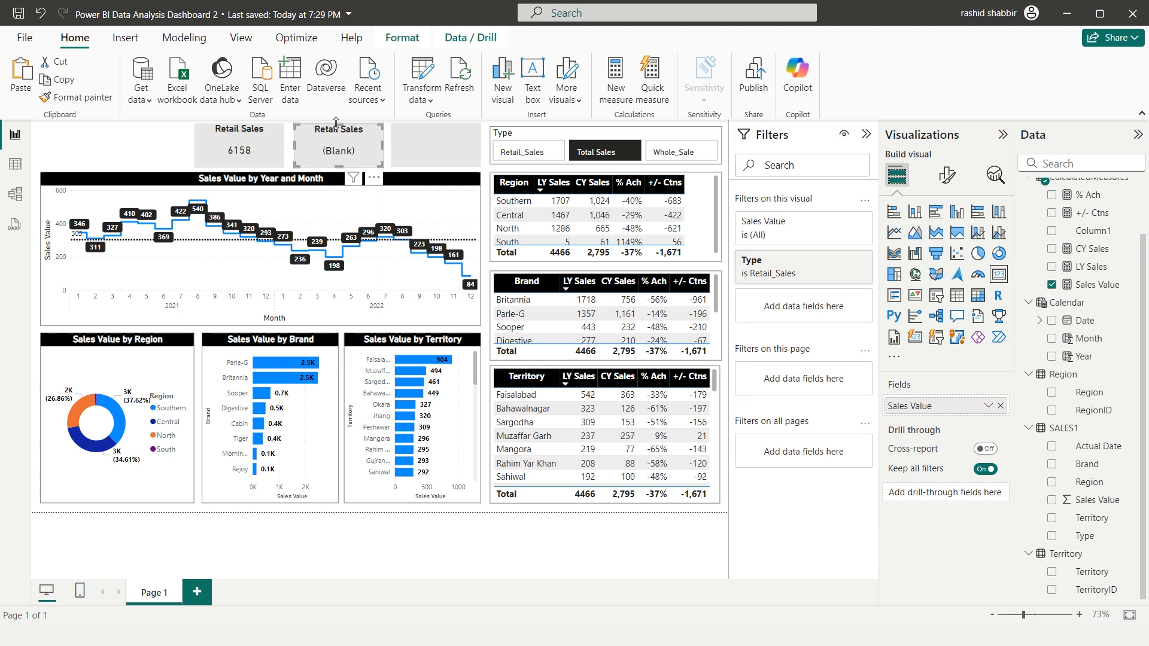
# Set the Type slicer's interaction with the copied card to None
pyautogui.click(401, 38)
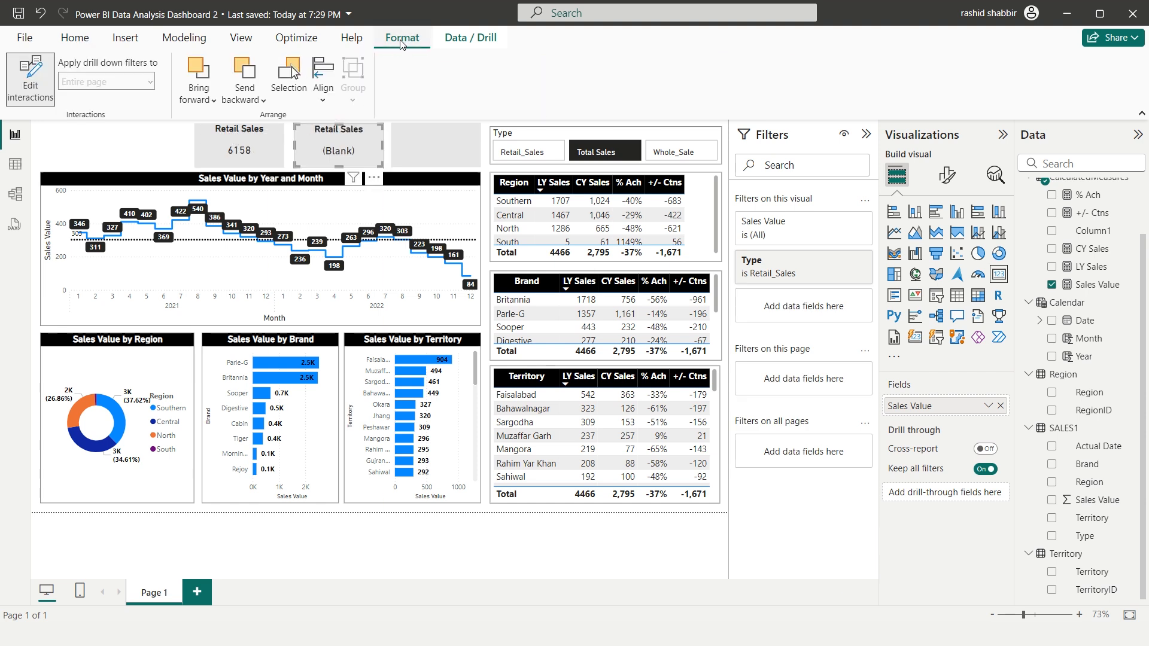
pyautogui.click(552, 137)
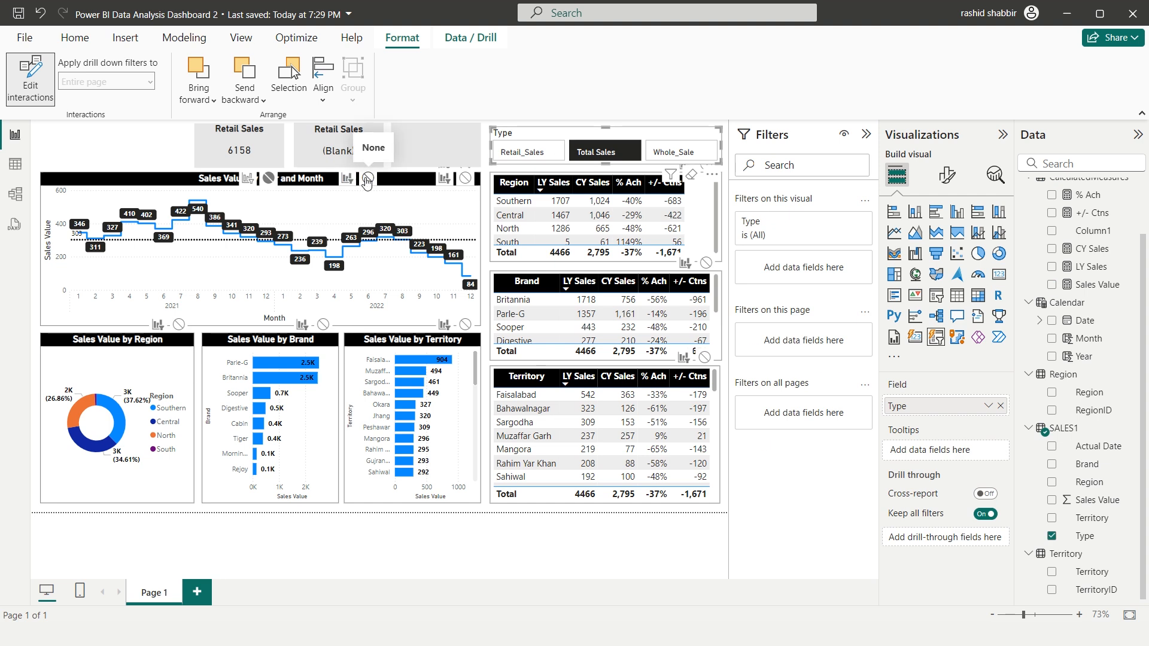
pyautogui.click(367, 179)
# Change the copied card's Type filter from Retail_Sales to Whole_Sale
pyautogui.click(338, 142)
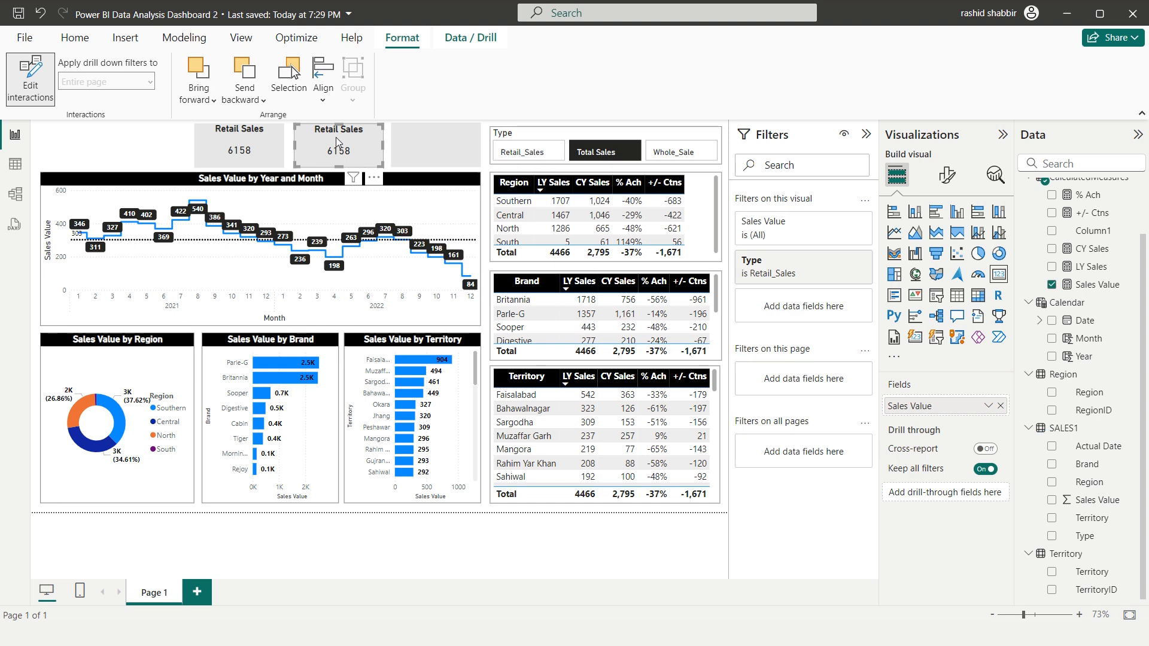
pyautogui.click(832, 268)
pyautogui.click(752, 369)
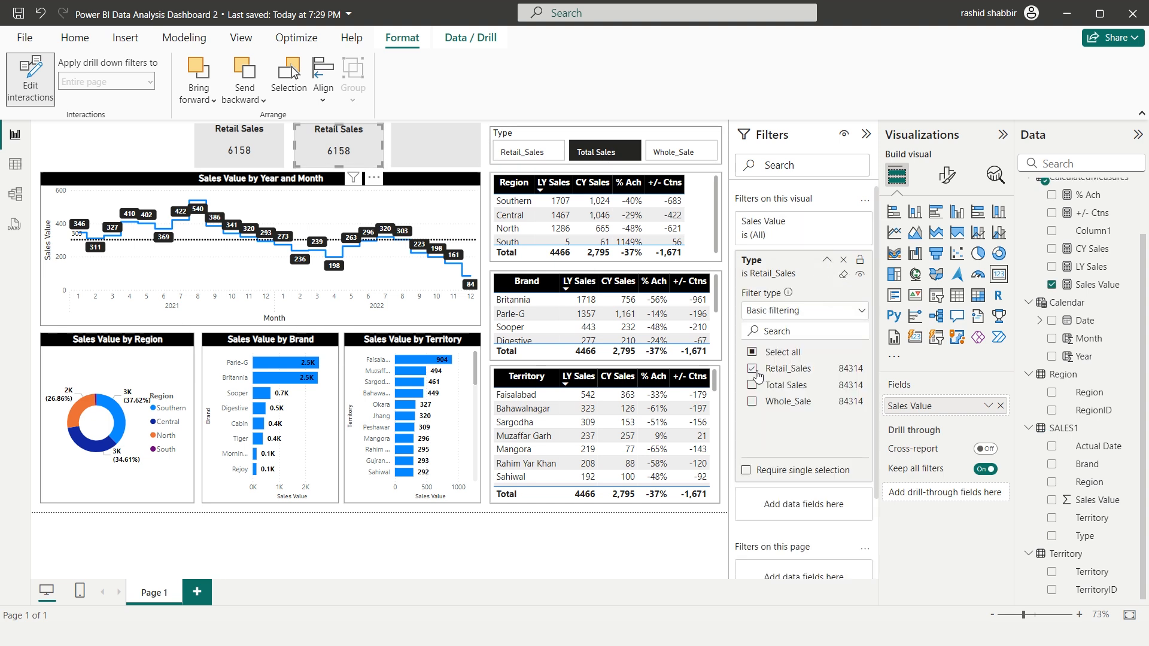
pyautogui.click(753, 403)
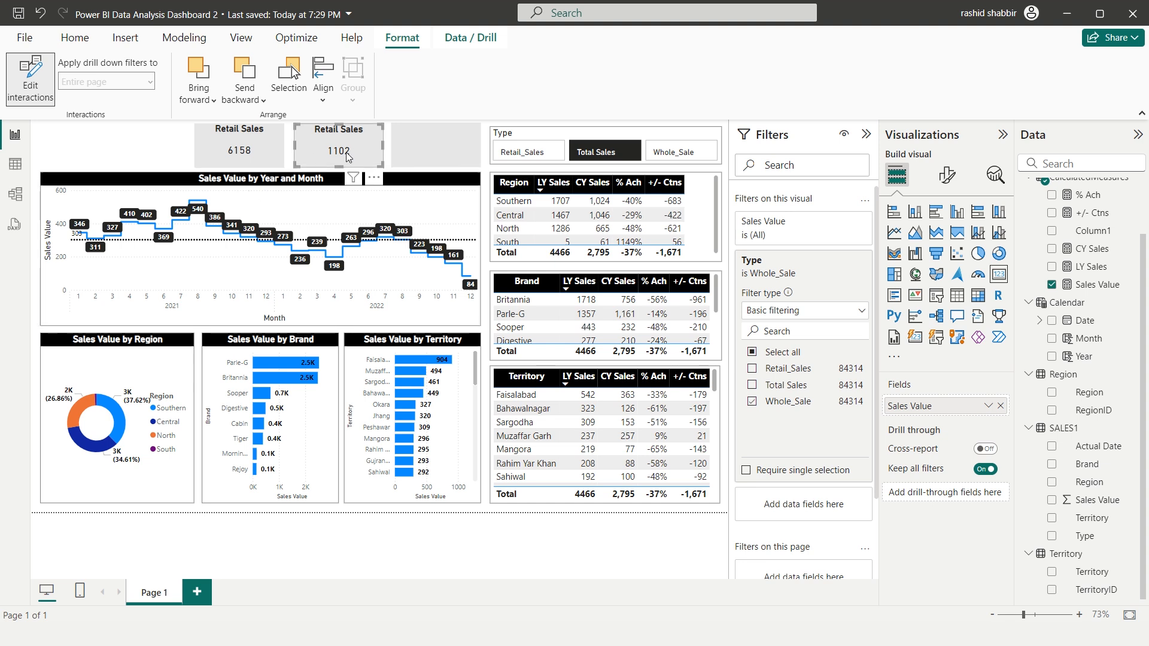
# Change the title of the card filtered to Whole_Sale to "WS Sales"
pyautogui.click(951, 182)
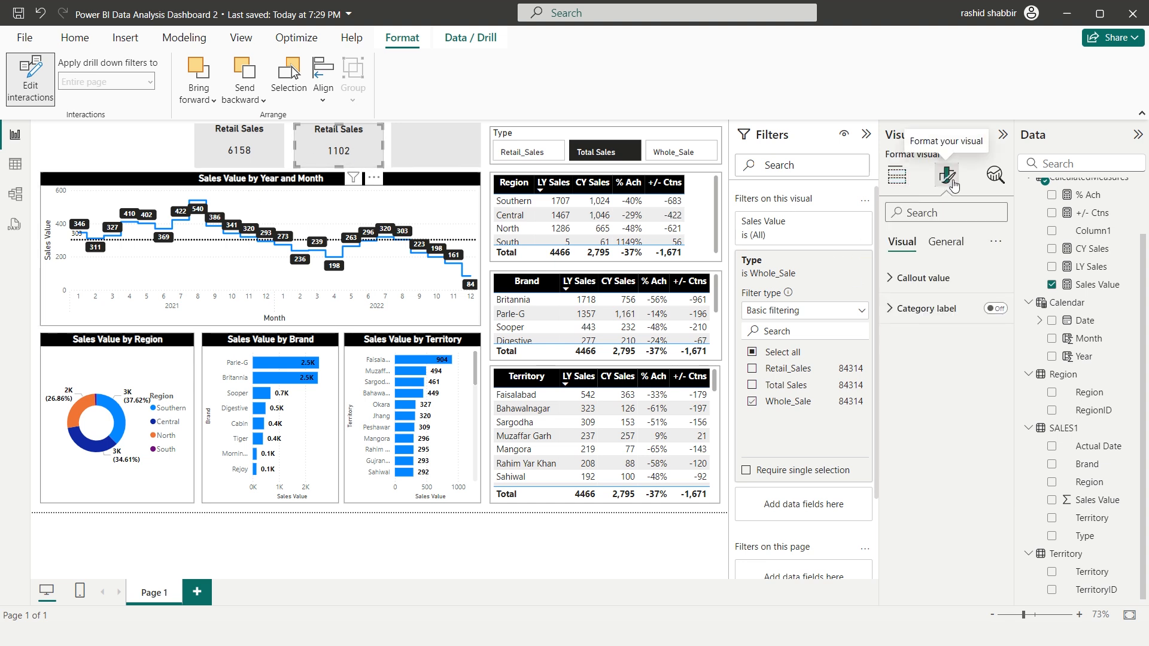
pyautogui.click(946, 242)
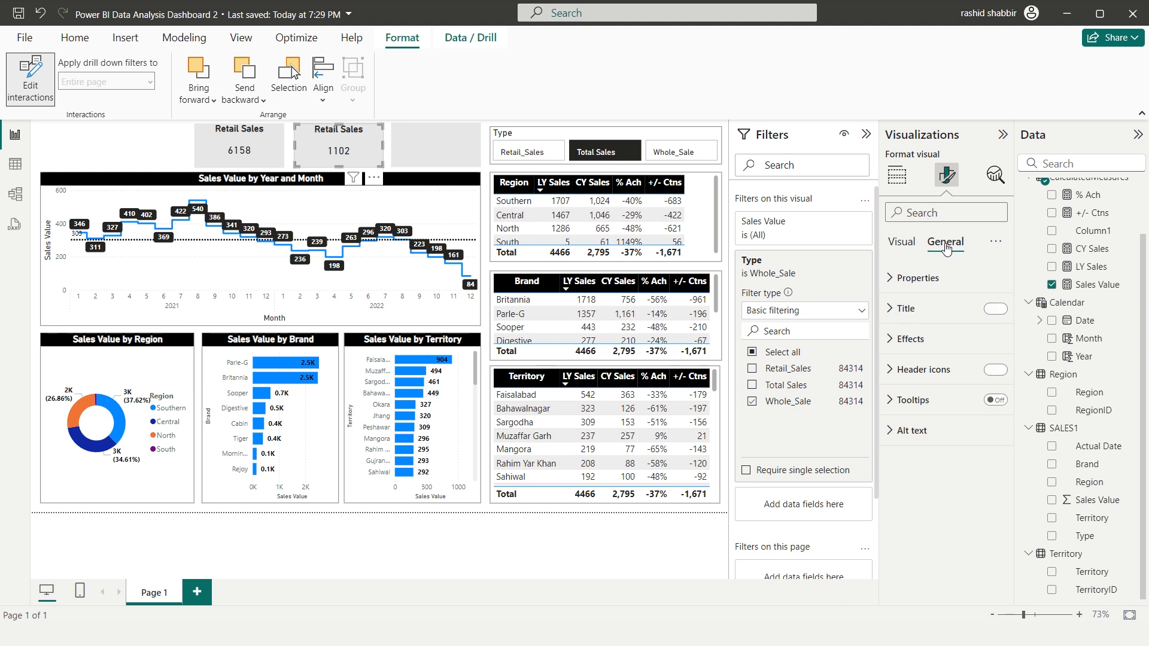
pyautogui.click(896, 310)
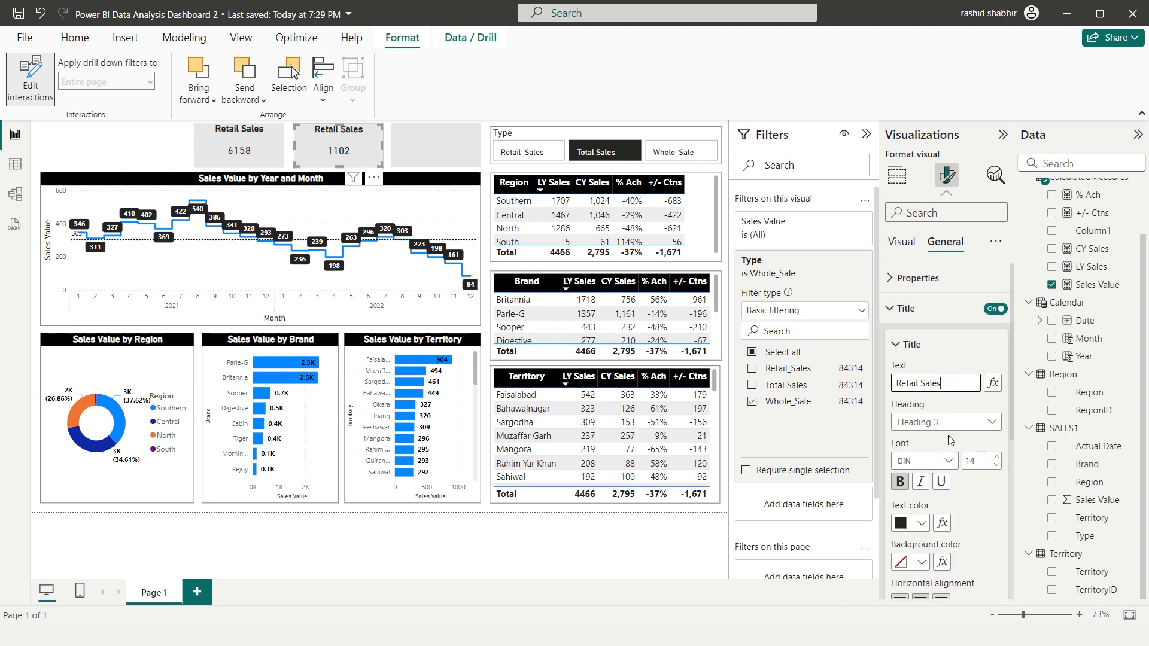
pyautogui.press('BackSpace')
pyautogui.press('BackSpace')
pyautogui.press('BackSpace')
pyautogui.press('BackSpace')
pyautogui.press('BackSpace')
pyautogui.press('BackSpace')
pyautogui.write('WS')
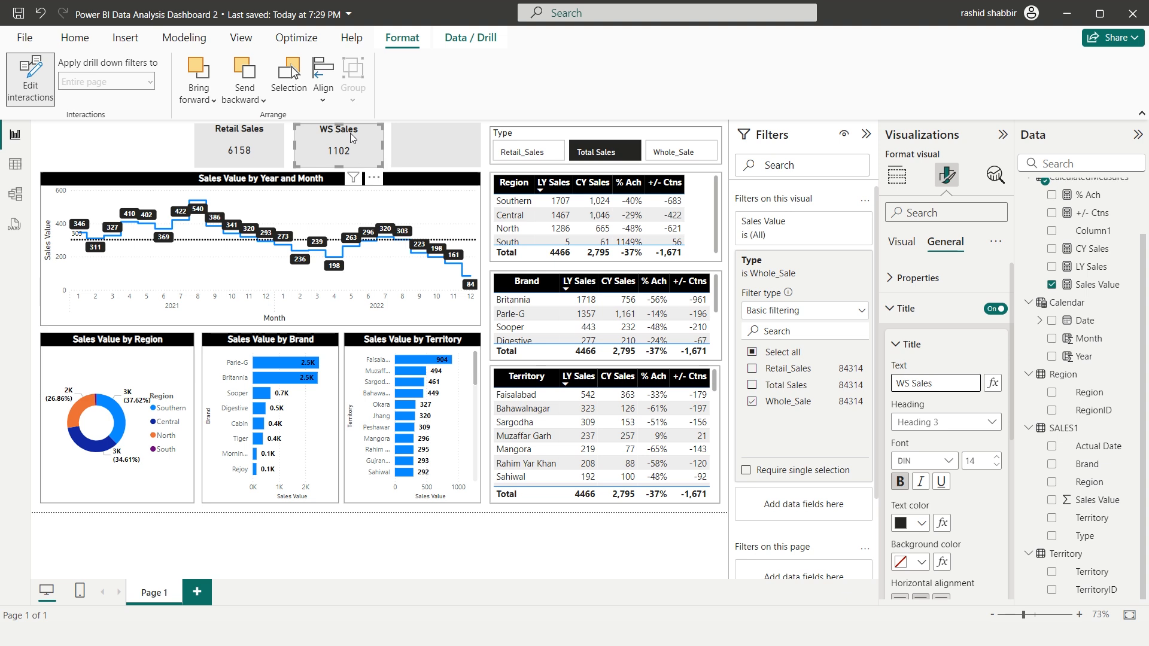
# Duplicate the WS Sales card onto the third gray rectangle and set the Type slicer's interaction with the copy to None
pyautogui.hotkey('ctrl', 'c')
pyautogui.hotkey('ctrl', 'v')
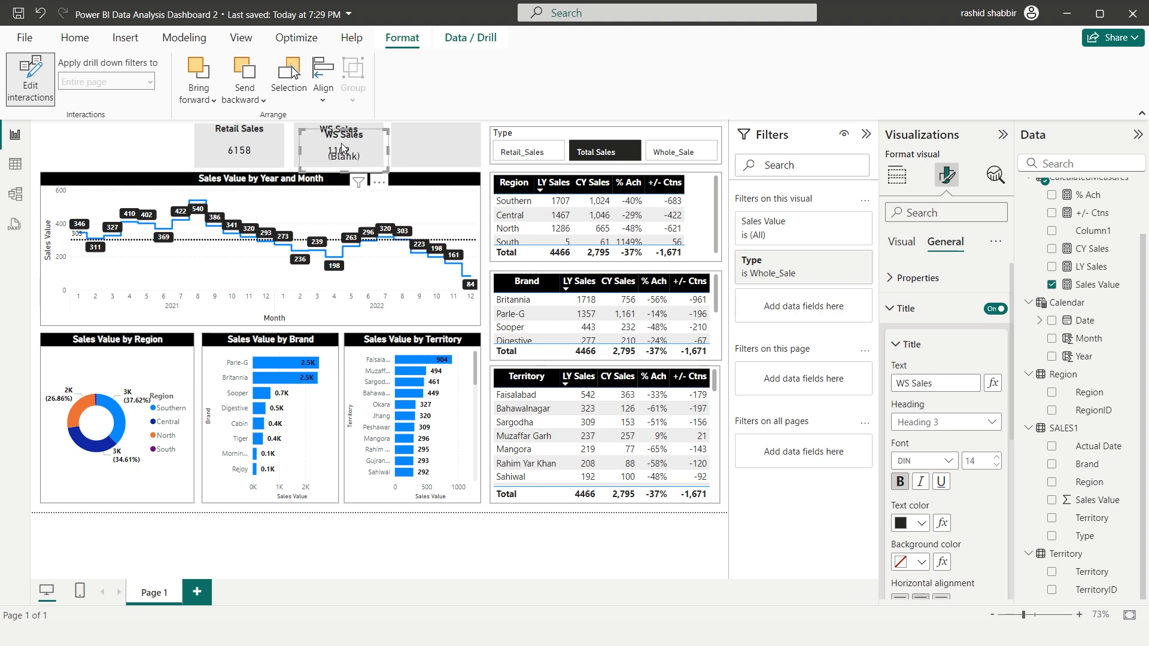
pyautogui.moveTo(350, 132); pyautogui.dragTo(433, 137)
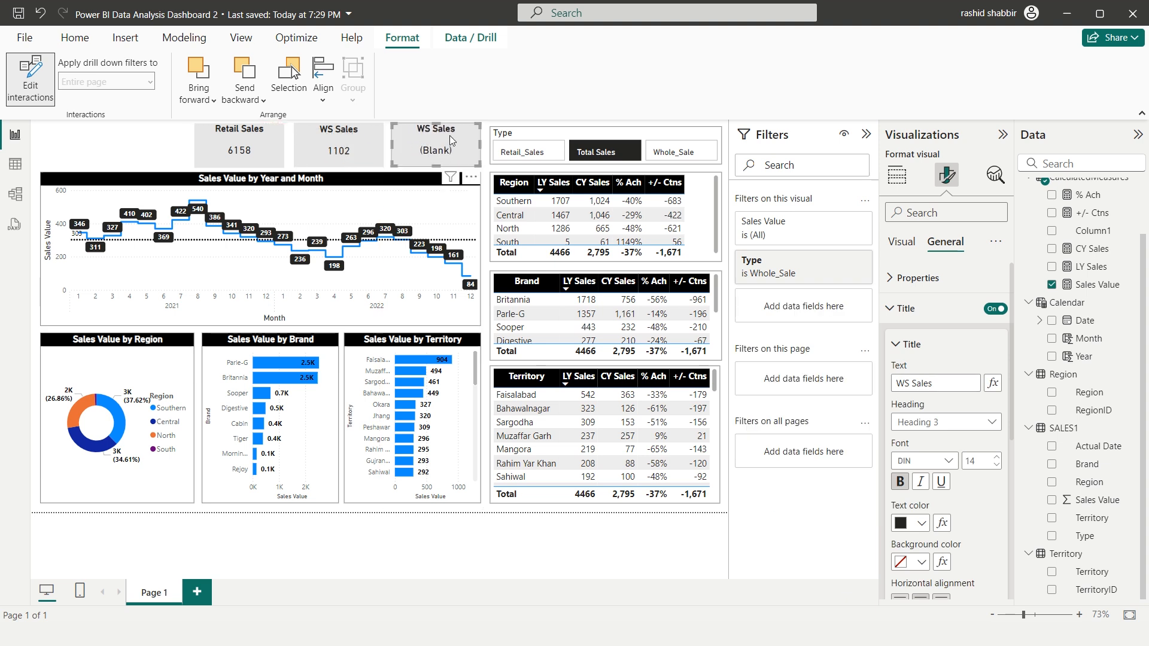
pyautogui.click(523, 136)
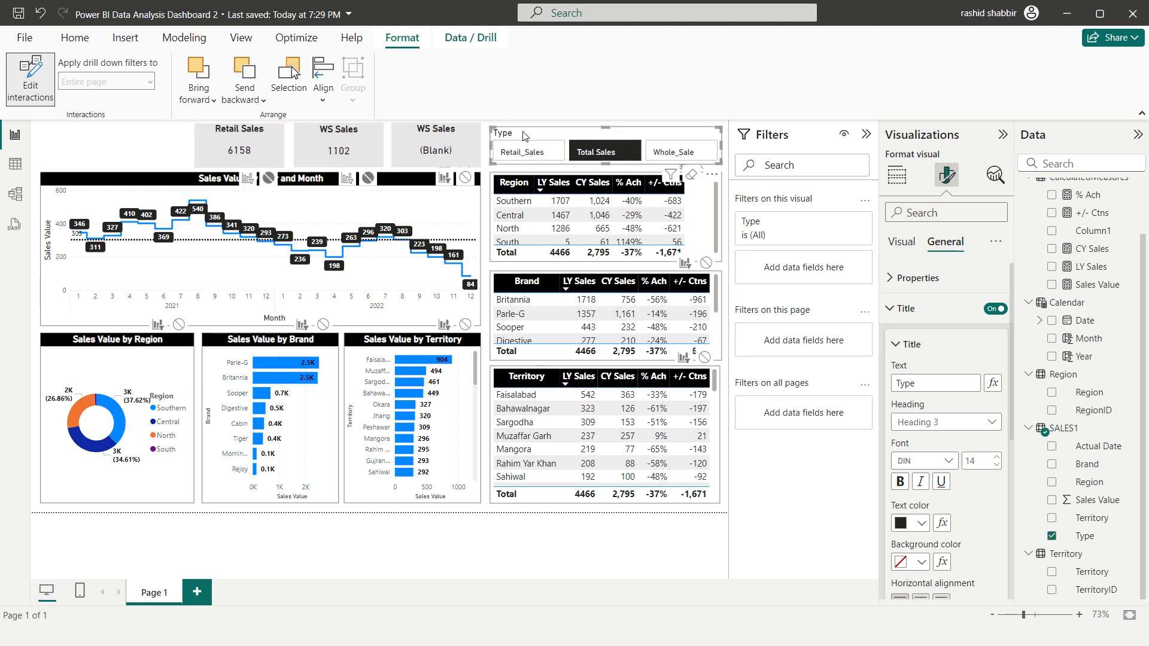
pyautogui.click(467, 179)
# Change the third card's Type filter from Whole_Sale to Total Sales
pyautogui.click(445, 134)
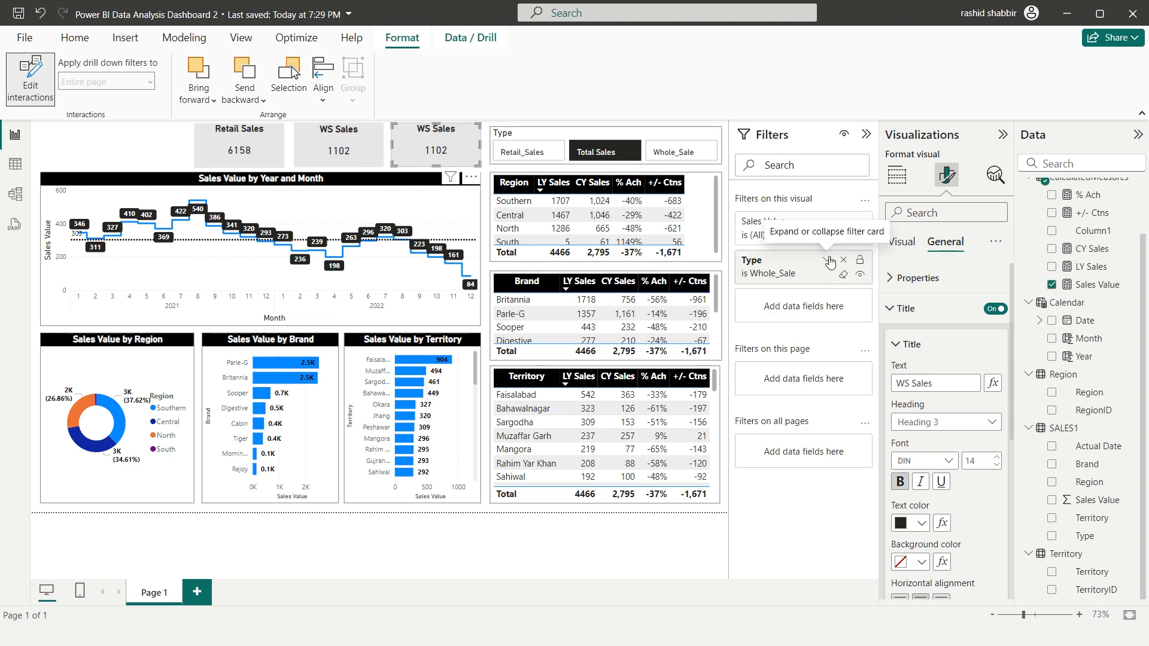
pyautogui.click(829, 261)
pyautogui.click(752, 401)
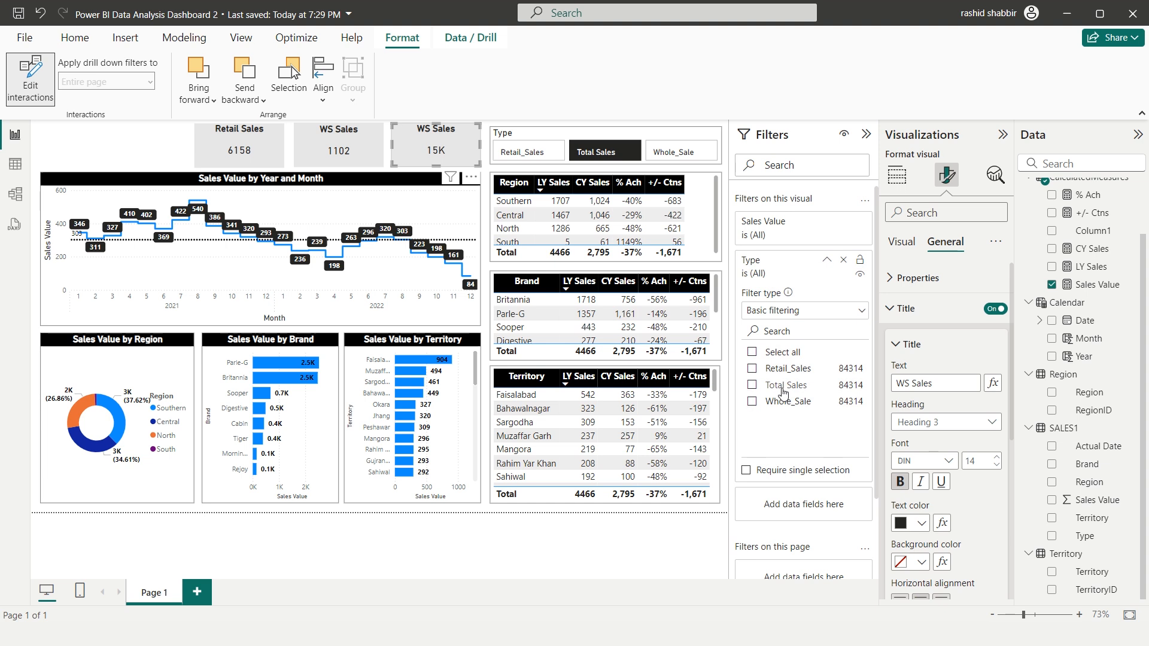
pyautogui.click(754, 388)
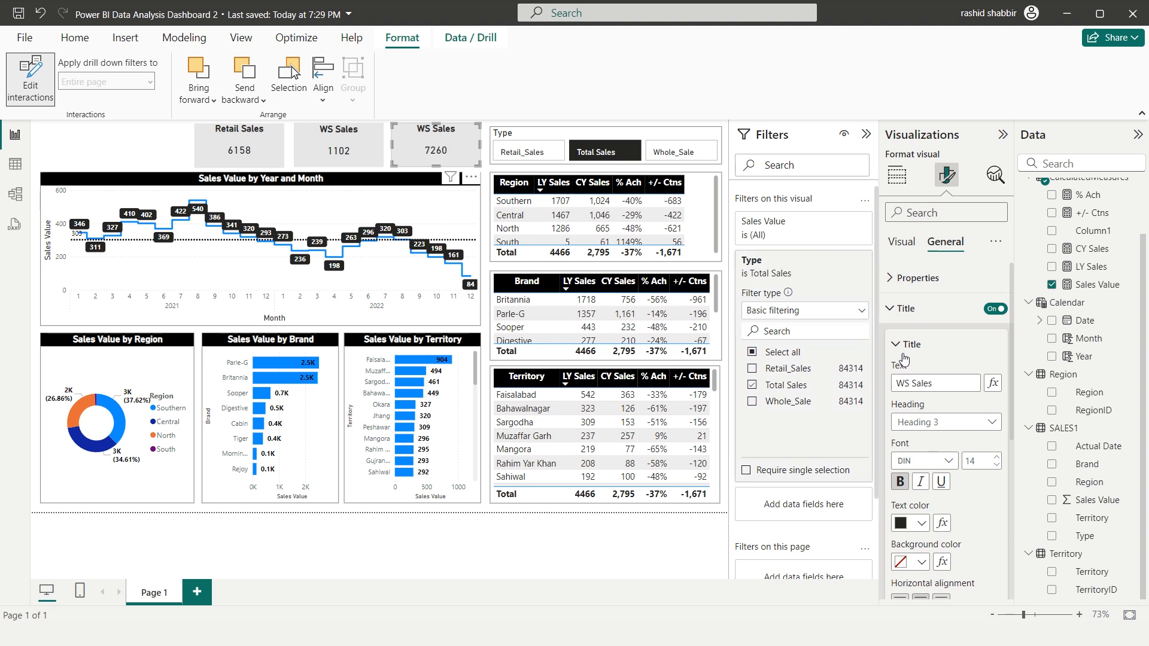
# Change the third card's title to "Total Sales"
pyautogui.click(915, 383)
pyautogui.press('BackSpace')
pyautogui.press('BackSpace')
pyautogui.press('BackSpace')
pyautogui.write('Total')
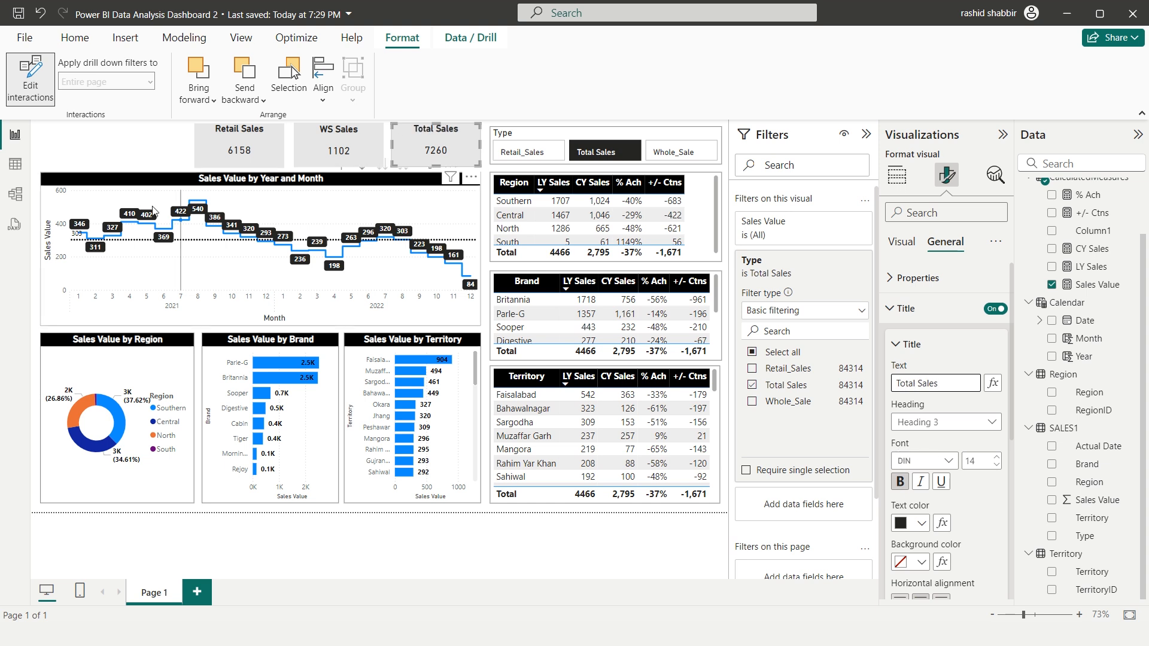
pyautogui.click(153, 154)
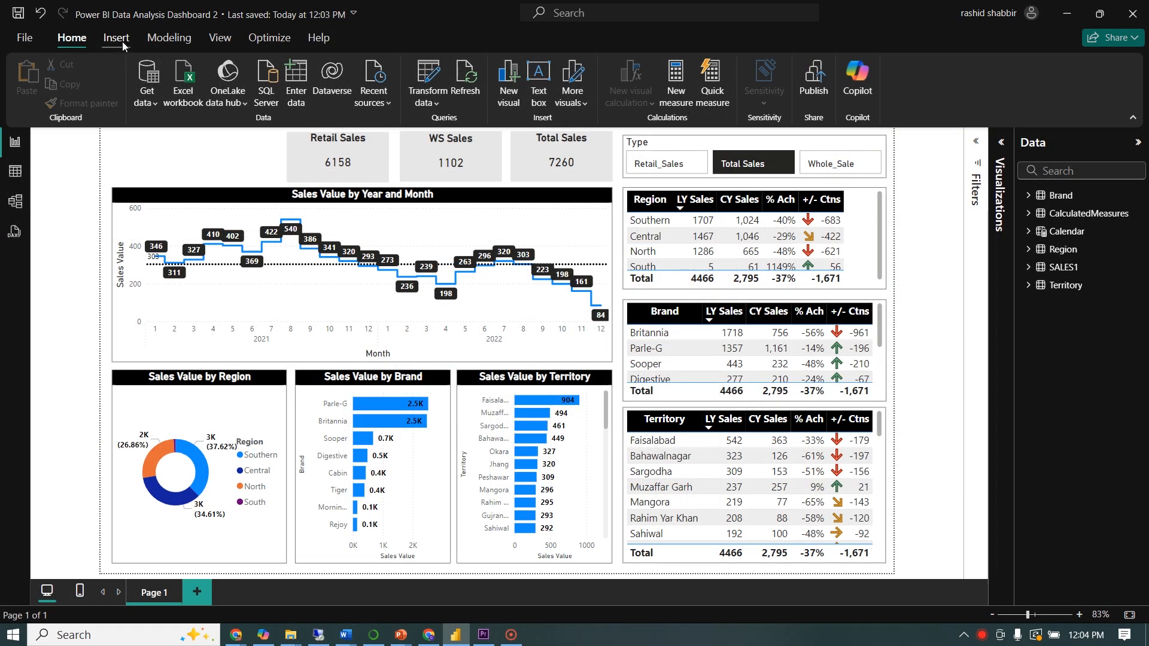
# Insert the "distribution" image and shrink it to a logo in the empty header corner above the Year and Month chart
pyautogui.click(122, 41)
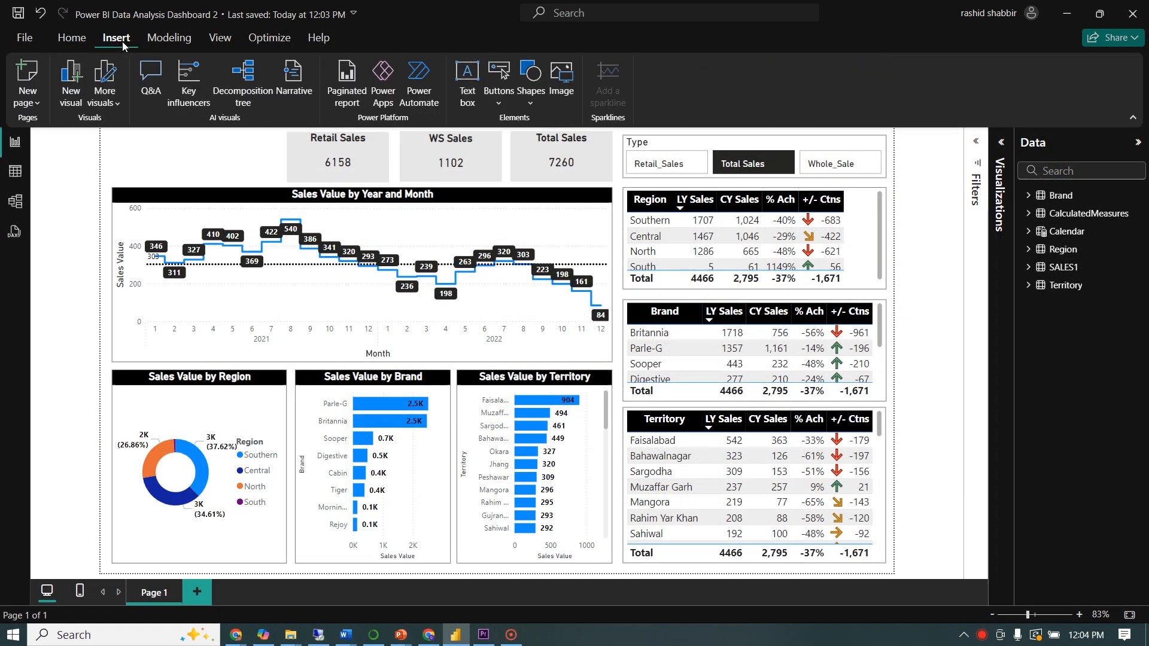
pyautogui.click(563, 78)
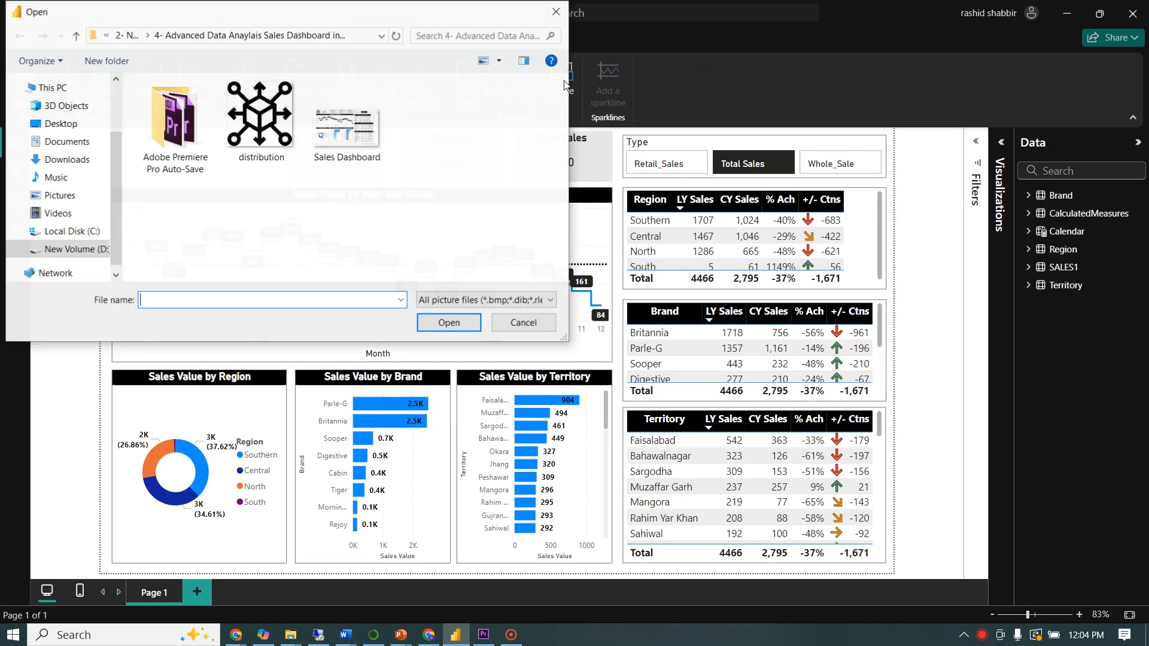
pyautogui.doubleClick(259, 120)
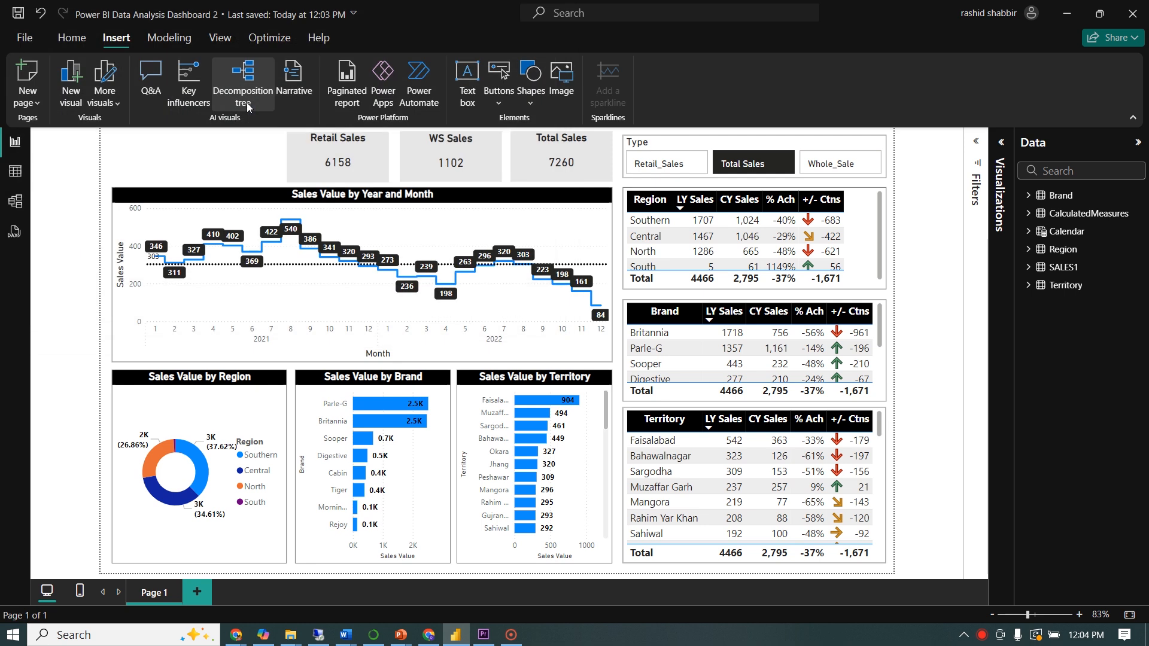
pyautogui.moveTo(251, 217); pyautogui.dragTo(276, 244)
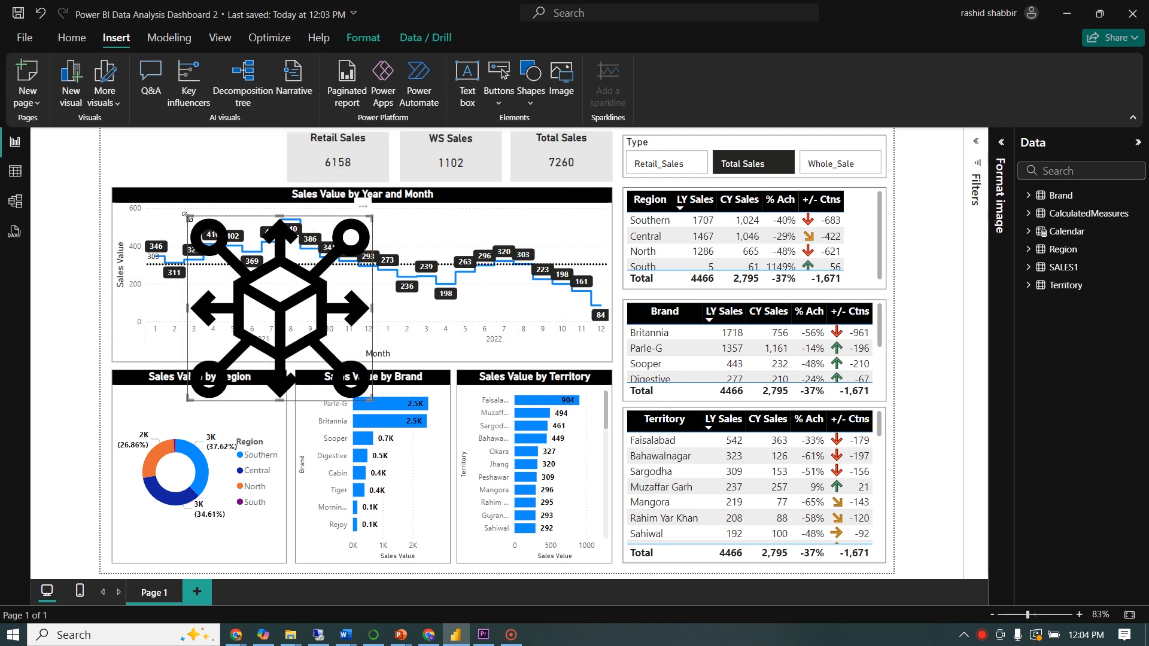
pyautogui.moveTo(188, 217); pyautogui.dragTo(312, 341)
pyautogui.moveTo(342, 370); pyautogui.dragTo(142, 158)
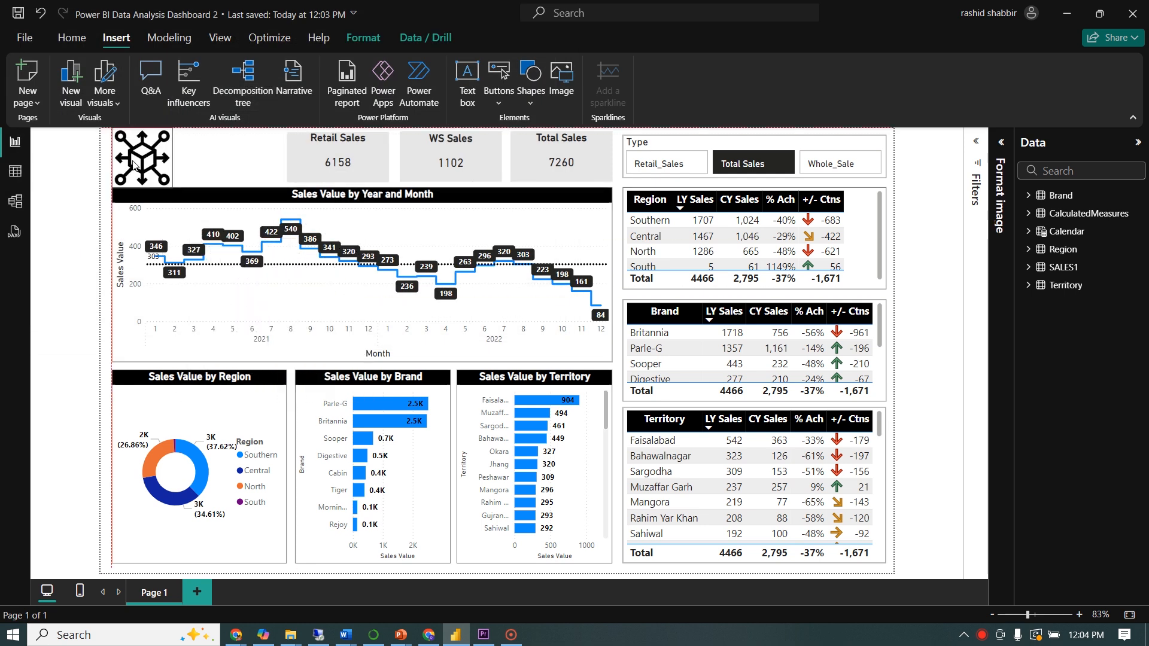
pyautogui.click(219, 155)
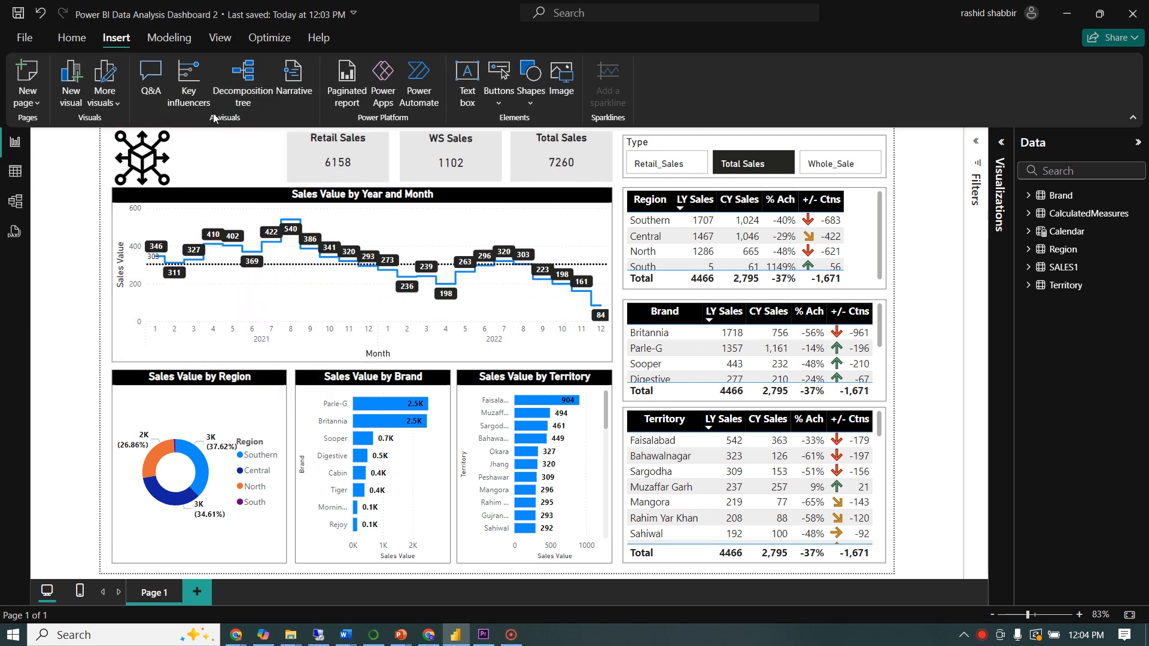
# Add a text box to the page with the text "Sales Dashboard"
pyautogui.click(467, 83)
pyautogui.write('s')
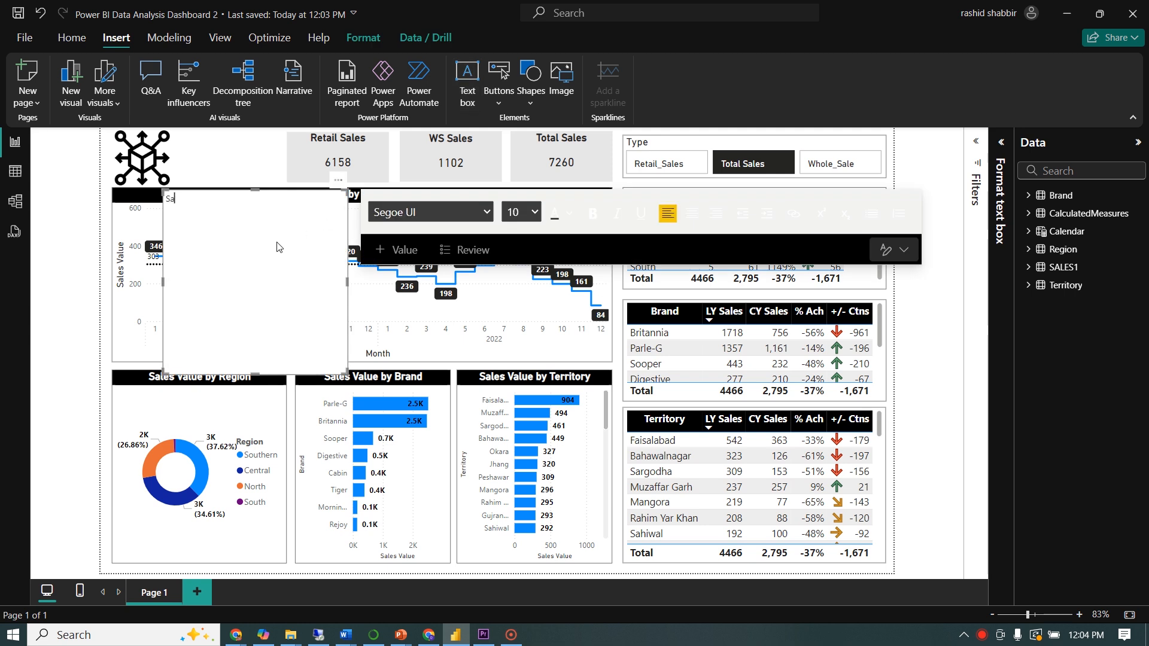
pyautogui.write('ales Dashboard')
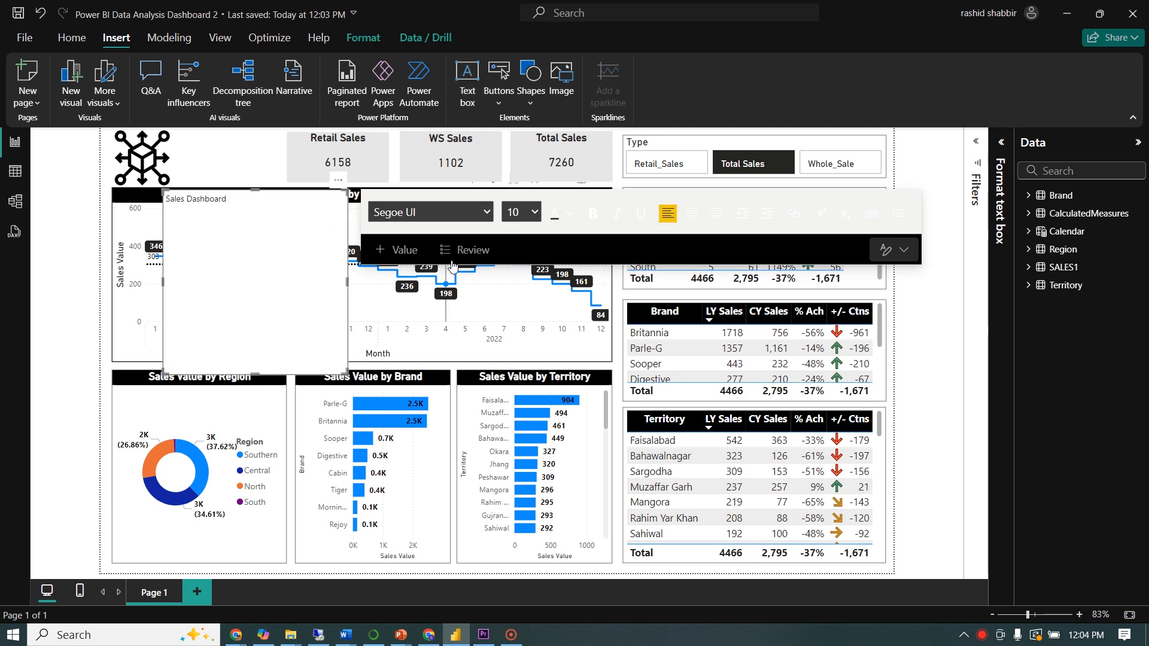
# Set the Sales Dashboard text to the Arial font at size 16
pyautogui.hotkey('ctrl', 'a')
pyautogui.click(485, 214)
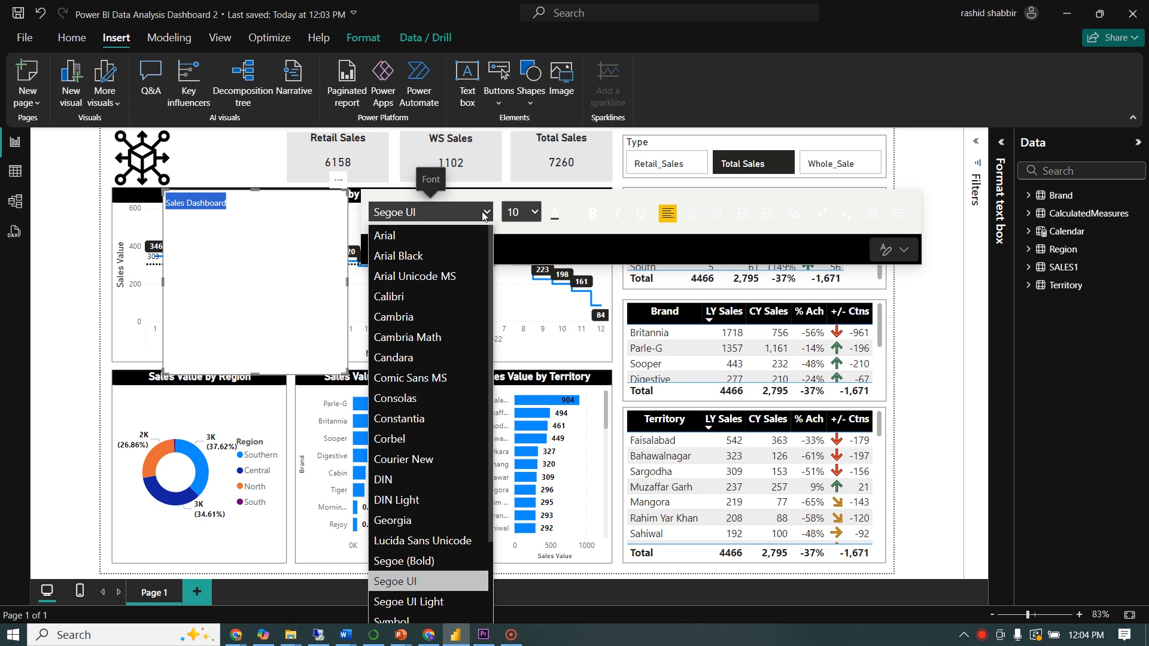
pyautogui.click(395, 236)
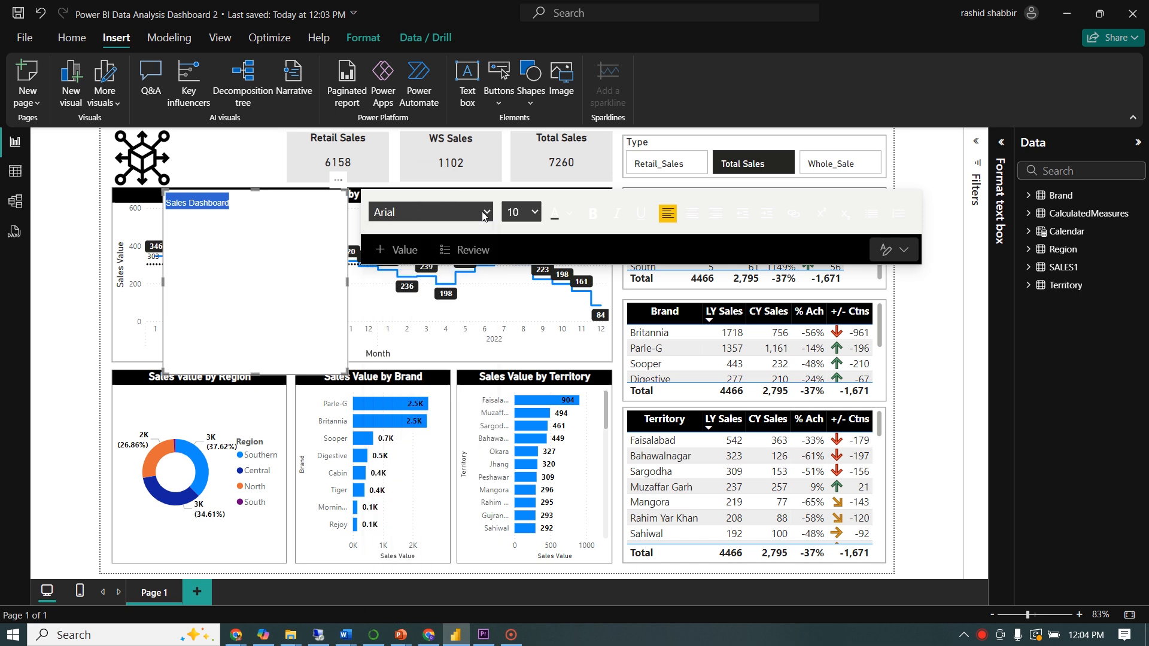
pyautogui.click(535, 214)
pyautogui.click(518, 377)
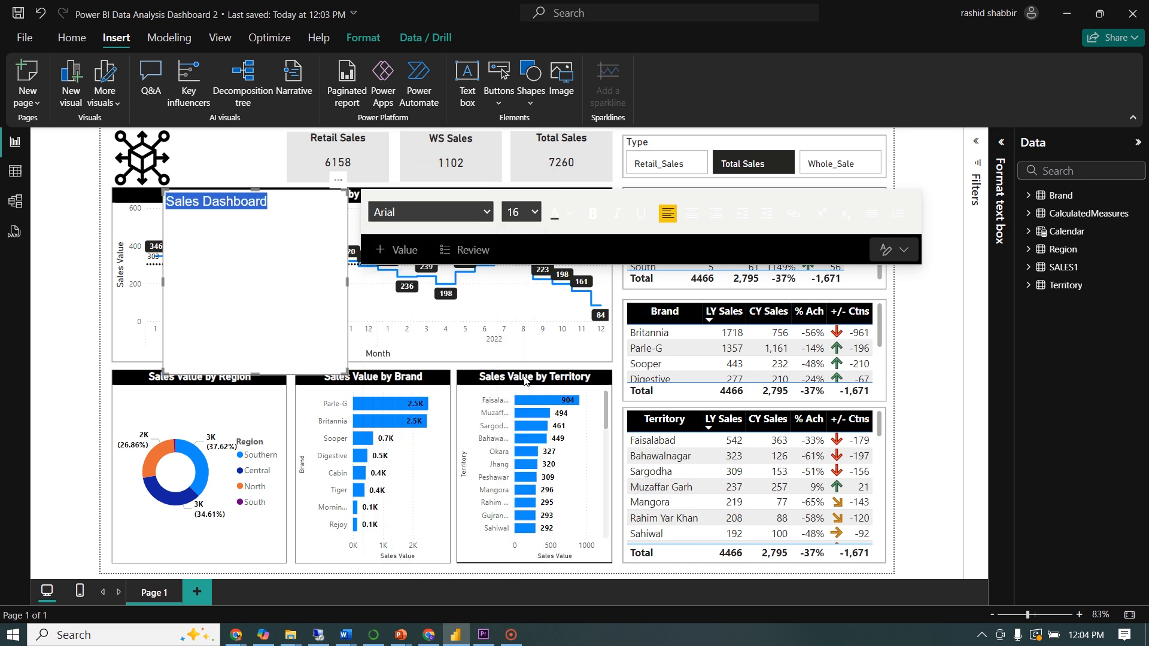
# Shrink the Sales Dashboard text box to fit beside the logo and make its text bold
pyautogui.moveTo(255, 374); pyautogui.dragTo(254, 225)
pyautogui.moveTo(348, 208); pyautogui.dragTo(294, 207)
pyautogui.hotkey('ctrl', 'a')
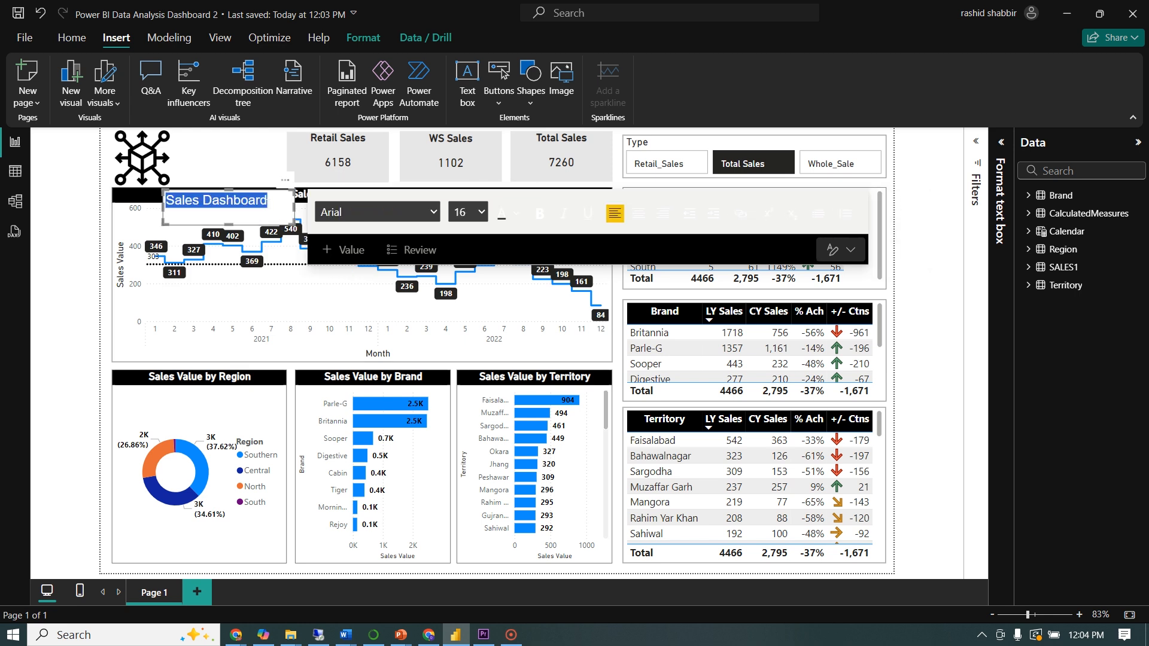
pyautogui.hotkey('ctrl', 'b')
# Turn off the background effect of the Sales Dashboard text box
pyautogui.click(1001, 142)
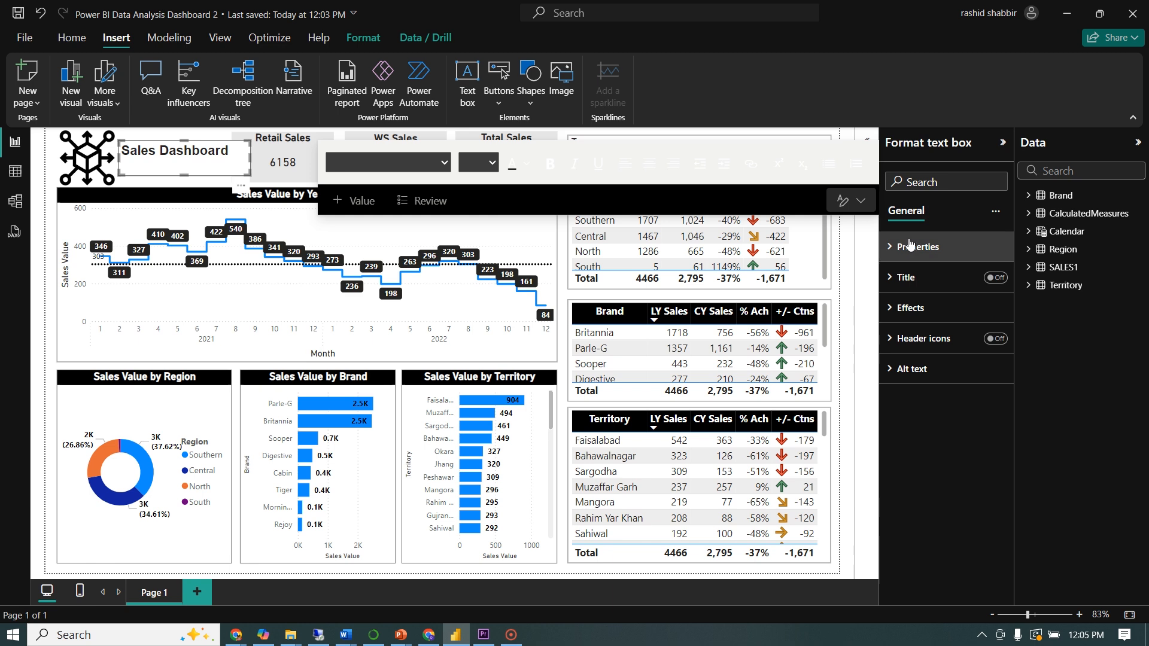
pyautogui.click(911, 307)
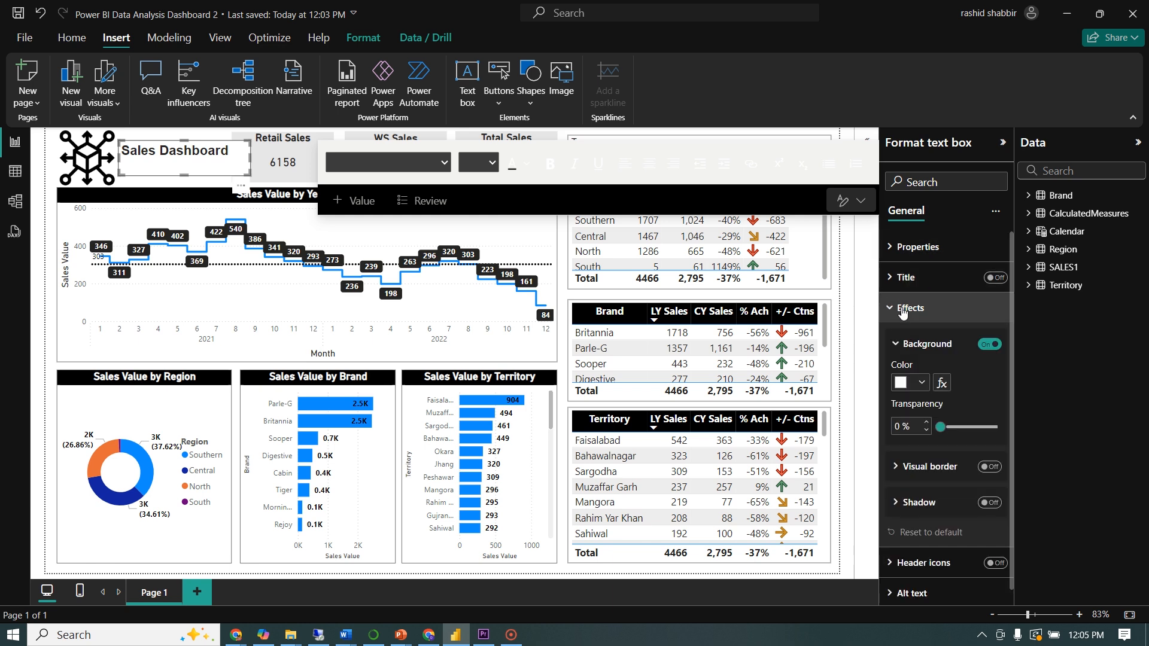
pyautogui.click(984, 345)
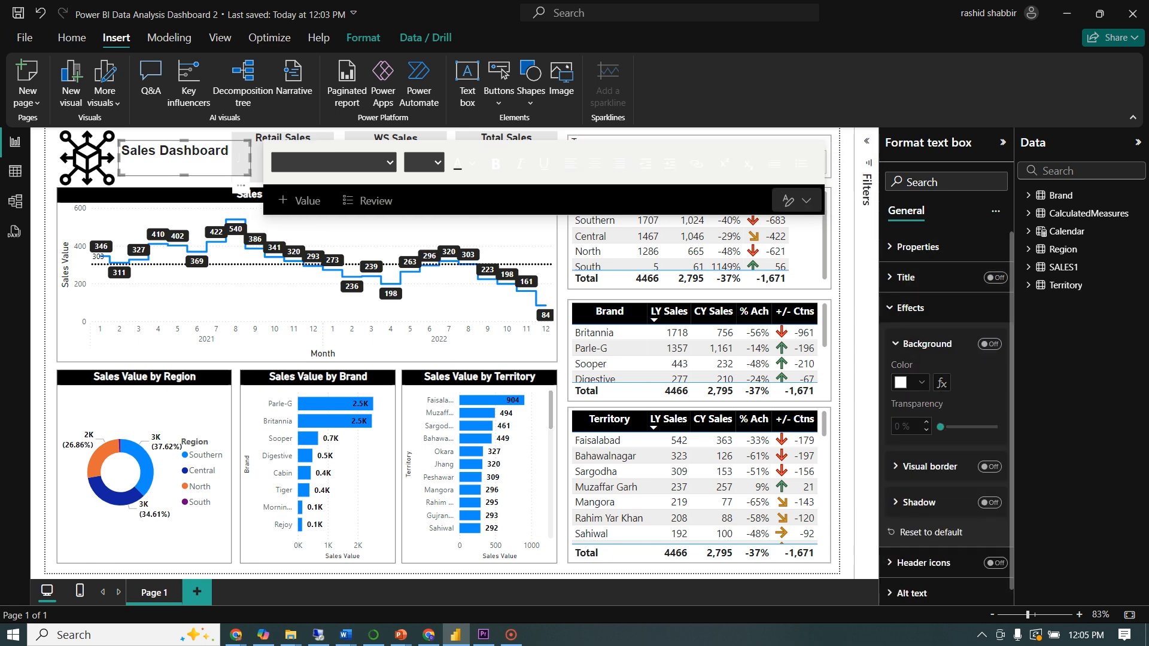
# Narrow the Sales Dashboard text box so the title wraps onto two lines, and center its text
pyautogui.moveTo(249, 159); pyautogui.dragTo(215, 160)
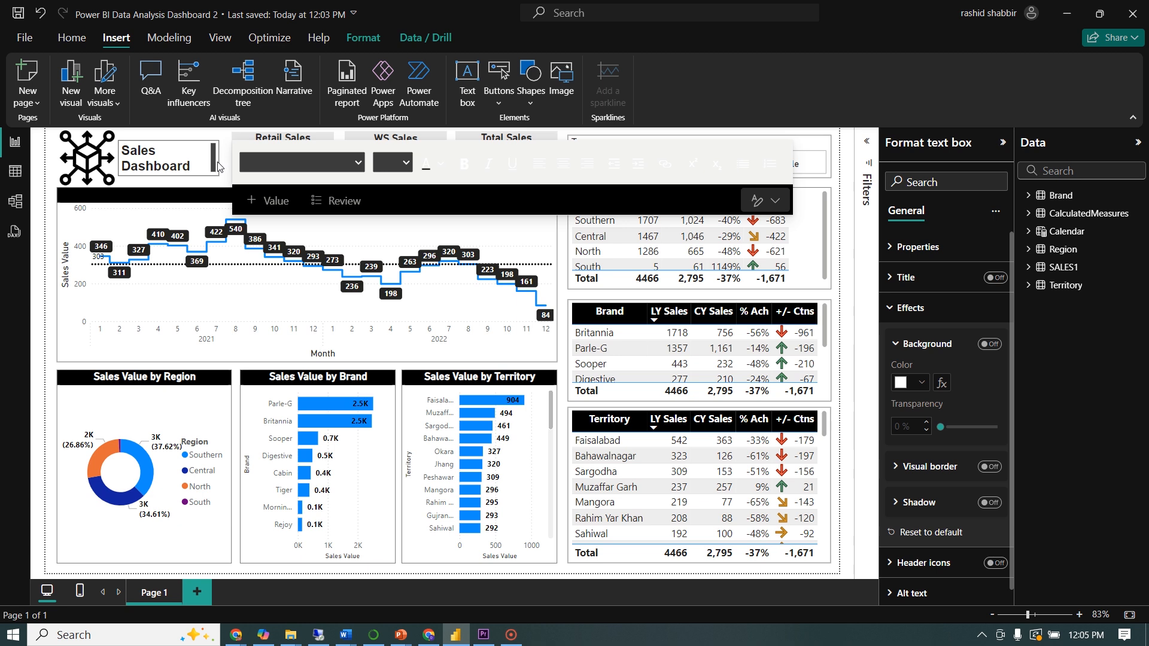
pyautogui.hotkey('ctrl', 'a')
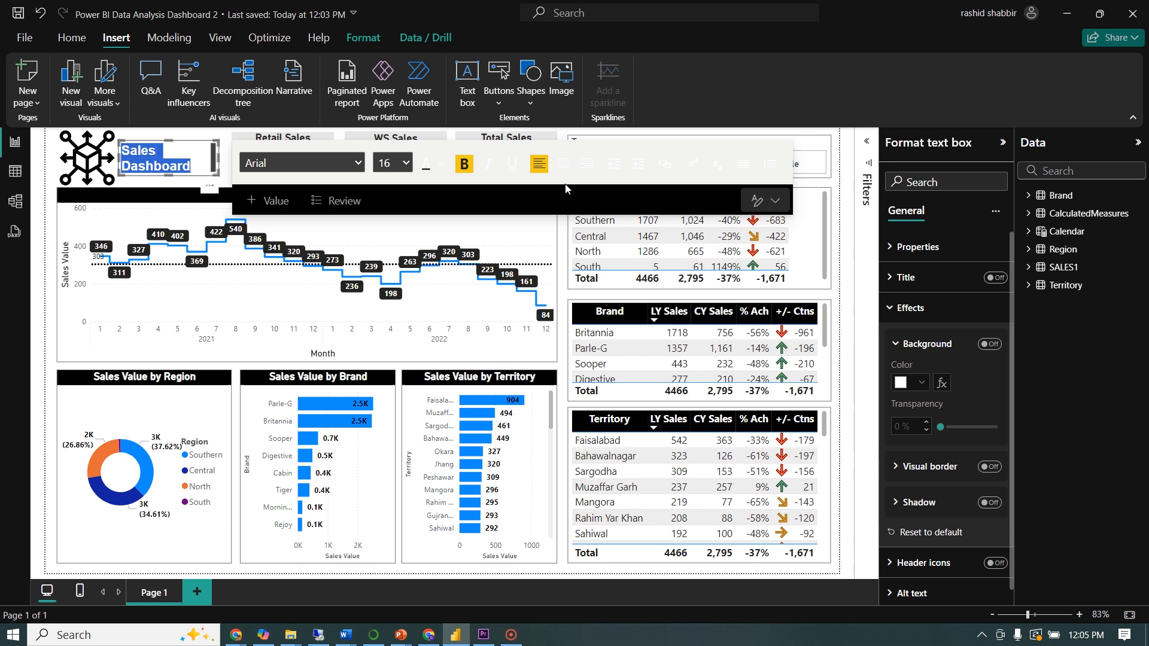
pyautogui.click(562, 163)
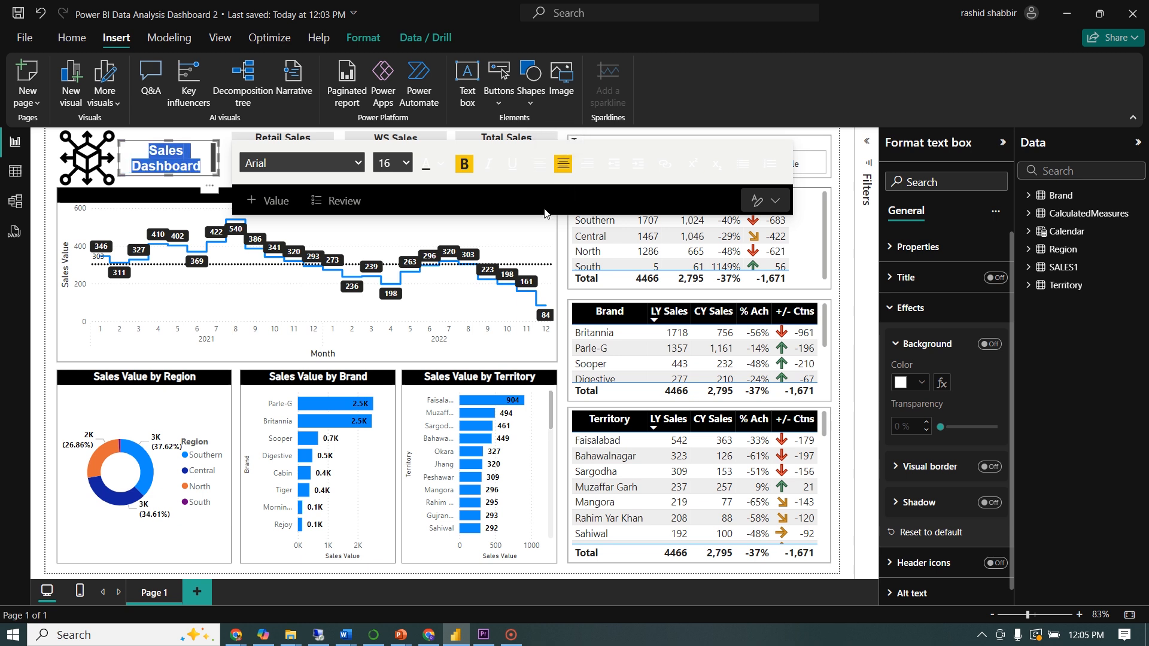
pyautogui.click(847, 214)
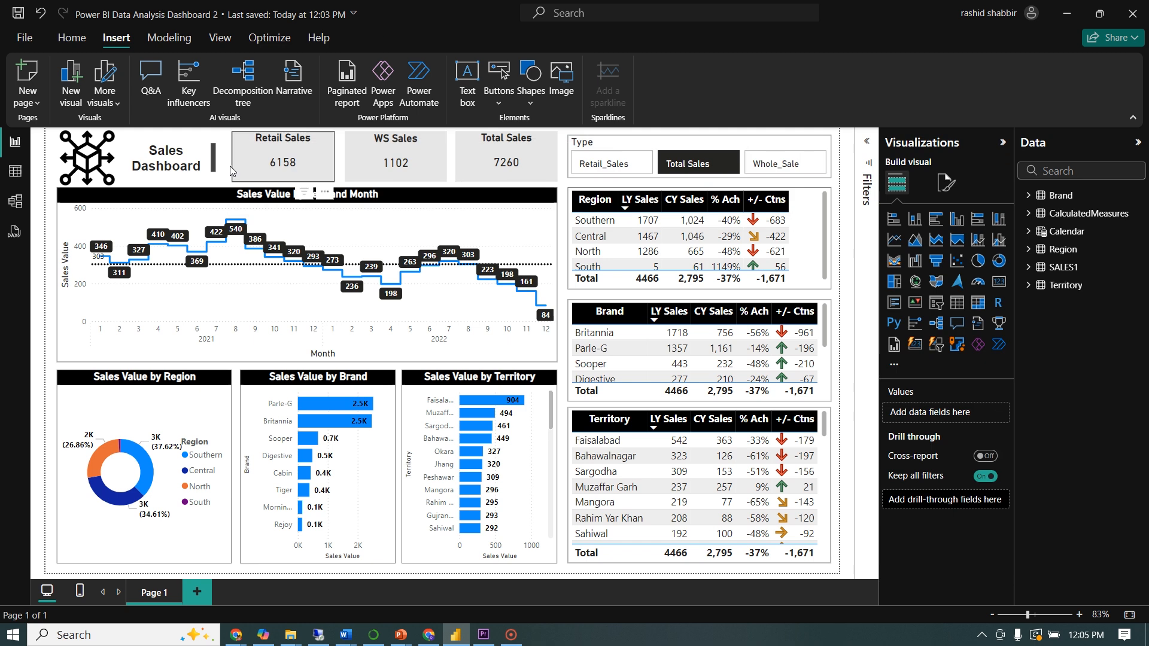
pyautogui.click(211, 147)
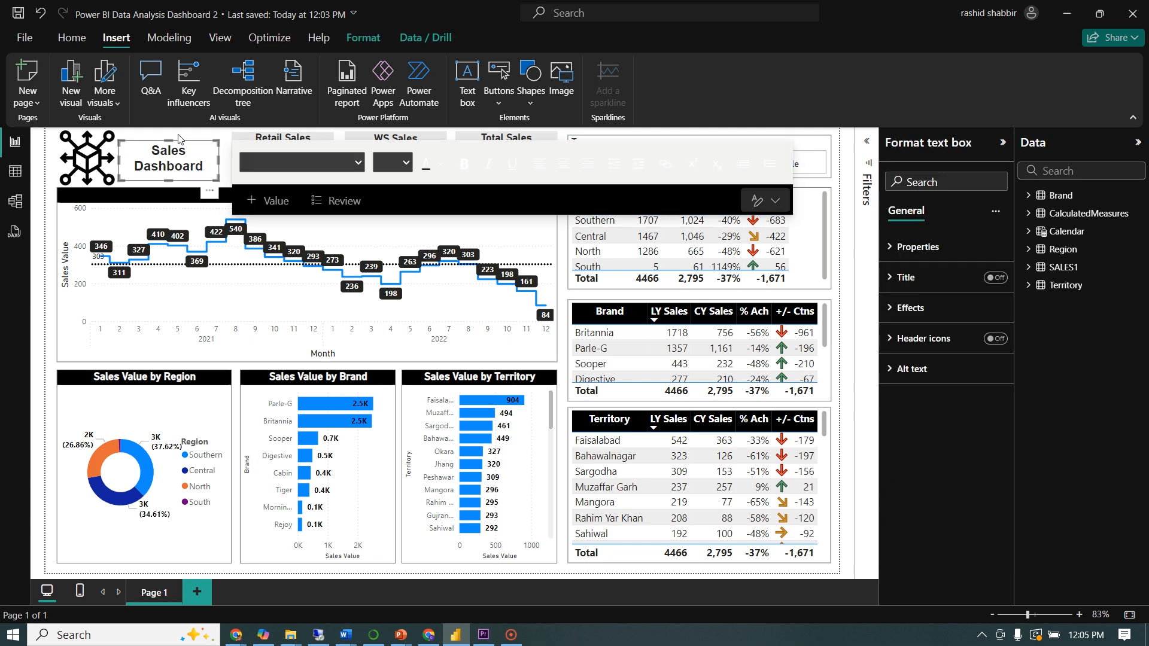
pyautogui.click(47, 390)
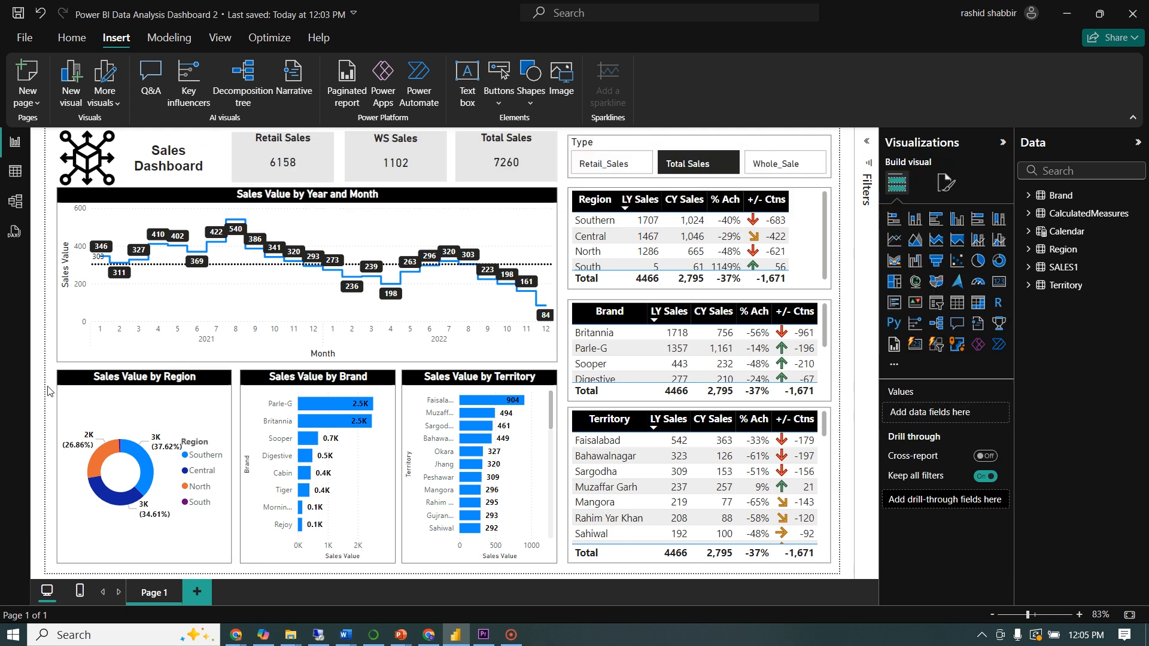
# Test cross-filtering the page by the Southern slice of the Sales Value by Region donut chart, and clear the selection
pyautogui.click(141, 461)
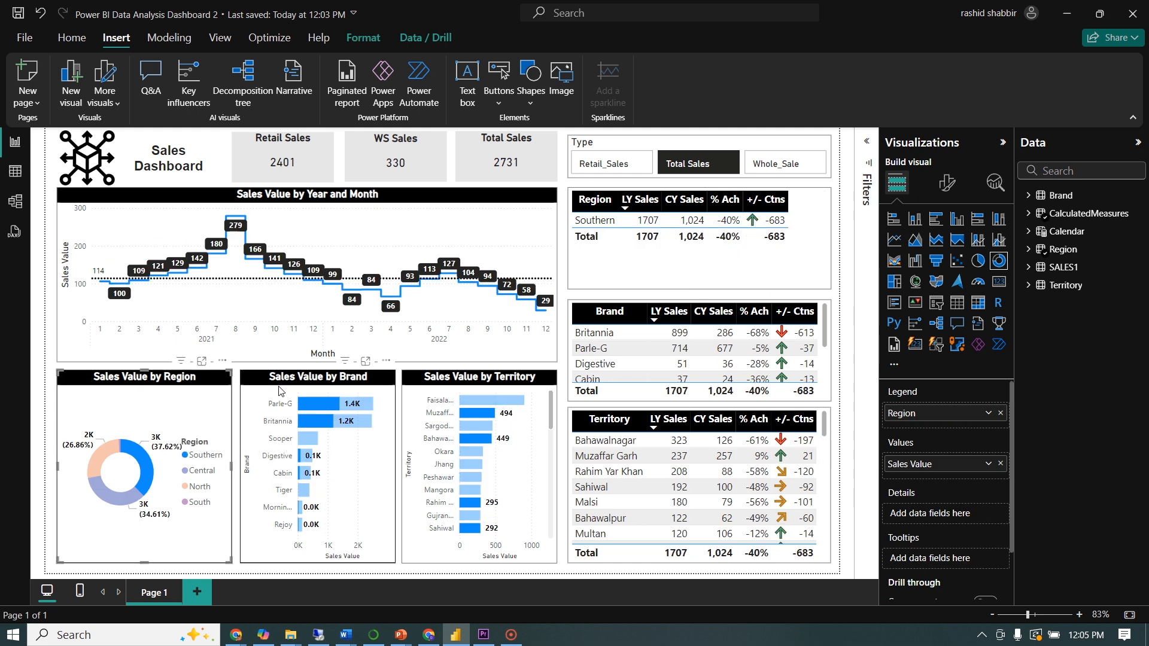
pyautogui.click(144, 470)
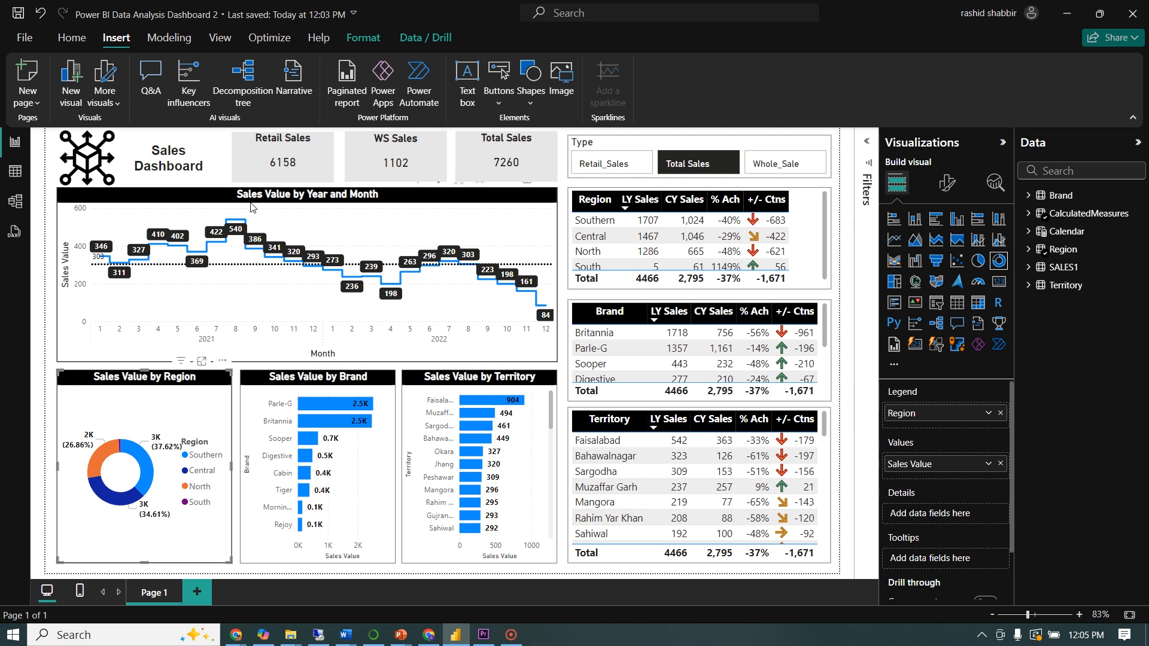
# Turn on interaction editing and inspect the interaction settings of the Sales Value by Region, Brand and Territory charts
pyautogui.click(364, 38)
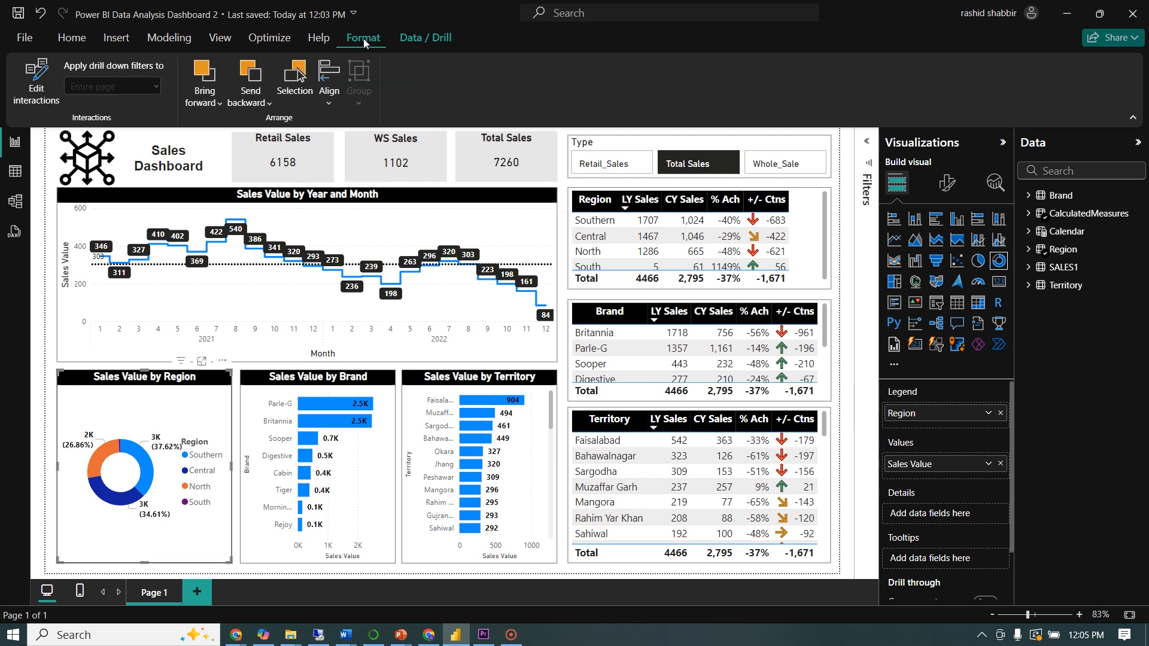
pyautogui.click(35, 82)
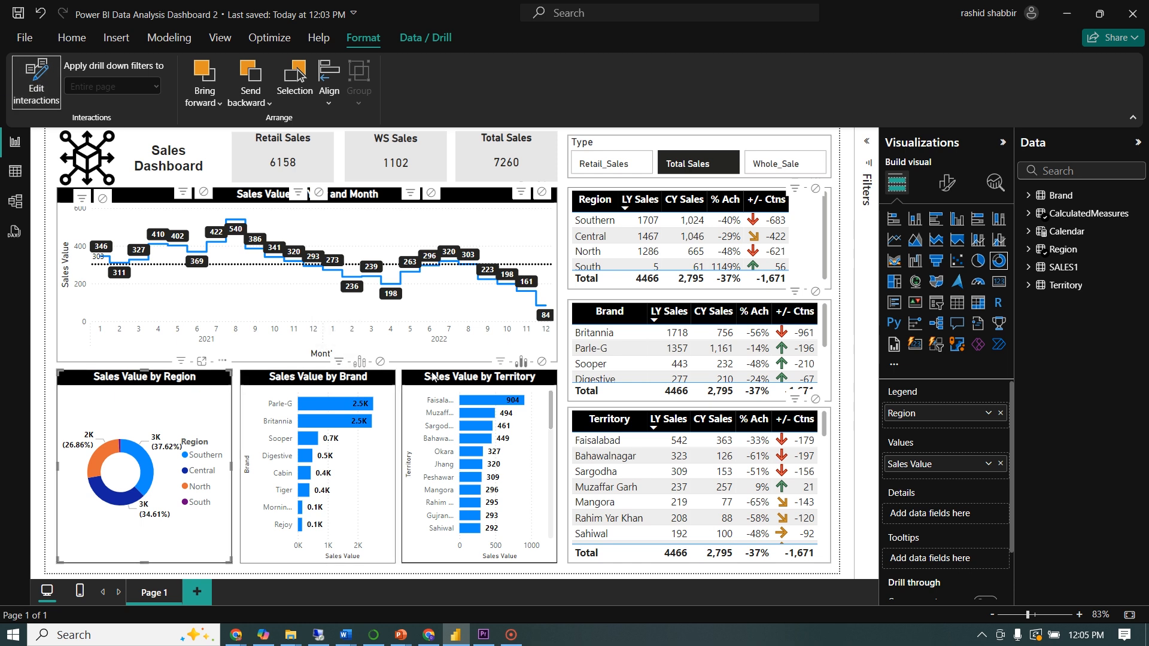
pyautogui.click(311, 385)
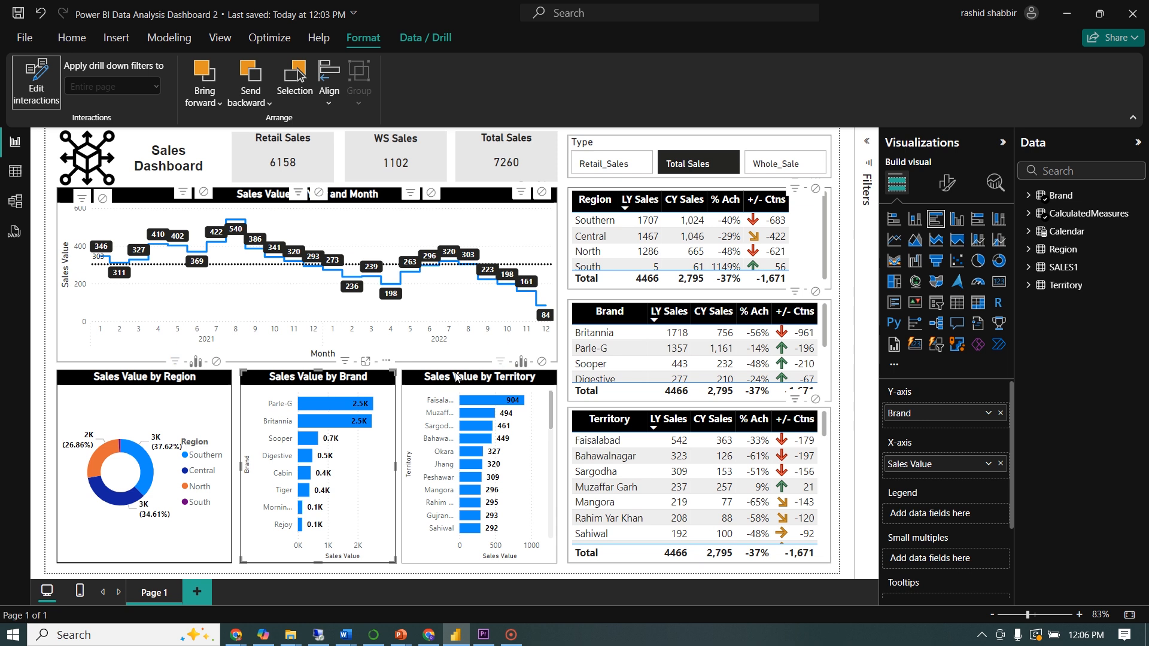
pyautogui.press('Escape')
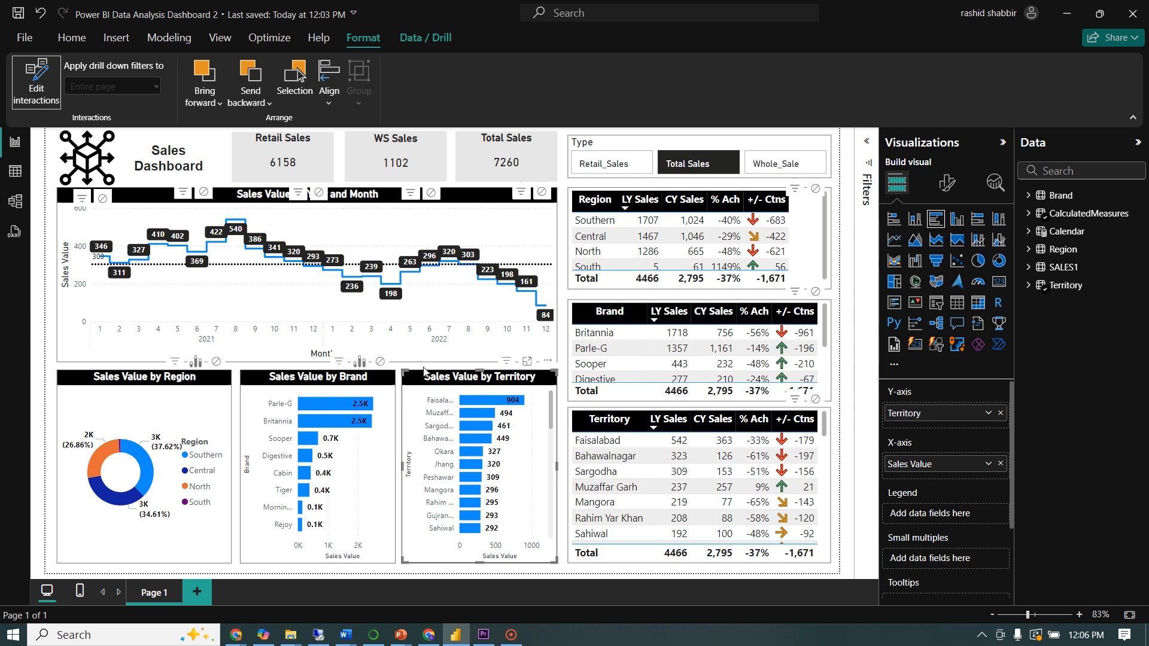
pyautogui.click(426, 378)
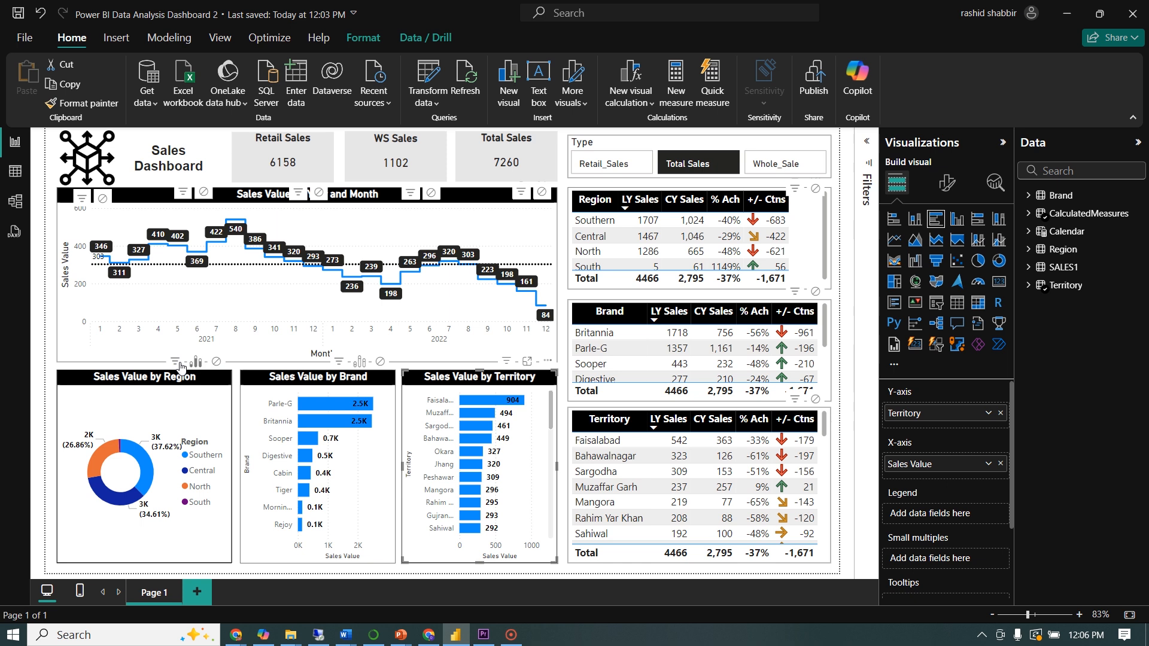
# Test cross-filtering the page by the Southern region slice, the Parle-G brand bar and the Faisalabad territory bar, and clear the selection
pyautogui.click(146, 471)
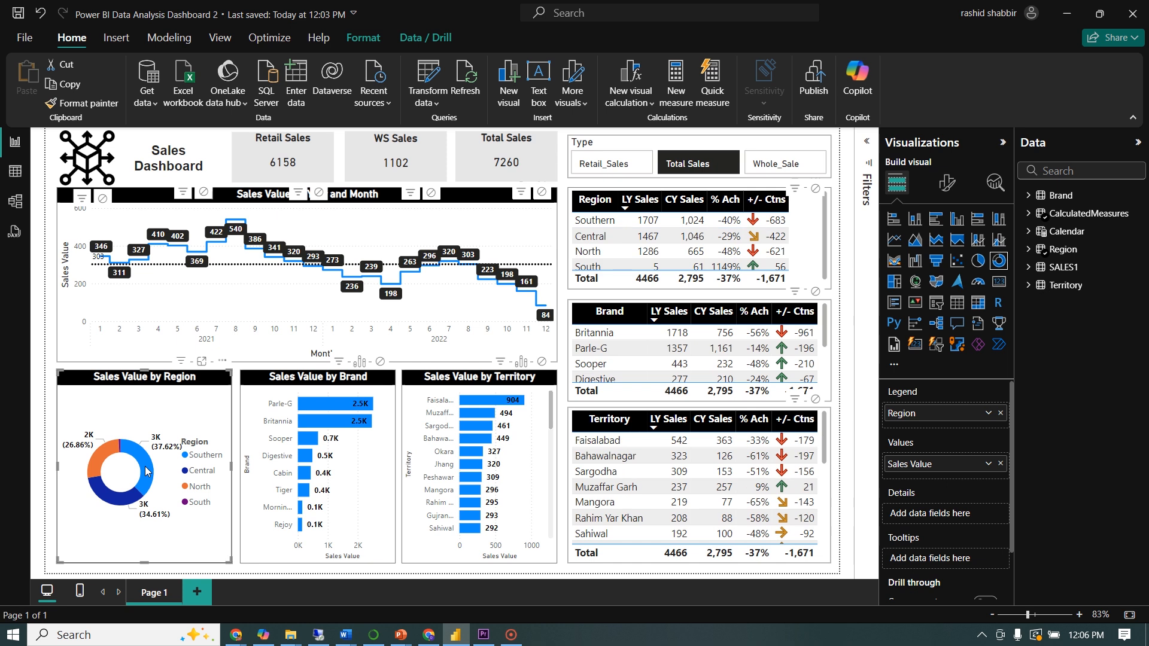
pyautogui.click(146, 471)
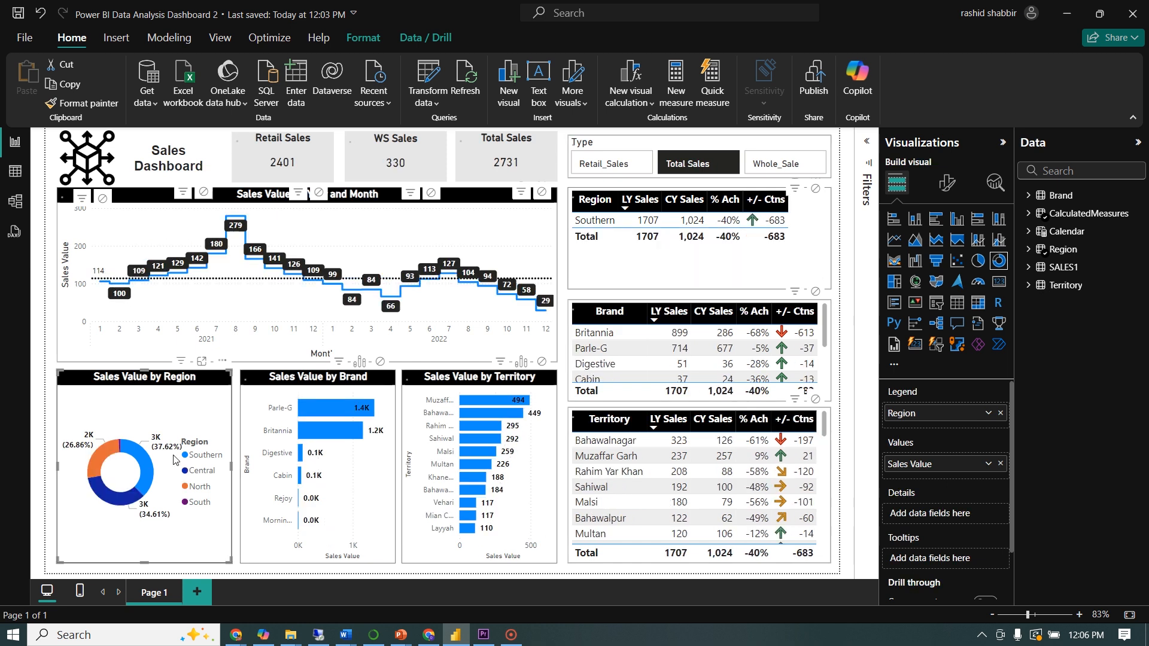
pyautogui.click(311, 406)
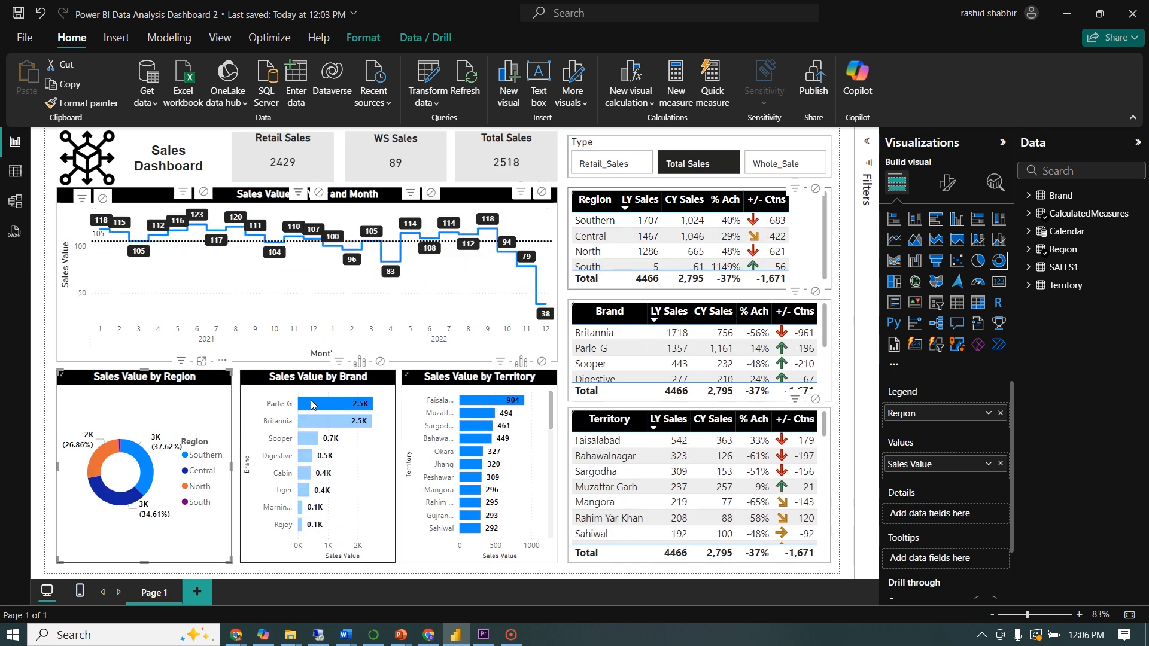
pyautogui.click(475, 407)
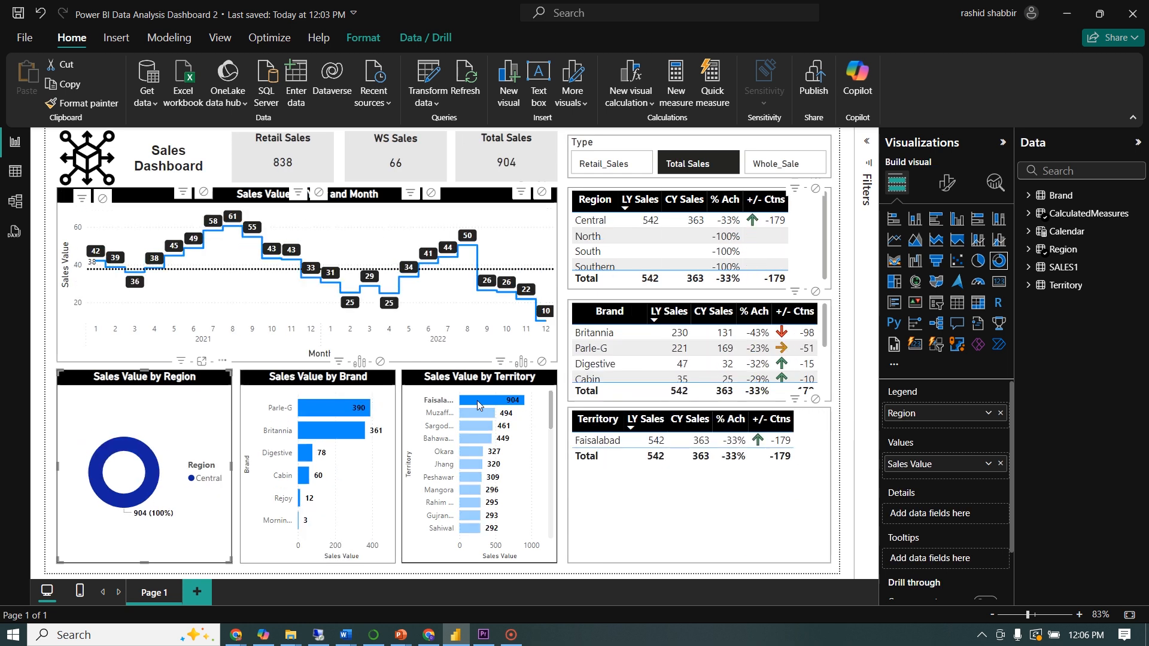
pyautogui.click(477, 400)
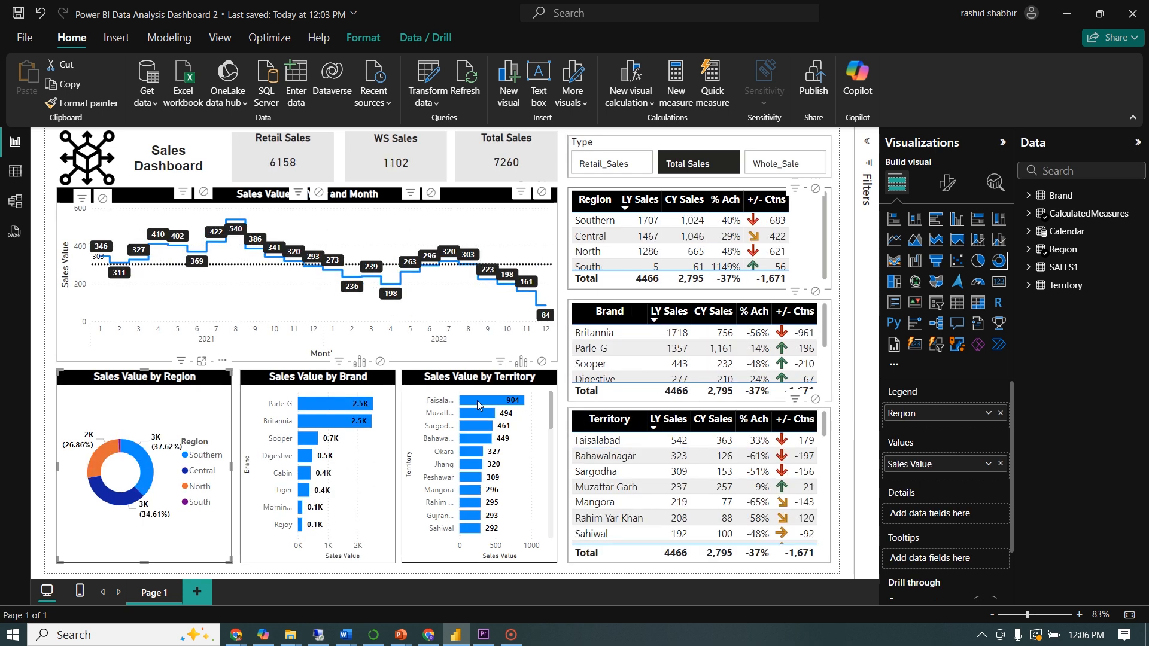